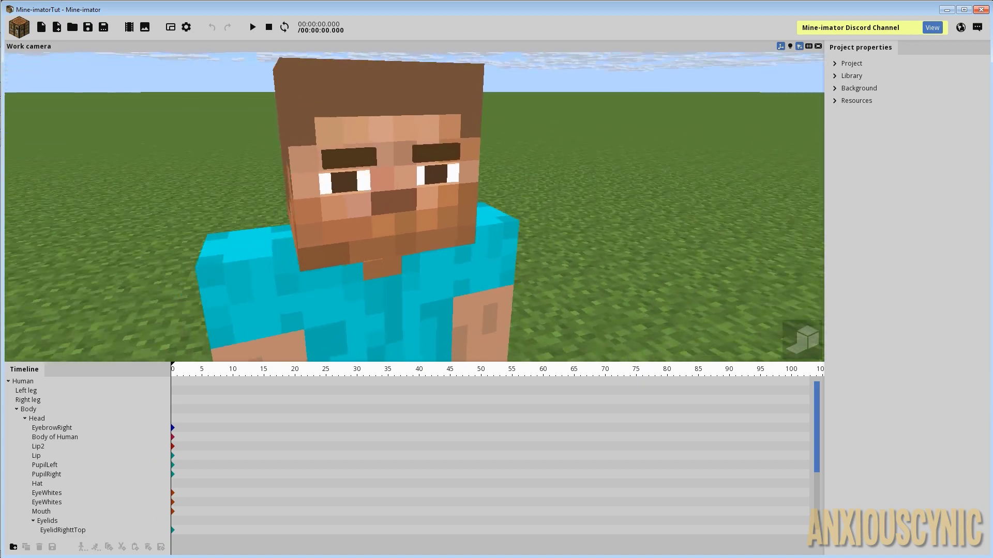
{"action": "right_click_drag", "start_coordinate": [469, 146], "coordinate": [477, 158]}
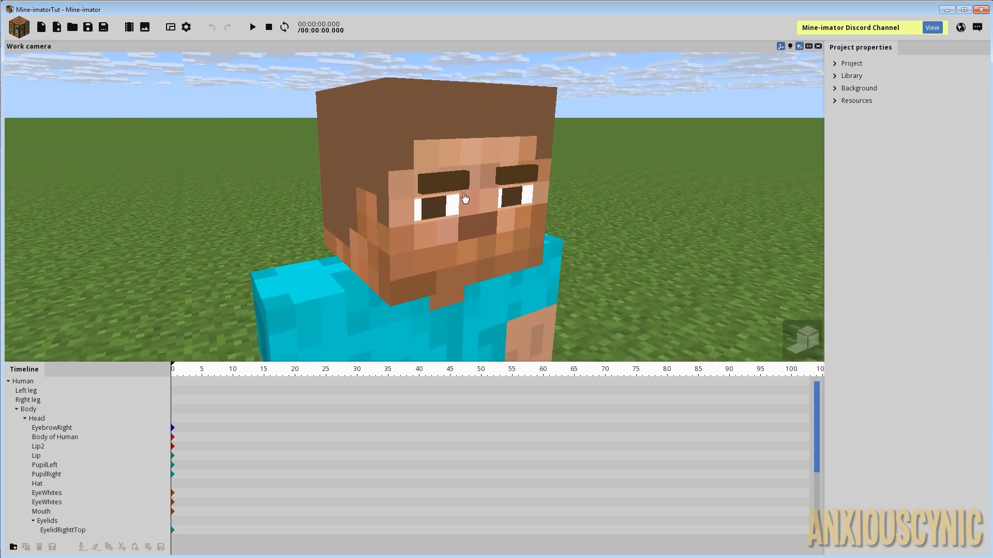
{"action": "right_click_drag", "start_coordinate": [507, 219], "coordinate": [504, 243]}
{"action": "mouse_move", "coordinate": [499, 187]}
{"action": "left_mouse_down"}
{"action": "mouse_move", "coordinate": [473, 173]}
{"action": "mouse_move", "coordinate": [501, 172]}
{"action": "left_mouse_up"}
{"action": "right_click_drag", "start_coordinate": [498, 188], "coordinate": [497, 165]}
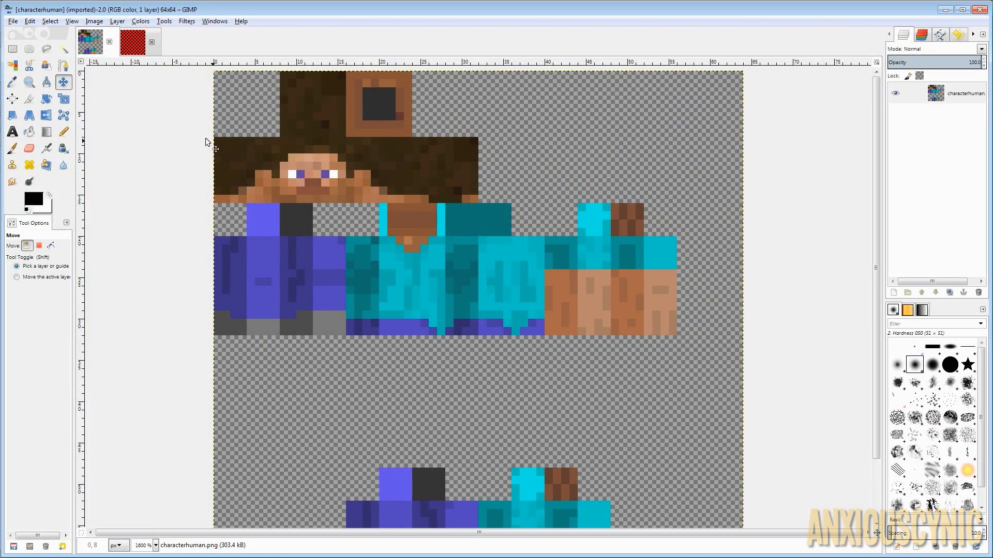
Step: In GIMP, examine the checkerboard grid of the mineimator_item_sheet_template image up close
{"action": "left_click", "coordinate": [132, 46]}
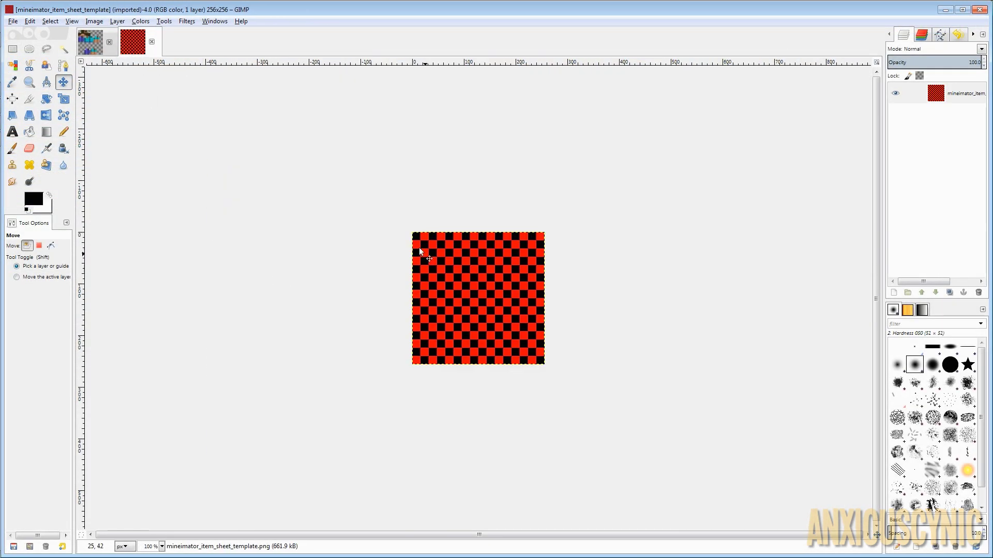
{"action": "scroll", "coordinate": [444, 277], "scroll_direction": "up", "scroll_amount": 4, "text": "ctrl"}
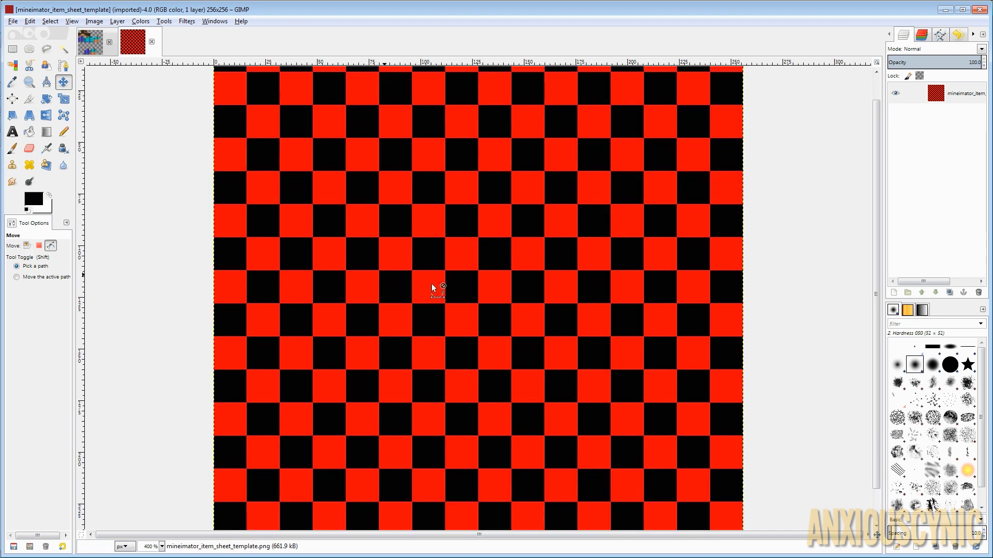
{"action": "middle_click_drag", "start_coordinate": [416, 181], "coordinate": [376, 222]}
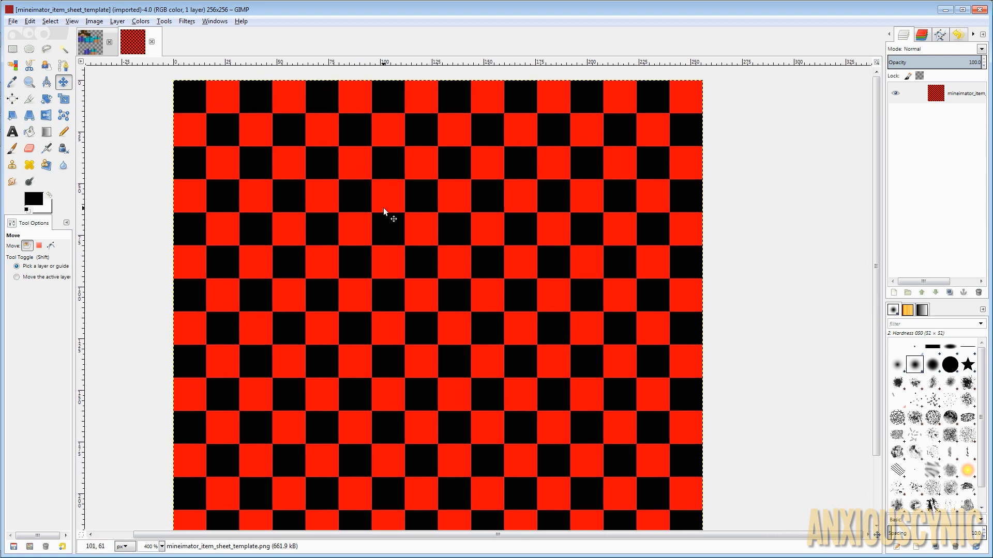
{"action": "middle_click_drag", "start_coordinate": [320, 189], "coordinate": [385, 189]}
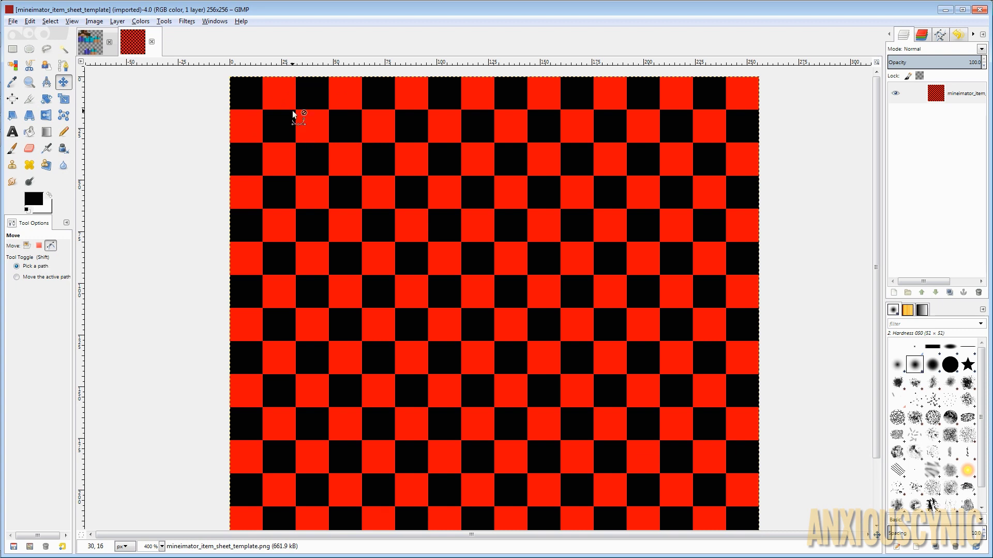
{"action": "scroll", "coordinate": [290, 113], "scroll_direction": "up", "scroll_amount": 2, "text": "ctrl"}
{"action": "middle_click_drag", "start_coordinate": [289, 113], "coordinate": [303, 152]}
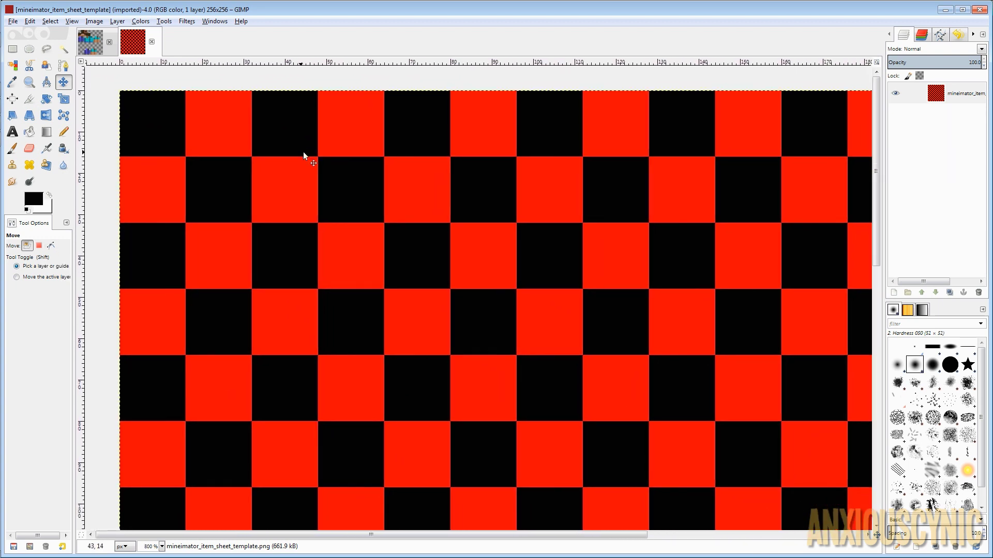
Step: In the characterhuman skin, select the stepped dark hair area on the leftmost head face and copy it
{"action": "left_click", "coordinate": [89, 42]}
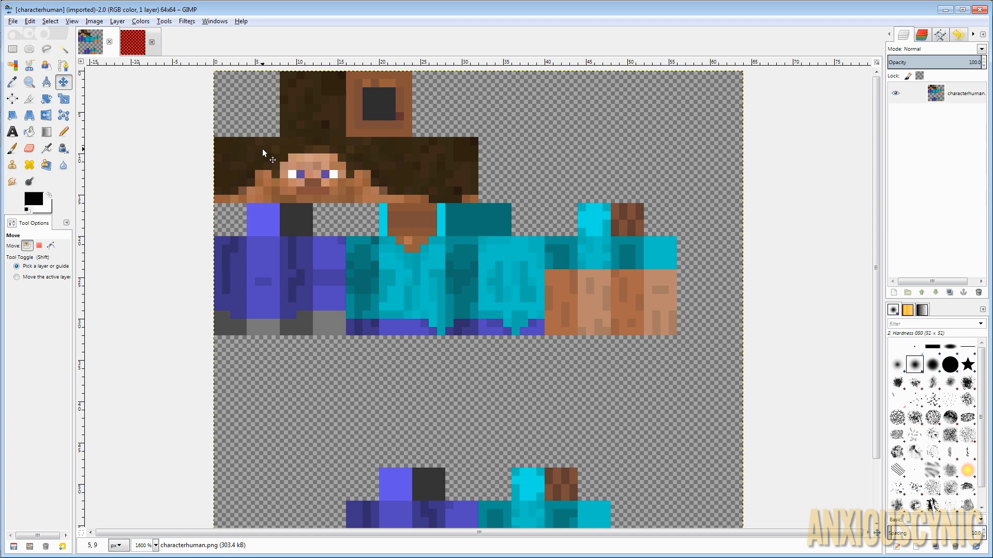
{"action": "left_click", "coordinate": [13, 51]}
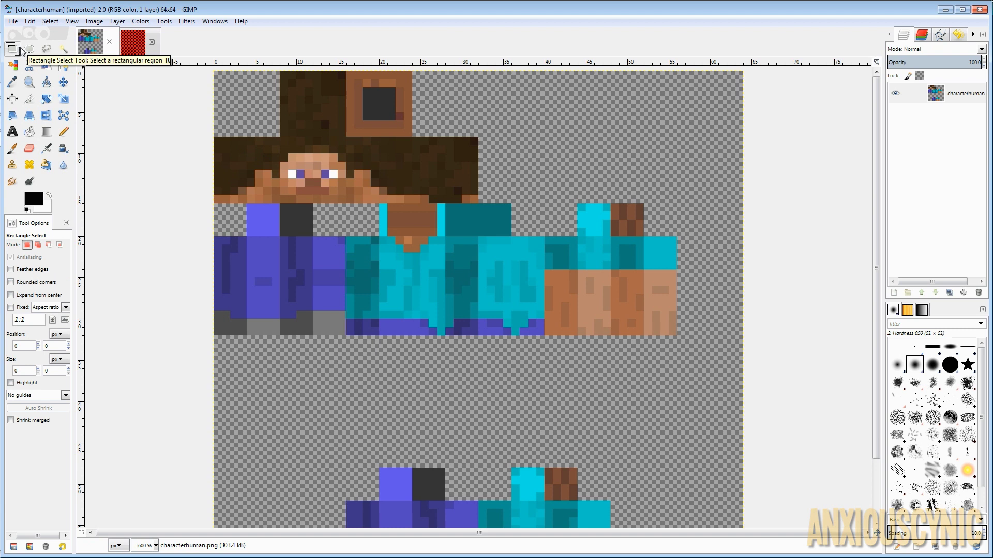
{"action": "left_click_drag", "start_coordinate": [215, 140], "coordinate": [280, 169]}
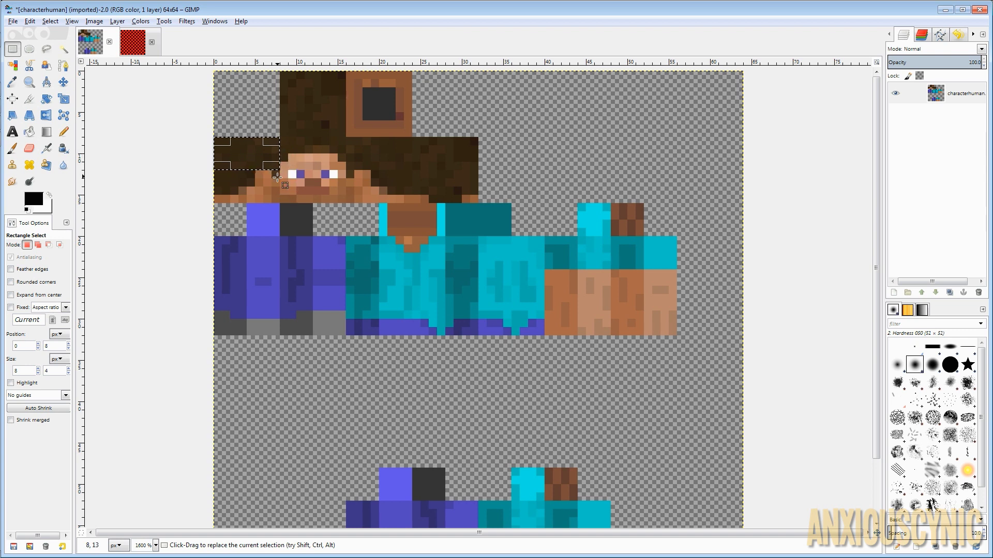
{"action": "key", "text": "ctrl"}
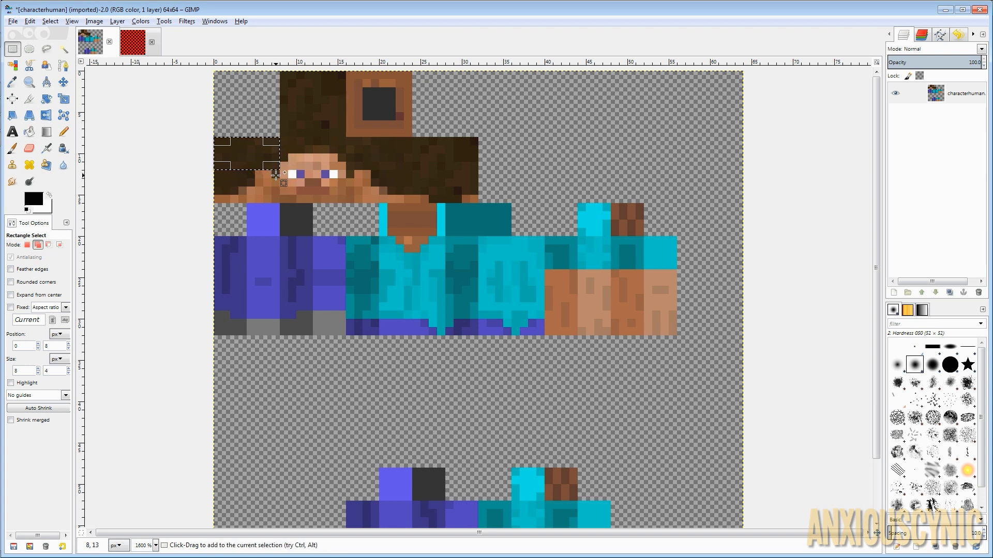
{"action": "mouse_move", "coordinate": [278, 175]}
{"action": "left_mouse_down", "text": "shift"}
{"action": "mouse_move", "coordinate": [270, 173]}
{"action": "mouse_move", "coordinate": [281, 177]}
{"action": "left_mouse_up", "text": "shift"}
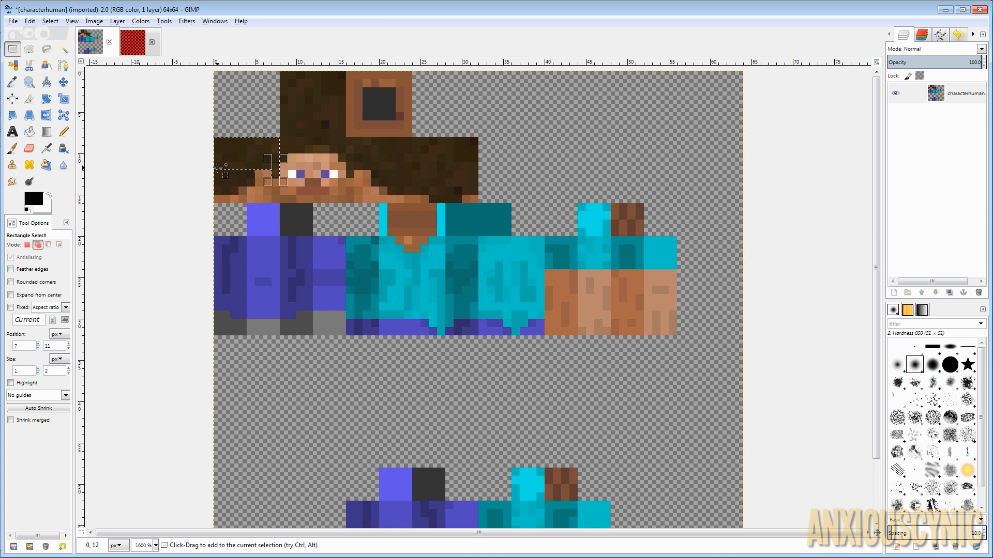
{"action": "left_click_drag", "start_coordinate": [218, 170], "coordinate": [255, 186], "text": "shift"}
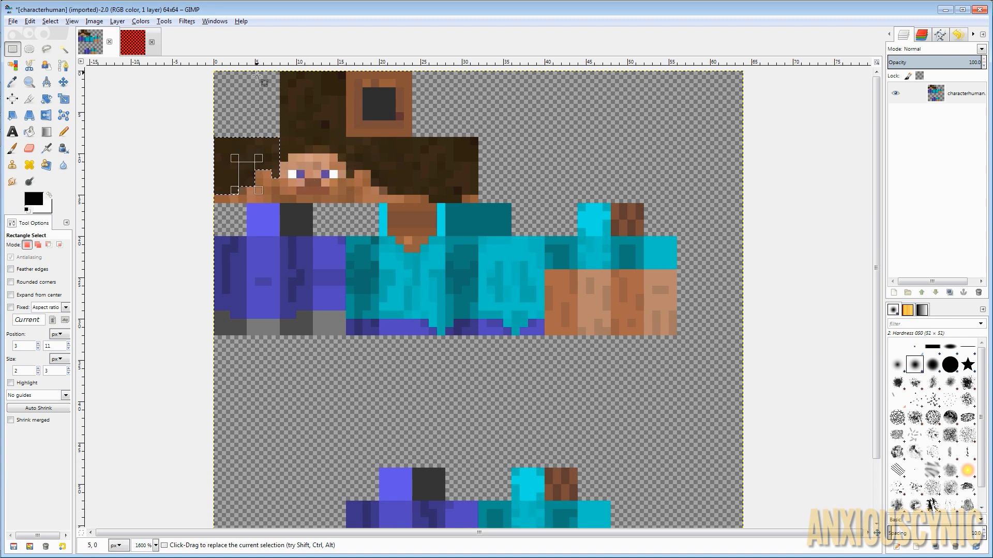
{"action": "left_click", "coordinate": [30, 21]}
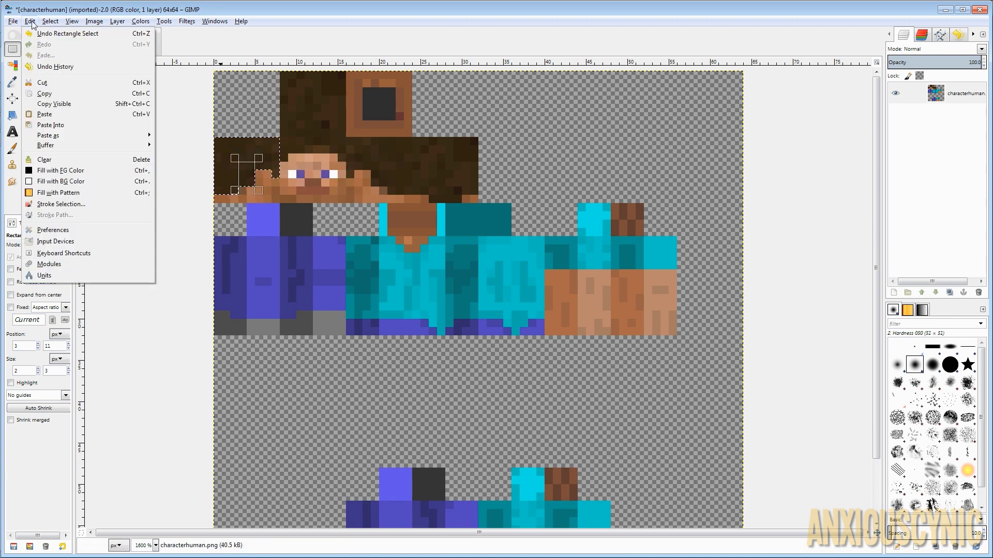
{"action": "left_click", "coordinate": [67, 100]}
Step: Paste the copied side hair into the item sheet template and place it centred at the bottom of the first black square
{"action": "left_click", "coordinate": [133, 48]}
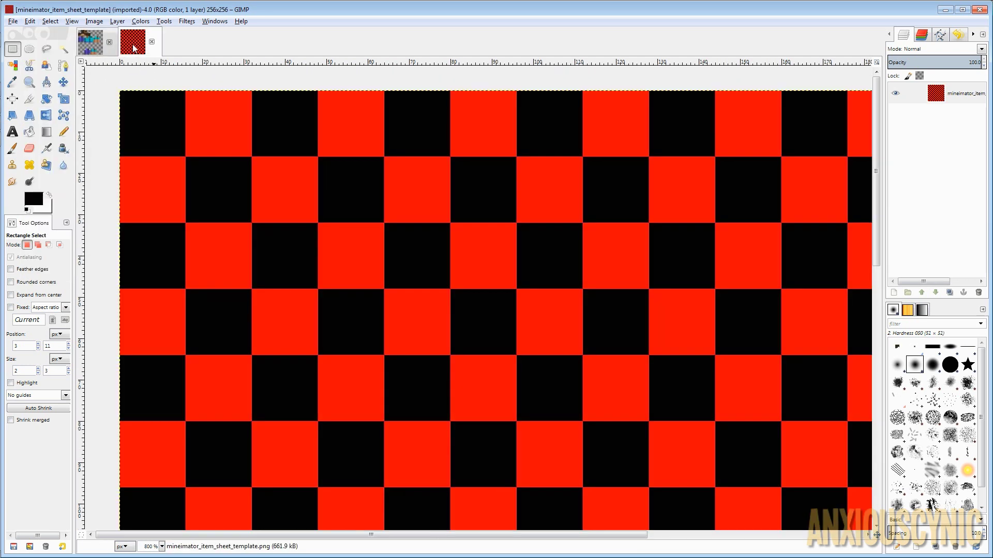
{"action": "left_click", "coordinate": [30, 22]}
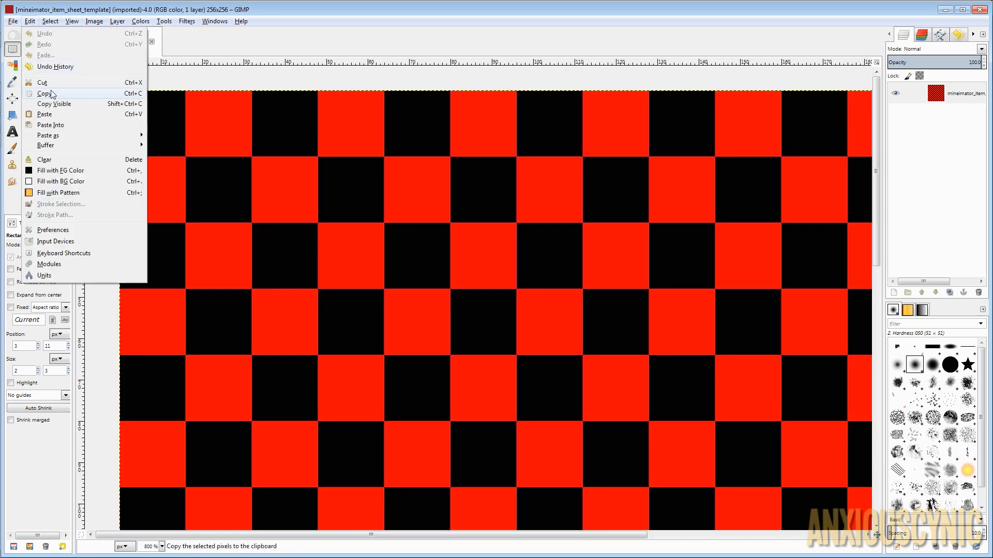
{"action": "left_click", "coordinate": [52, 116]}
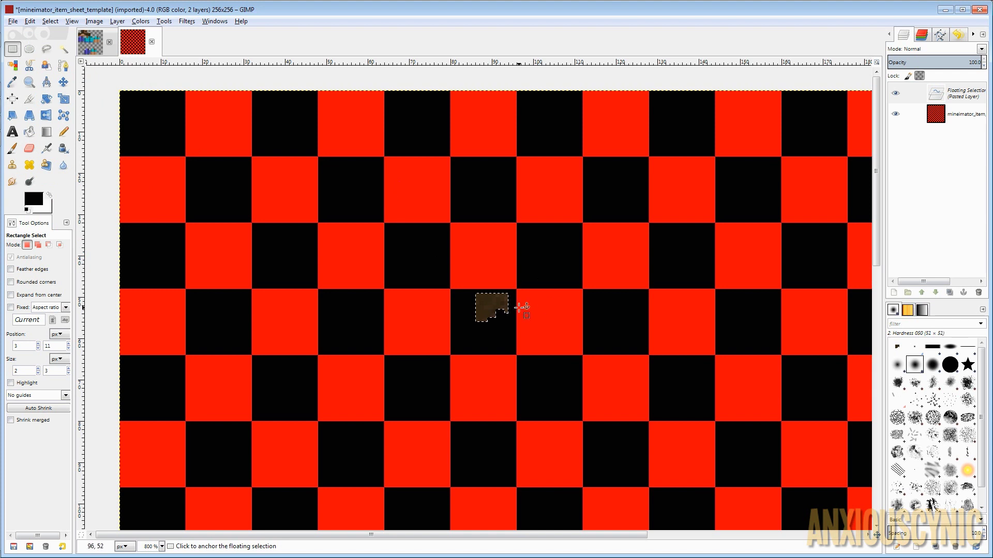
{"action": "left_click", "coordinate": [63, 82]}
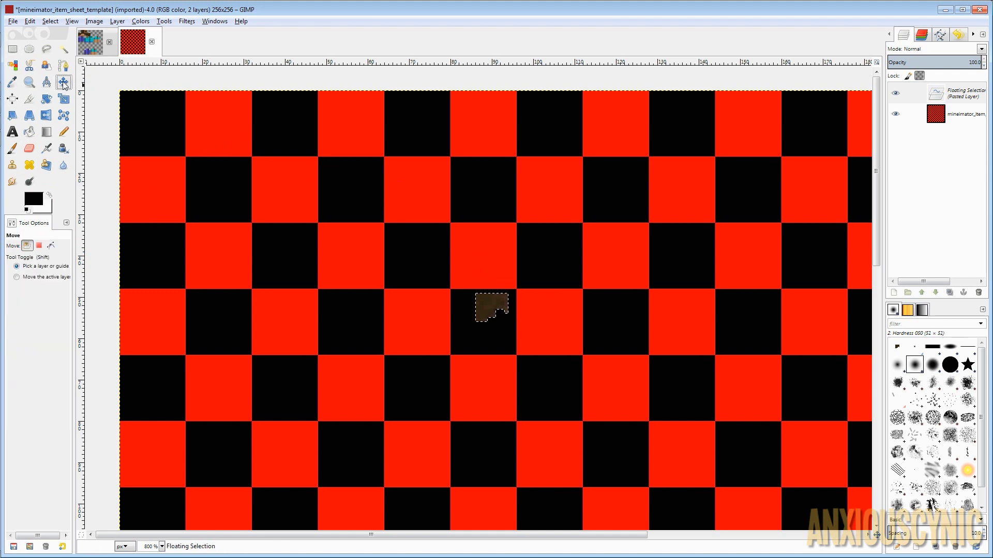
{"action": "left_click_drag", "start_coordinate": [495, 307], "coordinate": [180, 129]}
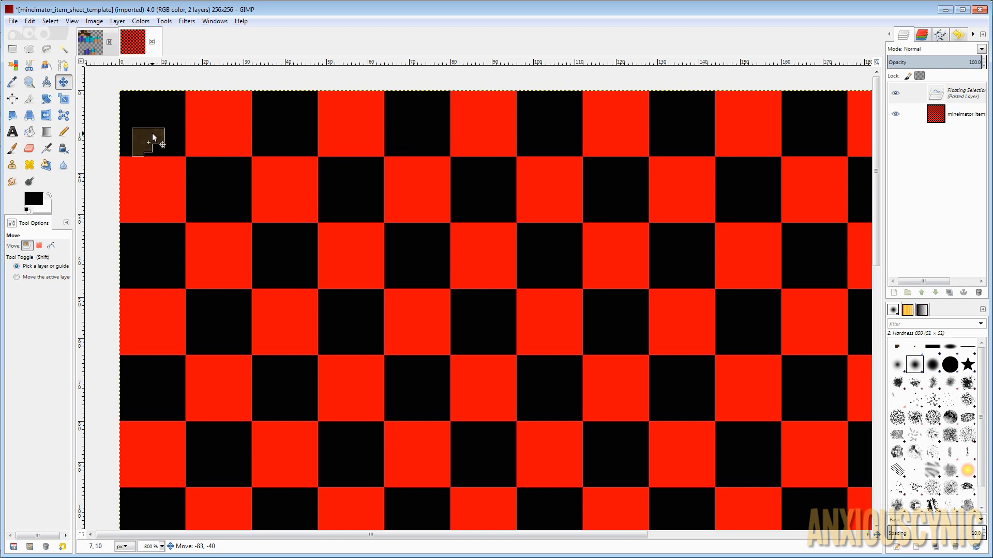
{"action": "left_click_drag", "start_coordinate": [156, 138], "coordinate": [155, 139]}
Step: Clear the skin's old selection, then select the front hair fringe above the face, including both side pixels, and copy it
{"action": "left_click", "coordinate": [88, 44]}
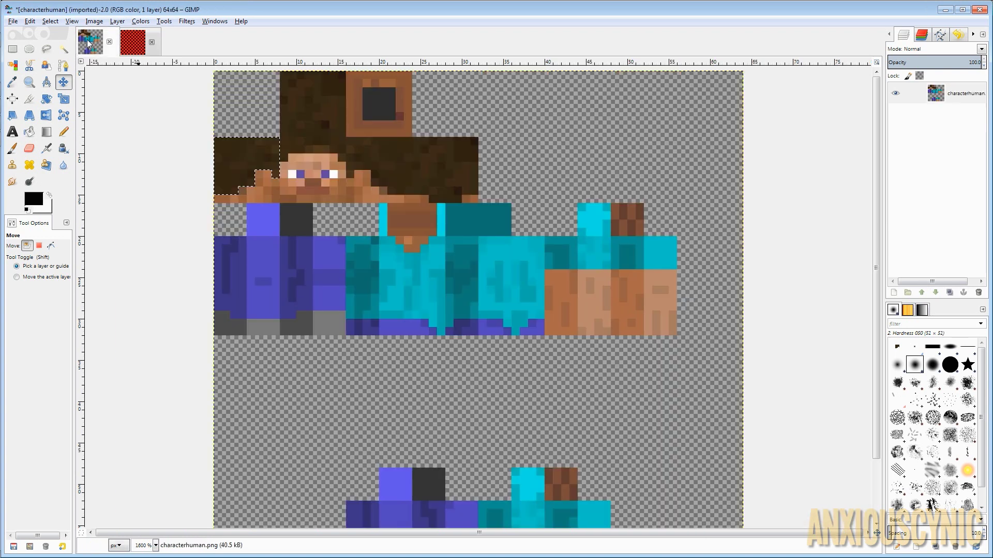
{"action": "left_click", "coordinate": [50, 21]}
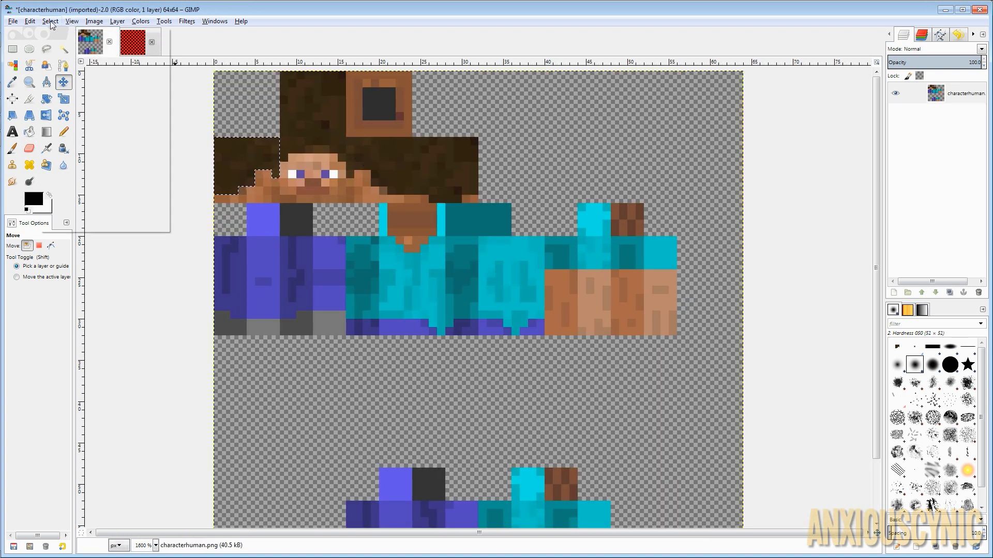
{"action": "left_click", "coordinate": [59, 44]}
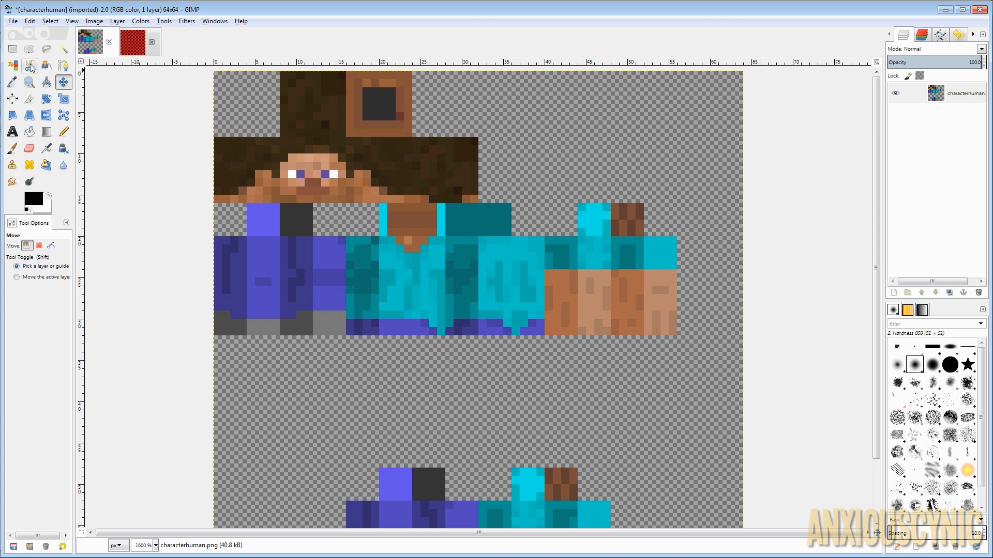
{"action": "left_click", "coordinate": [12, 50]}
{"action": "left_click_drag", "start_coordinate": [280, 139], "coordinate": [347, 154]}
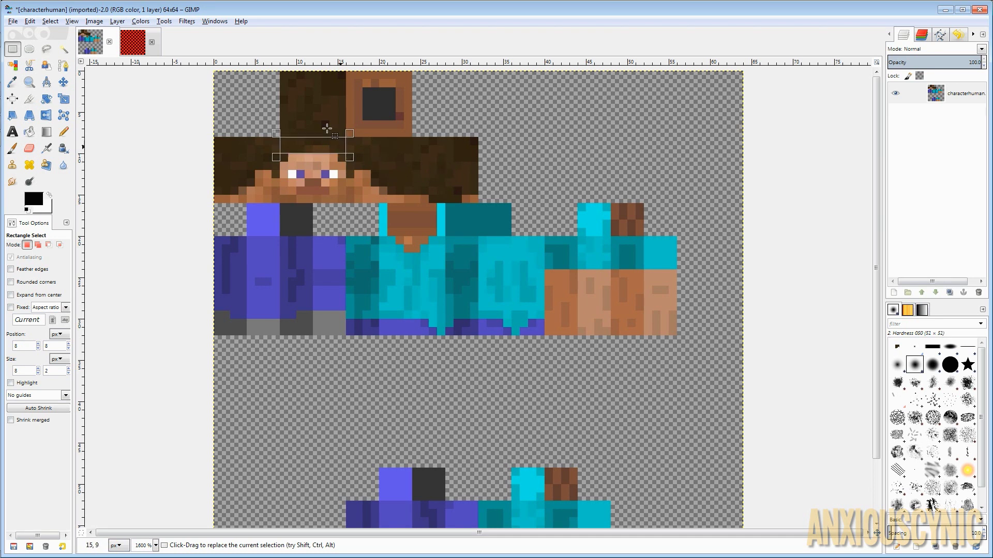
{"action": "key", "text": "shift"}
{"action": "left_click_drag", "start_coordinate": [289, 147], "coordinate": [347, 164], "text": "shift"}
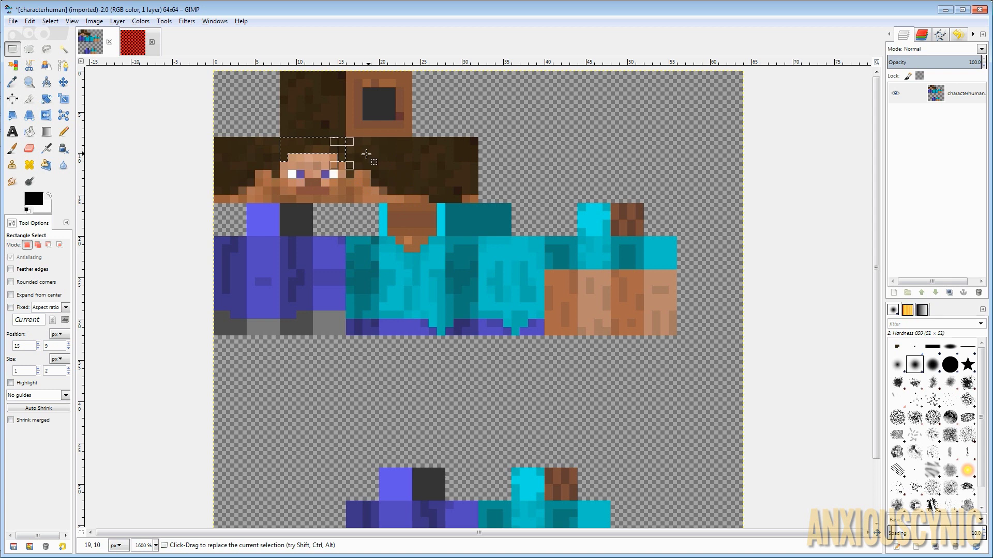
{"action": "key", "text": "ctrl+c"}
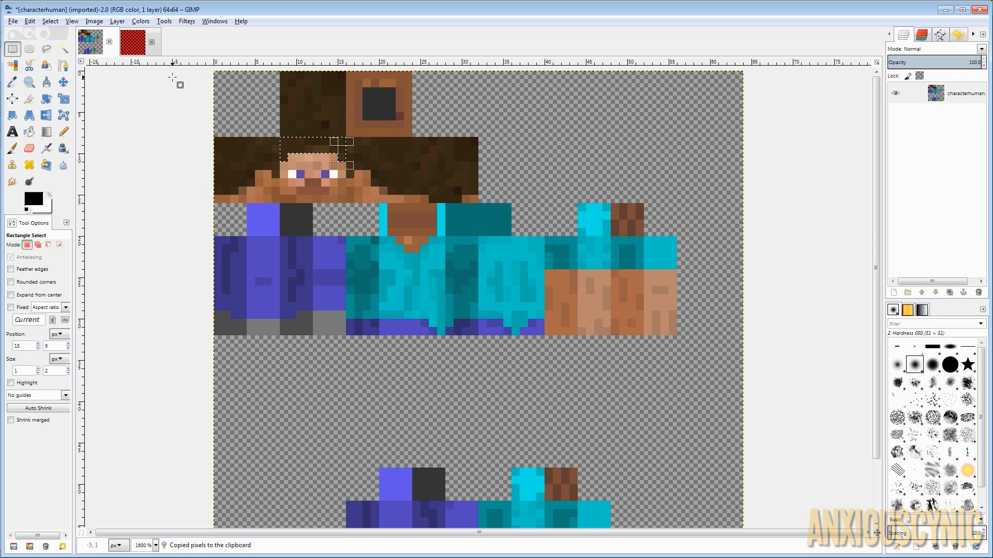
Step: Paste the front fringe into the item sheet template and place it centred at the bottom of the first red square
{"action": "left_click", "coordinate": [132, 42]}
{"action": "key", "text": "ctrl+v"}
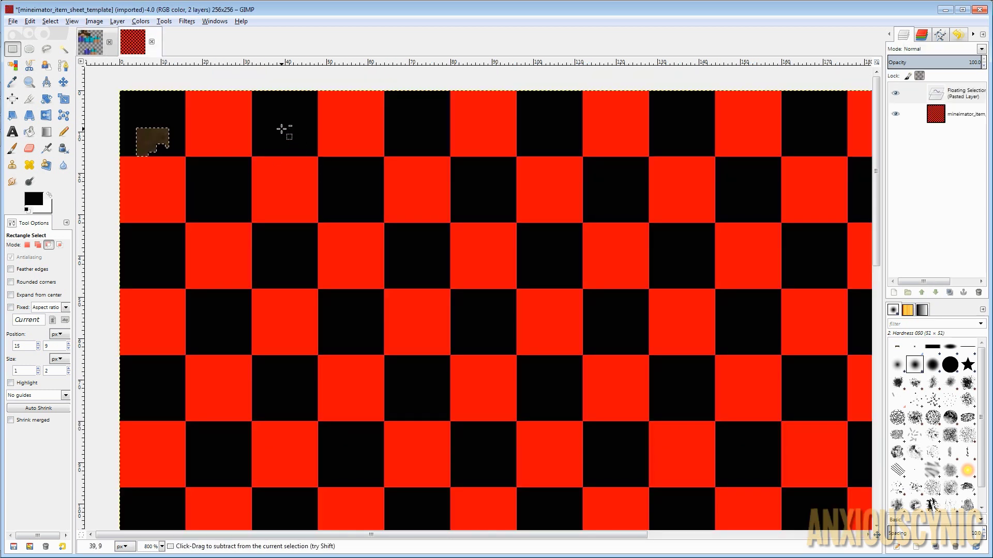
{"action": "key", "text": "b"}
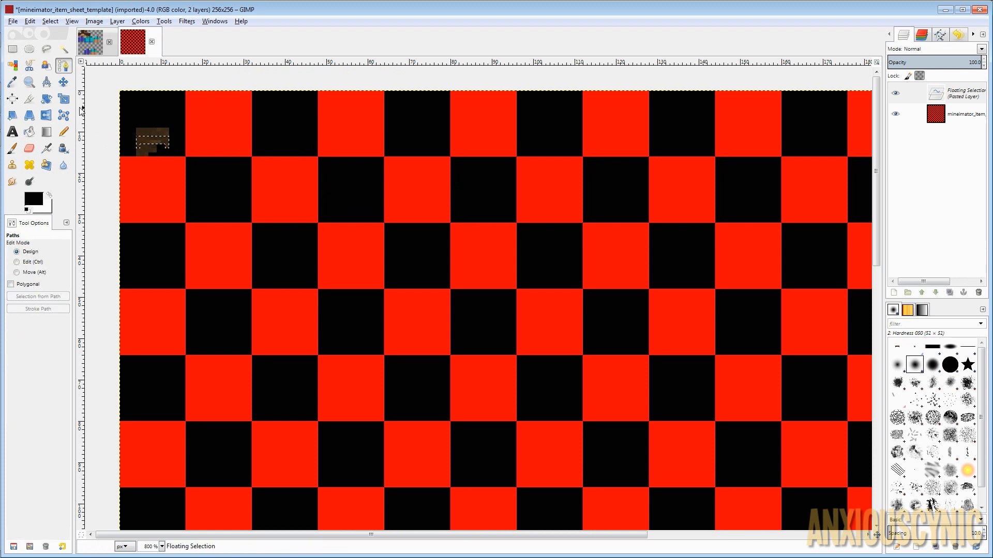
{"action": "key", "text": "m"}
{"action": "left_click_drag", "start_coordinate": [152, 140], "coordinate": [216, 136]}
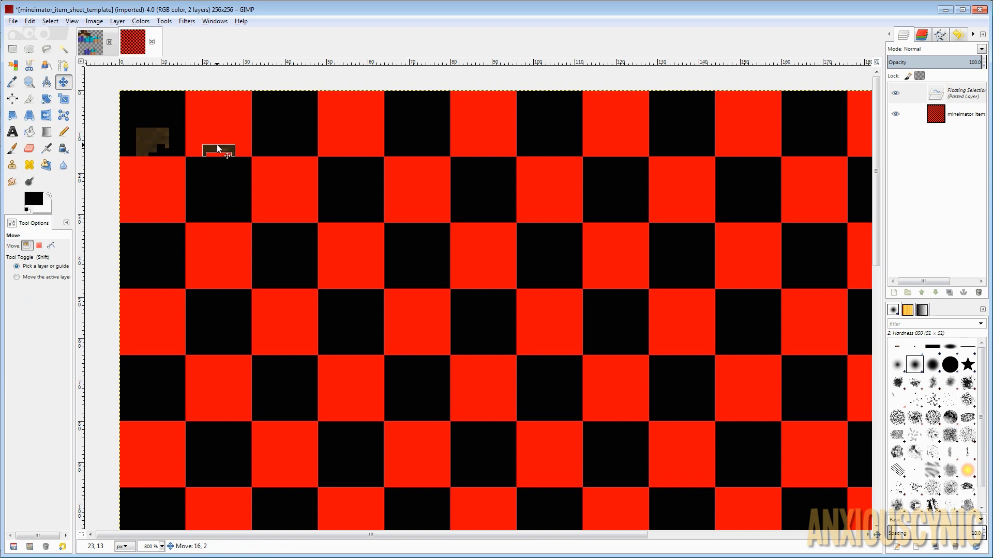
Step: In the characterhuman skin, select the upper hair area of the head side directly right of the face
{"action": "left_click", "coordinate": [348, 140]}
{"action": "key", "text": "alt+1"}
{"action": "key", "text": "r"}
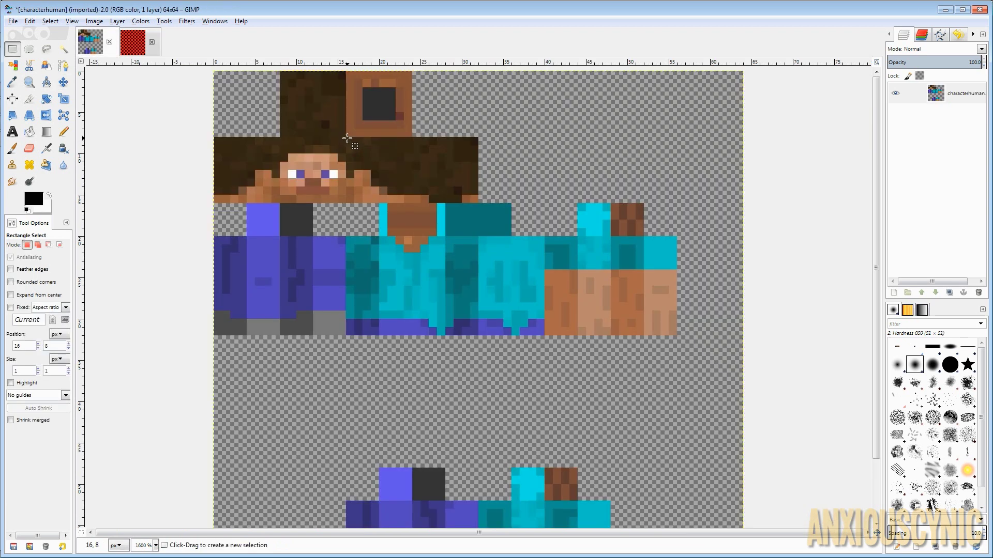
{"action": "left_click_drag", "start_coordinate": [346, 138], "coordinate": [412, 170]}
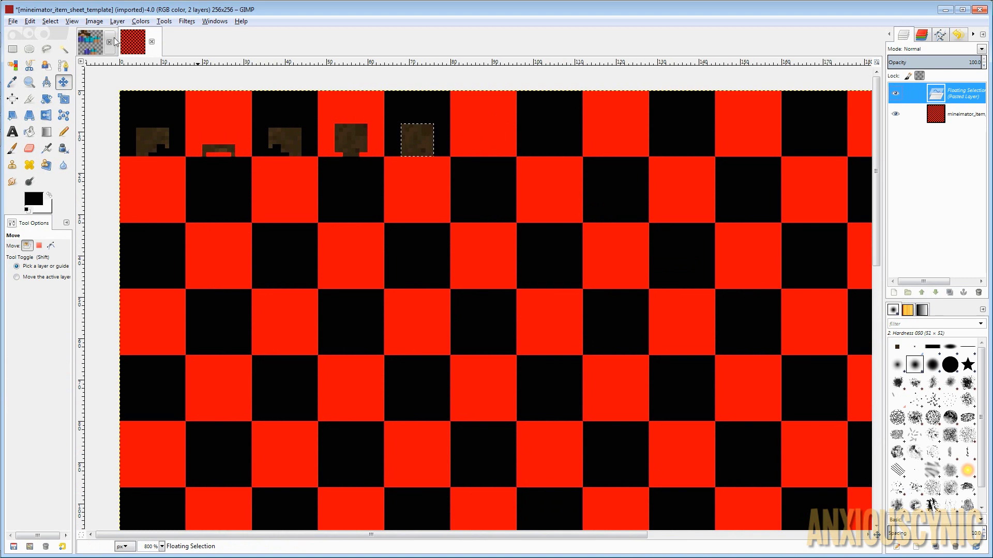
Step: In the characterhuman skin, select the upper five pixel rows of the shirt front, leaving out the skin-coloured neckline
{"action": "left_click", "coordinate": [94, 42]}
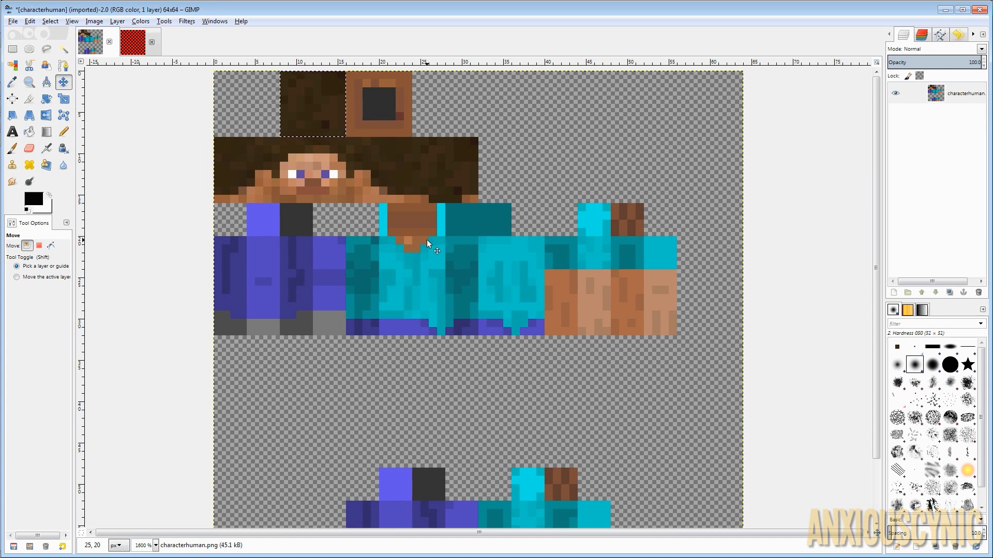
{"action": "key", "text": "r"}
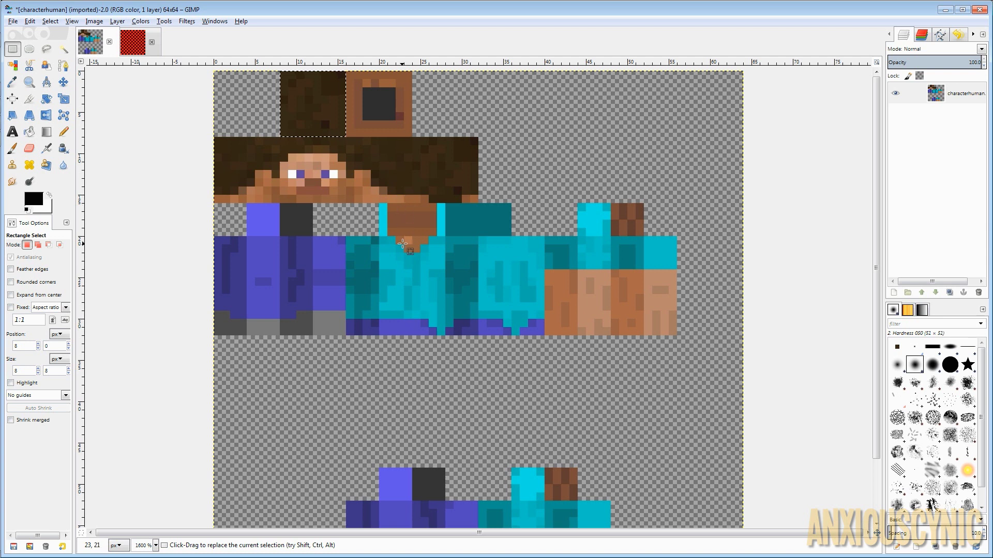
{"action": "left_click_drag", "start_coordinate": [383, 241], "coordinate": [398, 276]}
{"action": "left_click", "coordinate": [376, 236]}
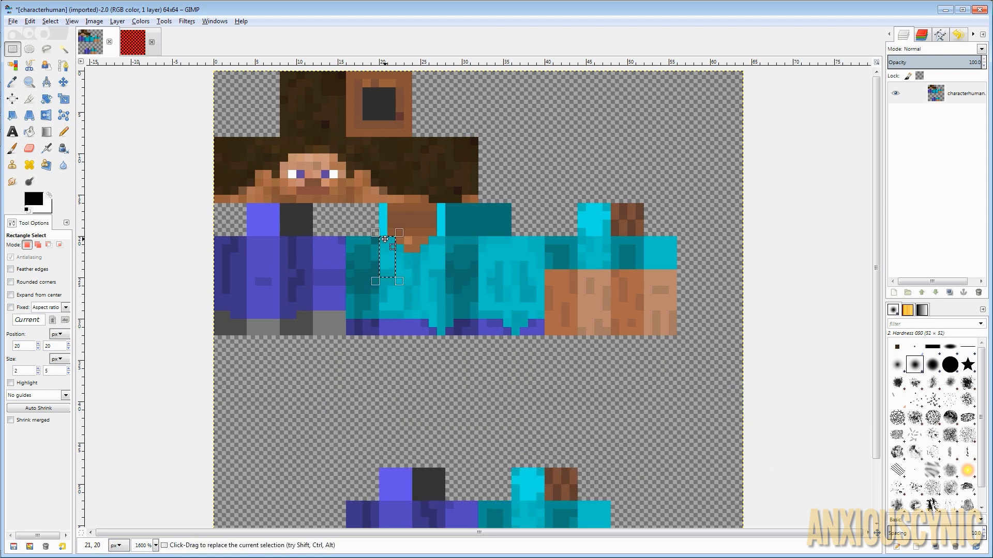
{"action": "left_click_drag", "start_coordinate": [385, 239], "coordinate": [380, 238]}
{"action": "mouse_move", "coordinate": [396, 253]}
{"action": "left_mouse_down", "text": "shift"}
{"action": "mouse_move", "coordinate": [398, 275]}
{"action": "mouse_move", "coordinate": [404, 252]}
{"action": "left_mouse_up", "text": "shift"}
{"action": "left_click", "coordinate": [400, 249], "text": "shift"}
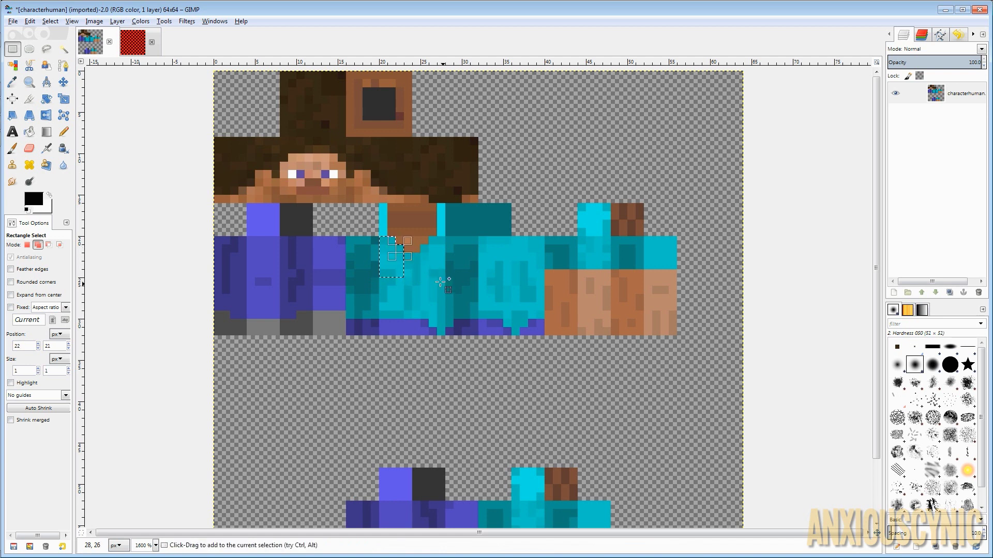
{"action": "left_click_drag", "start_coordinate": [407, 254], "coordinate": [438, 239], "text": "shift"}
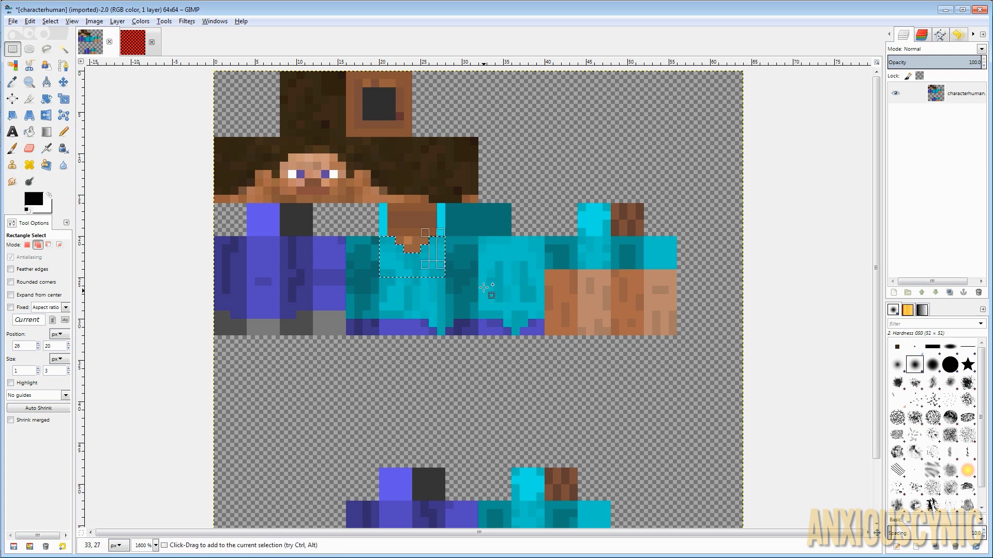
Step: Copy the upper shirt front, paste it into the item sheet template and place it centred at the bottom of the top row's sixth square
{"action": "key", "text": "ctrl"}
{"action": "left_click", "coordinate": [133, 41]}
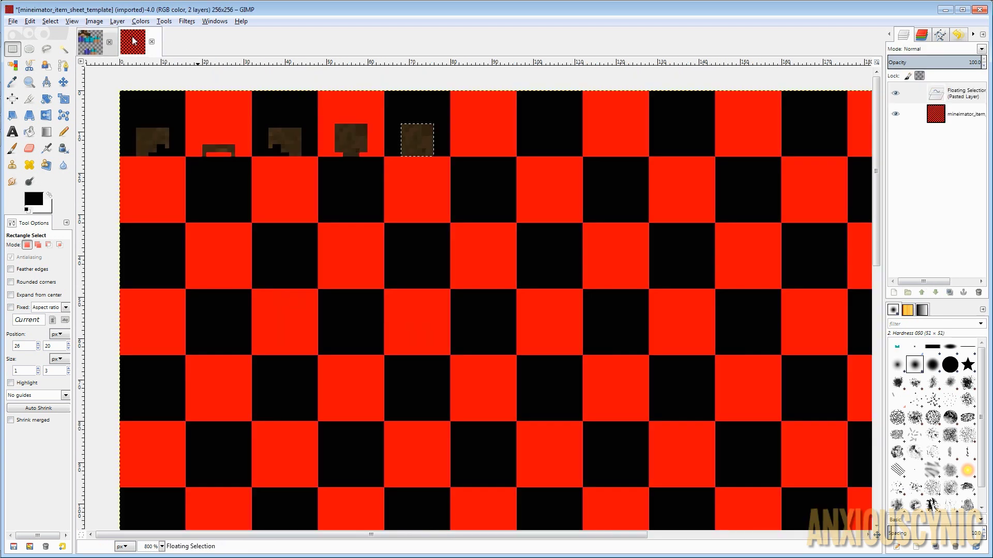
{"action": "key", "text": "ctrl+v"}
{"action": "key", "text": "m"}
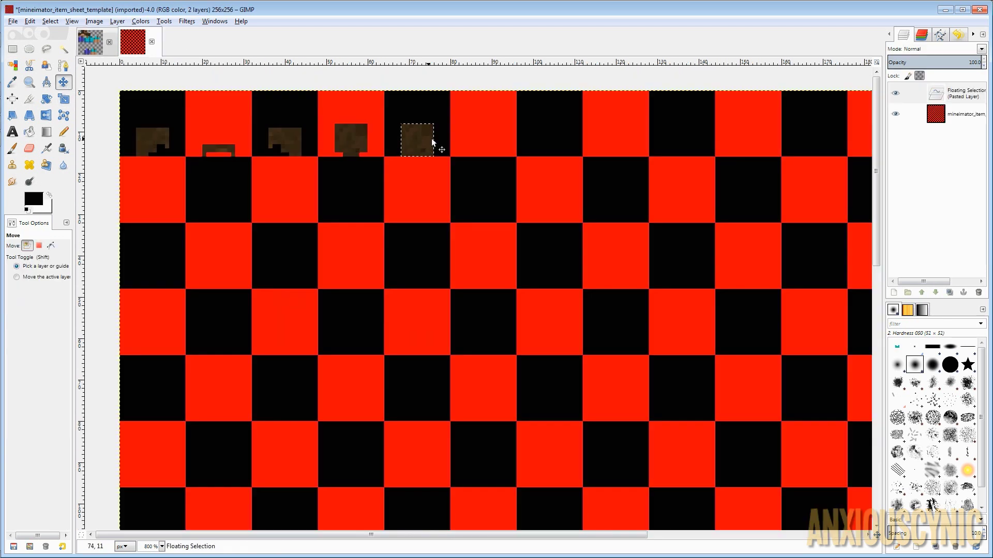
{"action": "key", "text": "ctrl+v"}
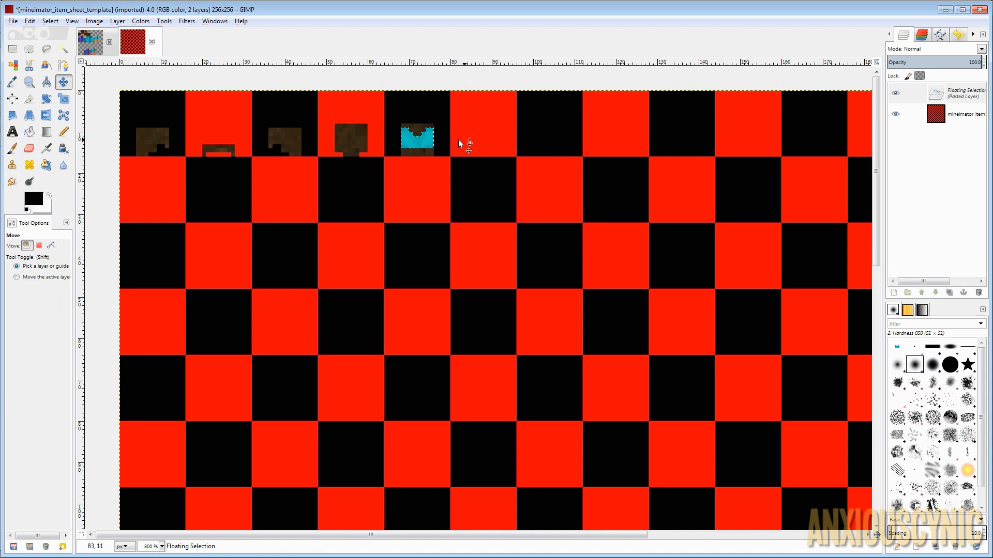
{"action": "left_click_drag", "start_coordinate": [420, 143], "coordinate": [492, 143]}
{"action": "left_click_drag", "start_coordinate": [488, 151], "coordinate": [487, 151]}
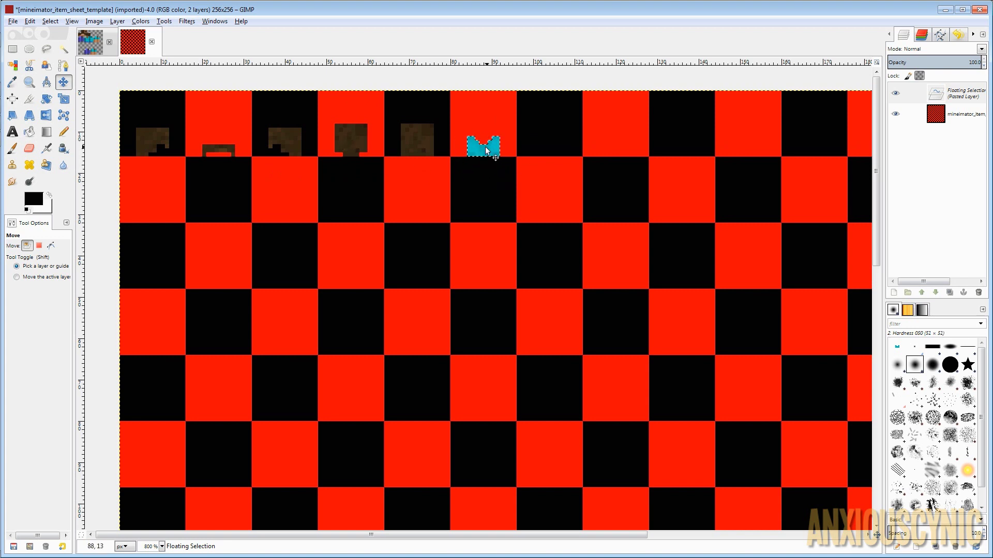
Step: In the characterhuman skin, select the lower 8×5 px of the shirt front plus the cyan pixels hanging over the trousers, and copy them
{"action": "left_click", "coordinate": [90, 41]}
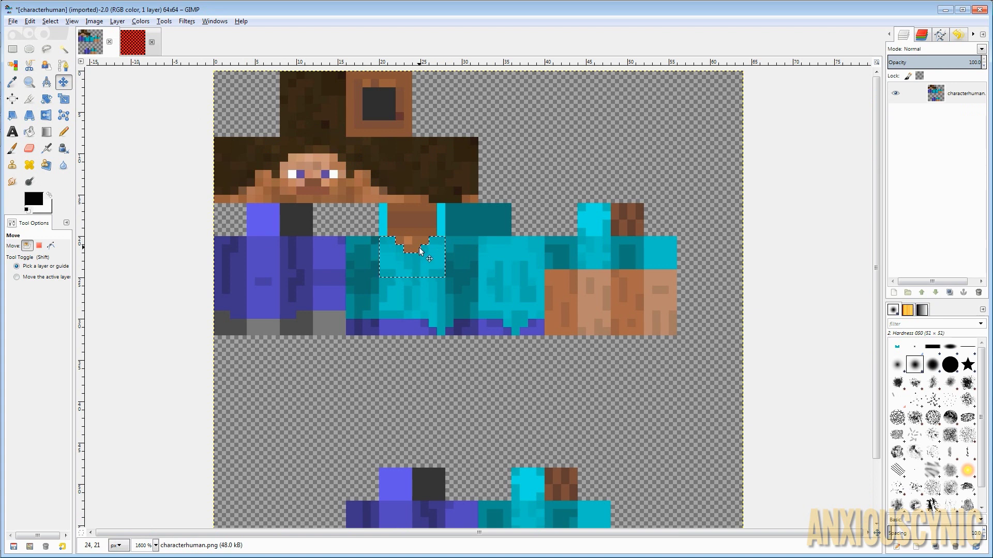
{"action": "key", "text": "r"}
{"action": "left_click_drag", "start_coordinate": [383, 282], "coordinate": [443, 320]}
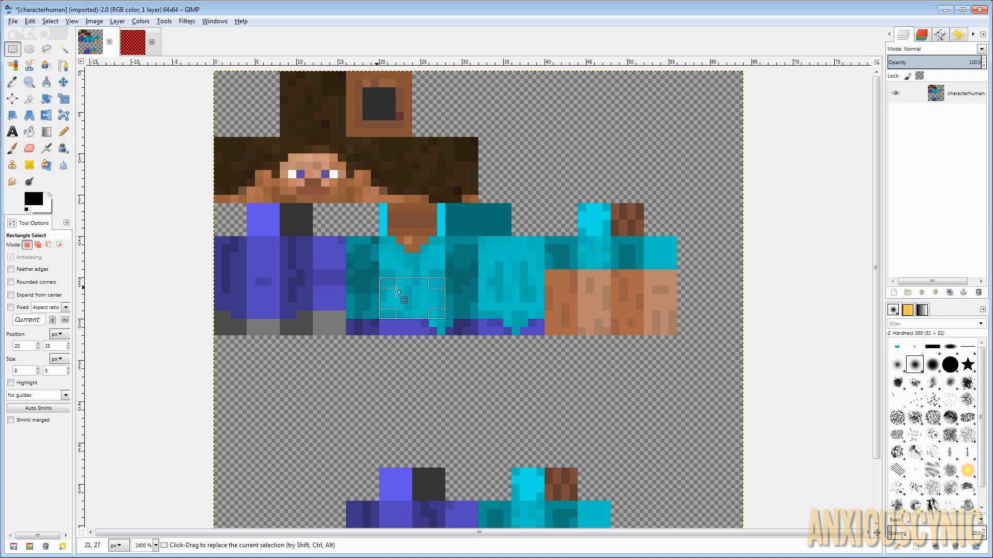
{"action": "mouse_move", "coordinate": [440, 322]}
{"action": "left_mouse_down", "text": "shift"}
{"action": "mouse_move", "coordinate": [444, 339]}
{"action": "mouse_move", "coordinate": [438, 313]}
{"action": "mouse_move", "coordinate": [430, 324]}
{"action": "left_mouse_up", "text": "shift"}
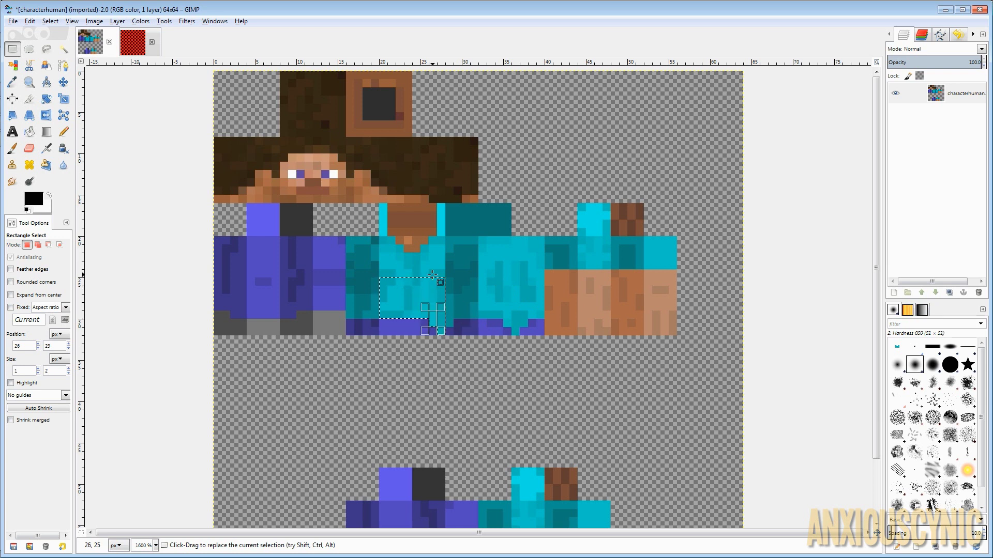
{"action": "key", "text": "ctrl+c"}
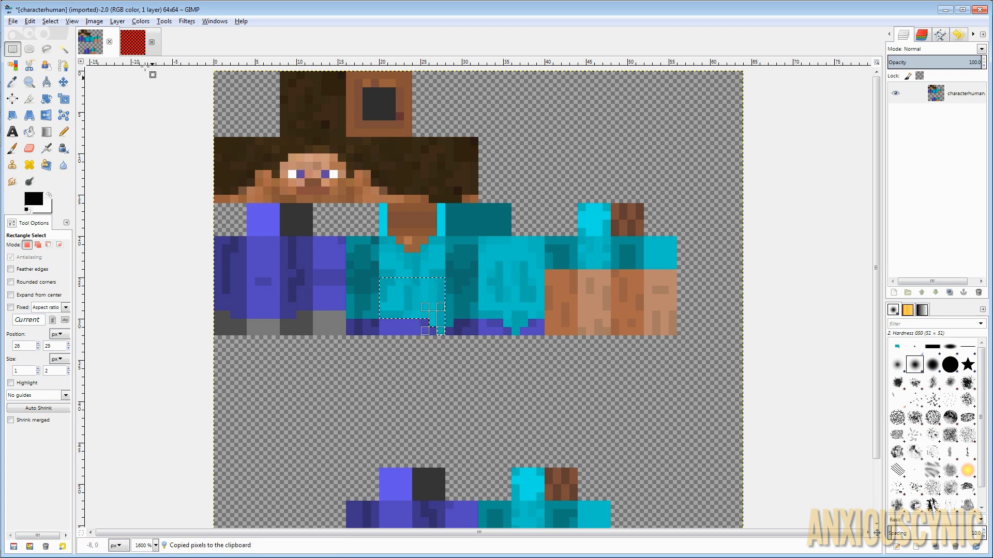
Step: Paste the lower shirt front into the template and place it centred at the bottom of the top row's seventh square
{"action": "left_click", "coordinate": [138, 46]}
{"action": "key", "text": "m"}
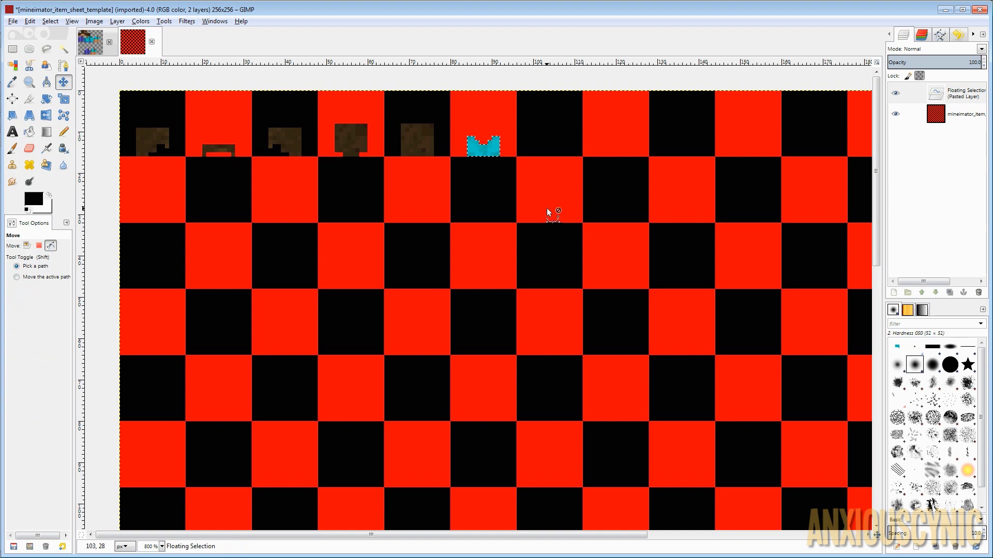
{"action": "key", "text": "ctrl+v"}
{"action": "left_click_drag", "start_coordinate": [476, 141], "coordinate": [542, 138]}
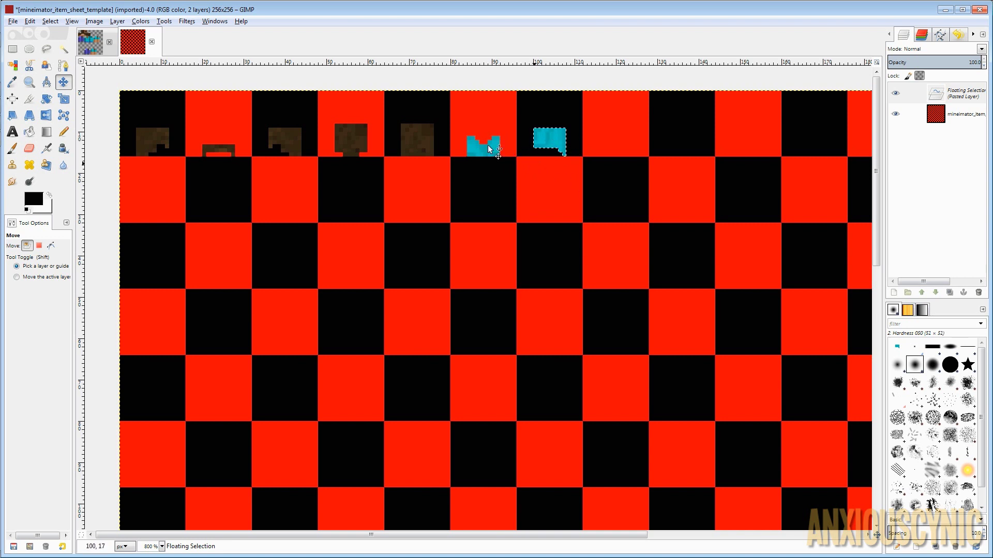
Step: Copy the remaining shirt back and side pieces from the skin and paste each into its own square of the template's top row
{"action": "left_click", "coordinate": [96, 43]}
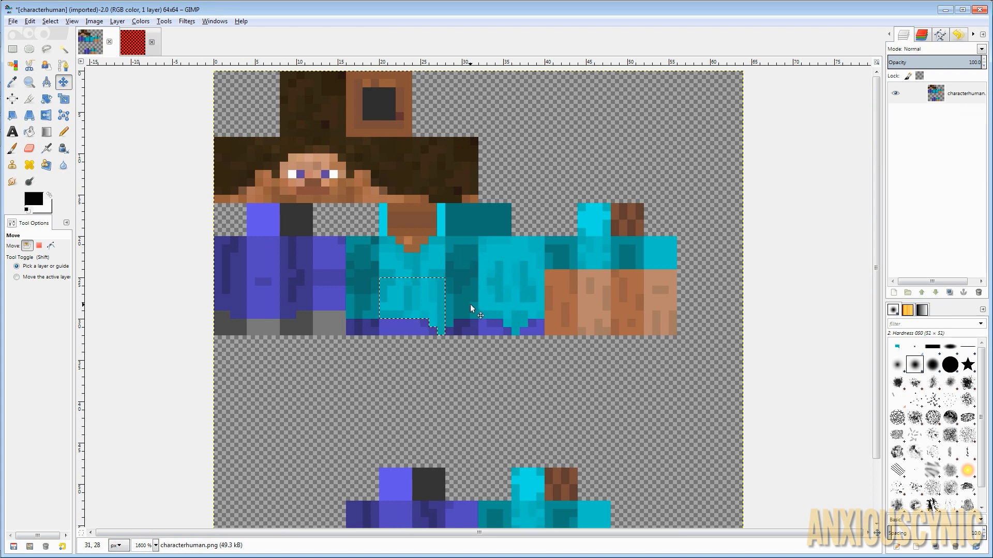
{"action": "key", "text": "ctrl+c"}
{"action": "key", "text": "alt+2"}
{"action": "key", "text": "ctrl+v"}
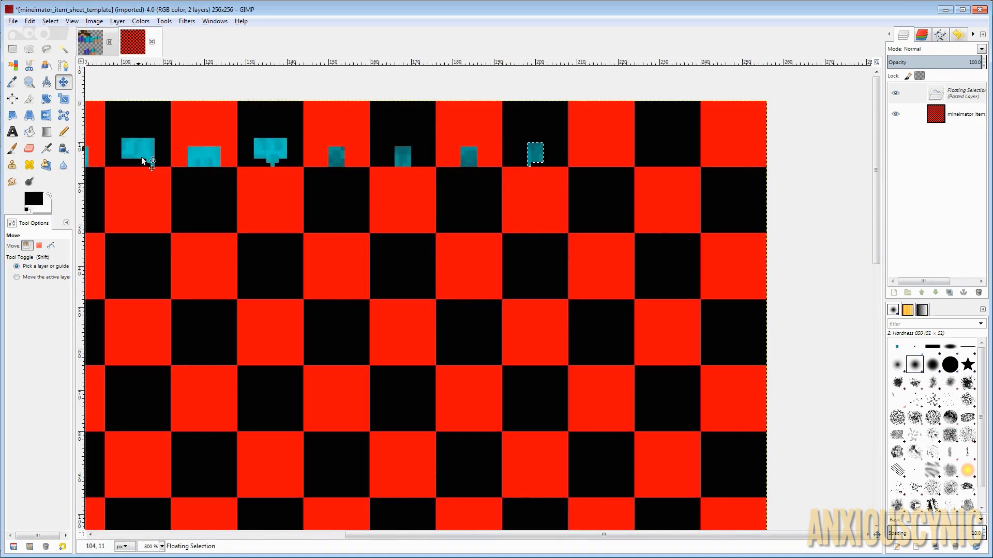
{"action": "middle_click_drag", "start_coordinate": [216, 189], "coordinate": [321, 154]}
{"action": "middle_click_drag", "start_coordinate": [231, 115], "coordinate": [297, 181]}
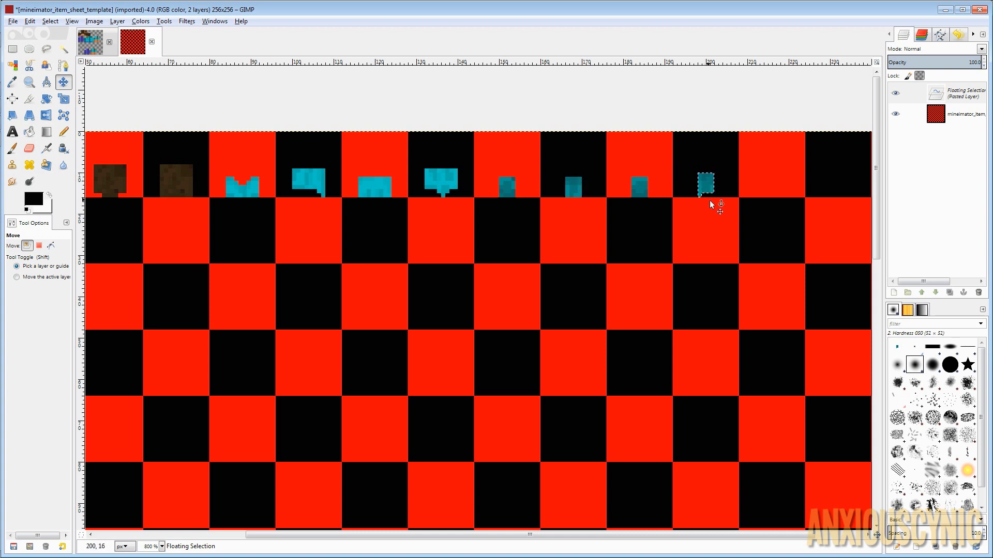
{"action": "mouse_move", "coordinate": [742, 212]}
{"action": "middle_mouse_down"}
{"action": "mouse_move", "coordinate": [863, 227]}
{"action": "mouse_move", "coordinate": [745, 223]}
{"action": "middle_mouse_up"}
{"action": "middle_click_drag", "start_coordinate": [307, 231], "coordinate": [392, 231]}
{"action": "left_click", "coordinate": [96, 45]}
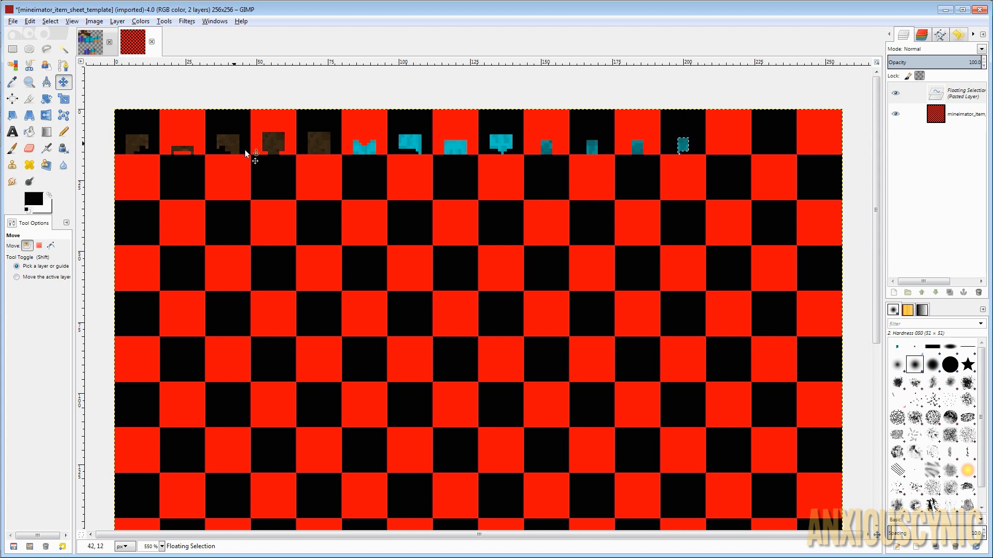
Step: Convert the floating selection with the last shirt side piece into a new layer and check it by toggling its visibility
{"action": "left_click", "coordinate": [945, 113]}
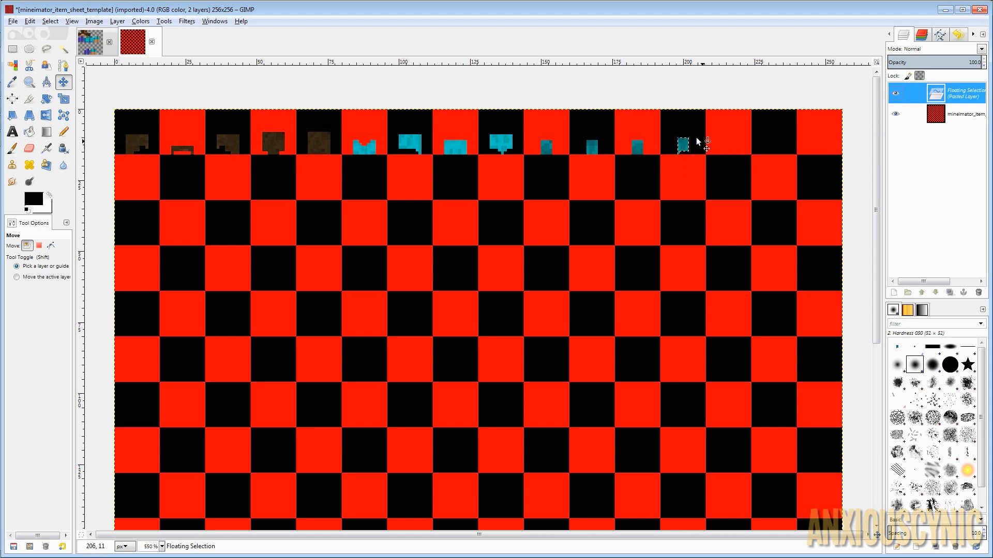
{"action": "left_click", "coordinate": [117, 21]}
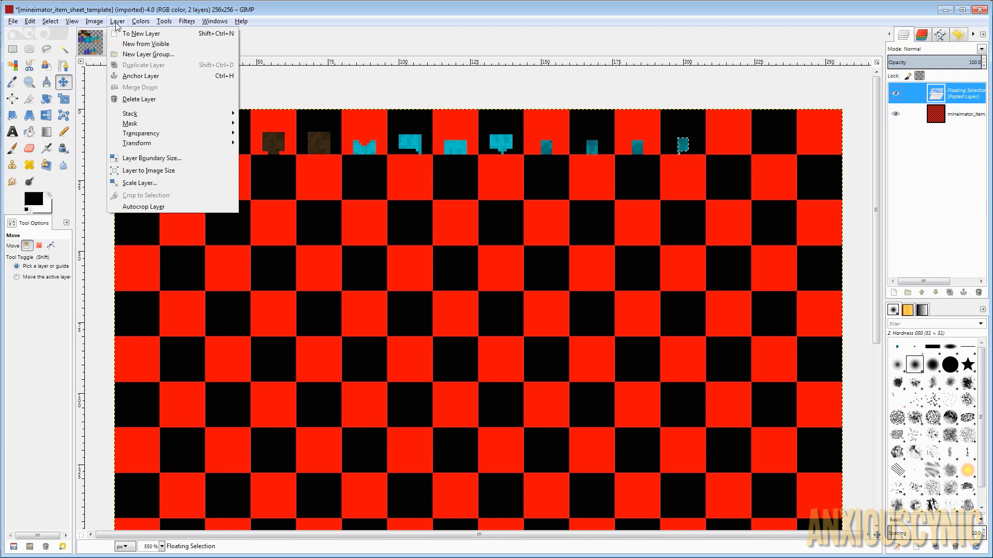
{"action": "left_click", "coordinate": [141, 34]}
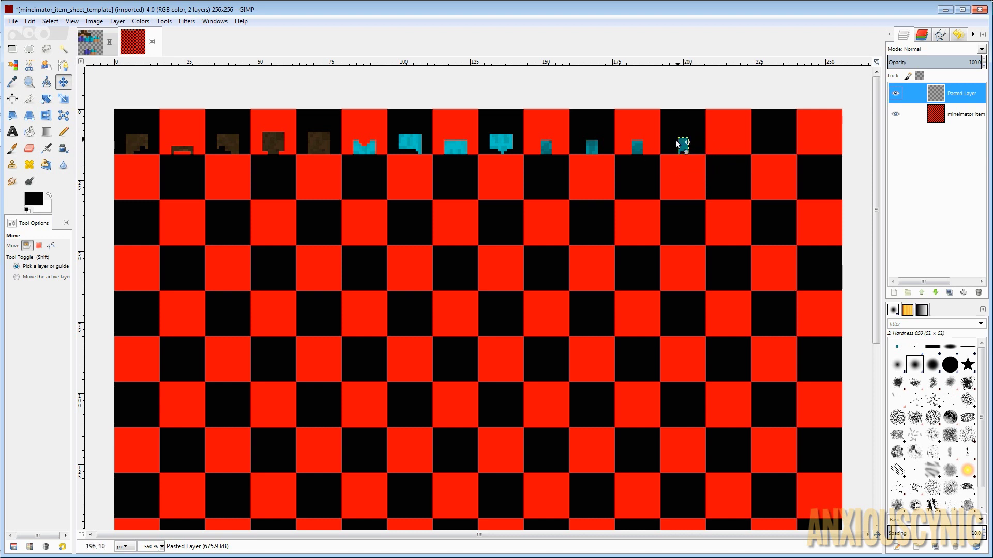
{"action": "left_click", "coordinate": [896, 95]}
{"action": "left_click", "coordinate": [895, 94]}
Step: On the template layer, select the hair and shirt pieces in the top row without the red and black background, and copy them
{"action": "key", "text": "r"}
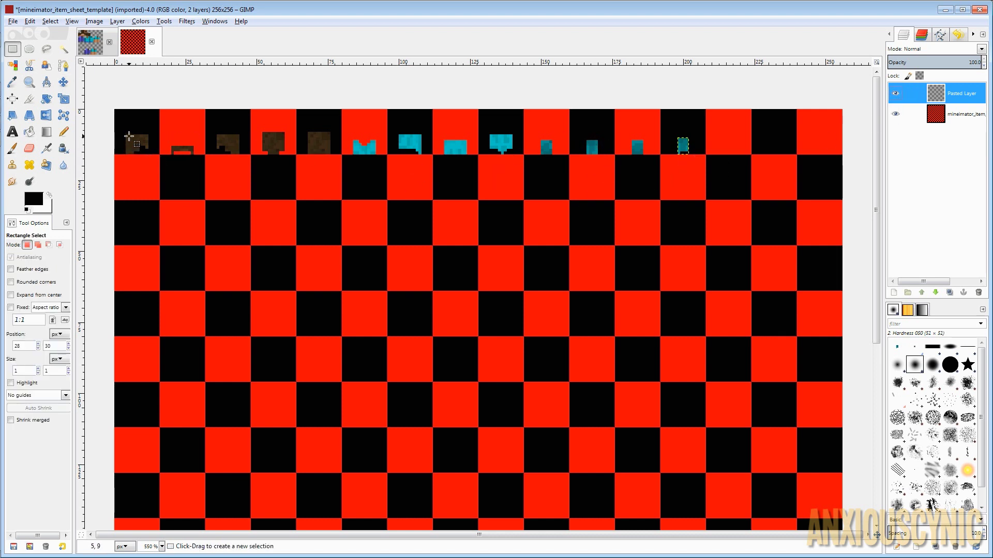
{"action": "left_click_drag", "start_coordinate": [128, 136], "coordinate": [149, 147]}
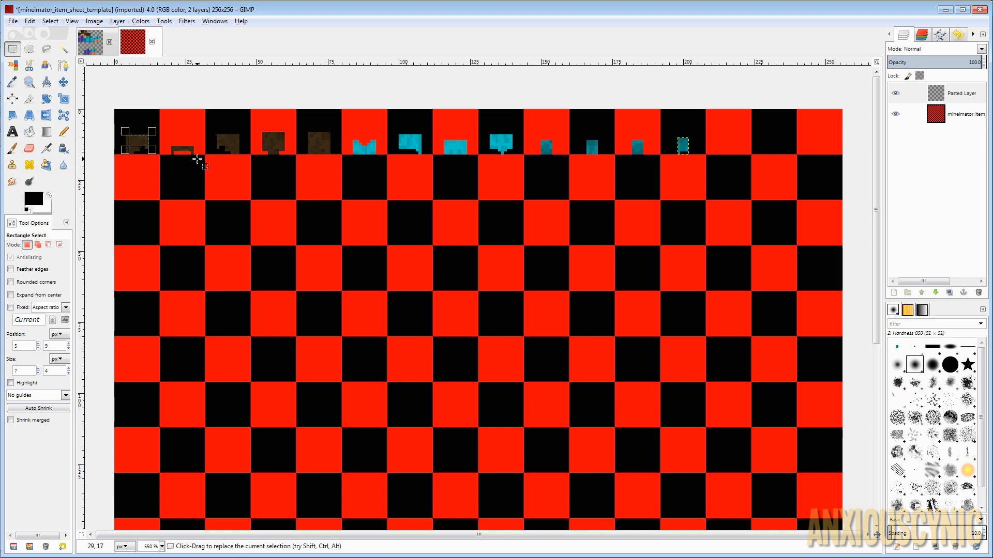
{"action": "left_click", "coordinate": [960, 96]}
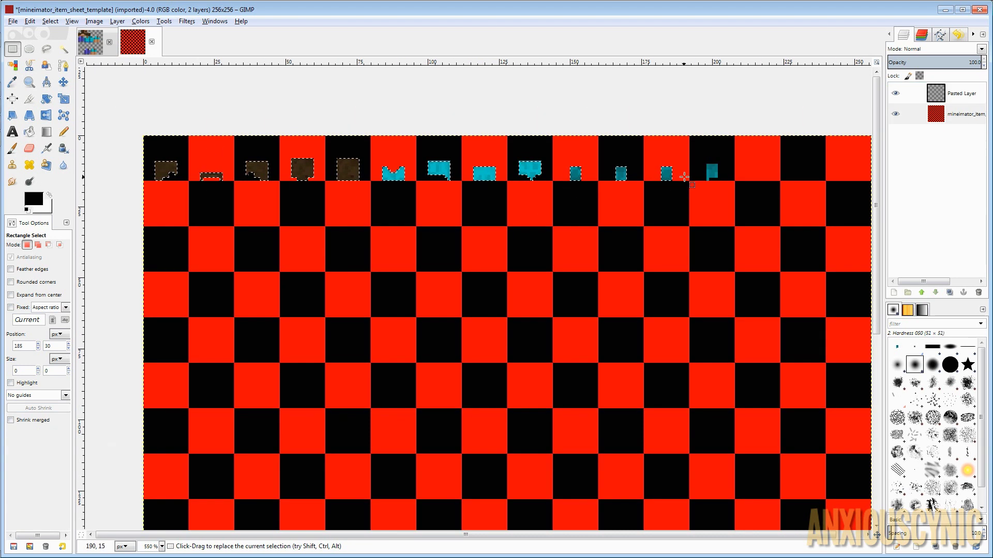
{"action": "key", "text": "ctrl"}
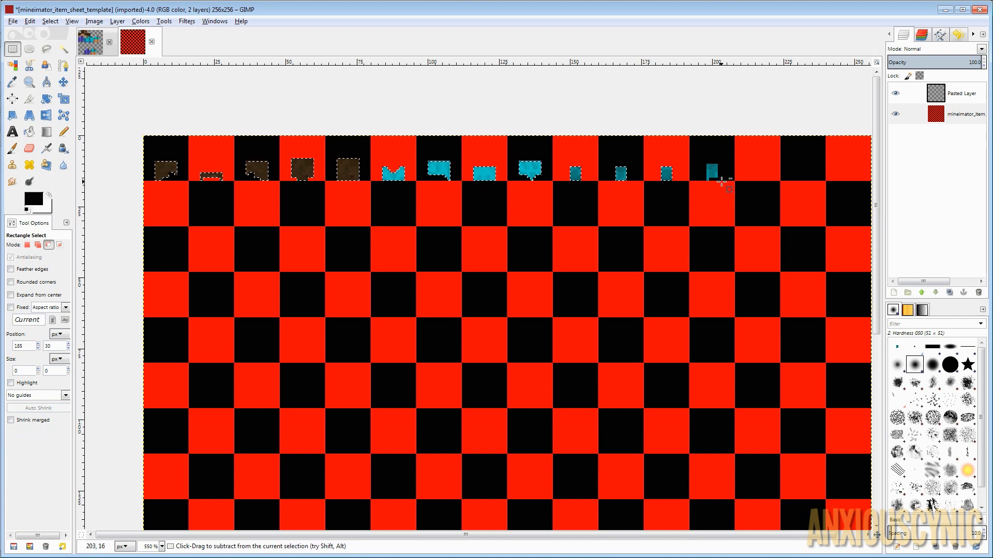
{"action": "key", "text": "ctrl+c"}
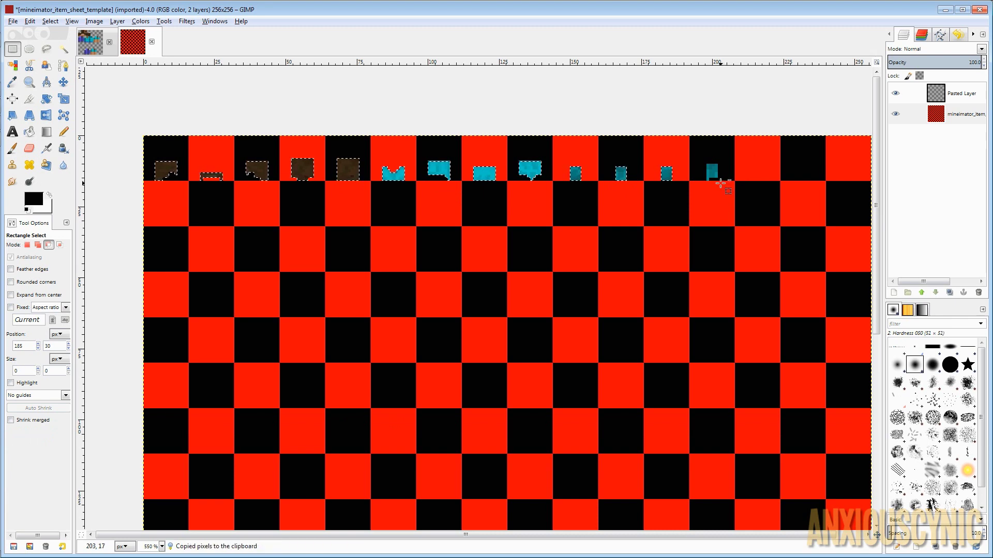
Step: Paste the copied hair and shirt pieces in place and convert the floating selection into a new layer
{"action": "key", "text": "ctrl+v"}
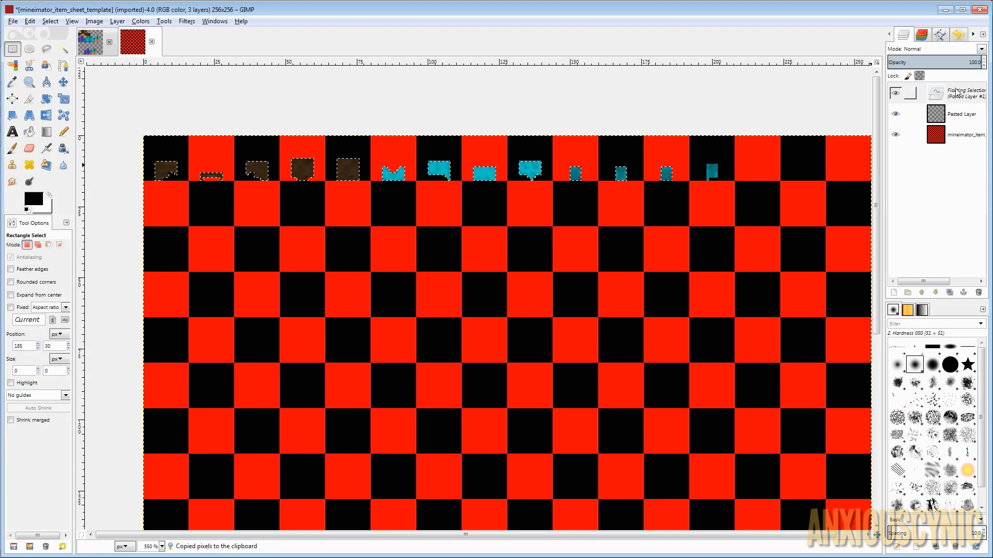
{"action": "left_click", "coordinate": [117, 21]}
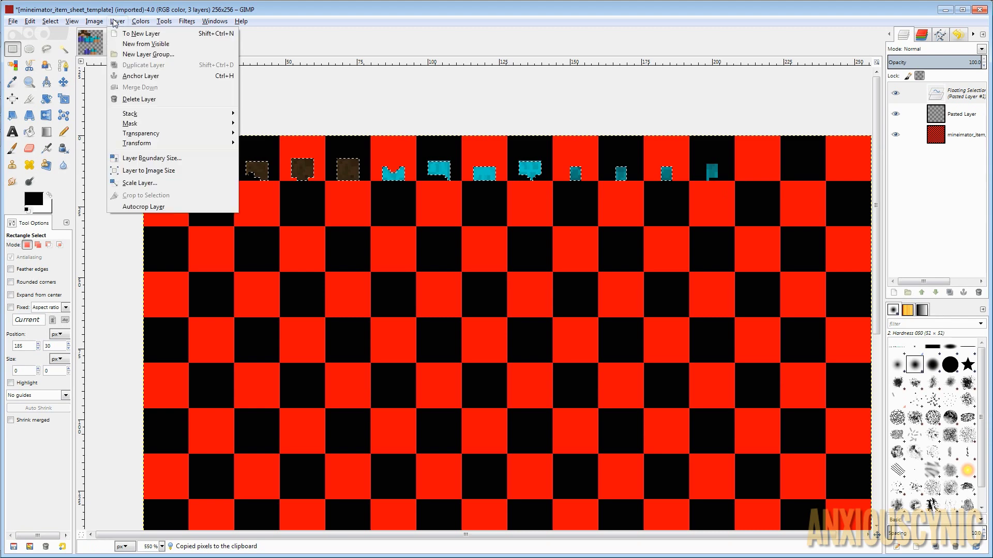
{"action": "left_click", "coordinate": [136, 34]}
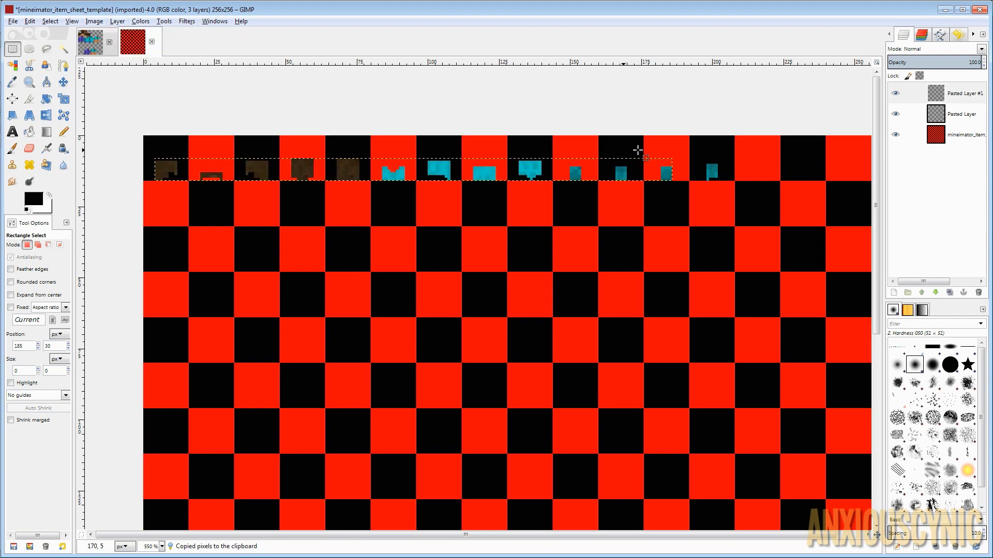
Step: Hide the checkered template layer, check the pasted layers, and export the transparent sheet as 3DHairandClothes
{"action": "left_click", "coordinate": [900, 93]}
{"action": "left_click", "coordinate": [896, 135]}
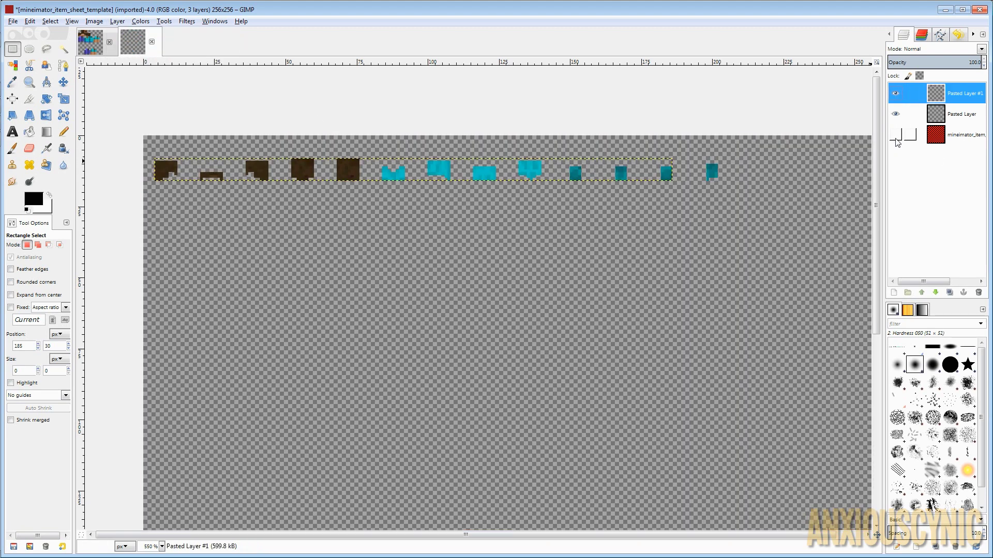
{"action": "left_click", "coordinate": [896, 117]}
{"action": "left_click", "coordinate": [896, 116]}
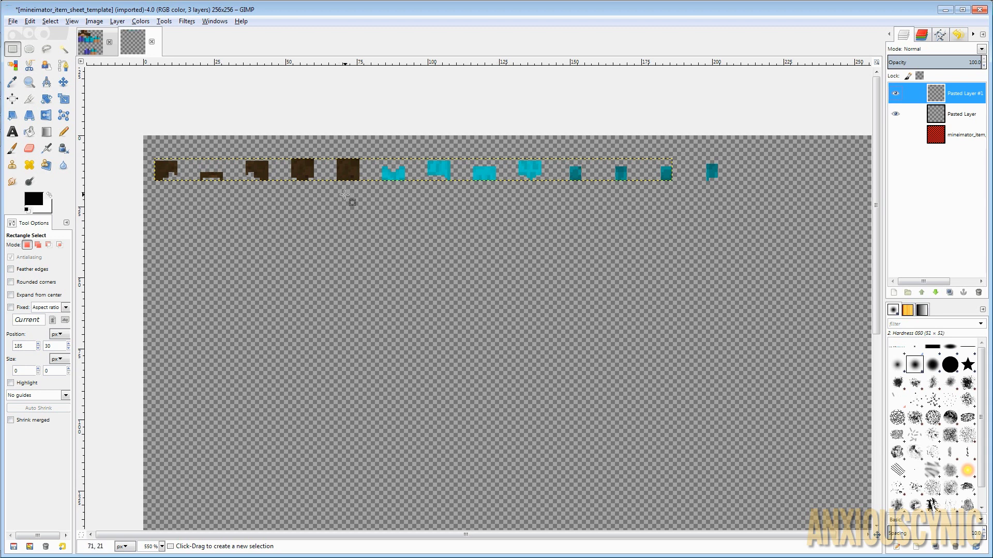
{"action": "left_click", "coordinate": [21, 24]}
{"action": "left_click", "coordinate": [126, 161]}
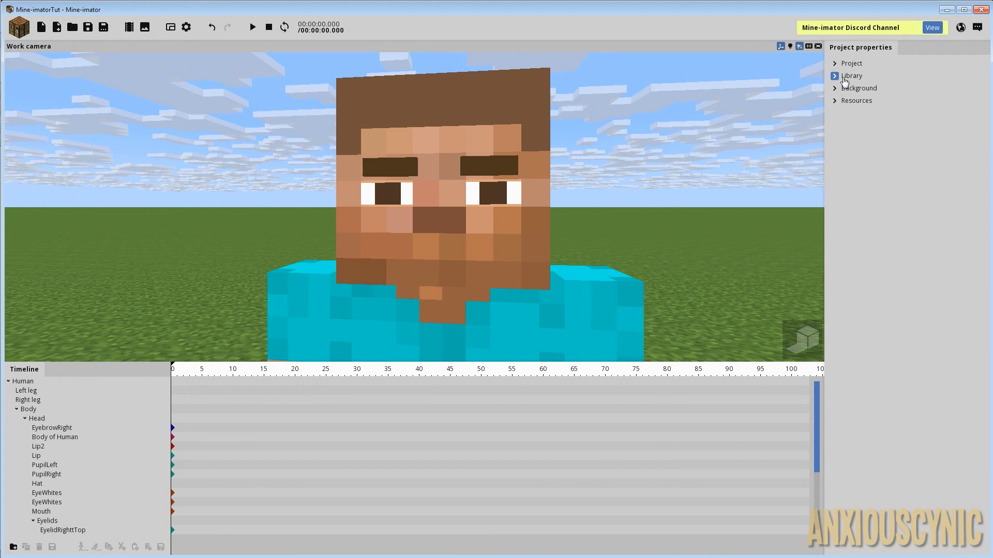
Step: In Mine-imator, duplicate the Lip2 item in the project library and rename the copy Hair
{"action": "left_click", "coordinate": [844, 78]}
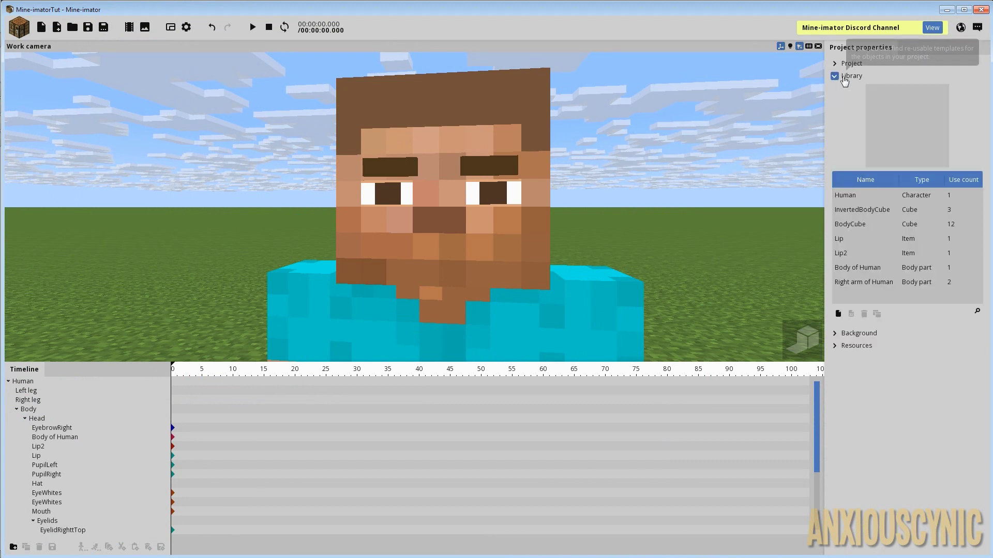
{"action": "left_click", "coordinate": [890, 273]}
{"action": "left_click", "coordinate": [884, 254]}
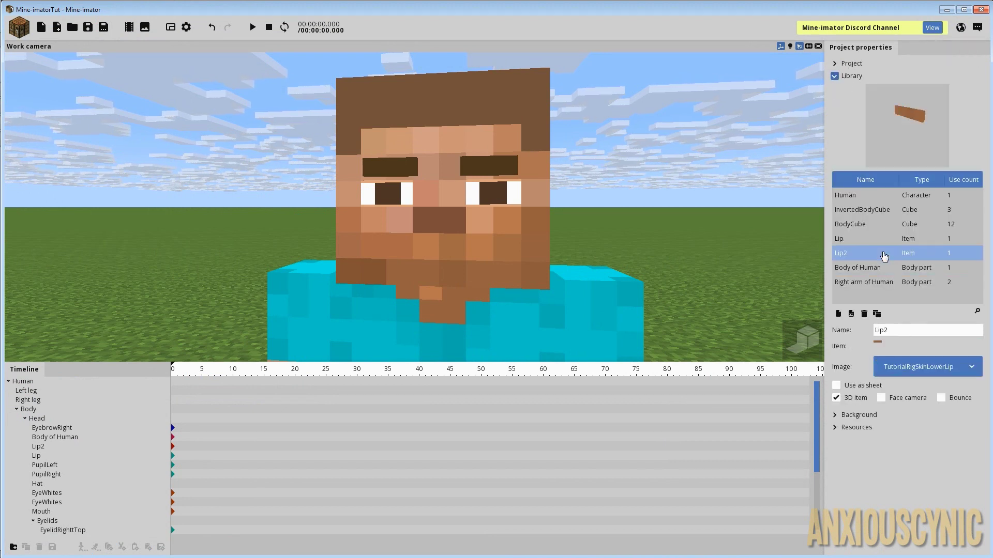
{"action": "left_click", "coordinate": [864, 315]}
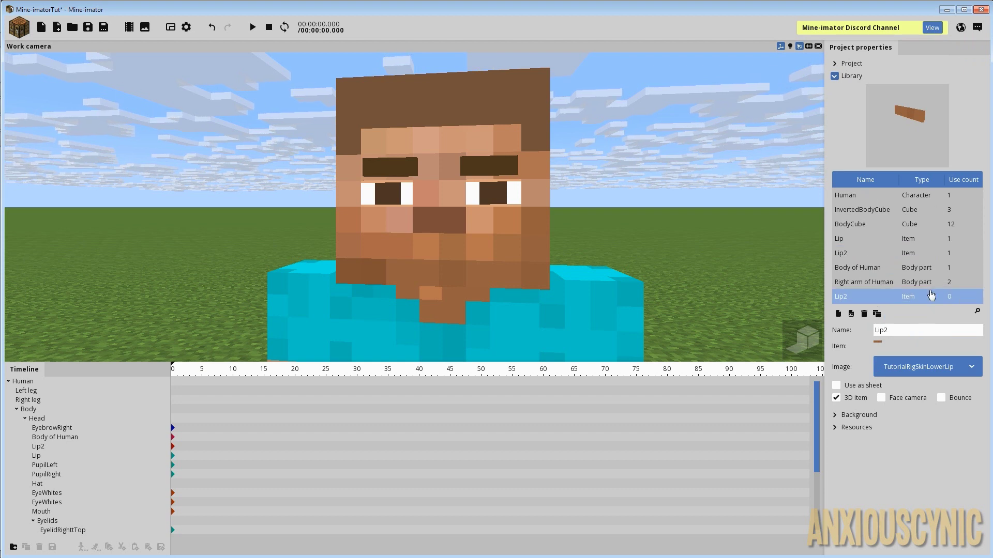
{"action": "left_click", "coordinate": [892, 297]}
{"action": "left_click", "coordinate": [891, 296]}
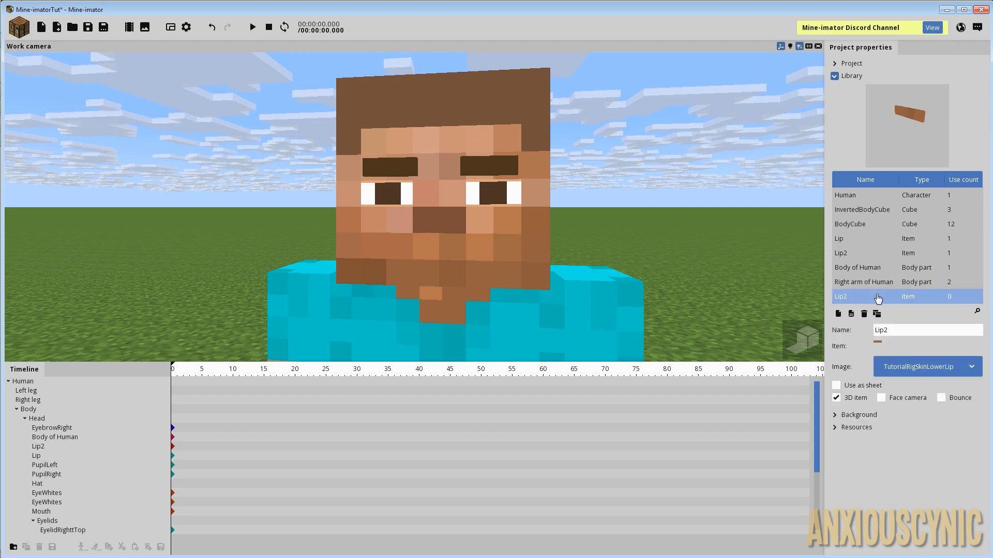
{"action": "left_click", "coordinate": [899, 330]}
{"action": "type", "text": "Hair"}
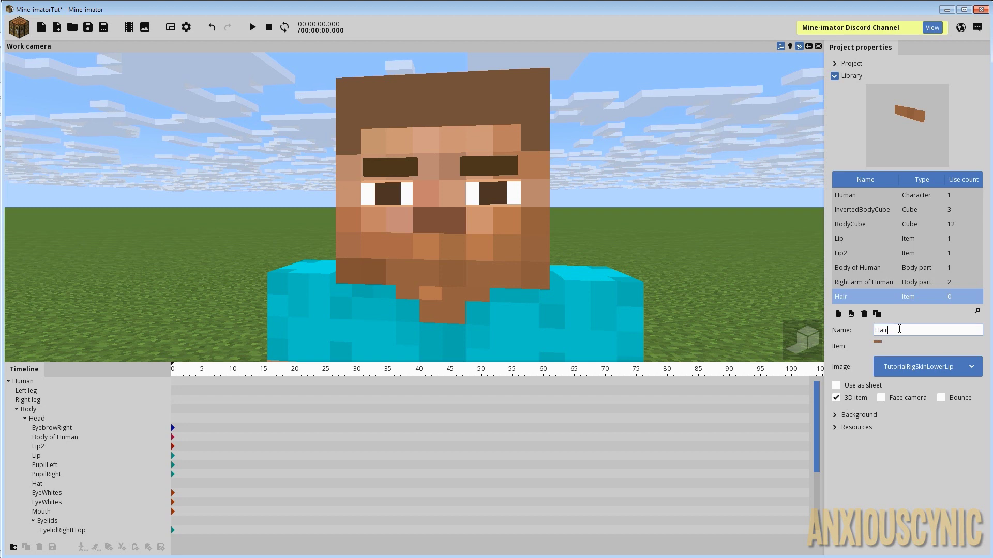
Step: Load the 3DHairandClothes image from the My Rigs folder as the Hair item's image
{"action": "left_click", "coordinate": [912, 365]}
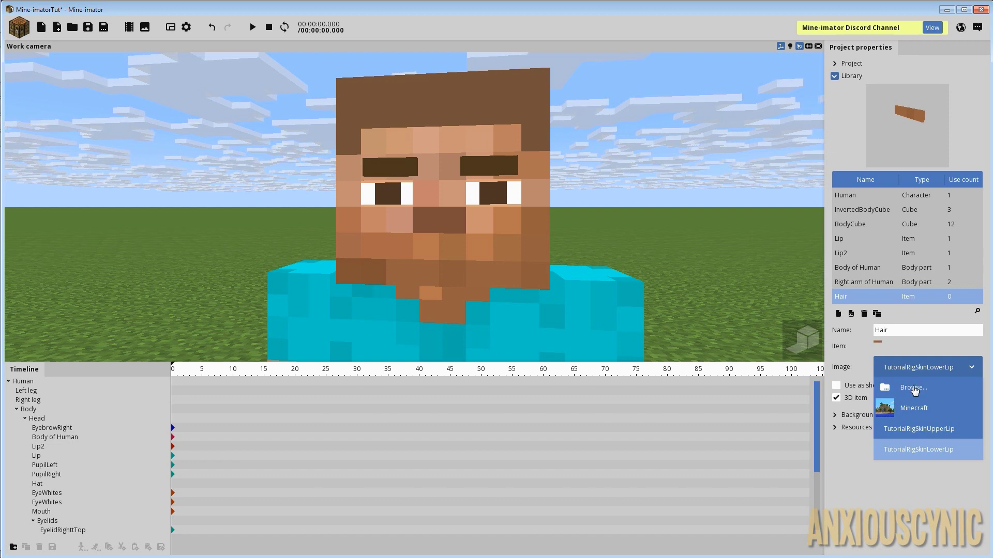
{"action": "left_click", "coordinate": [914, 391]}
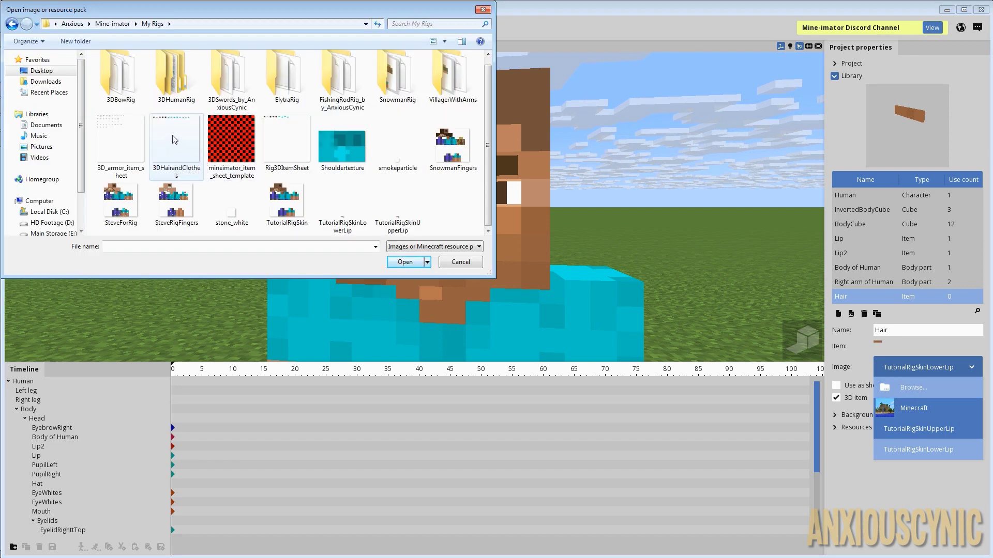
{"action": "left_click", "coordinate": [176, 144]}
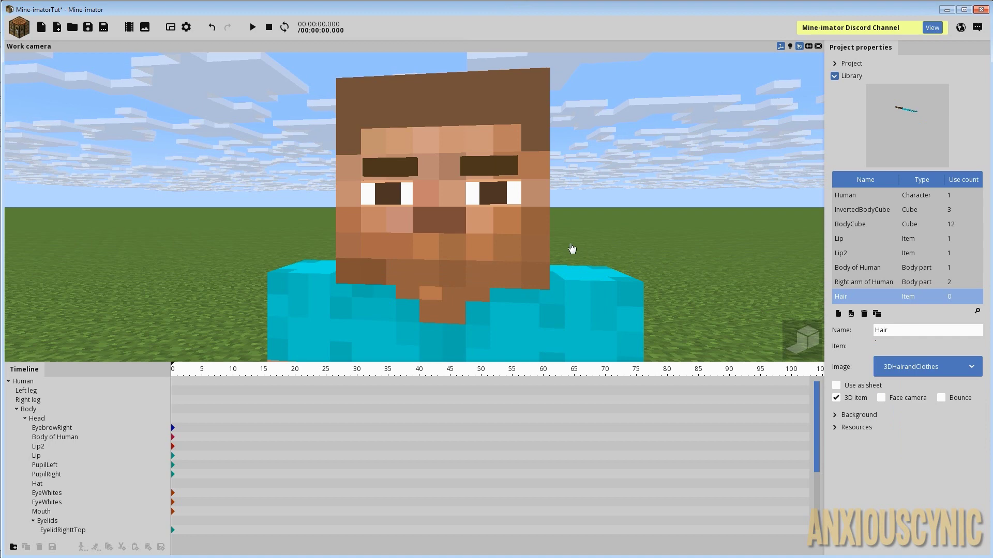
Step: Add an instance of the Hair item to the scene and select it in the timeline
{"action": "left_click_drag", "start_coordinate": [571, 245], "coordinate": [569, 244]}
{"action": "scroll", "coordinate": [570, 241], "scroll_direction": "down", "scroll_amount": 6}
{"action": "right_click_drag", "start_coordinate": [569, 239], "coordinate": [520, 149]}
{"action": "scroll", "coordinate": [520, 148], "scroll_direction": "down", "scroll_amount": 2}
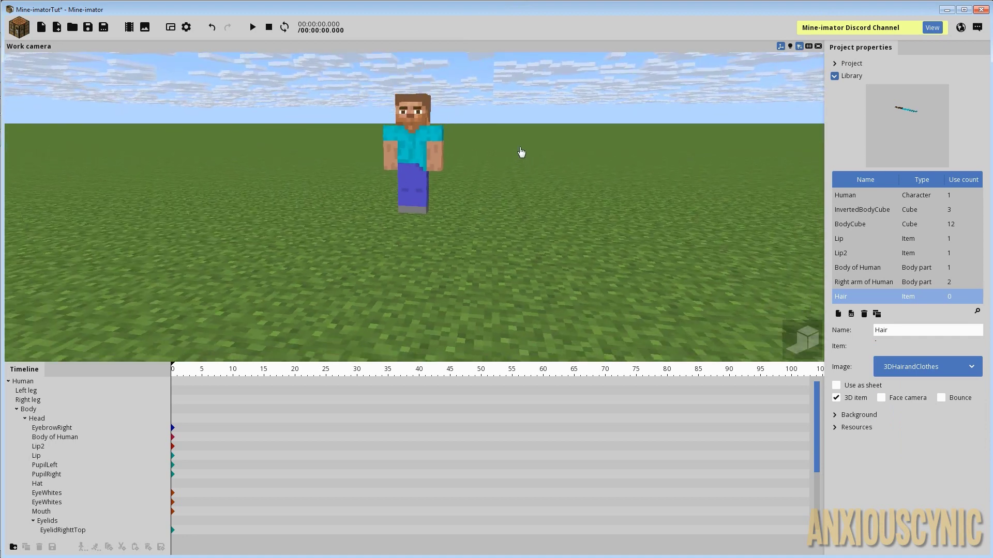
{"action": "scroll", "coordinate": [520, 153], "scroll_direction": "down", "scroll_amount": 3}
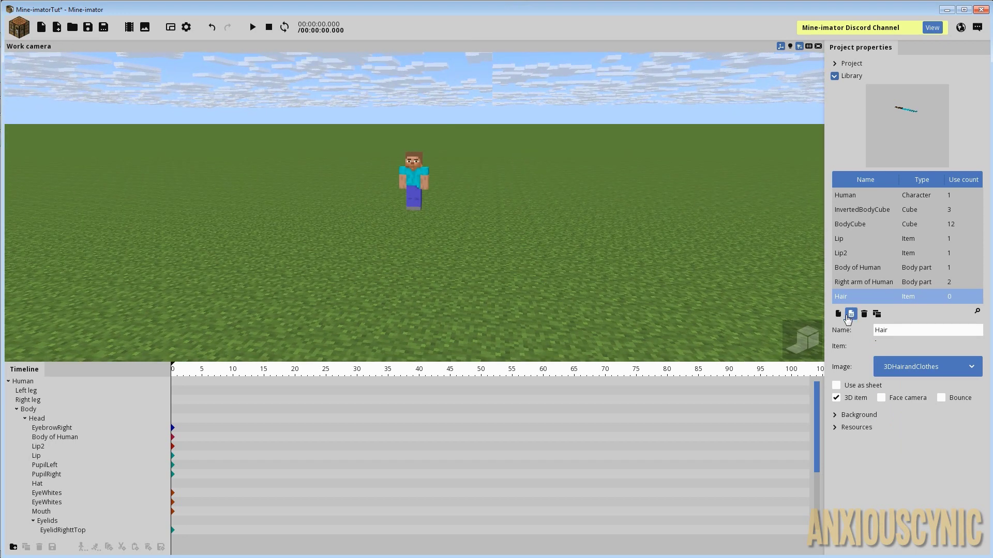
{"action": "left_click", "coordinate": [851, 314]}
{"action": "left_click", "coordinate": [62, 455]}
{"action": "scroll", "coordinate": [59, 481], "scroll_direction": "down", "scroll_amount": 3}
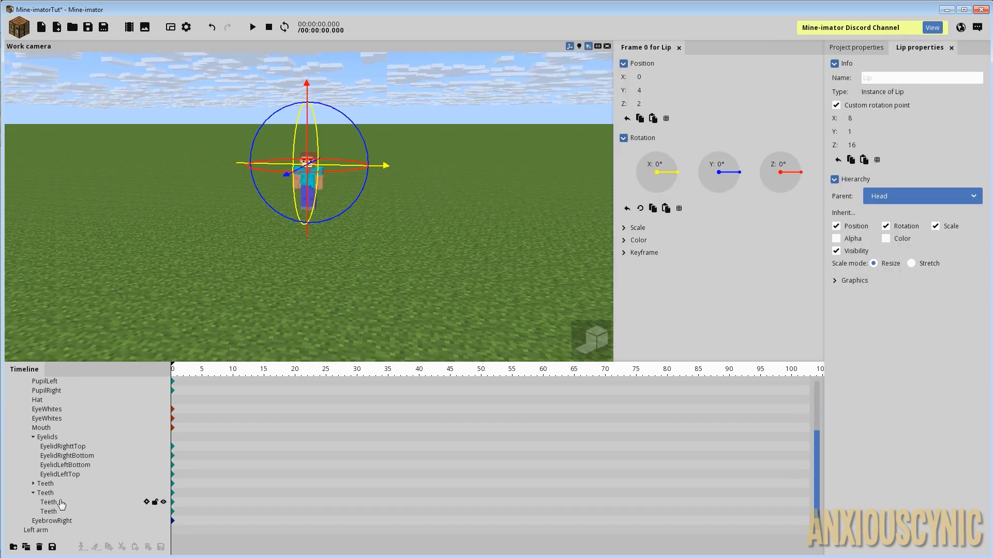
{"action": "left_click", "coordinate": [28, 532]}
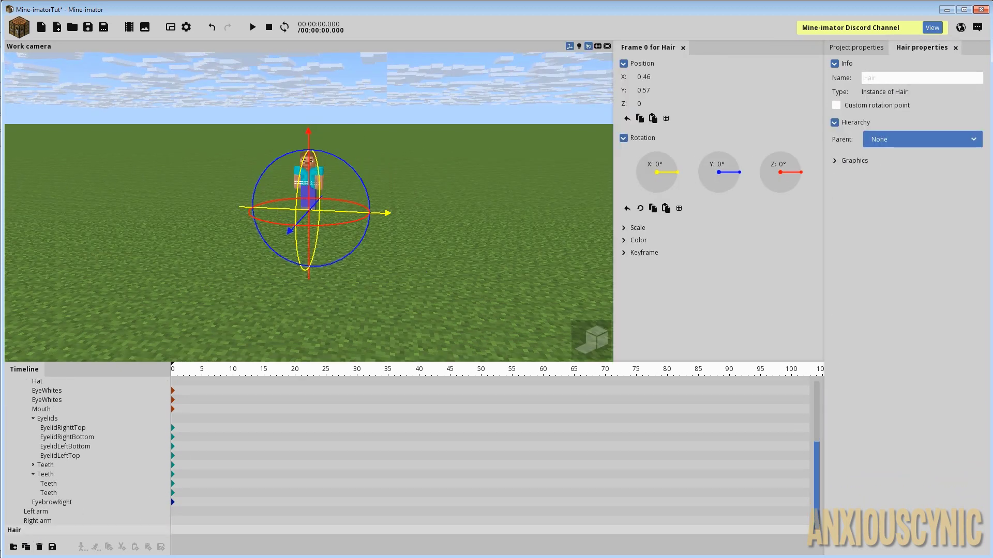
Step: Move the Hair instance out in front of the character's legs, to a Y position of about 10.76
{"action": "left_click_drag", "start_coordinate": [414, 282], "coordinate": [398, 265]}
{"action": "scroll", "coordinate": [399, 266], "scroll_direction": "up", "scroll_amount": 6}
{"action": "right_click_drag", "start_coordinate": [418, 170], "coordinate": [395, 150]}
{"action": "scroll", "coordinate": [355, 251], "scroll_direction": "up", "scroll_amount": 3}
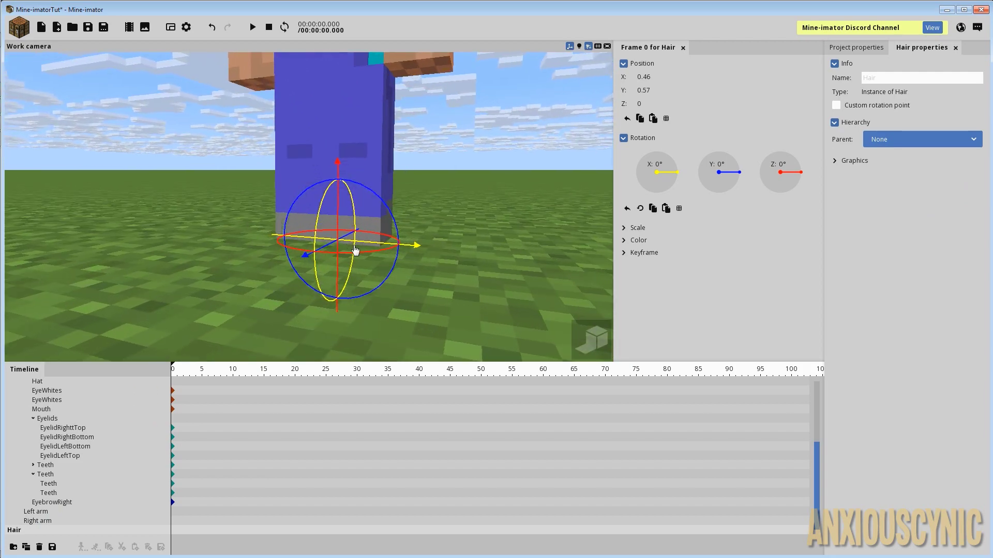
{"action": "left_click_drag", "start_coordinate": [310, 256], "coordinate": [235, 289]}
{"action": "right_click_drag", "start_coordinate": [439, 261], "coordinate": [433, 235]}
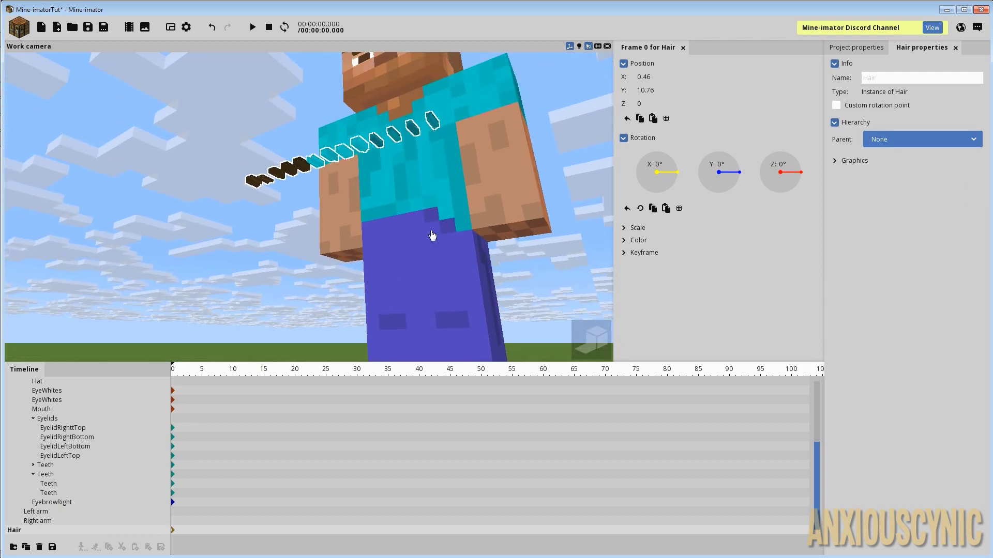
{"action": "left_click_drag", "start_coordinate": [432, 235], "coordinate": [433, 291]}
Step: Make the Hair item use its image as a sheet and choose the first hair piece in the top row
{"action": "left_click", "coordinate": [874, 47]}
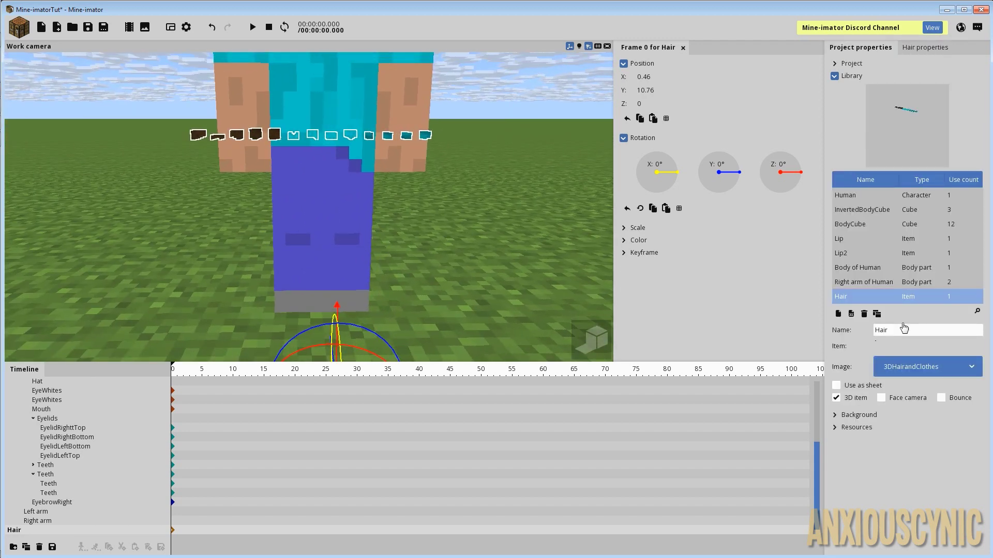
{"action": "left_click", "coordinate": [853, 388]}
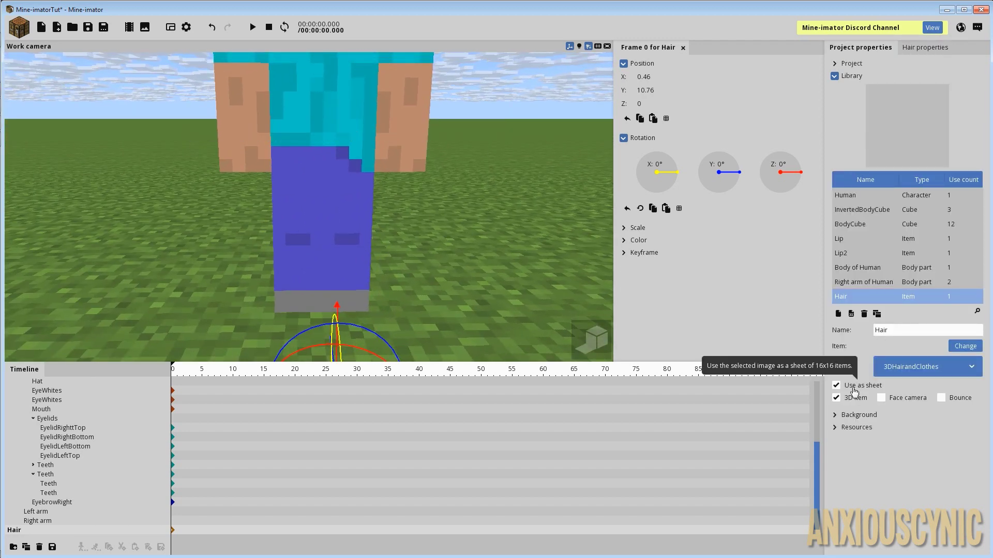
{"action": "left_click", "coordinate": [974, 350]}
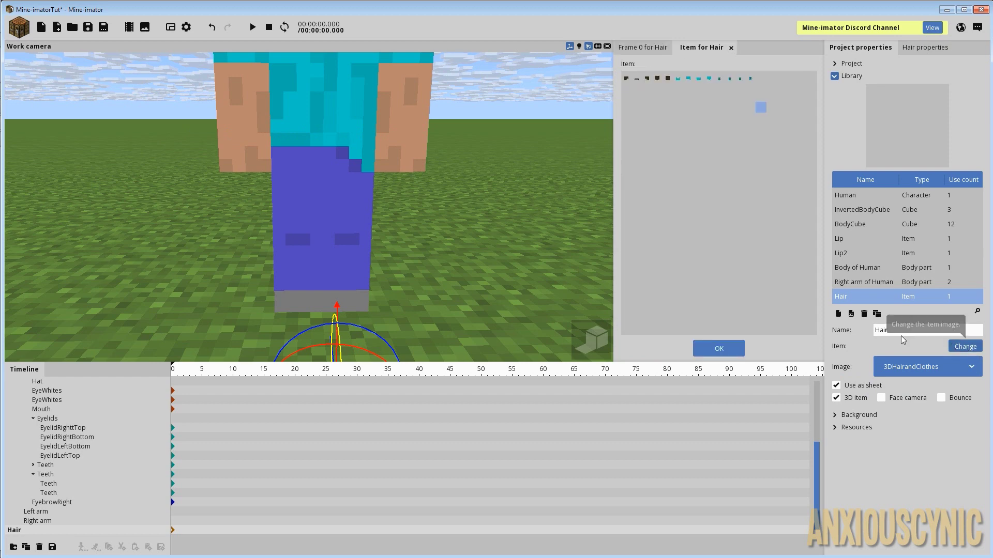
{"action": "left_click", "coordinate": [627, 79]}
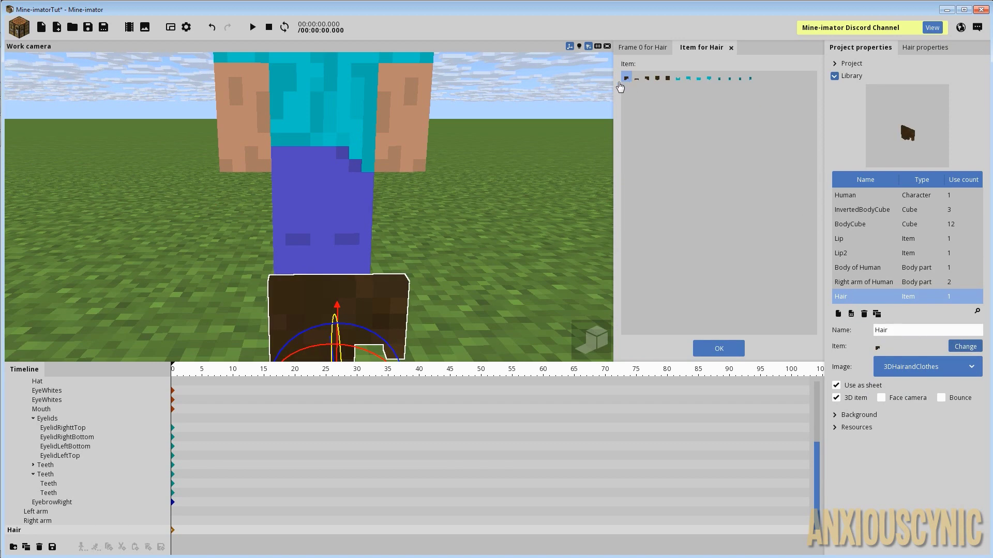
{"action": "left_click", "coordinate": [723, 355]}
Step: Parent the Hair instance to the character's Head and reset its X and Y position to 0
{"action": "right_click_drag", "start_coordinate": [442, 238], "coordinate": [429, 222]}
{"action": "left_click_drag", "start_coordinate": [429, 222], "coordinate": [326, 238]}
{"action": "left_click_drag", "start_coordinate": [512, 246], "coordinate": [527, 240]}
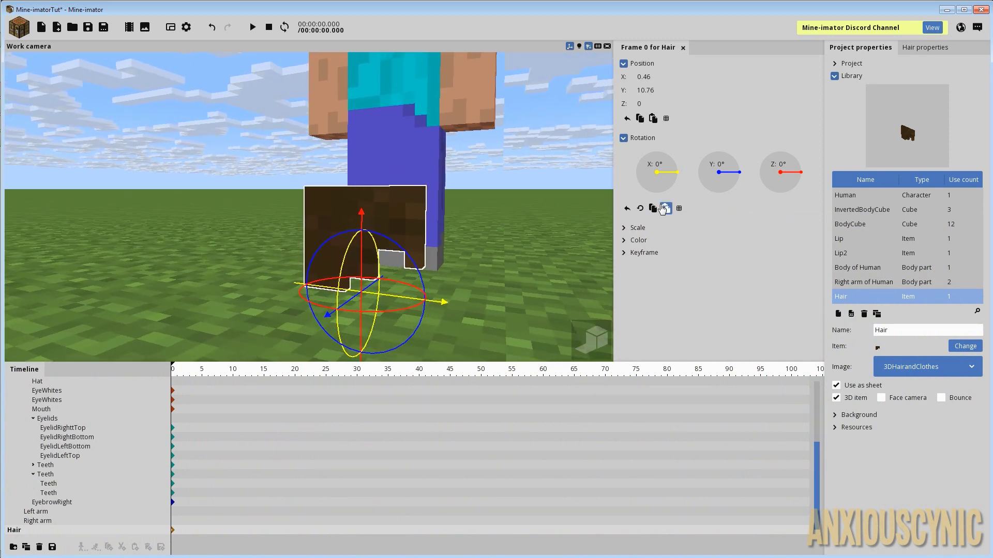
{"action": "left_click", "coordinate": [922, 48]}
{"action": "left_click", "coordinate": [900, 137]}
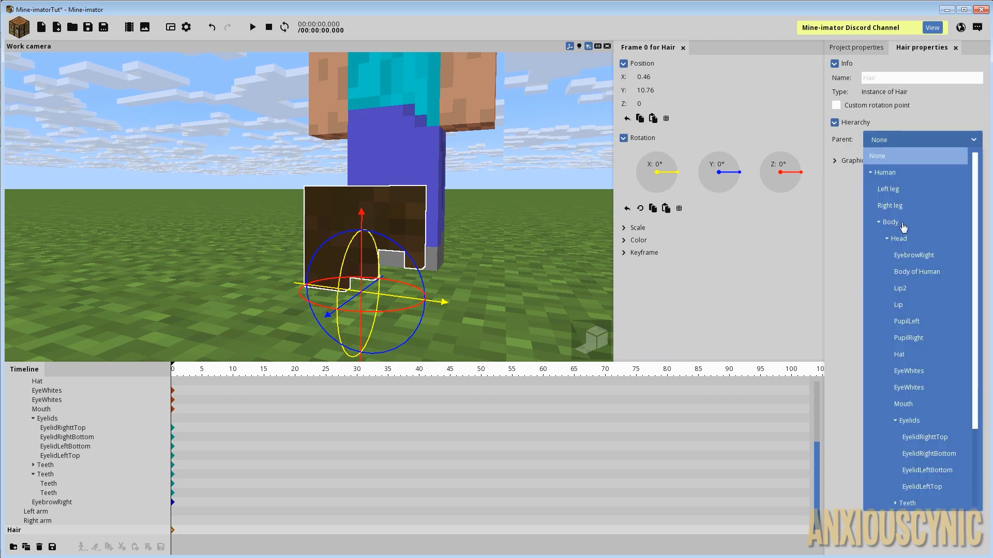
{"action": "left_click", "coordinate": [902, 243]}
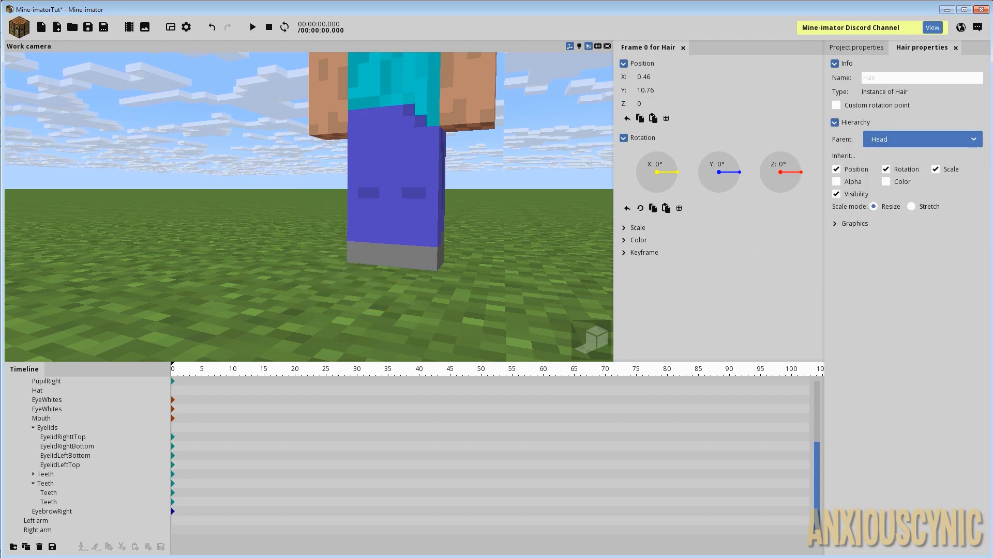
{"action": "right_click_drag", "start_coordinate": [491, 207], "coordinate": [489, 204]}
{"action": "left_click_drag", "start_coordinate": [490, 203], "coordinate": [569, 209]}
{"action": "right_click", "coordinate": [649, 90]}
{"action": "right_click", "coordinate": [642, 76]}
Step: Rotate the hair piece to -90° on Z and set its X position to -4 at the side of the head
{"action": "left_click_drag", "start_coordinate": [425, 134], "coordinate": [468, 205]}
{"action": "scroll", "coordinate": [382, 135], "scroll_direction": "down", "scroll_amount": 2}
{"action": "type", "text": "-90"}
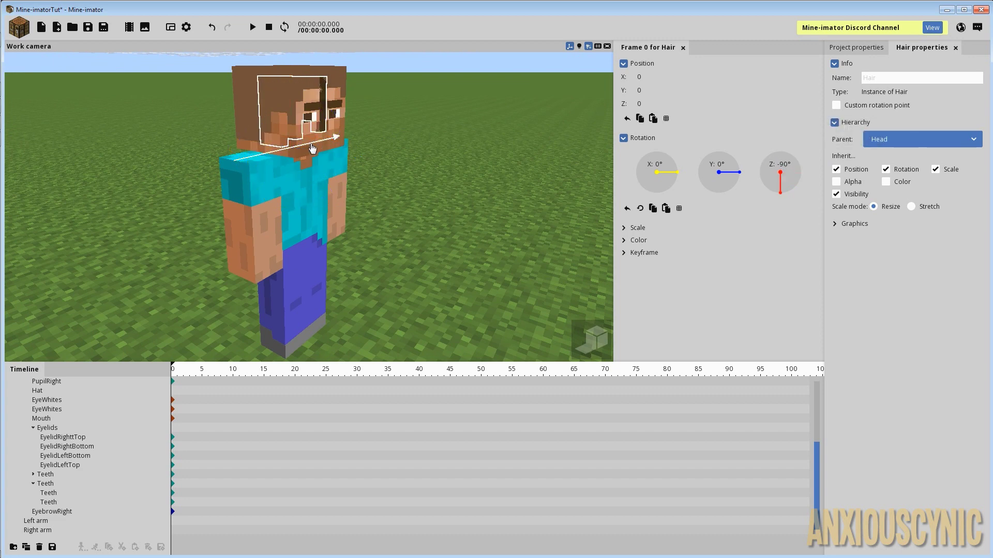
{"action": "left_click_drag", "start_coordinate": [317, 153], "coordinate": [283, 156]}
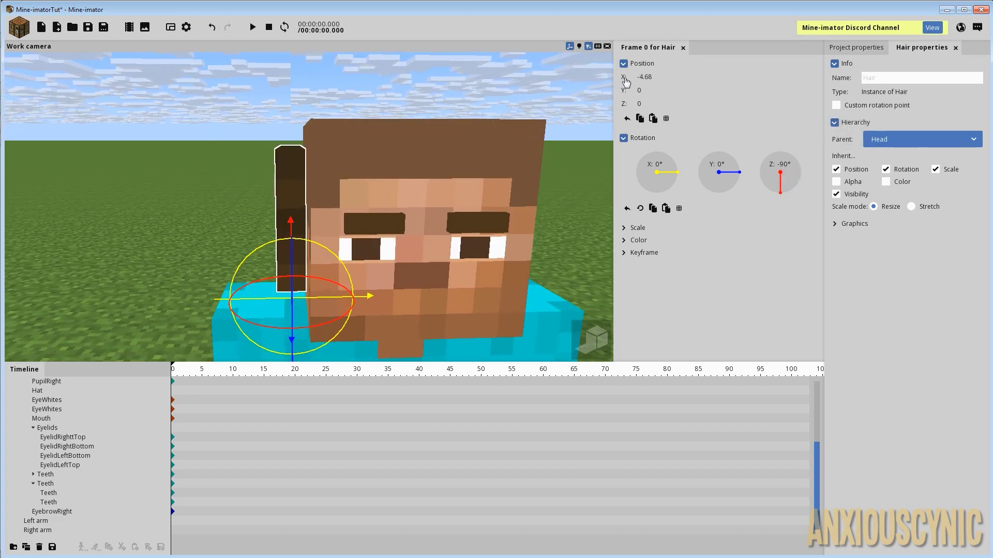
{"action": "type", "text": "-4"}
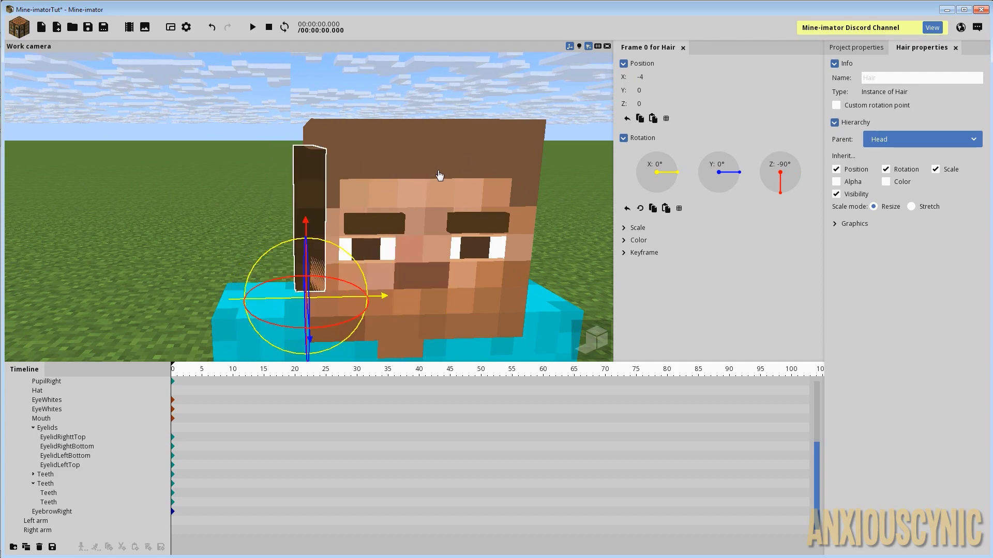
Step: Raise the side hair piece on the head by setting its Z position to 1
{"action": "left_click_drag", "start_coordinate": [439, 176], "coordinate": [574, 135]}
{"action": "left_click_drag", "start_coordinate": [419, 158], "coordinate": [368, 181]}
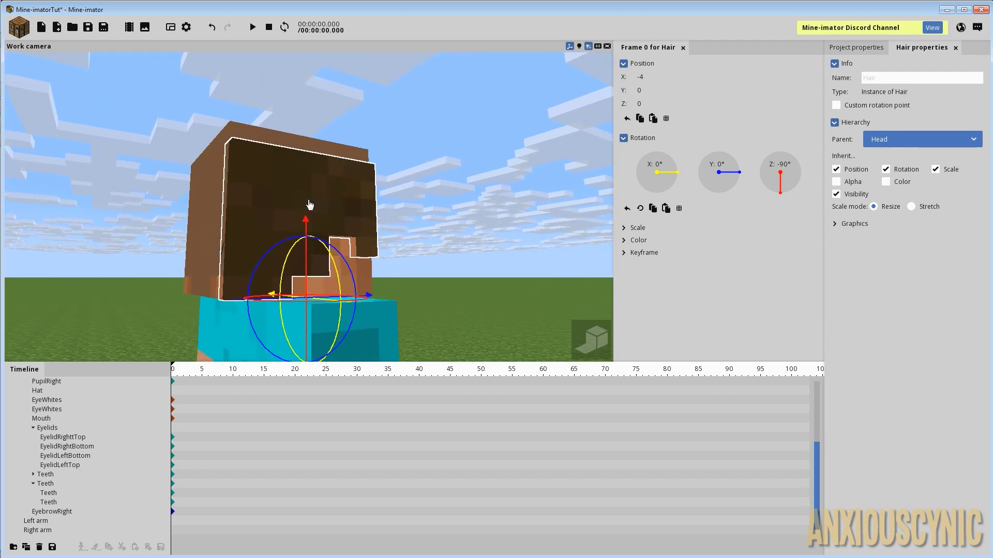
{"action": "mouse_move", "coordinate": [298, 187]}
{"action": "left_mouse_down"}
{"action": "mouse_move", "coordinate": [344, 198]}
{"action": "mouse_move", "coordinate": [309, 213]}
{"action": "mouse_move", "coordinate": [307, 200]}
{"action": "left_mouse_up"}
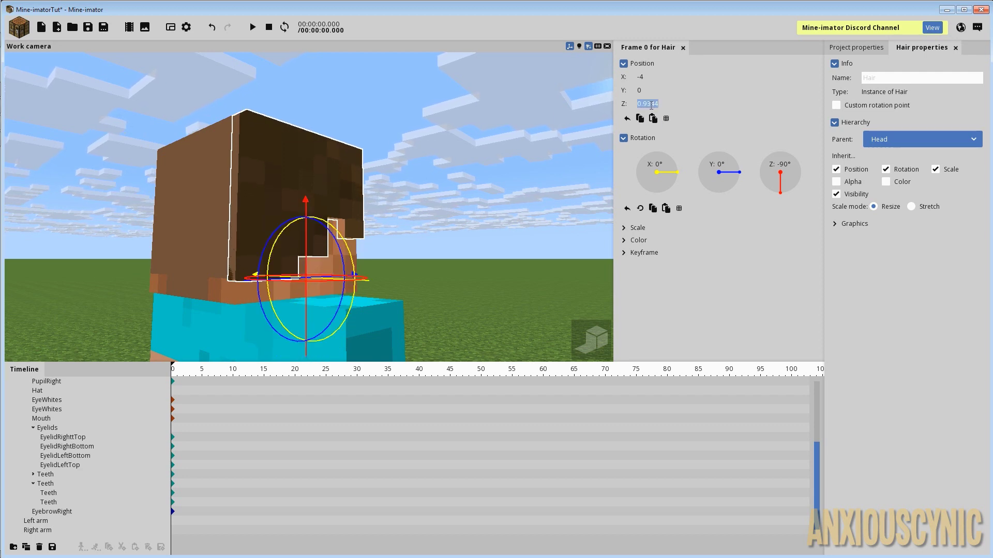
{"action": "type", "text": "1"}
{"action": "left_click_drag", "start_coordinate": [448, 221], "coordinate": [321, 261]}
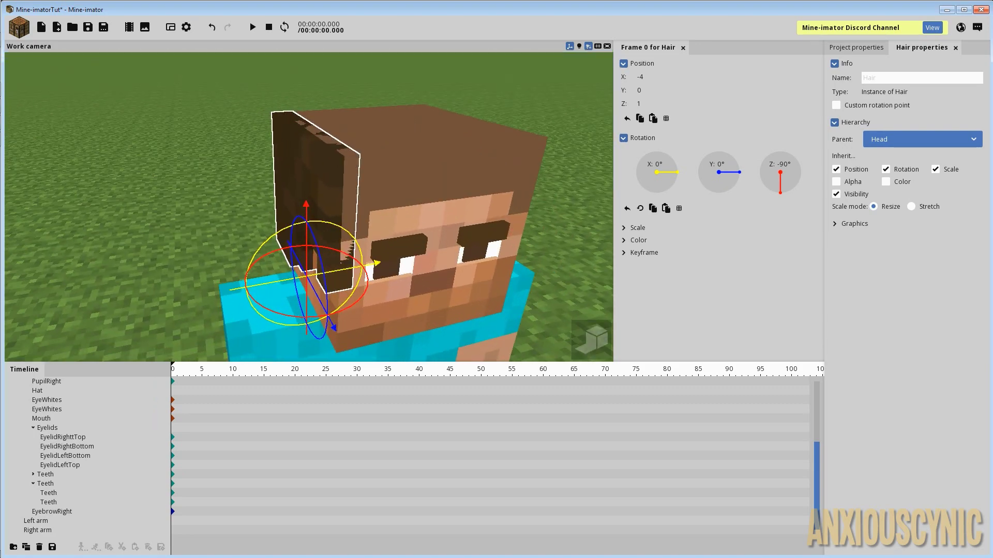
Step: Duplicate the Hair item in the library and assign the second hair piece of the sheet to the copy
{"action": "left_click", "coordinate": [855, 49]}
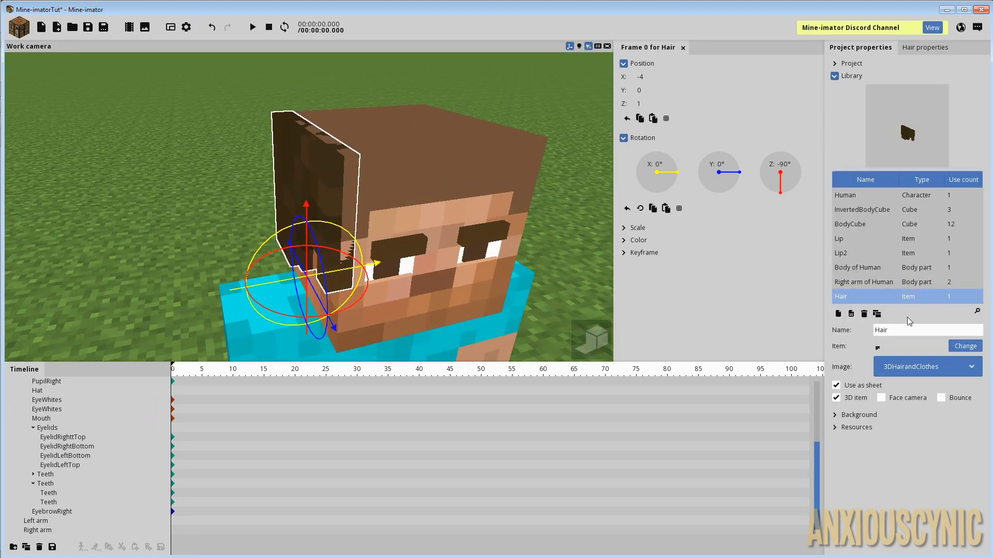
{"action": "left_click", "coordinate": [877, 313]}
{"action": "scroll", "coordinate": [879, 299], "scroll_direction": "down", "scroll_amount": 1}
{"action": "left_click", "coordinate": [880, 299]}
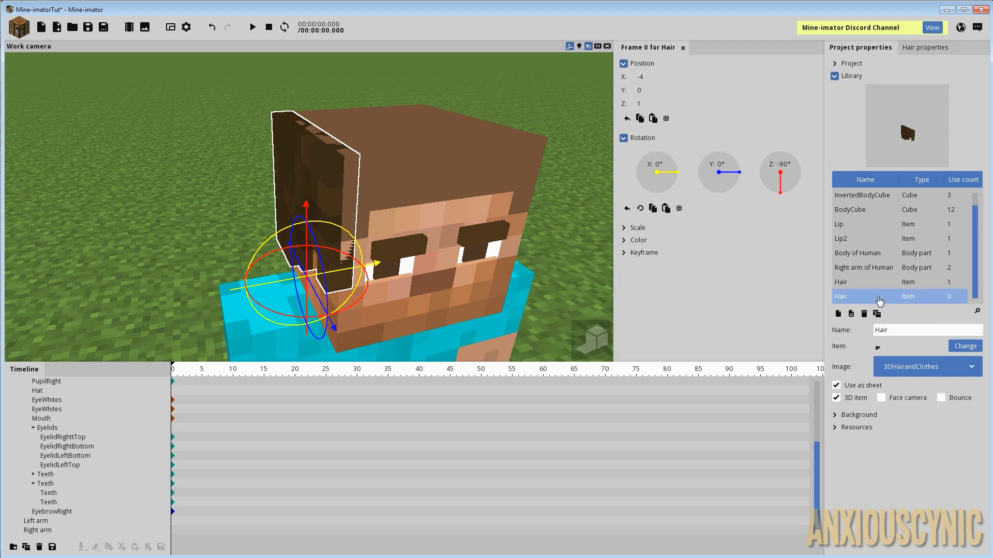
{"action": "left_click", "coordinate": [960, 350]}
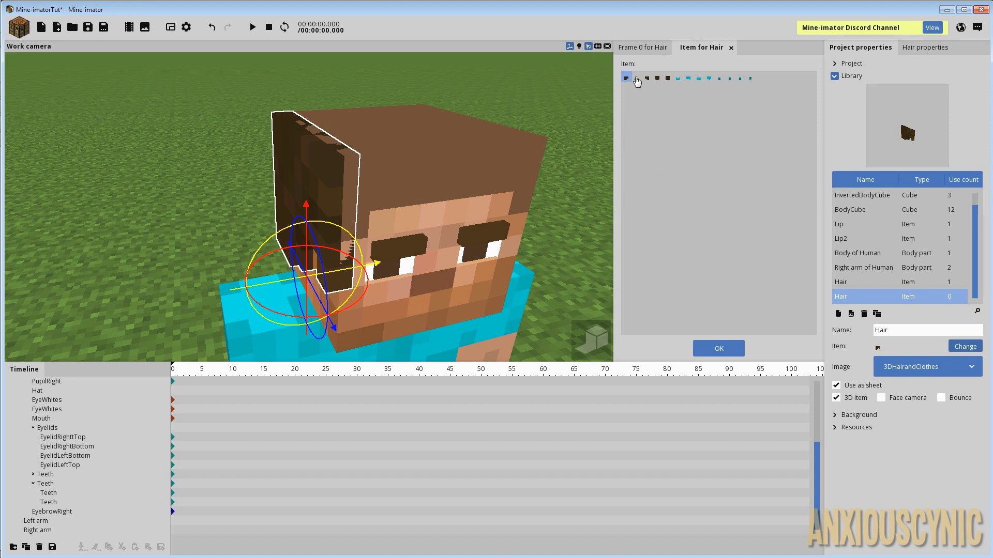
{"action": "left_click", "coordinate": [636, 79]}
{"action": "left_click", "coordinate": [719, 348]}
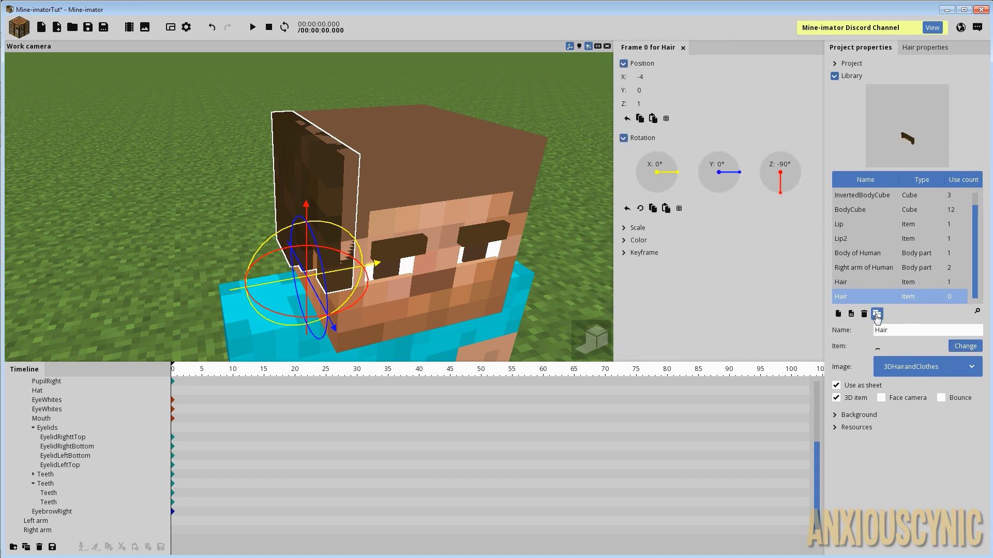
Step: Duplicate the newest Hair item and assign the third hair piece of the sheet to the copy
{"action": "left_click", "coordinate": [882, 315]}
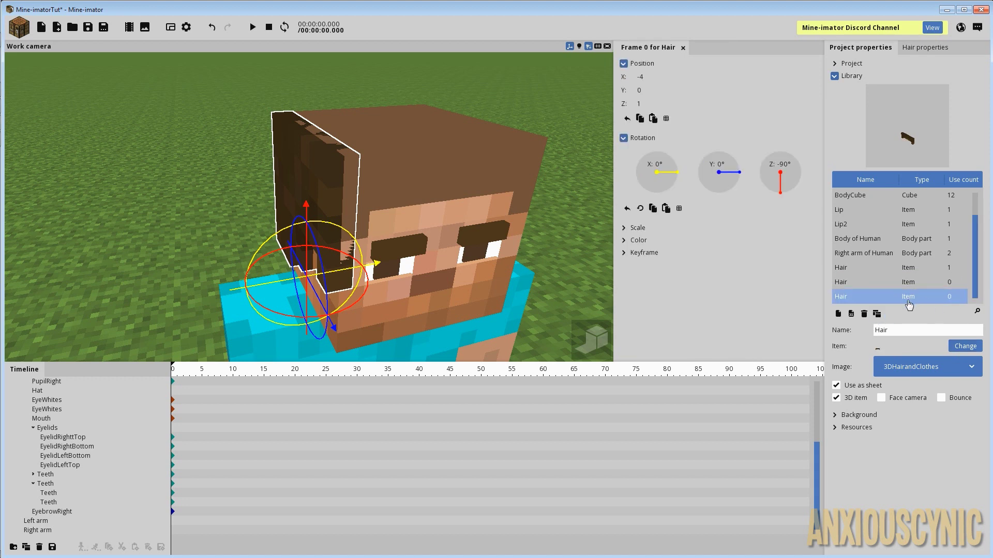
{"action": "left_click", "coordinate": [949, 347]}
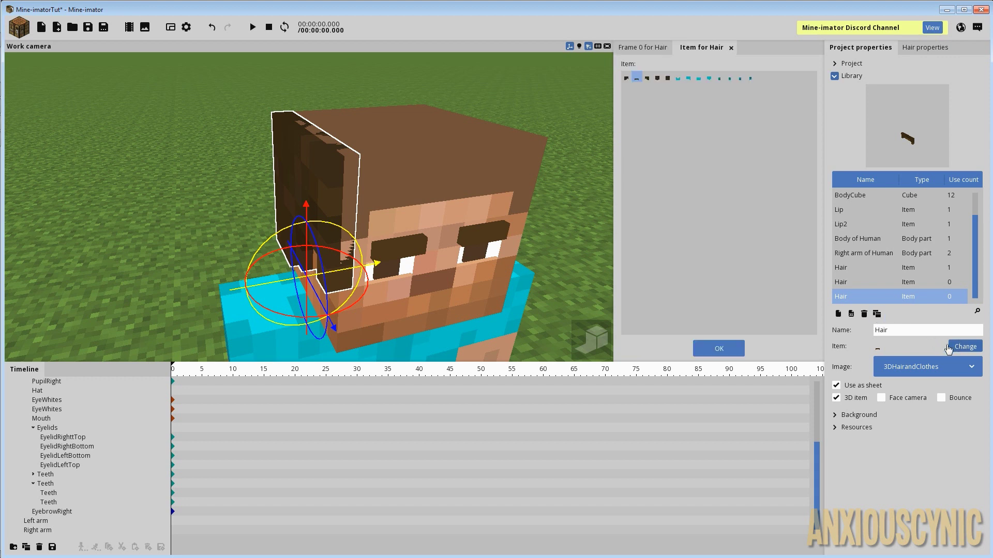
{"action": "left_click", "coordinate": [647, 78]}
{"action": "left_click", "coordinate": [717, 349]}
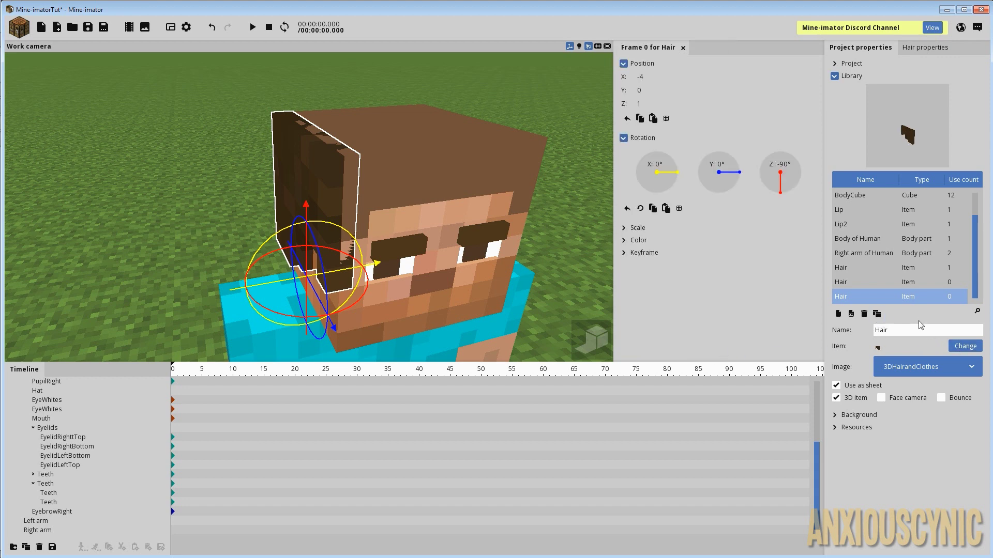
Step: Make another copy of the latest Hair item and give it the fourth hair piece of the sheet
{"action": "left_click", "coordinate": [877, 314]}
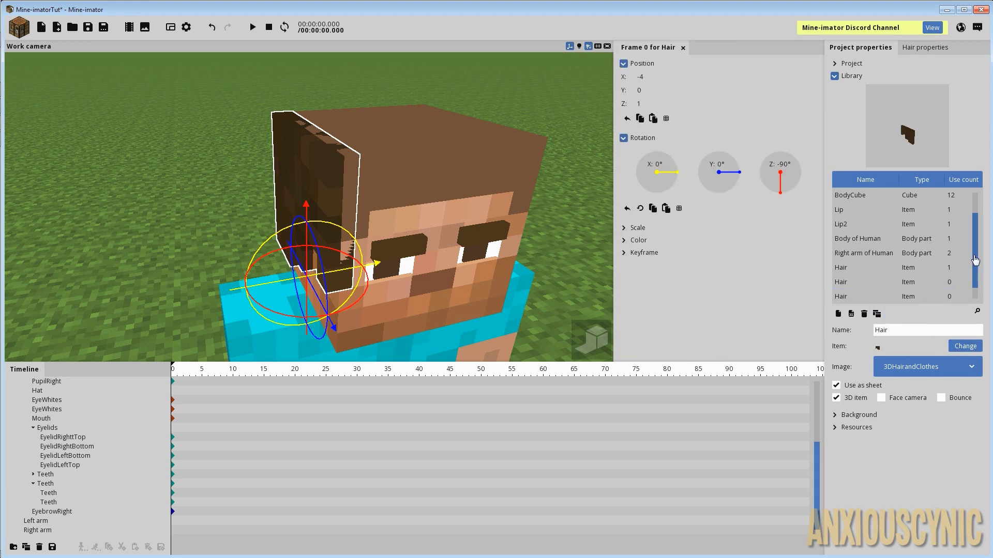
{"action": "left_click", "coordinate": [964, 346]}
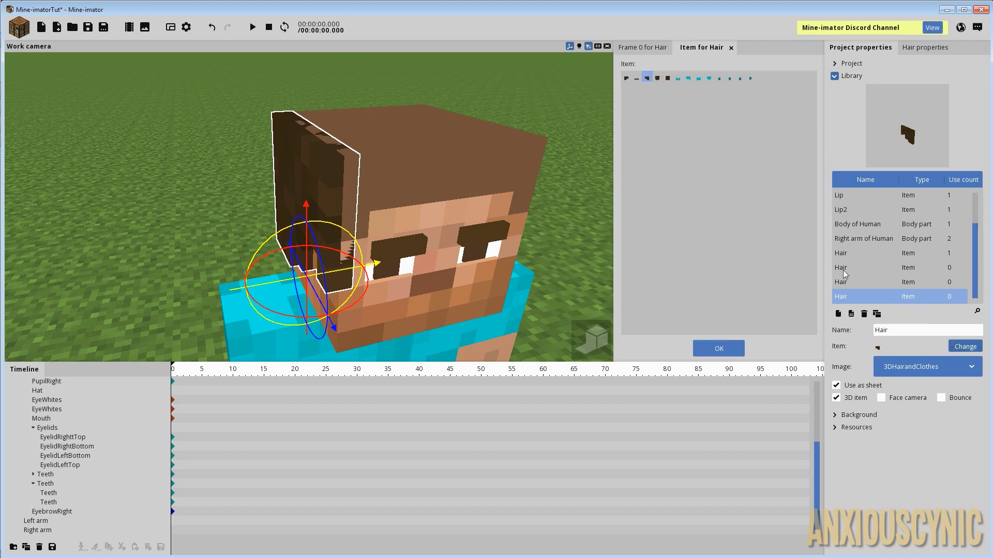
{"action": "left_click", "coordinate": [658, 79]}
{"action": "left_click", "coordinate": [719, 348]}
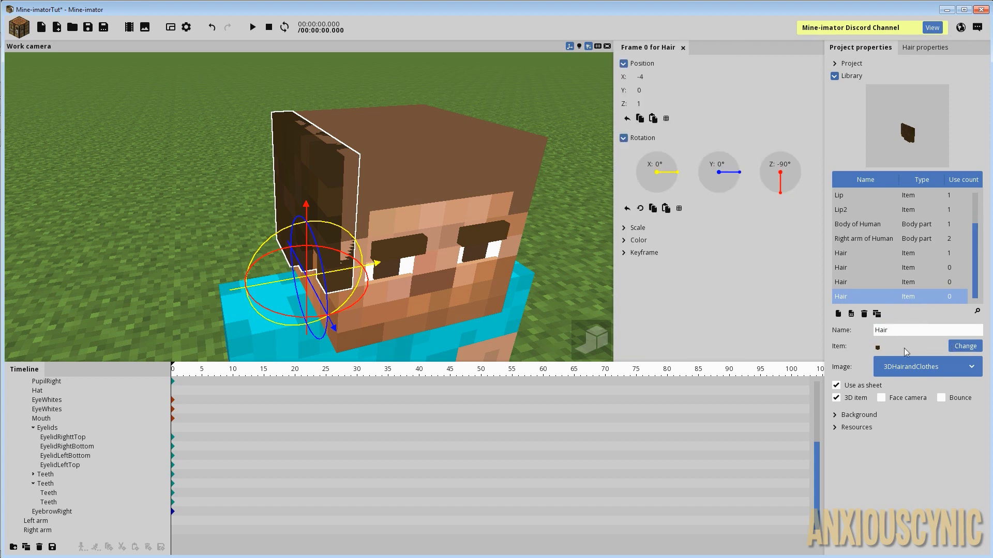
Step: Create one more Hair item copy in the library and give it the sheet's fifth and last brown piece
{"action": "left_click", "coordinate": [876, 314]}
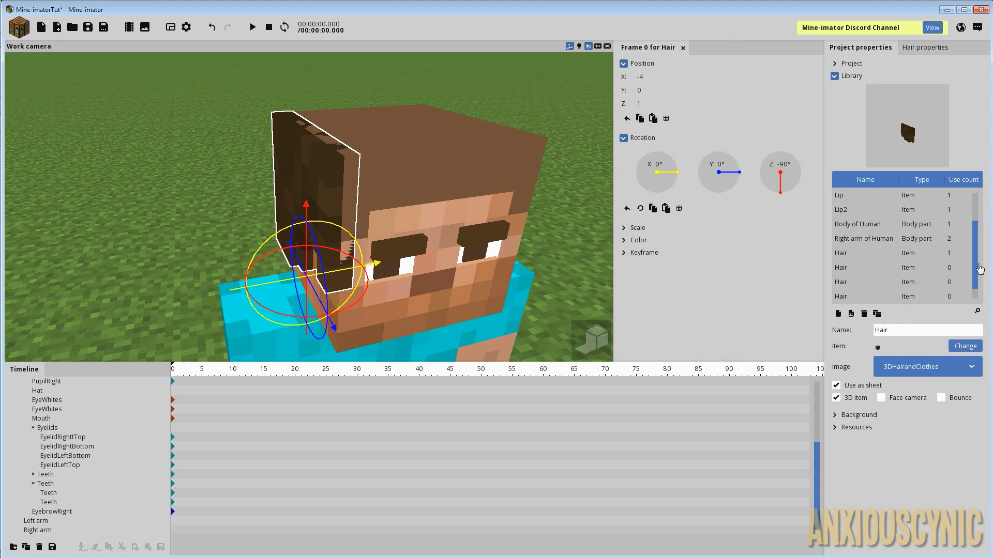
{"action": "left_click", "coordinate": [961, 347]}
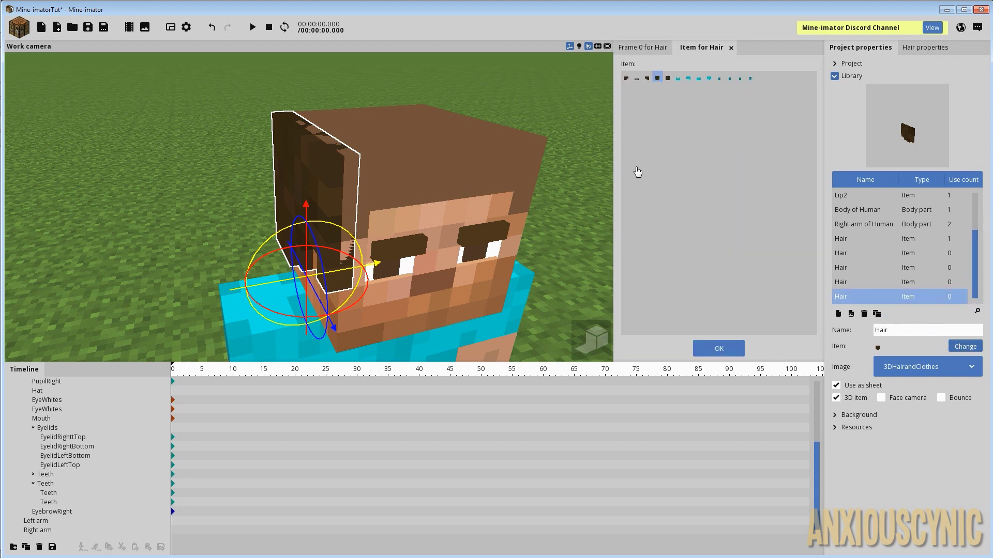
{"action": "left_click", "coordinate": [668, 78]}
{"action": "left_click", "coordinate": [716, 349]}
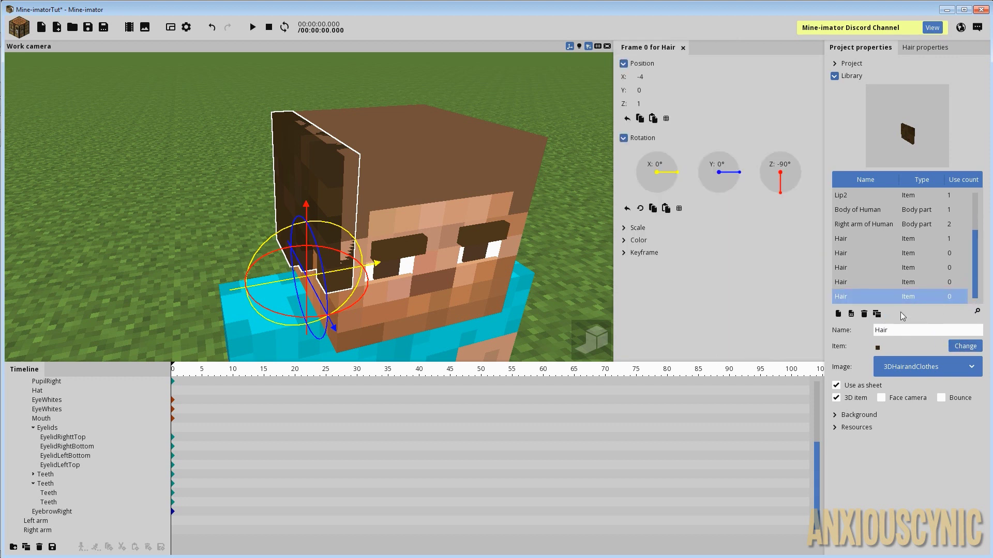
Step: Create an instance in the scene from each of the four unused Hair items in the library
{"action": "left_click", "coordinate": [909, 256]}
{"action": "left_click", "coordinate": [855, 316]}
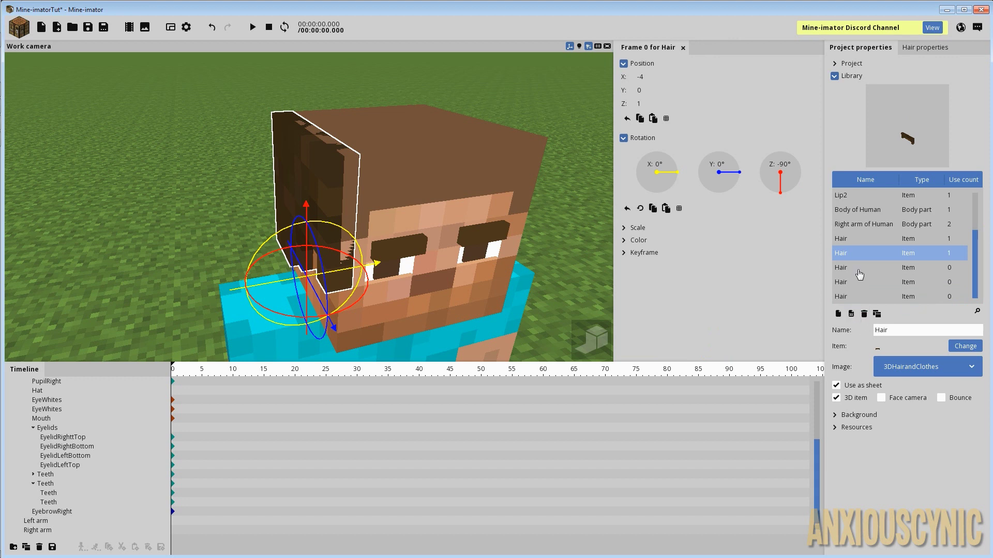
{"action": "left_click", "coordinate": [857, 269]}
{"action": "left_click", "coordinate": [851, 315]}
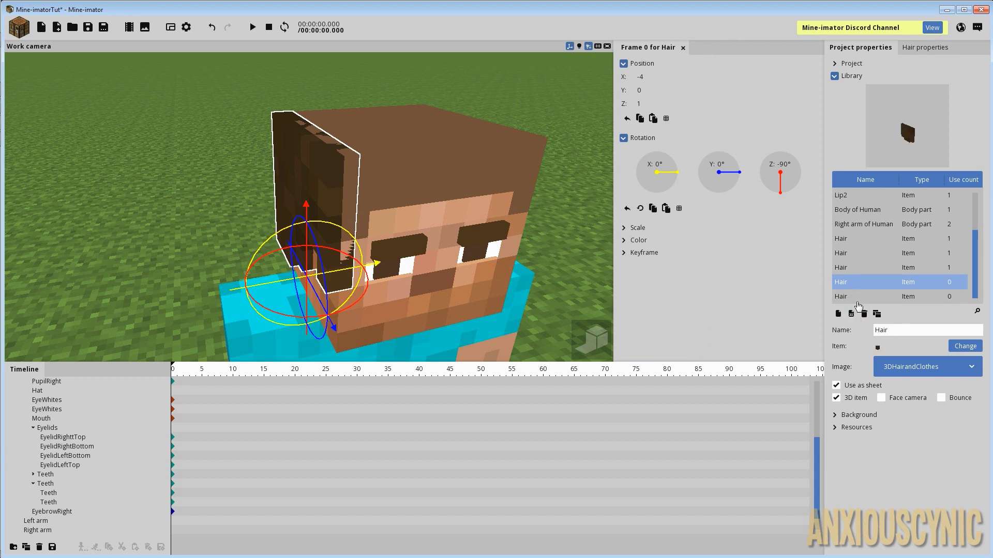
{"action": "left_click", "coordinate": [854, 299]}
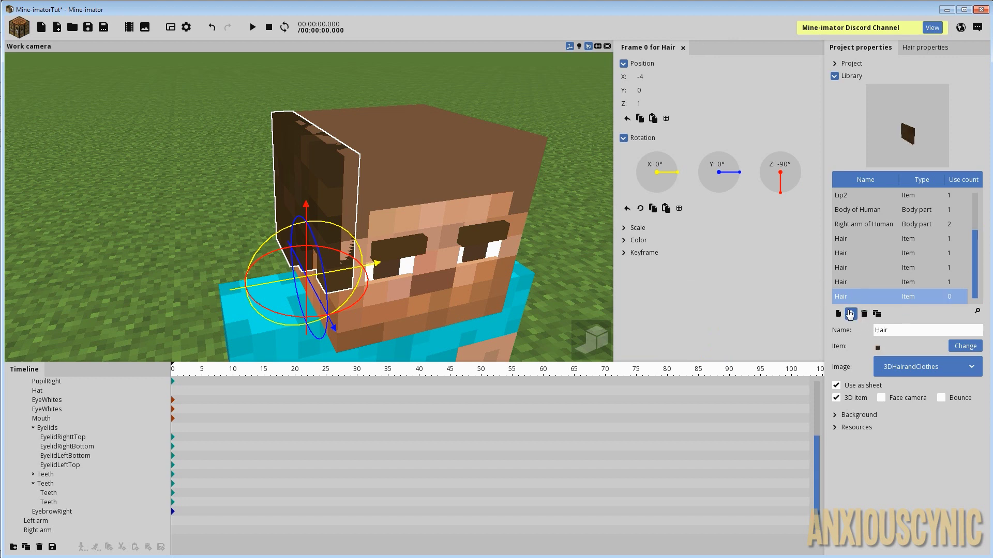
{"action": "left_click", "coordinate": [851, 314]}
Step: Parent the first of the newly added, unattached Hair objects to the character's Head
{"action": "left_click_drag", "start_coordinate": [493, 203], "coordinate": [440, 225]}
{"action": "scroll", "coordinate": [454, 206], "scroll_direction": "down", "scroll_amount": 3}
{"action": "left_click", "coordinate": [66, 449]}
{"action": "scroll", "coordinate": [69, 449], "scroll_direction": "down", "scroll_amount": 2}
{"action": "left_click", "coordinate": [33, 504]}
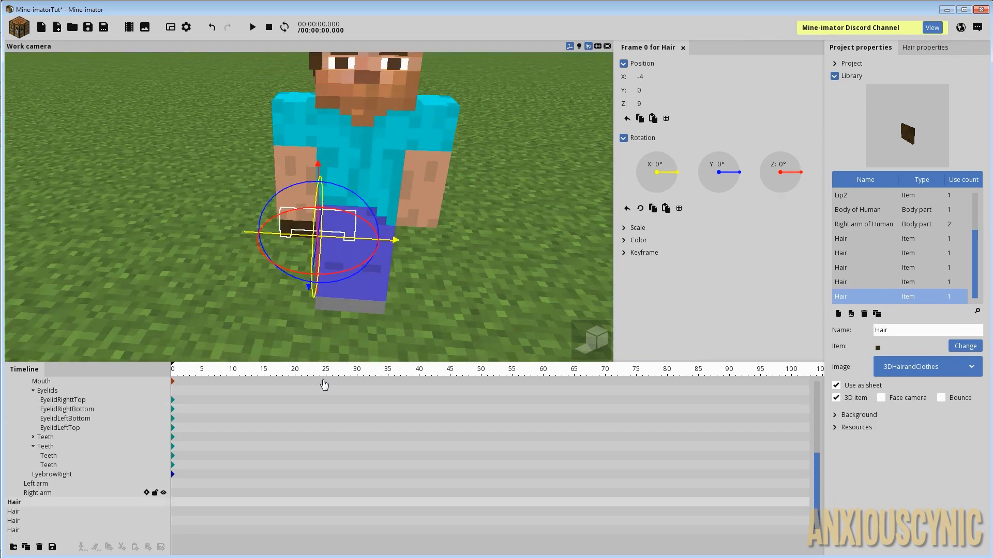
{"action": "left_click", "coordinate": [910, 48]}
{"action": "left_click", "coordinate": [900, 142]}
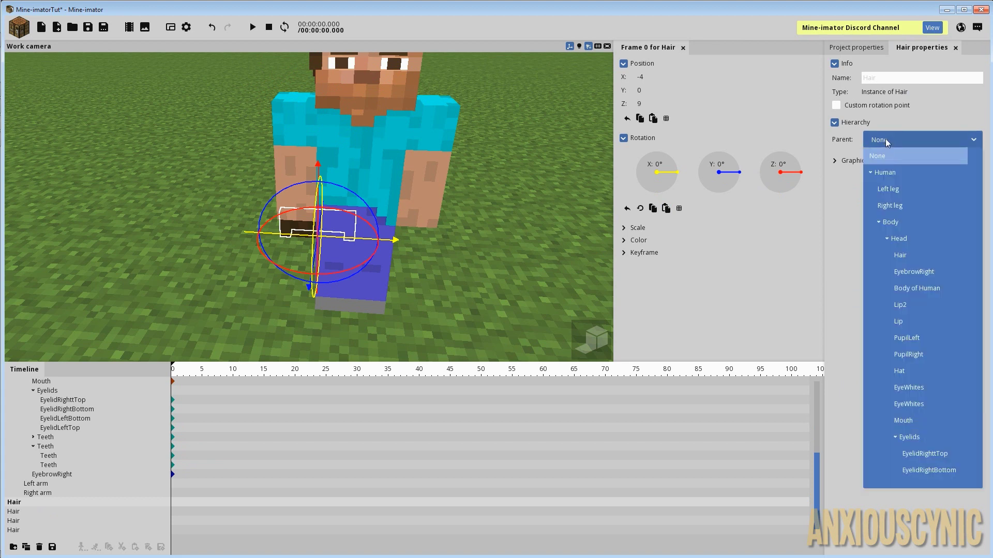
{"action": "left_click", "coordinate": [915, 241]}
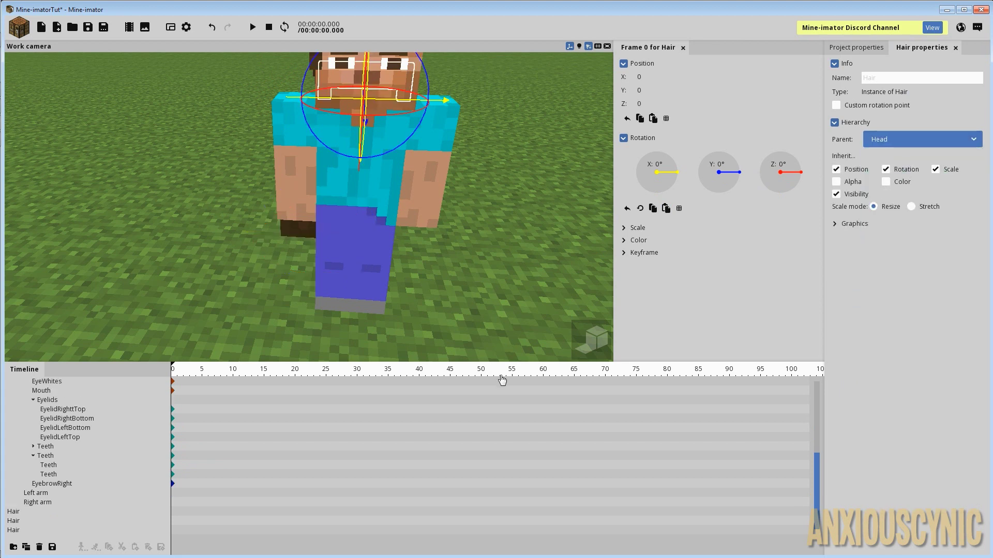
Step: Parent the remaining three unattached Hair objects to the Head as well
{"action": "left_click", "coordinate": [38, 514]}
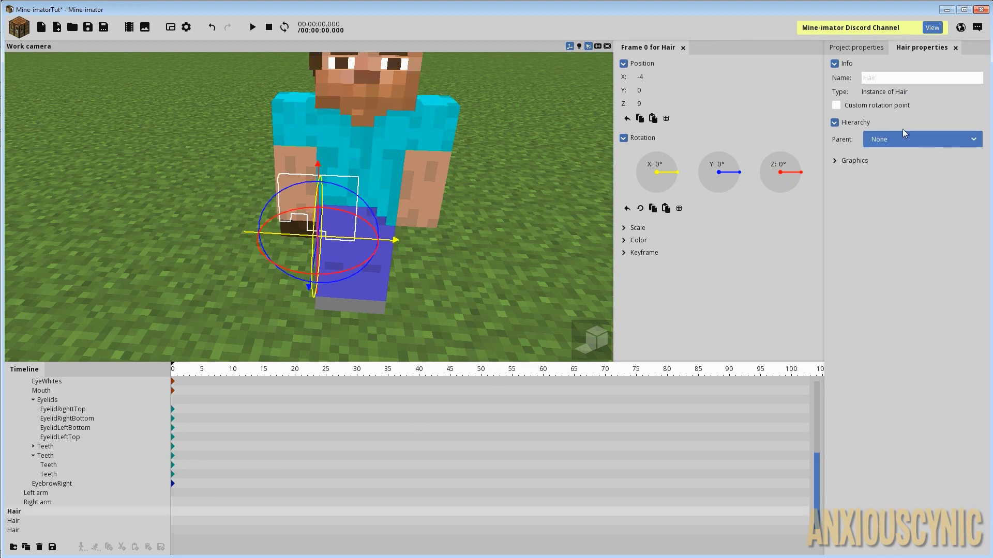
{"action": "left_click", "coordinate": [901, 140]}
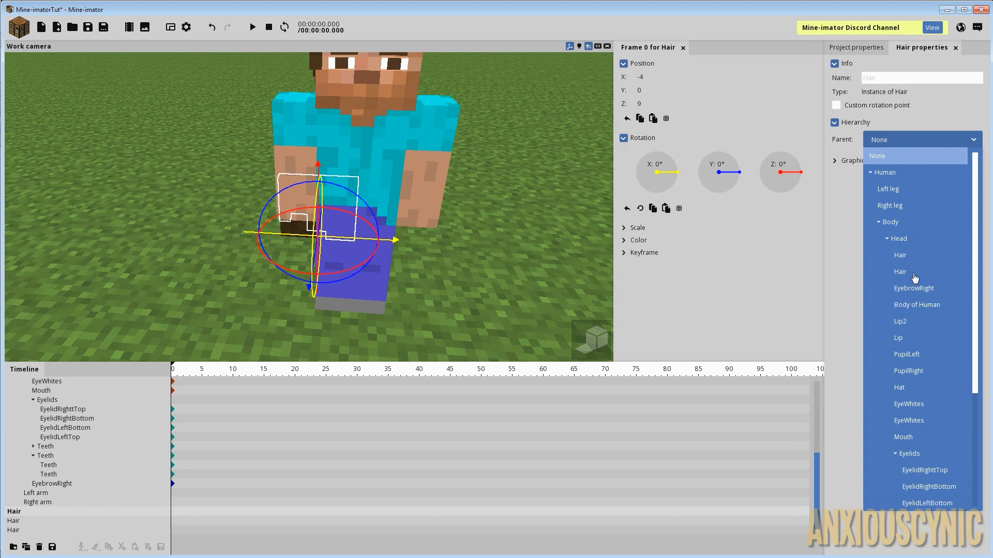
{"action": "left_click", "coordinate": [908, 242]}
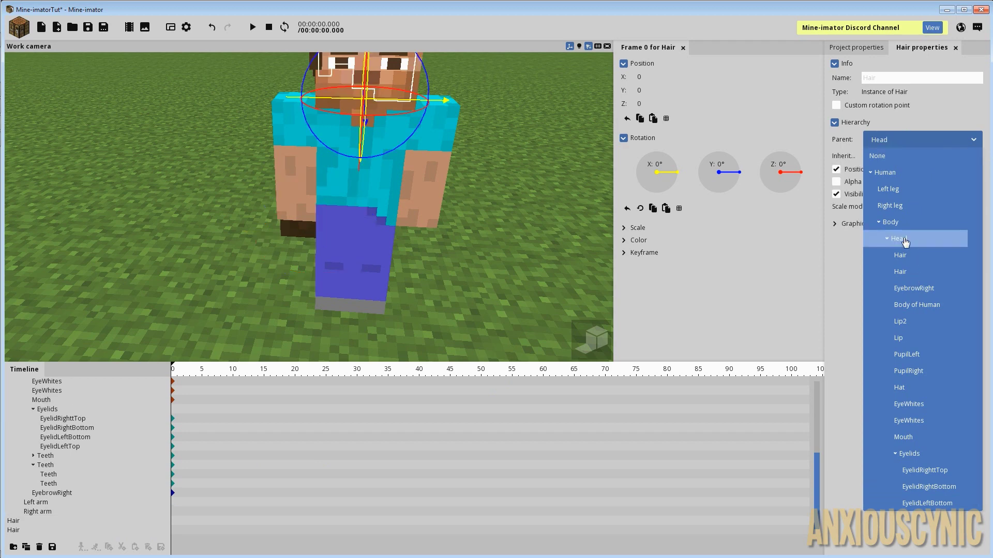
{"action": "left_click", "coordinate": [21, 522]}
{"action": "left_click", "coordinate": [902, 138]}
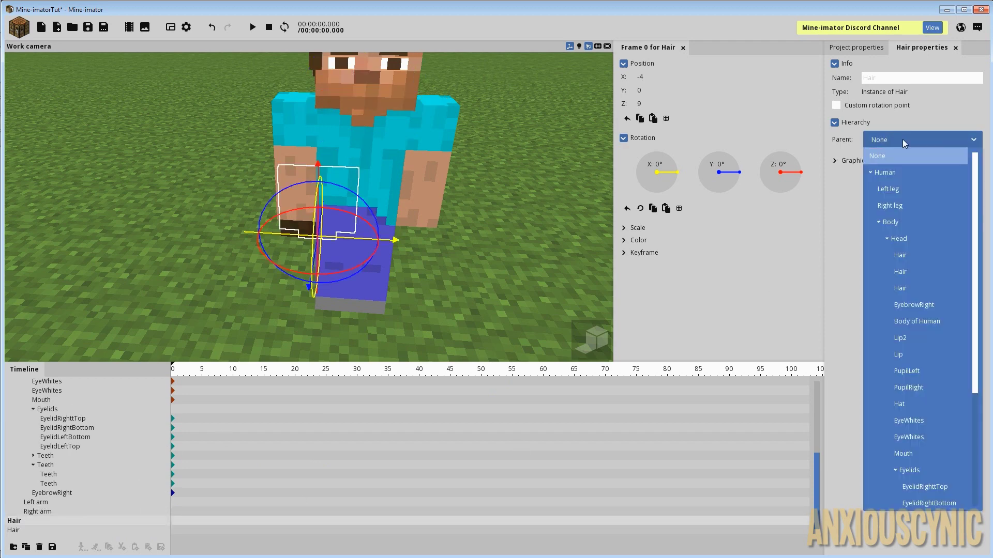
{"action": "left_click", "coordinate": [905, 242]}
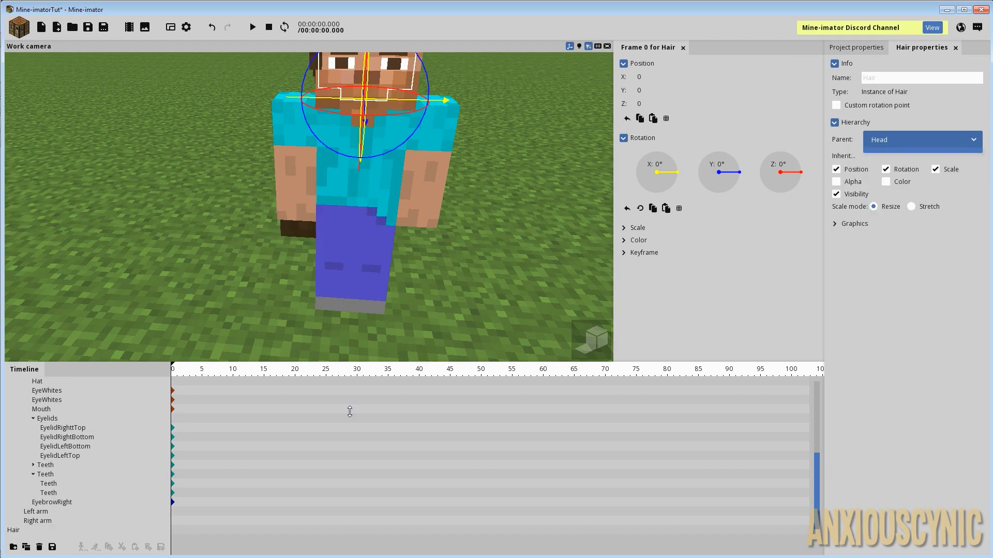
{"action": "double_click", "coordinate": [28, 531]}
{"action": "left_click_drag", "start_coordinate": [432, 217], "coordinate": [543, 226]}
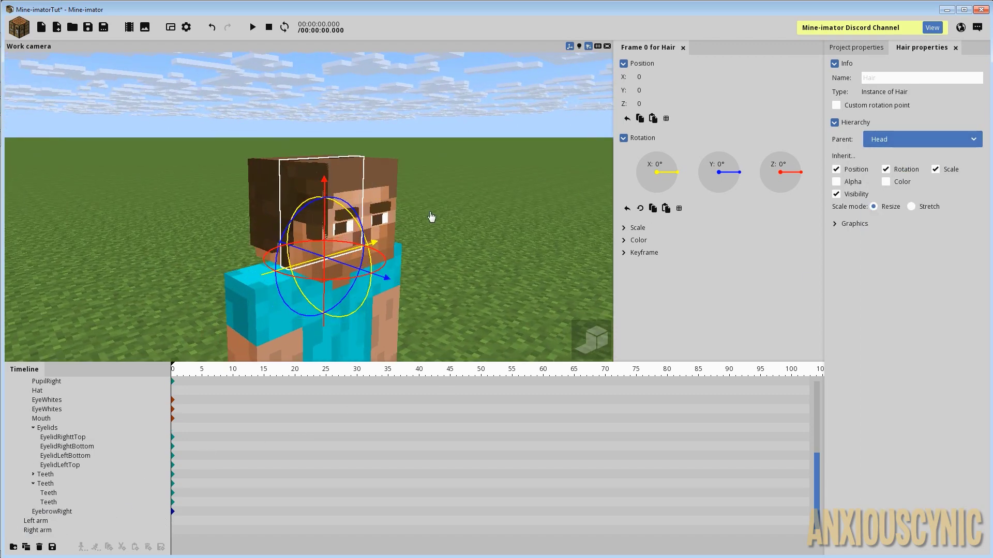
{"action": "scroll", "coordinate": [432, 217], "scroll_direction": "up", "scroll_amount": 3}
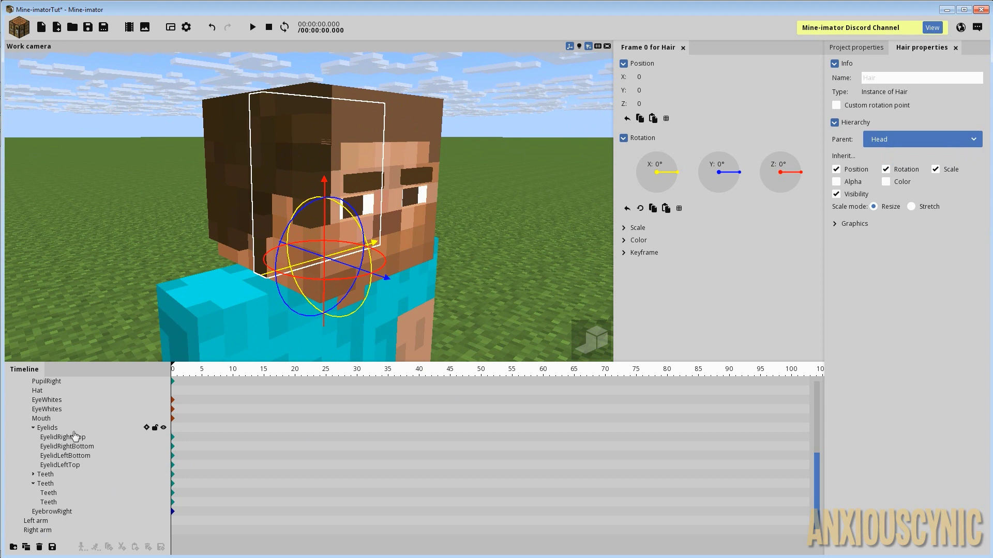
Step: Rename the second Hair object listed under Head as HairBack
{"action": "left_click", "coordinate": [67, 456]}
{"action": "scroll", "coordinate": [72, 451], "scroll_direction": "up", "scroll_amount": 3}
{"action": "scroll", "coordinate": [77, 448], "scroll_direction": "up", "scroll_amount": 2}
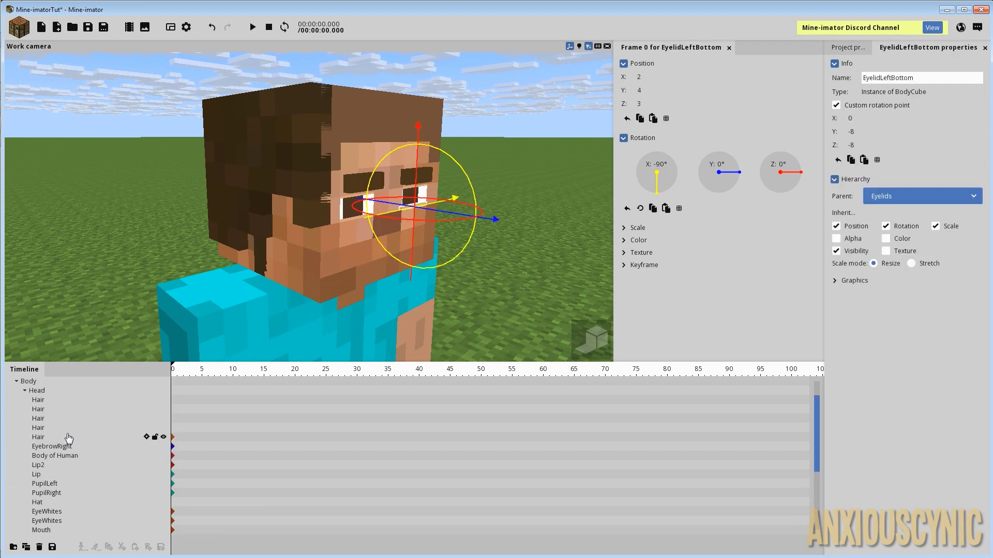
{"action": "left_click", "coordinate": [65, 409]}
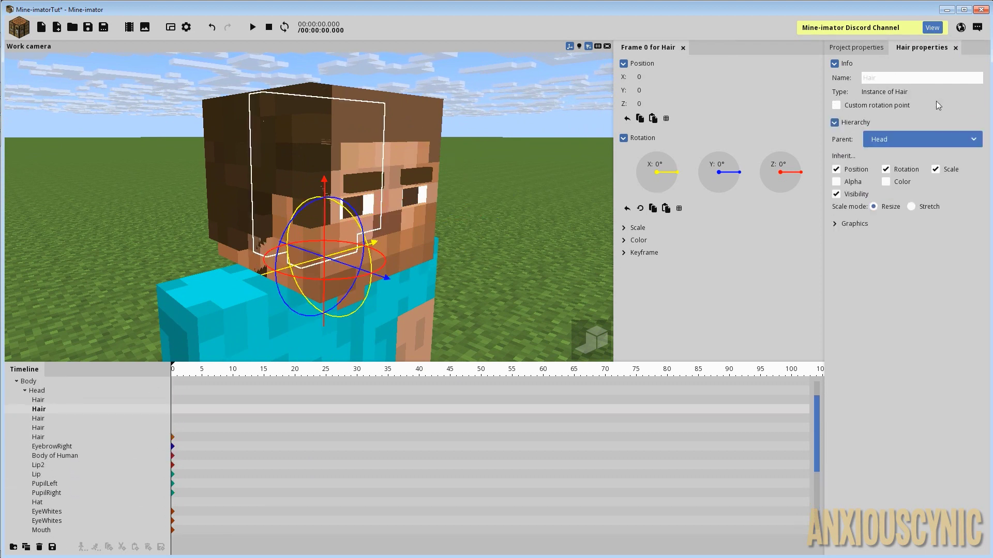
{"action": "type", "text": "Hair"}
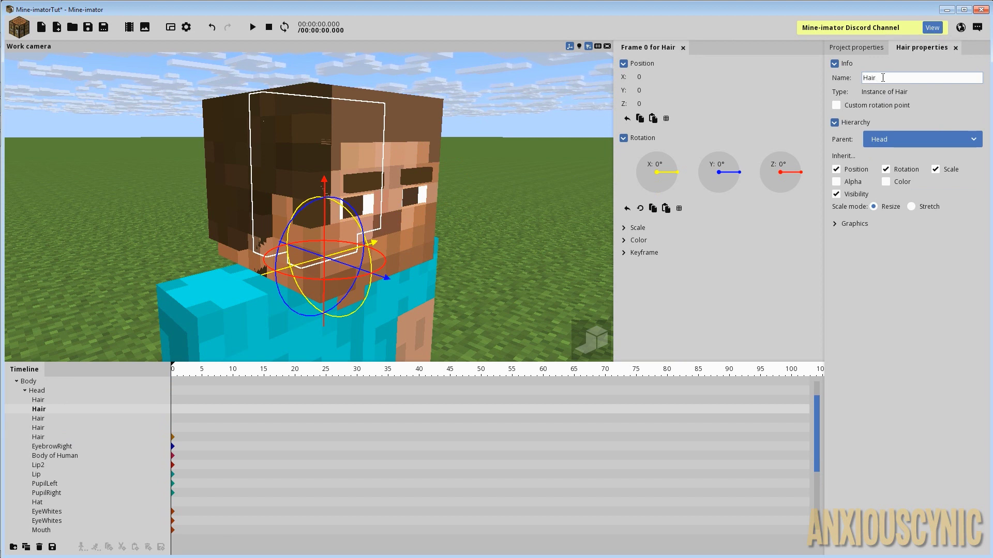
{"action": "type", "text": "Back"}
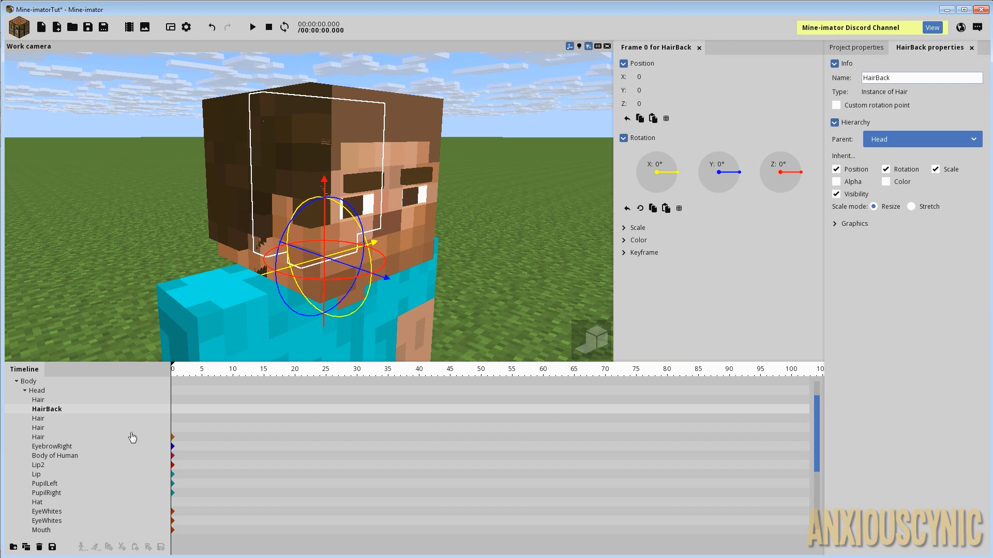
Step: Rename the first Hair object under Head as HairTop and the third one as HairLeft
{"action": "left_click", "coordinate": [43, 400]}
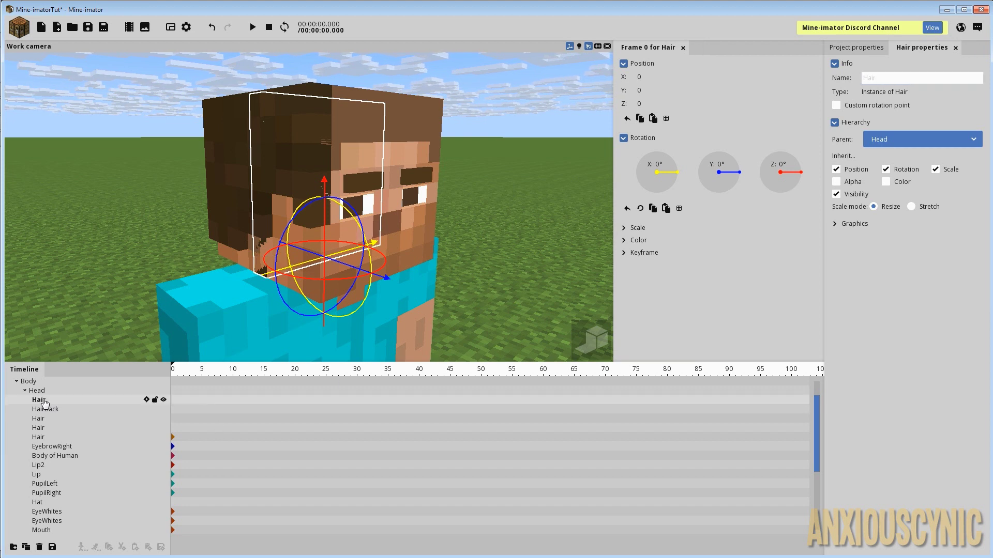
{"action": "left_click", "coordinate": [890, 78]}
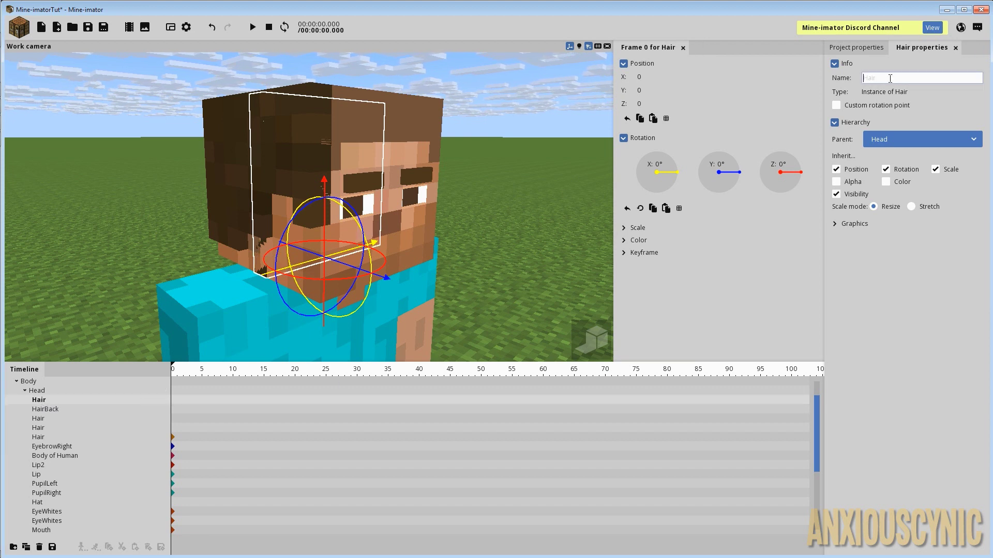
{"action": "type", "text": "HairTop"}
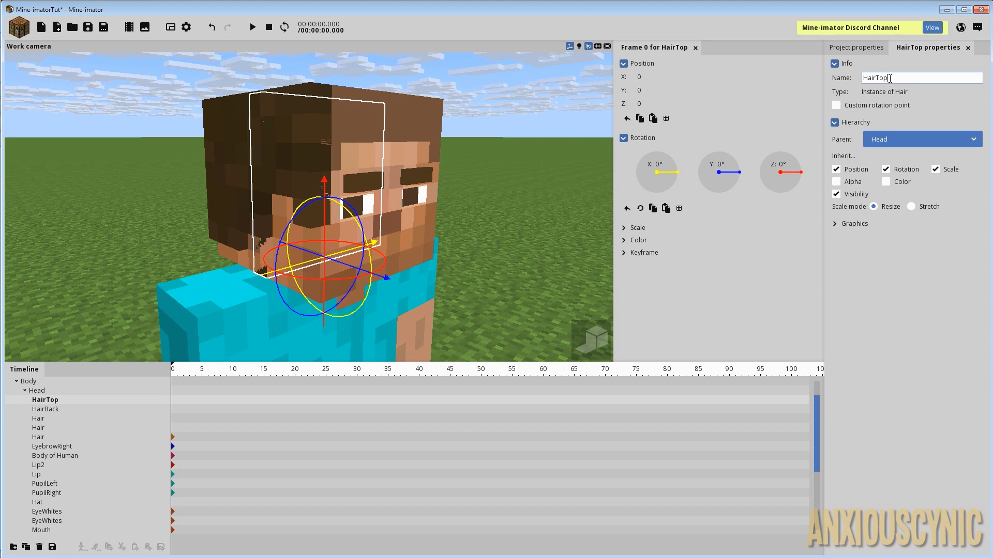
{"action": "left_click", "coordinate": [91, 419]}
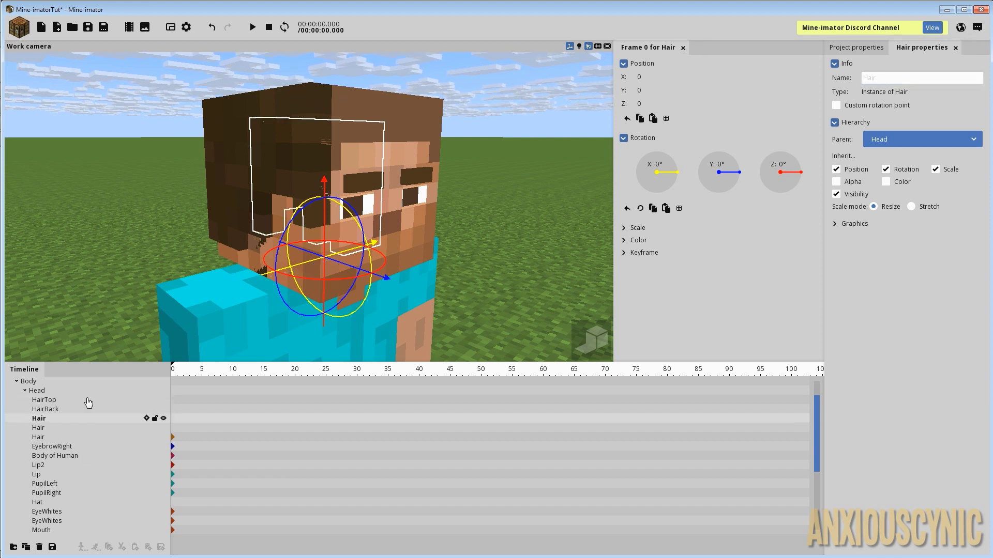
{"action": "left_click", "coordinate": [868, 77]}
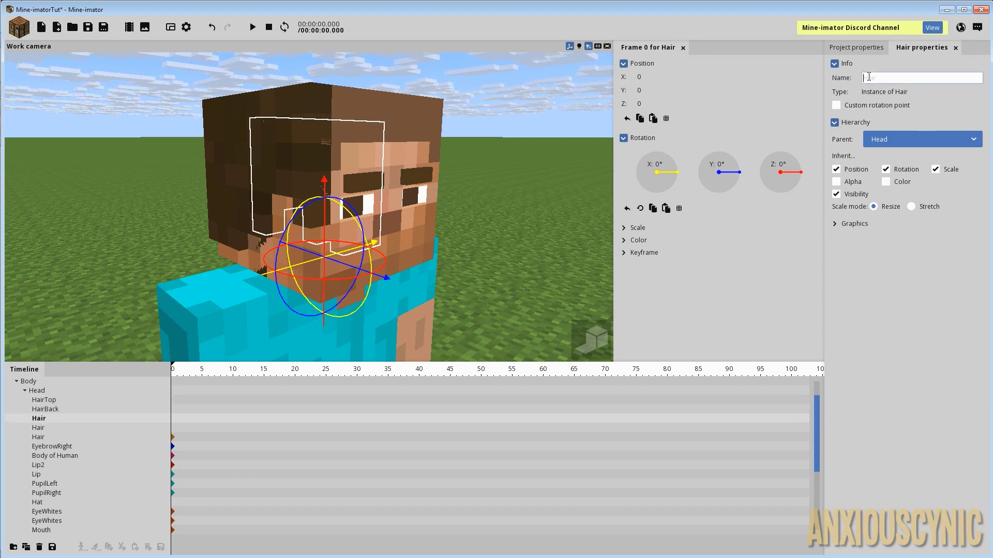
{"action": "type", "text": "HairLeft"}
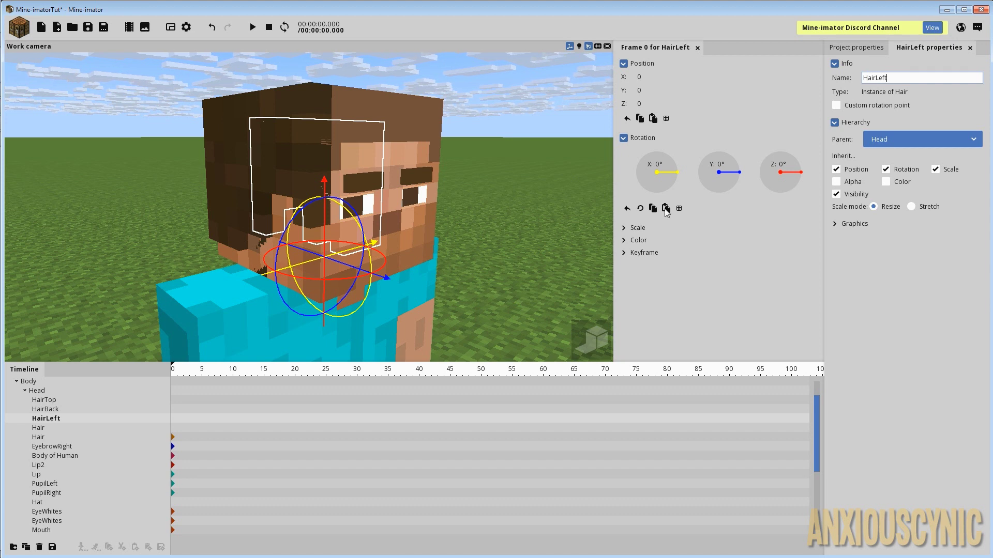
Step: Name the fourth hair piece under Head HairFront and the already positioned side piece HairRight
{"action": "left_click", "coordinate": [52, 429]}
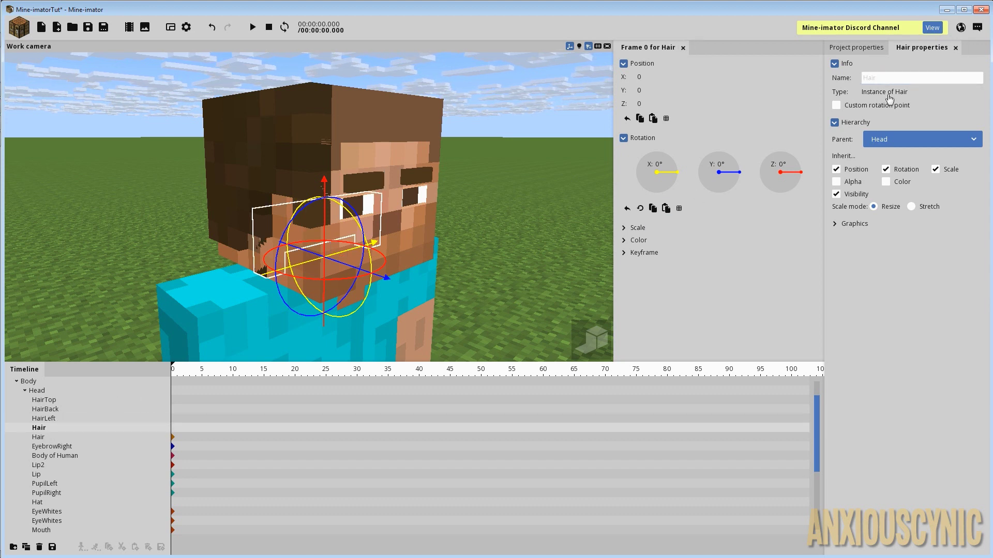
{"action": "left_click", "coordinate": [886, 78]}
{"action": "type", "text": "HairFront"}
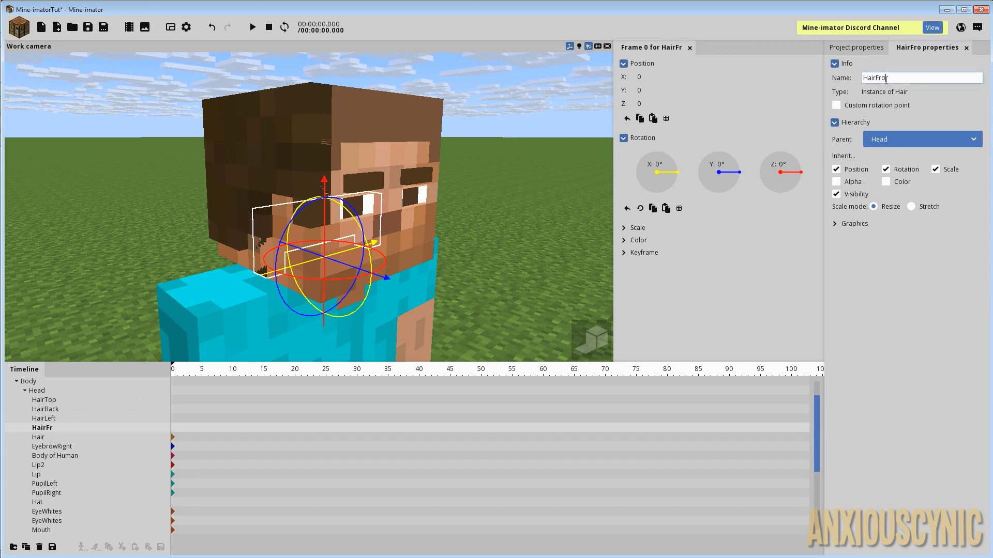
{"action": "left_click", "coordinate": [58, 439]}
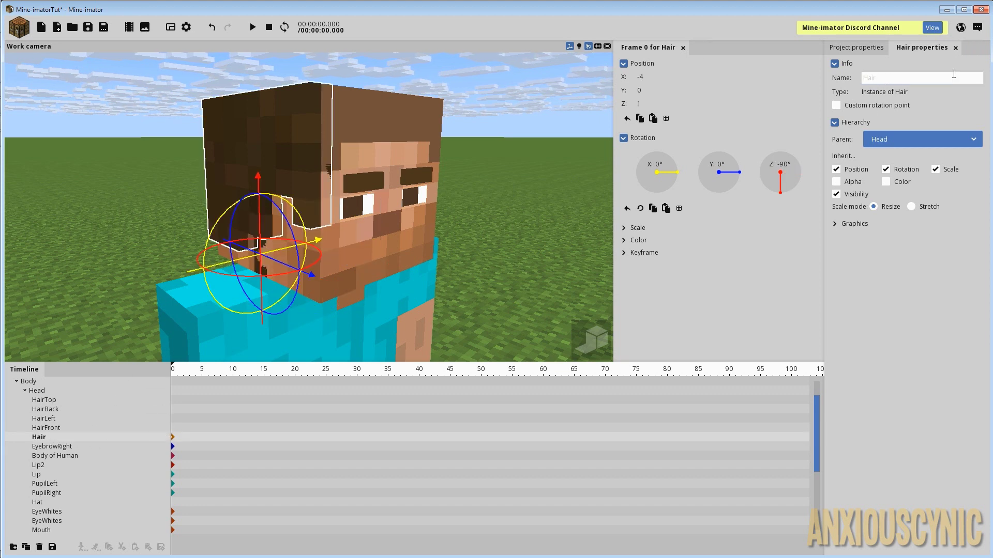
{"action": "left_click", "coordinate": [929, 78]}
{"action": "type", "text": "HairRight"}
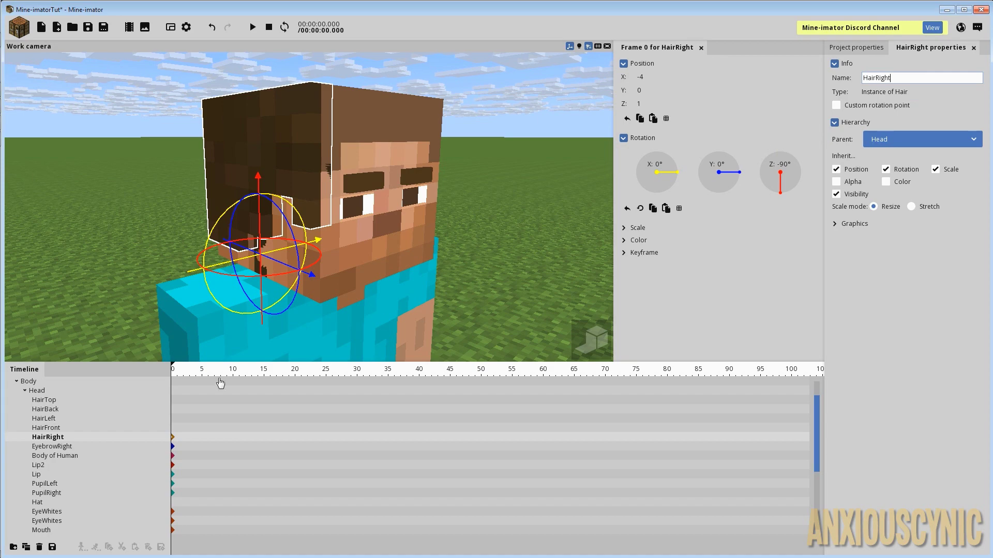
{"action": "key", "text": "Return"}
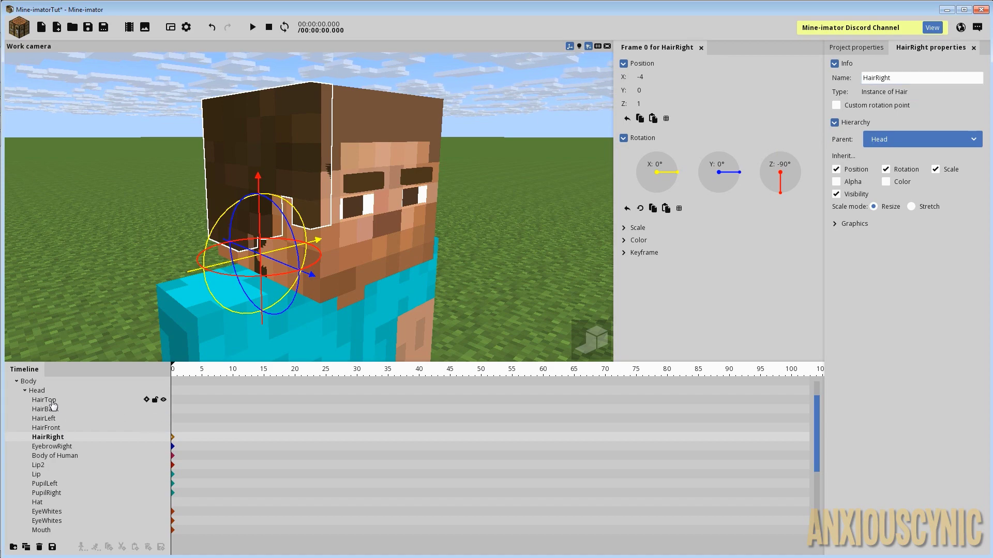
Step: Raise HairTop to about Z 7.13 and set its X rotation to 90° so it lies flat
{"action": "left_click", "coordinate": [54, 402]}
{"action": "middle_click_drag", "start_coordinate": [425, 237], "coordinate": [327, 165]}
{"action": "left_click_drag", "start_coordinate": [325, 183], "coordinate": [327, 51]}
{"action": "right_click_drag", "start_coordinate": [460, 172], "coordinate": [459, 172]}
{"action": "left_click_drag", "start_coordinate": [459, 173], "coordinate": [457, 201]}
{"action": "right_click_drag", "start_coordinate": [469, 243], "coordinate": [473, 231]}
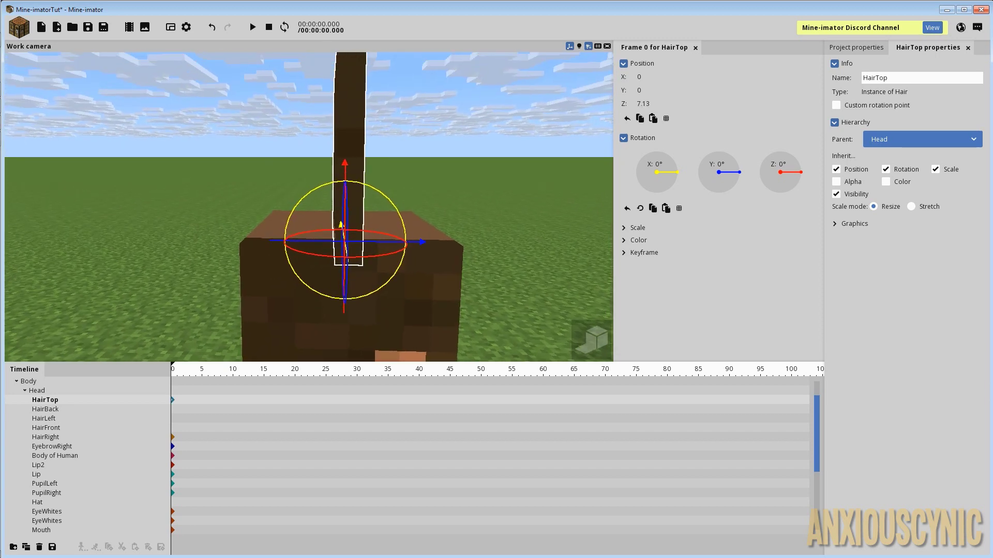
{"action": "left_click_drag", "start_coordinate": [366, 187], "coordinate": [440, 269]}
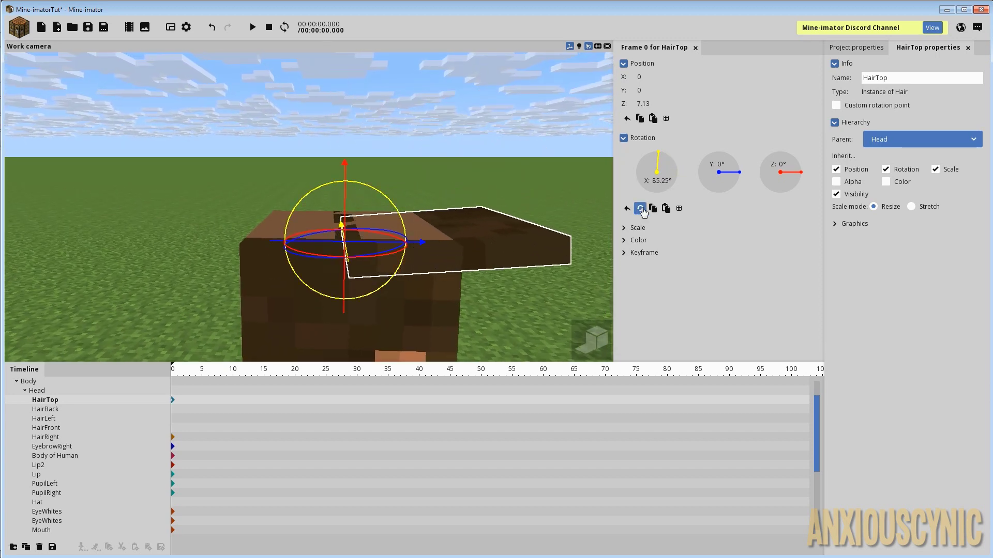
{"action": "left_click", "coordinate": [659, 180]}
{"action": "type", "text": "90"}
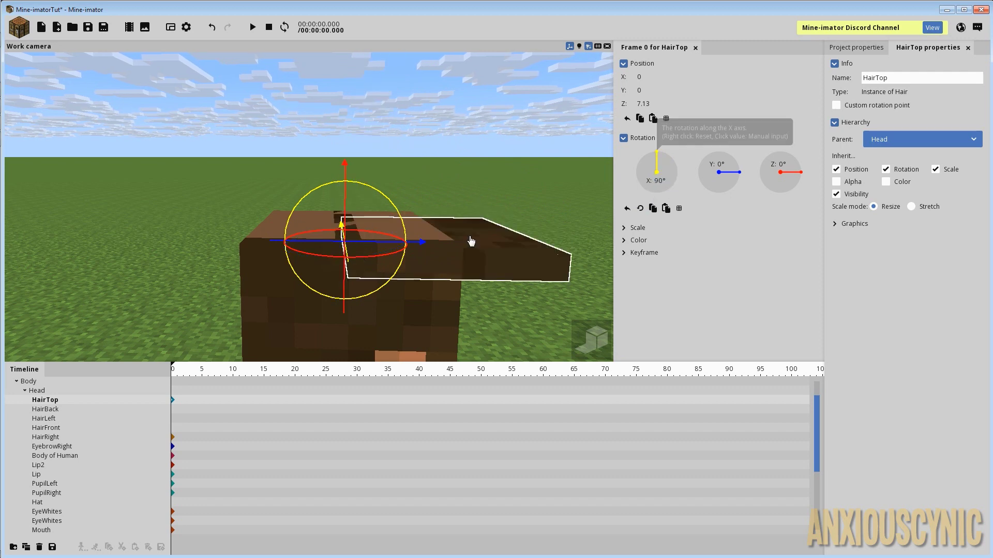
Step: Position HairTop over the top of the head, setting Z to 8 and Y to -4
{"action": "mouse_move", "coordinate": [345, 166]}
{"action": "left_mouse_down"}
{"action": "mouse_move", "coordinate": [348, 144]}
{"action": "mouse_move", "coordinate": [354, 155]}
{"action": "left_mouse_up"}
{"action": "left_click_drag", "start_coordinate": [472, 152], "coordinate": [548, 191]}
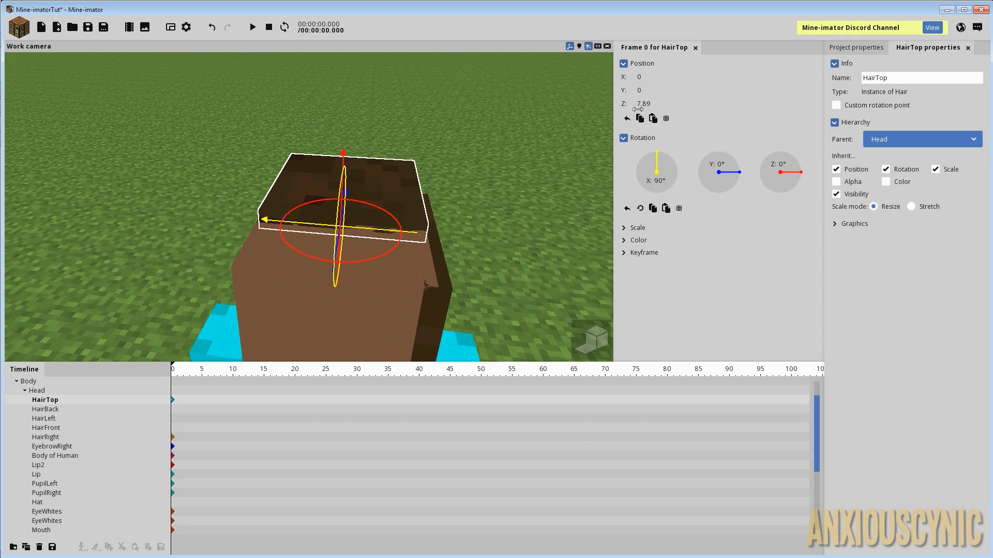
{"action": "type", "text": "8"}
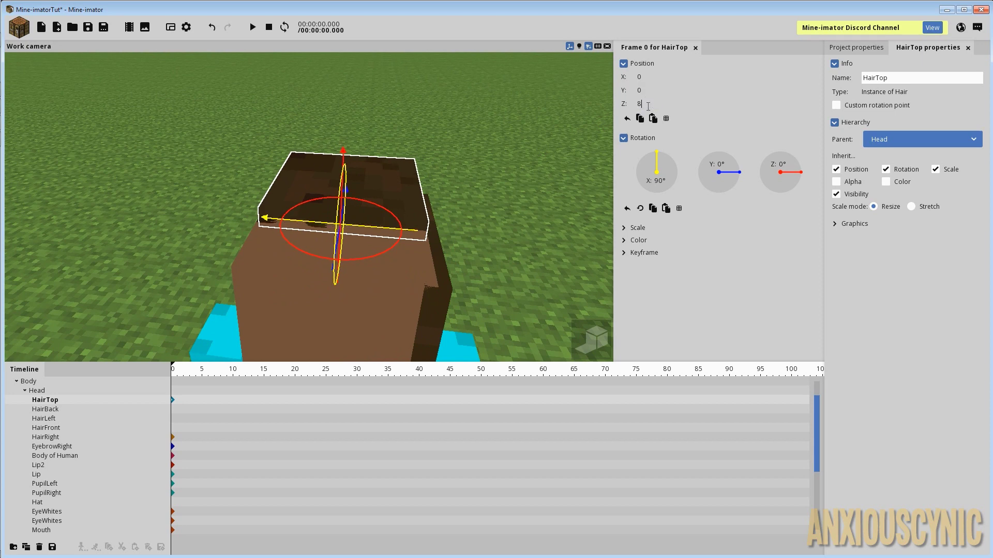
{"action": "middle_click_drag", "start_coordinate": [457, 200], "coordinate": [412, 244]}
{"action": "left_click_drag", "start_coordinate": [412, 243], "coordinate": [294, 236]}
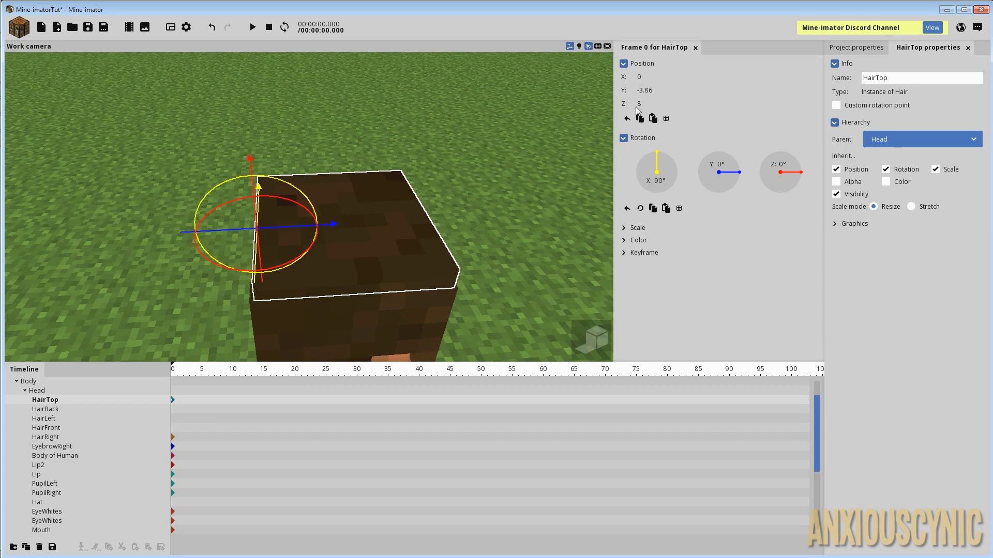
{"action": "type", "text": "-4"}
{"action": "key", "text": "Return"}
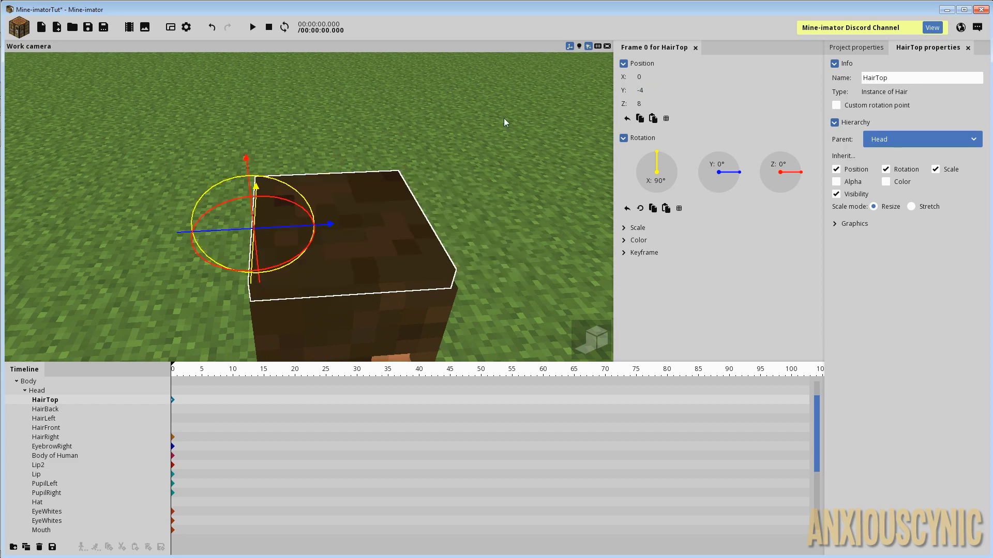
Step: Move HairBack to the back of the head and set its Y position to -4
{"action": "left_click_drag", "start_coordinate": [448, 217], "coordinate": [446, 248]}
{"action": "scroll", "coordinate": [434, 237], "scroll_direction": "down", "scroll_amount": 4}
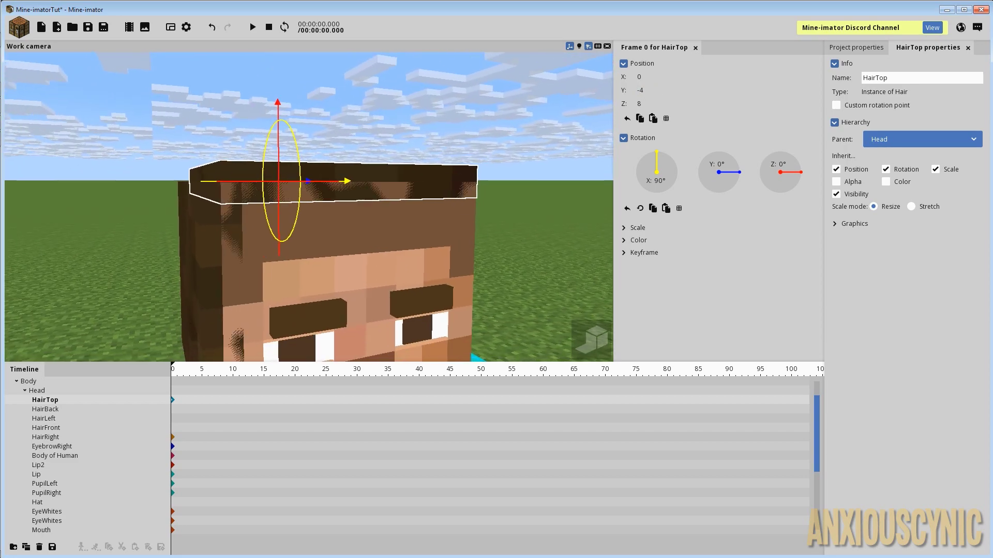
{"action": "scroll", "coordinate": [435, 236], "scroll_direction": "up", "scroll_amount": 3}
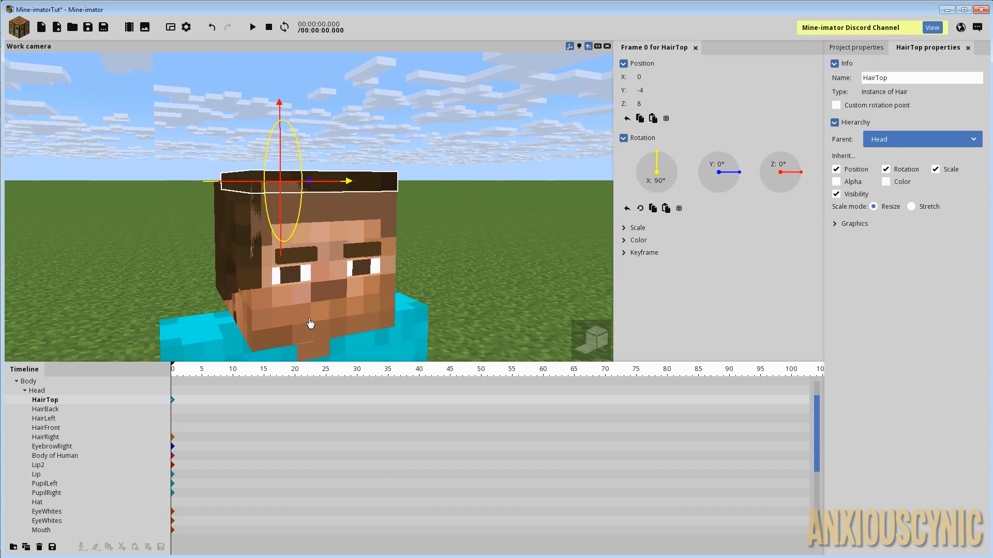
{"action": "left_click", "coordinate": [56, 411]}
{"action": "left_click_drag", "start_coordinate": [448, 262], "coordinate": [536, 220]}
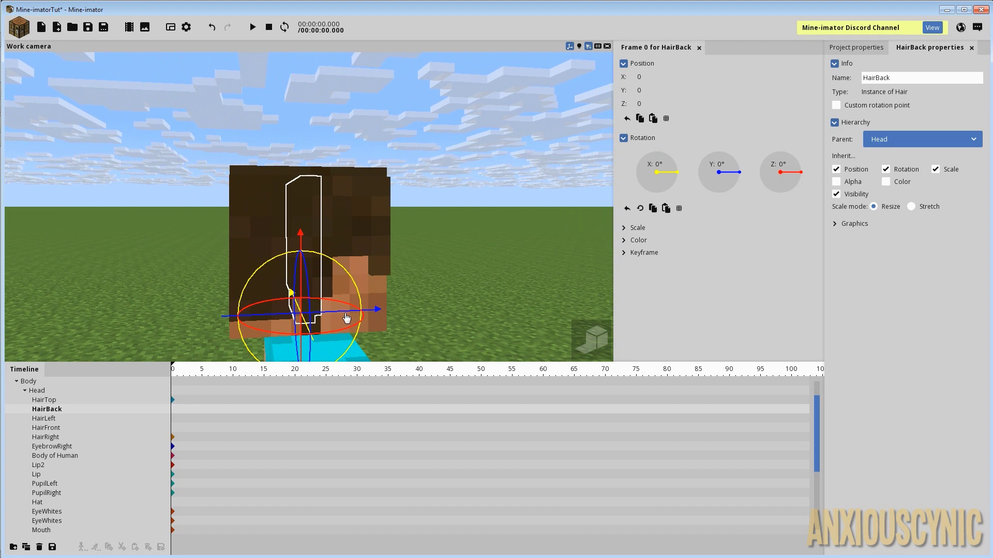
{"action": "left_click_drag", "start_coordinate": [346, 318], "coordinate": [285, 318]}
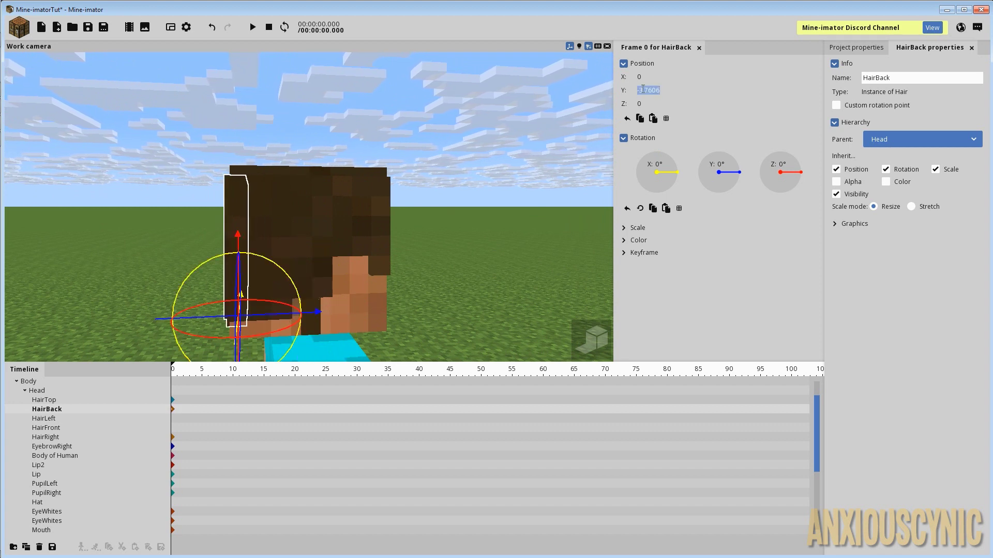
{"action": "type", "text": "-4"}
Step: Turn HairLeft to face sideways by setting its Z rotation to 90°
{"action": "left_click_drag", "start_coordinate": [353, 240], "coordinate": [357, 279]}
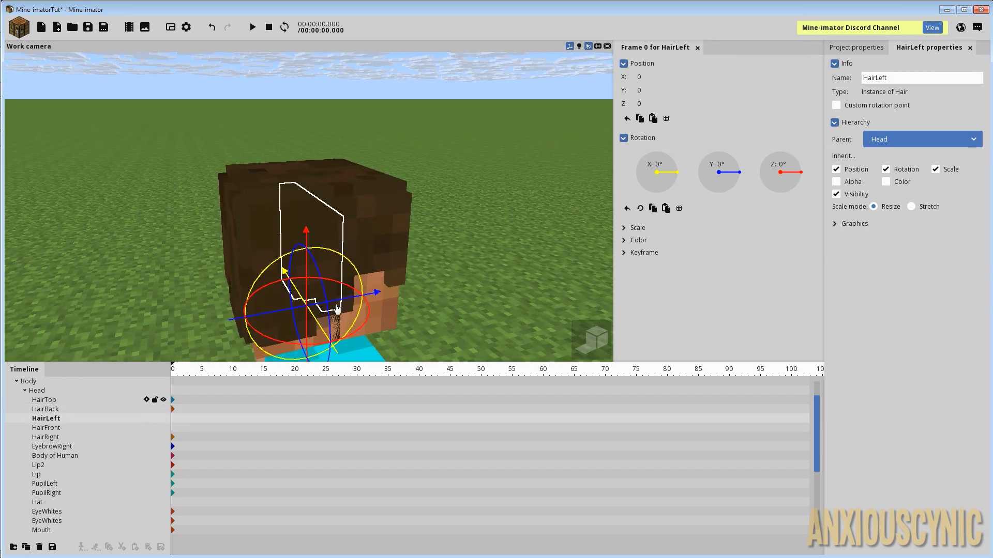
{"action": "left_click_drag", "start_coordinate": [430, 224], "coordinate": [435, 230]}
{"action": "left_click_drag", "start_coordinate": [788, 175], "coordinate": [790, 147]}
{"action": "type", "text": "90"}
{"action": "key", "text": "Return"}
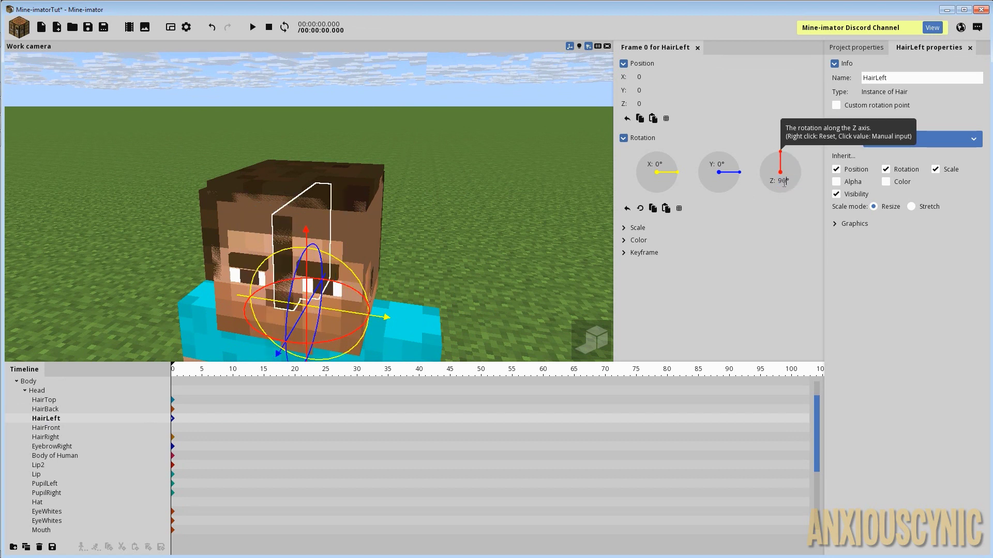
Step: Place HairLeft against the side of the head, setting its X position to 4 and Z to 1
{"action": "left_click_drag", "start_coordinate": [329, 313], "coordinate": [408, 323]}
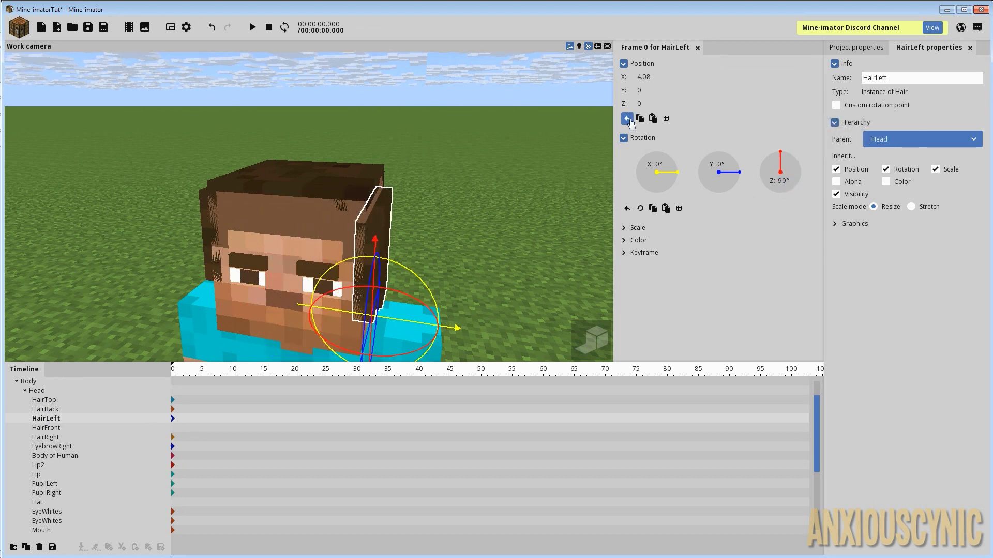
{"action": "type", "text": "4"}
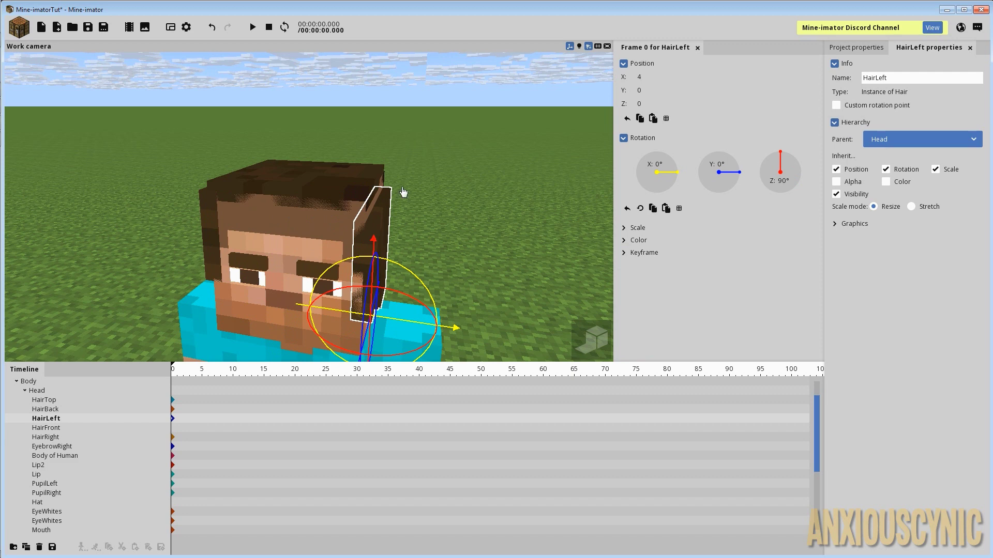
{"action": "left_click_drag", "start_coordinate": [582, 212], "coordinate": [408, 155]}
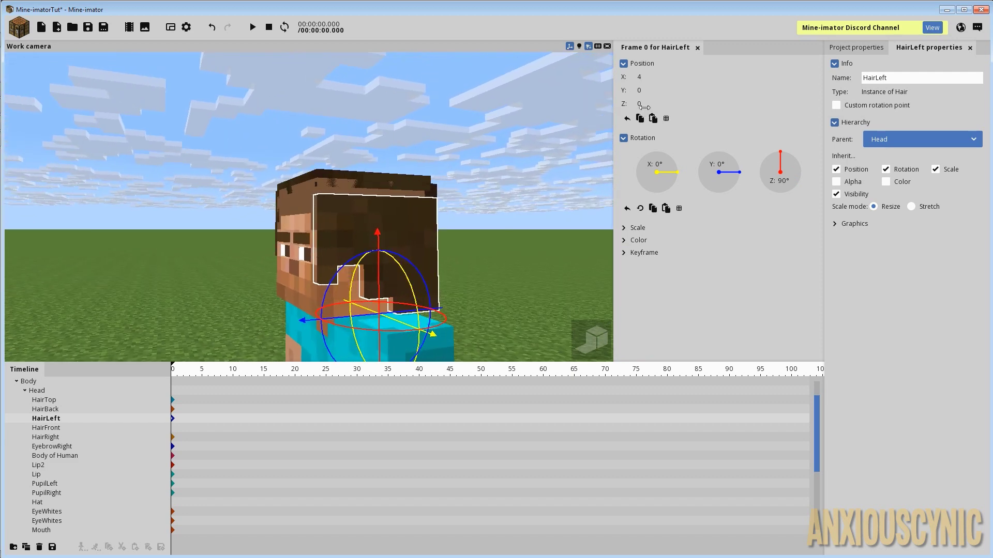
{"action": "type", "text": "1"}
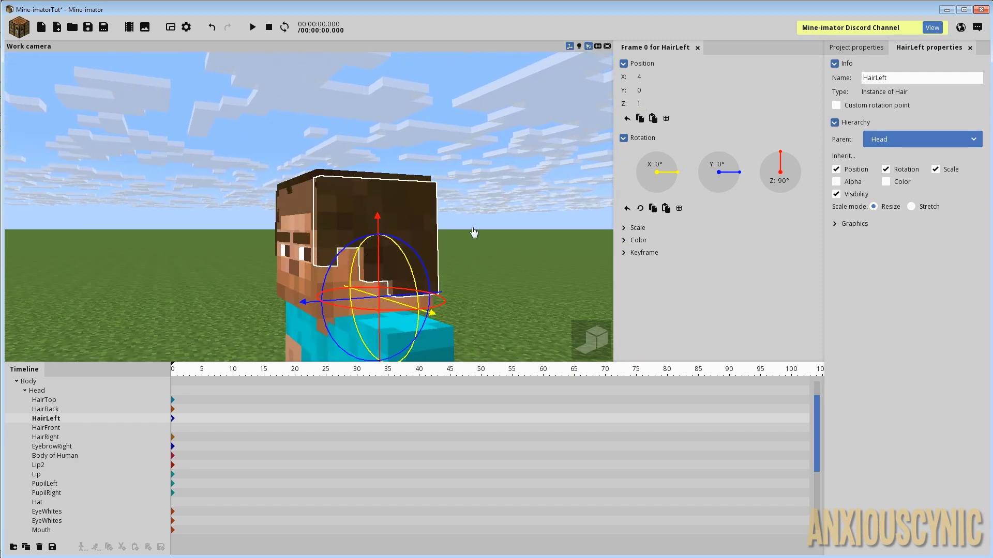
Step: Position HairFront over the forehead with Y at 4 and Z at 5, and deselect it
{"action": "left_click", "coordinate": [49, 429]}
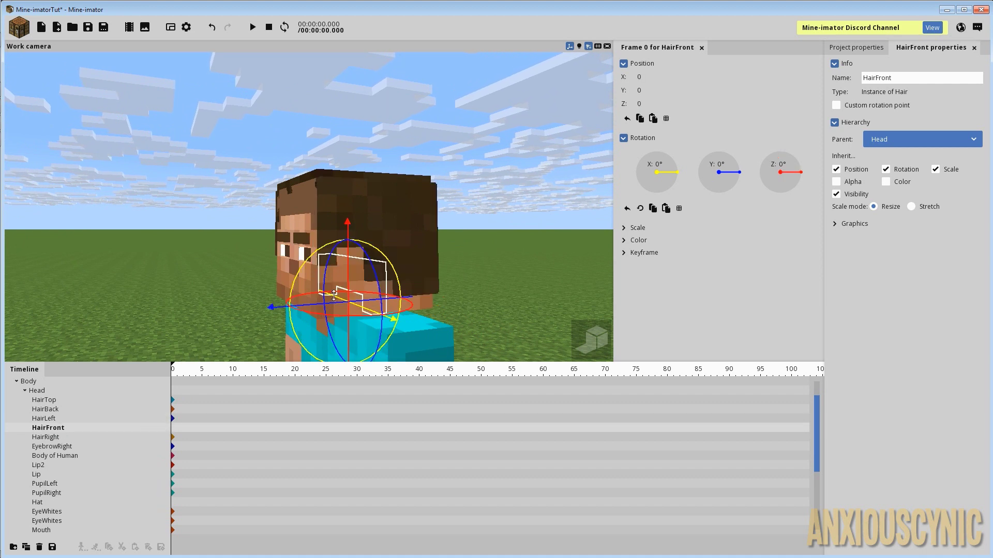
{"action": "left_click_drag", "start_coordinate": [358, 304], "coordinate": [304, 308]}
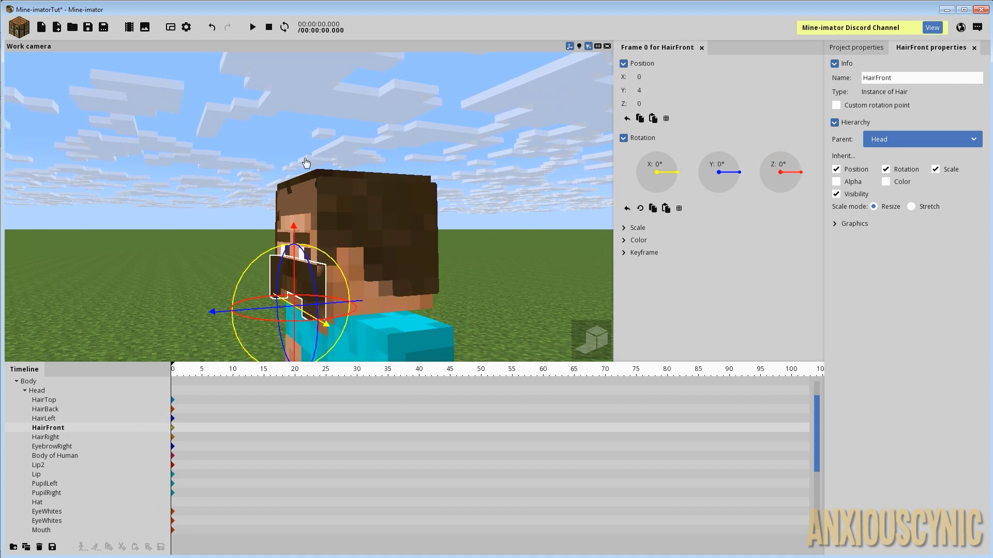
{"action": "left_click_drag", "start_coordinate": [296, 228], "coordinate": [344, 164]}
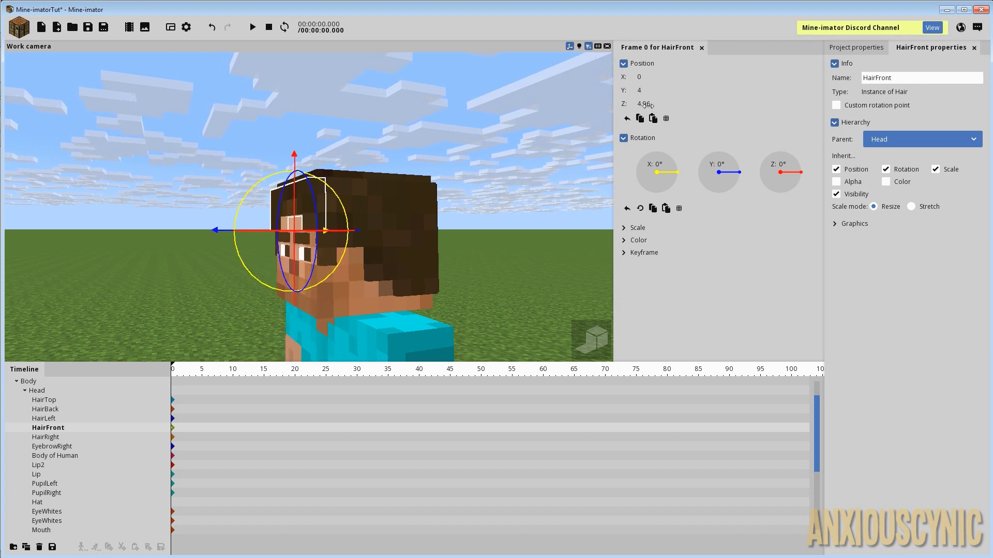
{"action": "type", "text": "4"}
{"action": "key", "text": "BackSpace"}
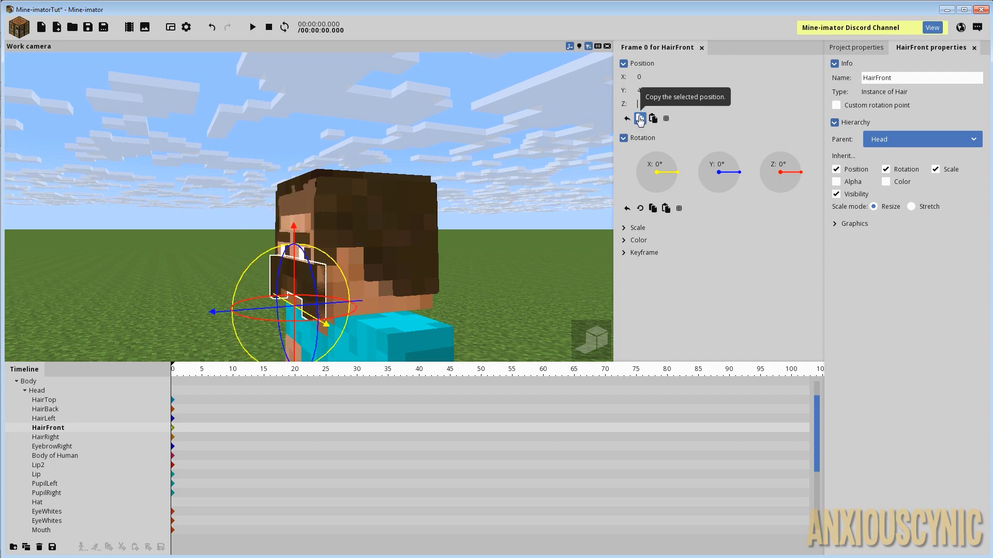
{"action": "type", "text": "5"}
{"action": "mouse_move", "coordinate": [408, 176]}
{"action": "left_mouse_down"}
{"action": "mouse_move", "coordinate": [440, 199]}
{"action": "mouse_move", "coordinate": [409, 176]}
{"action": "left_mouse_up"}
{"action": "left_click", "coordinate": [408, 176]}
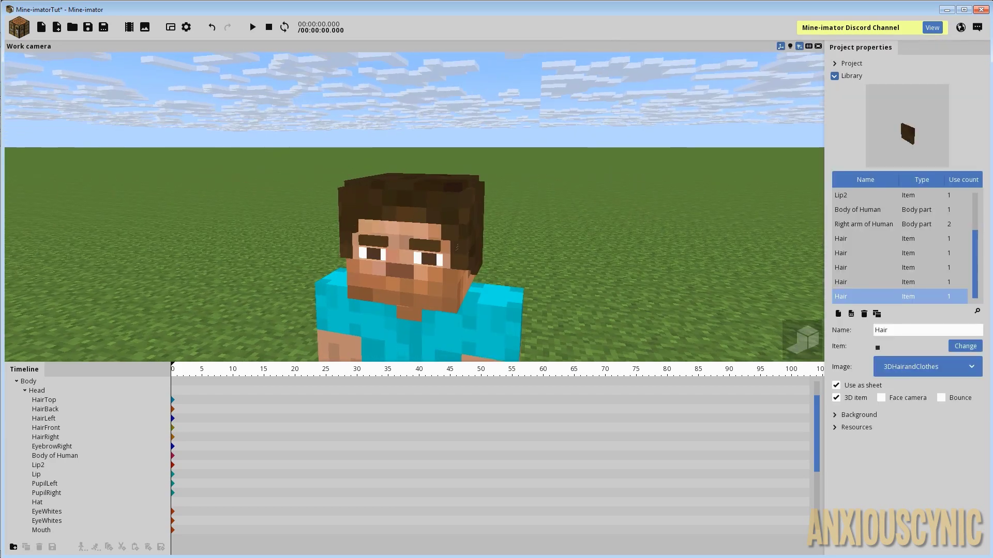
Step: Examine the assembled hair from the front and sides for gaps between the pieces
{"action": "scroll", "coordinate": [481, 266], "scroll_direction": "up", "scroll_amount": 3}
{"action": "left_click_drag", "start_coordinate": [481, 275], "coordinate": [459, 258]}
{"action": "scroll", "coordinate": [459, 262], "scroll_direction": "down", "scroll_amount": 3}
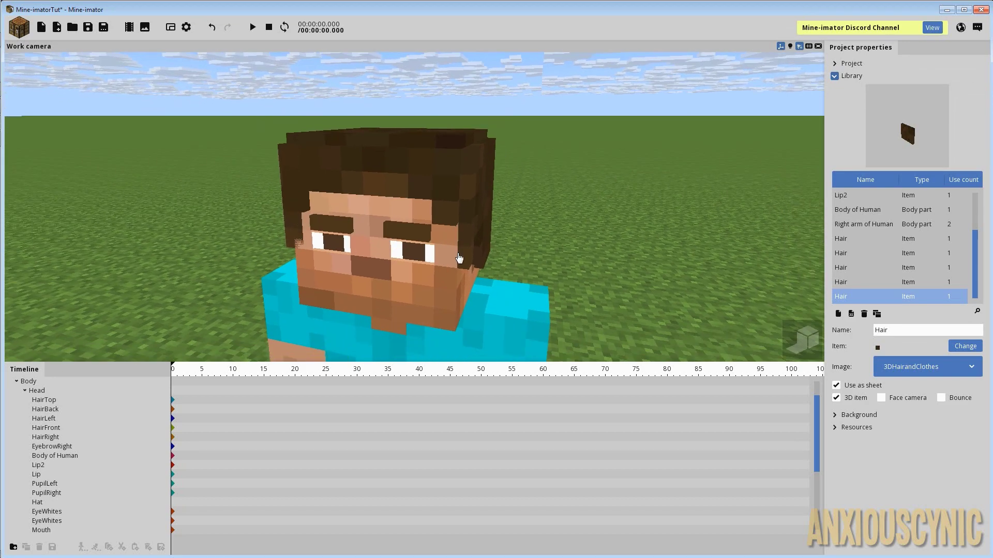
{"action": "left_click_drag", "start_coordinate": [536, 194], "coordinate": [590, 203]}
{"action": "scroll", "coordinate": [537, 195], "scroll_direction": "down", "scroll_amount": 3}
{"action": "scroll", "coordinate": [534, 193], "scroll_direction": "up", "scroll_amount": 4}
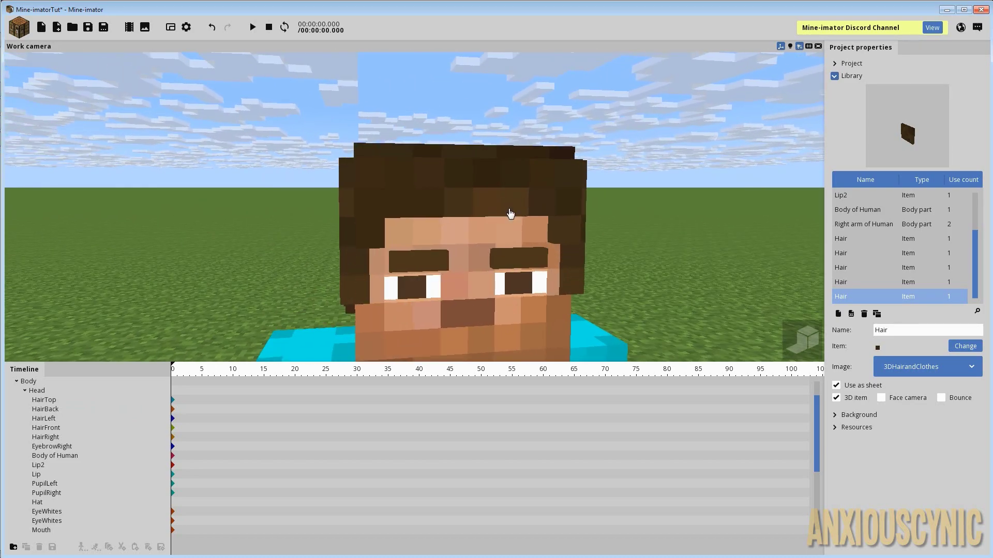
{"action": "left_click_drag", "start_coordinate": [566, 250], "coordinate": [575, 251]}
{"action": "left_click_drag", "start_coordinate": [476, 195], "coordinate": [556, 191]}
{"action": "left_click_drag", "start_coordinate": [439, 211], "coordinate": [424, 206]}
{"action": "scroll", "coordinate": [397, 231], "scroll_direction": "down", "scroll_amount": 3}
Step: Split HairRight's scale into separate axes and set its X scale to 1.15
{"action": "left_click", "coordinate": [370, 259]}
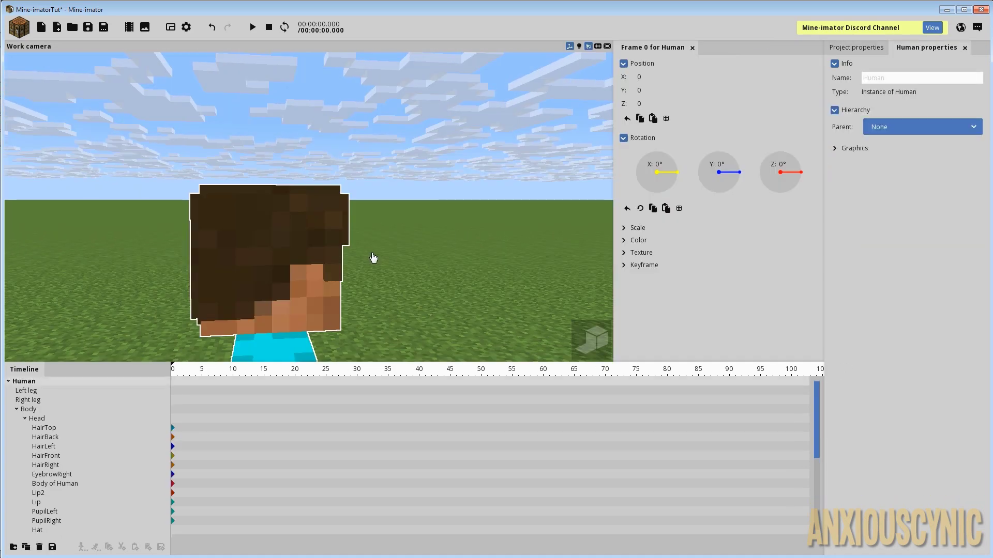
{"action": "left_click", "coordinate": [280, 239]}
{"action": "left_click_drag", "start_coordinate": [416, 241], "coordinate": [380, 235]}
{"action": "scroll", "coordinate": [380, 235], "scroll_direction": "up", "scroll_amount": 2}
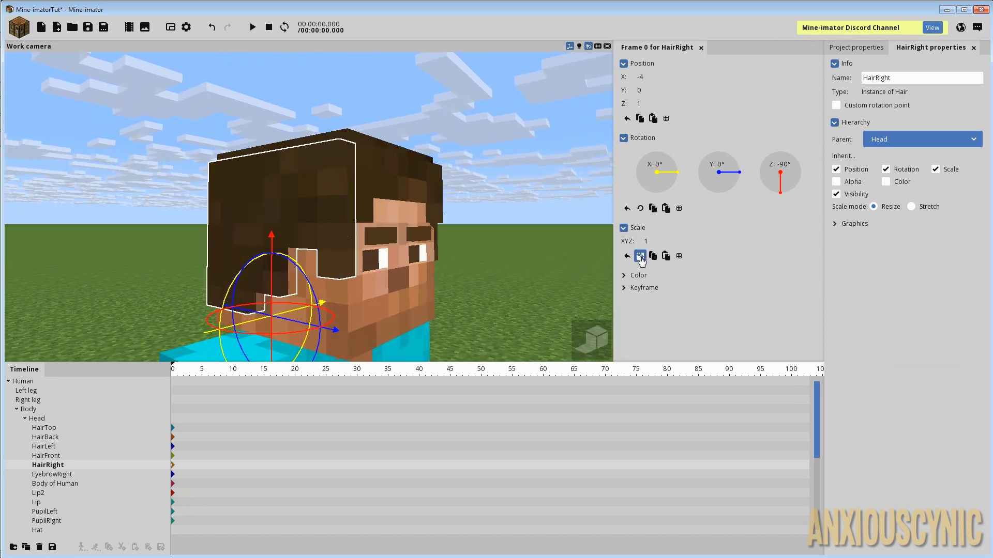
{"action": "left_click_drag", "start_coordinate": [639, 241], "coordinate": [645, 243]}
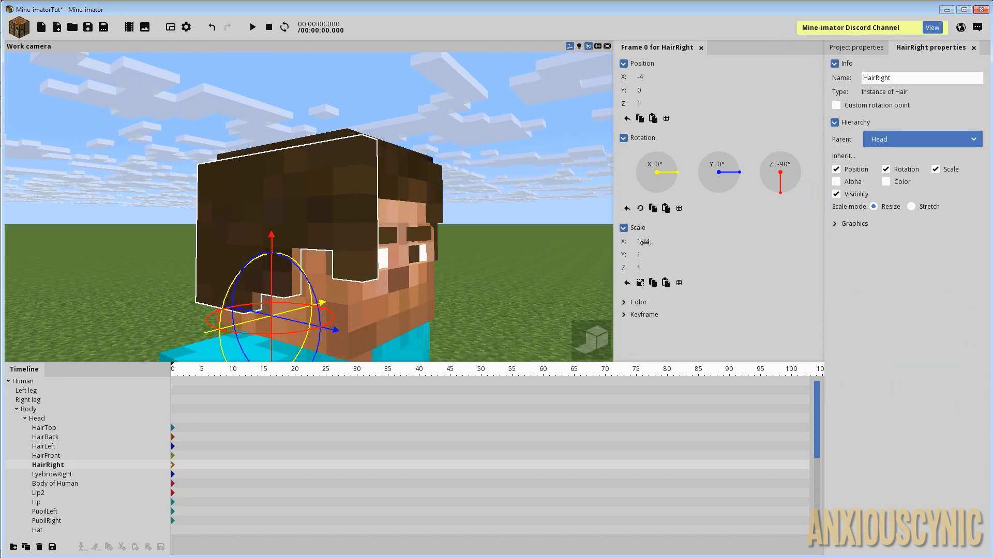
{"action": "type", "text": "1"}
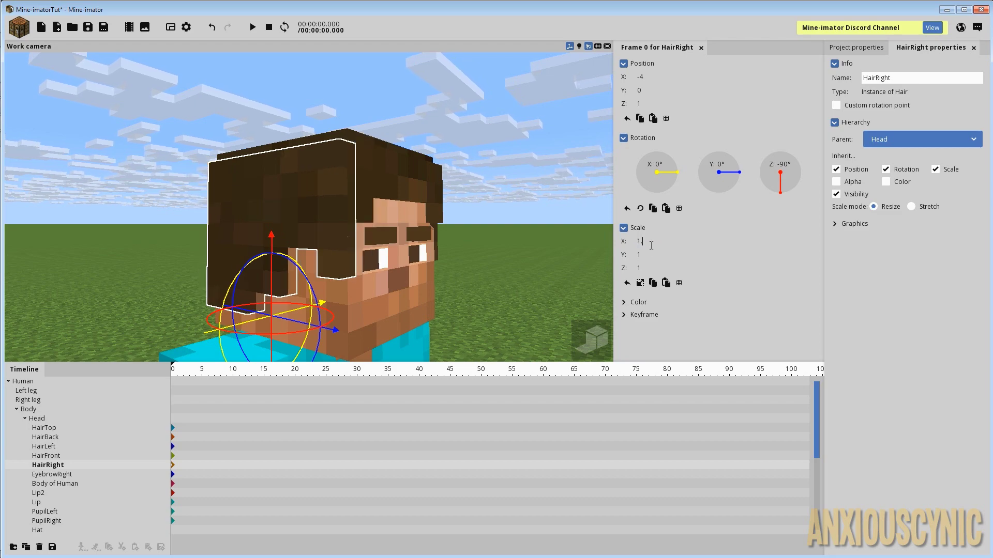
{"action": "type", "text": ".15"}
Step: Reduce HairRight's X scale to 1.1
{"action": "scroll", "coordinate": [481, 231], "scroll_direction": "up", "scroll_amount": 5}
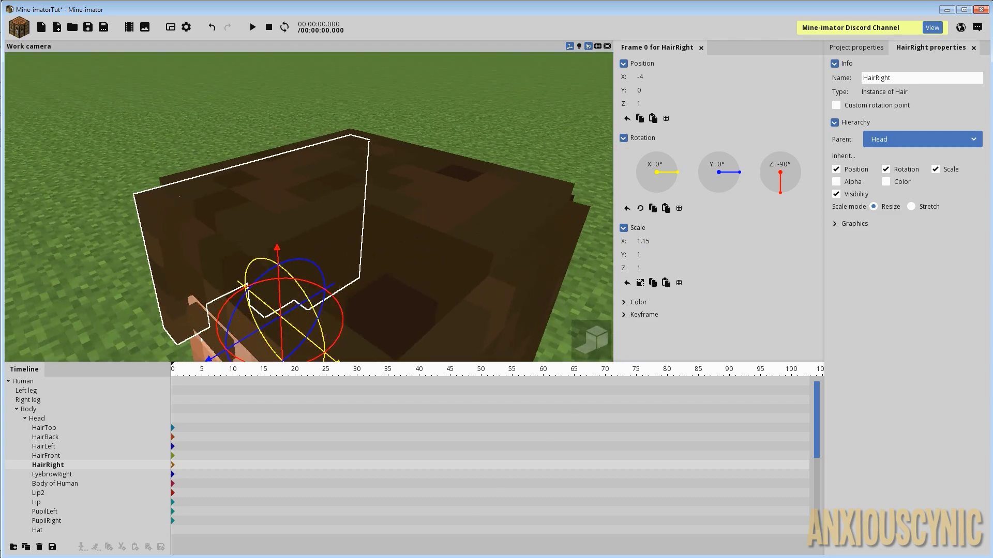
{"action": "left_click_drag", "start_coordinate": [481, 232], "coordinate": [688, 206]}
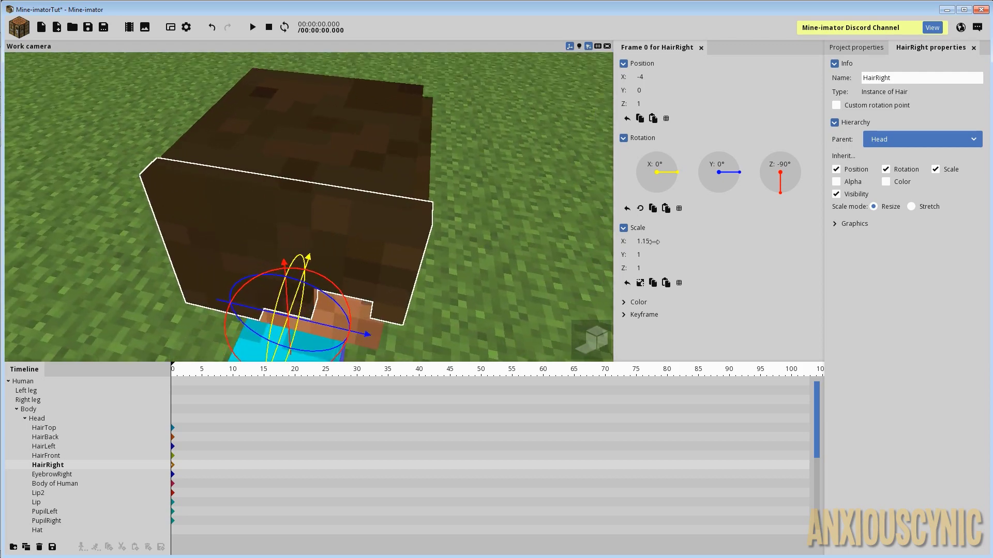
{"action": "key", "text": "BackSpace"}
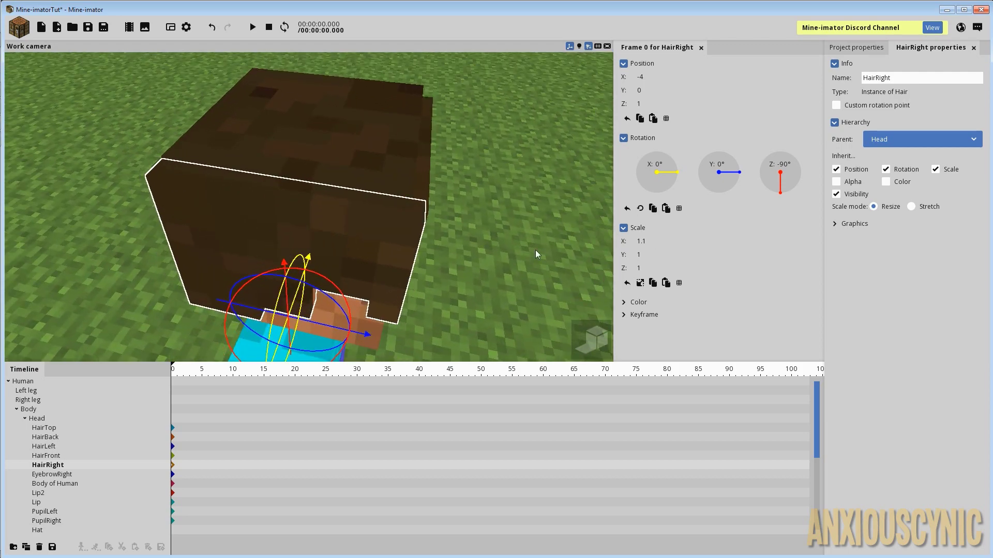
Step: Set HairLeft's X scale to 1.1 to match the opposite side piece, and deselect it
{"action": "left_click_drag", "start_coordinate": [535, 249], "coordinate": [483, 277]}
{"action": "left_click", "coordinate": [514, 277]}
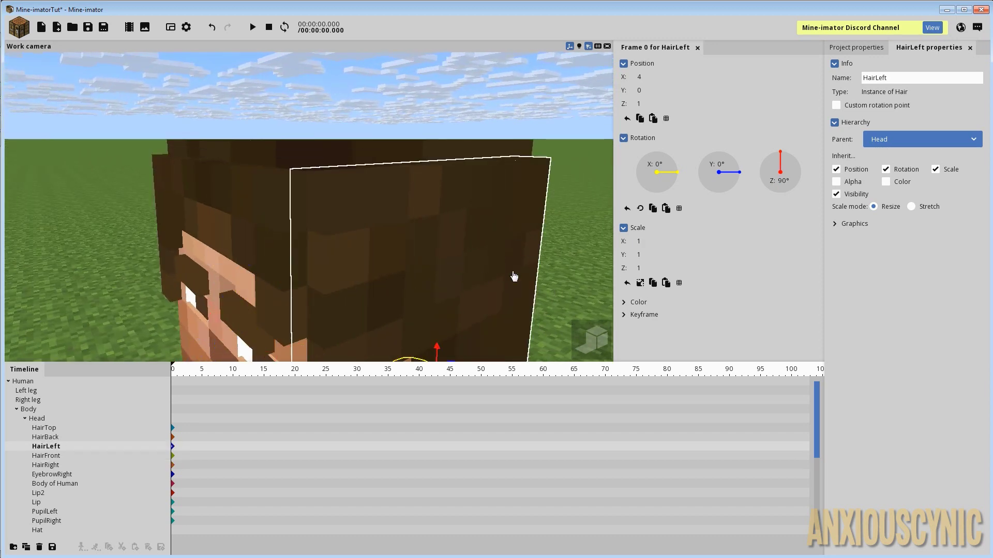
{"action": "left_click", "coordinate": [648, 242]}
{"action": "type", "text": ".1"}
{"action": "left_click", "coordinate": [405, 126]}
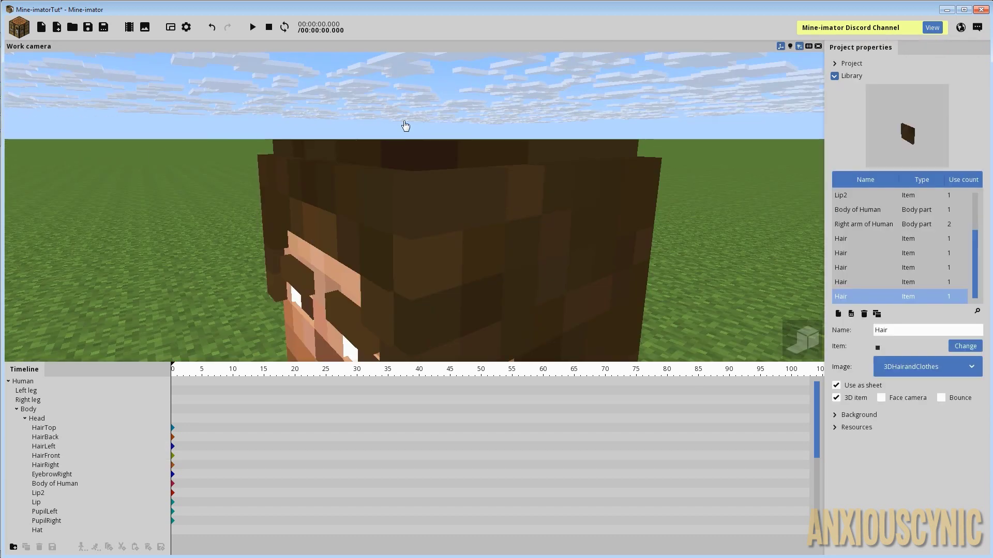
Step: Try stretching HairTop to a Z scale of 1.06, reset that scale and deselect the piece
{"action": "left_click_drag", "start_coordinate": [405, 125], "coordinate": [395, 150]}
{"action": "scroll", "coordinate": [395, 151], "scroll_direction": "down", "scroll_amount": 5}
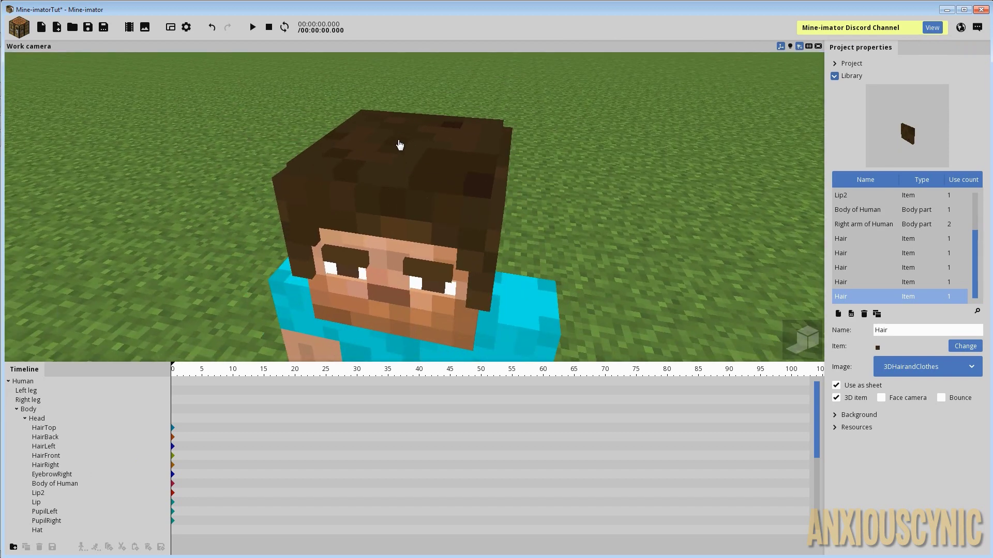
{"action": "left_click", "coordinate": [398, 147]}
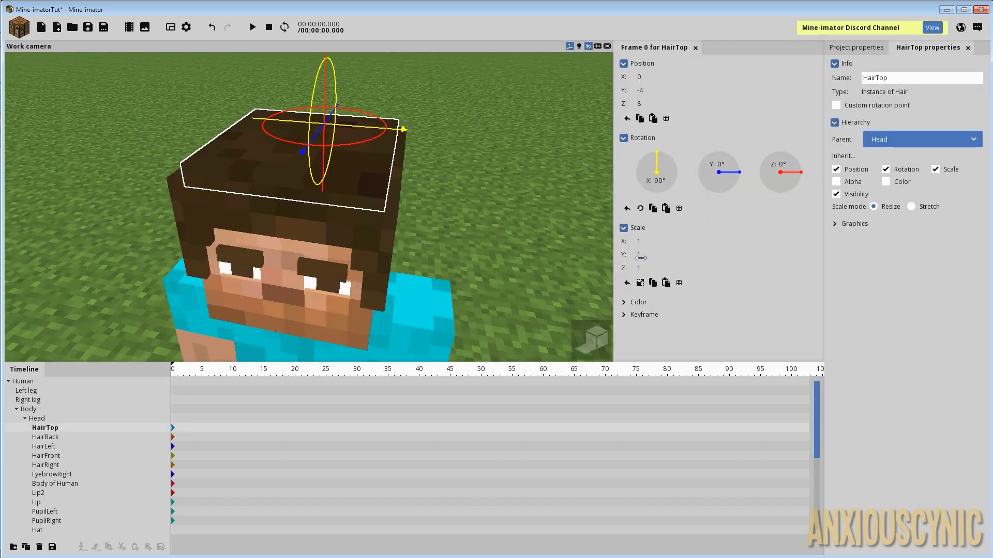
{"action": "left_click_drag", "start_coordinate": [645, 255], "coordinate": [644, 268]}
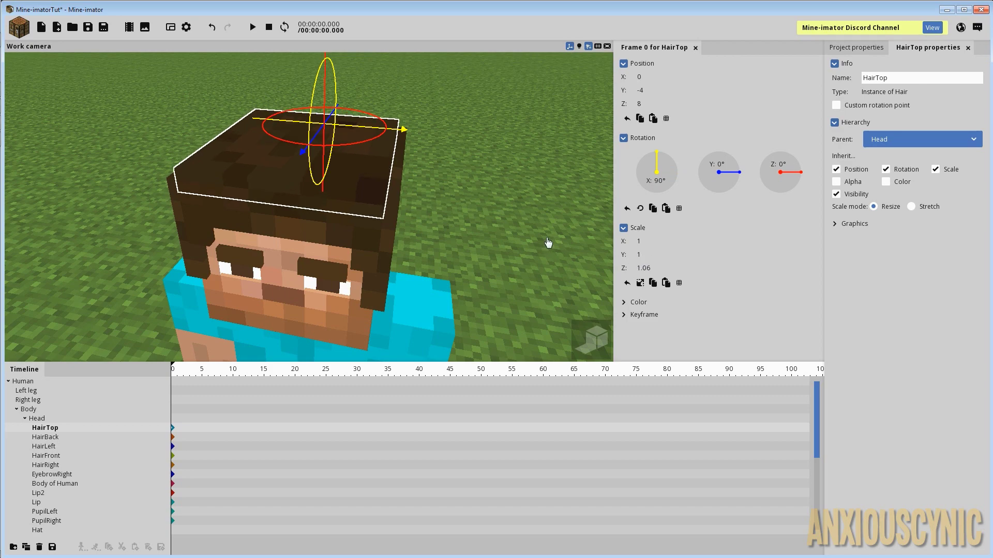
{"action": "right_click", "coordinate": [640, 268]}
{"action": "mouse_move", "coordinate": [231, 169]}
{"action": "left_mouse_down"}
{"action": "mouse_move", "coordinate": [150, 140]}
{"action": "mouse_move", "coordinate": [231, 169]}
{"action": "left_mouse_up"}
{"action": "left_click", "coordinate": [435, 202]}
Step: Check the hair from the front and side of the head and save the project
{"action": "left_click_drag", "start_coordinate": [391, 201], "coordinate": [492, 160]}
{"action": "scroll", "coordinate": [383, 207], "scroll_direction": "down", "scroll_amount": 10}
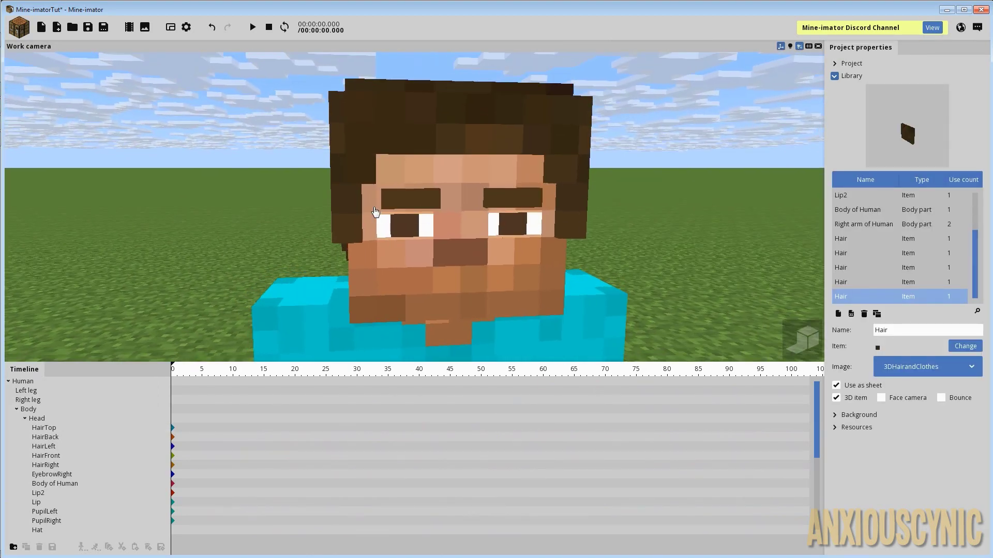
{"action": "left_click_drag", "start_coordinate": [397, 205], "coordinate": [488, 208]}
{"action": "scroll", "coordinate": [489, 208], "scroll_direction": "up", "scroll_amount": 4}
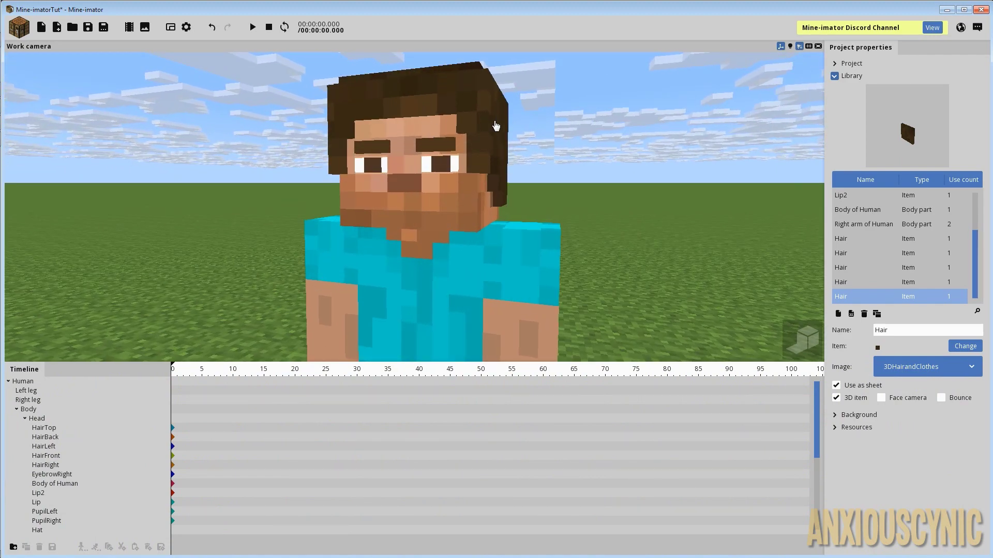
{"action": "middle_click_drag", "start_coordinate": [495, 125], "coordinate": [538, 134]}
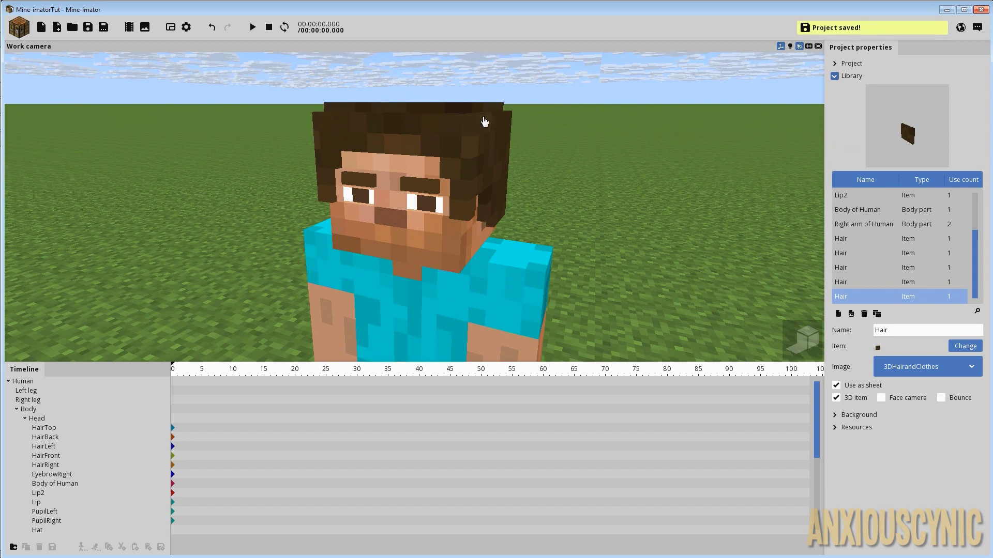
Step: Thin the HairTop piece by setting its Y scale to 0.5
{"action": "left_click", "coordinate": [441, 110]}
{"action": "left_click", "coordinate": [360, 112]}
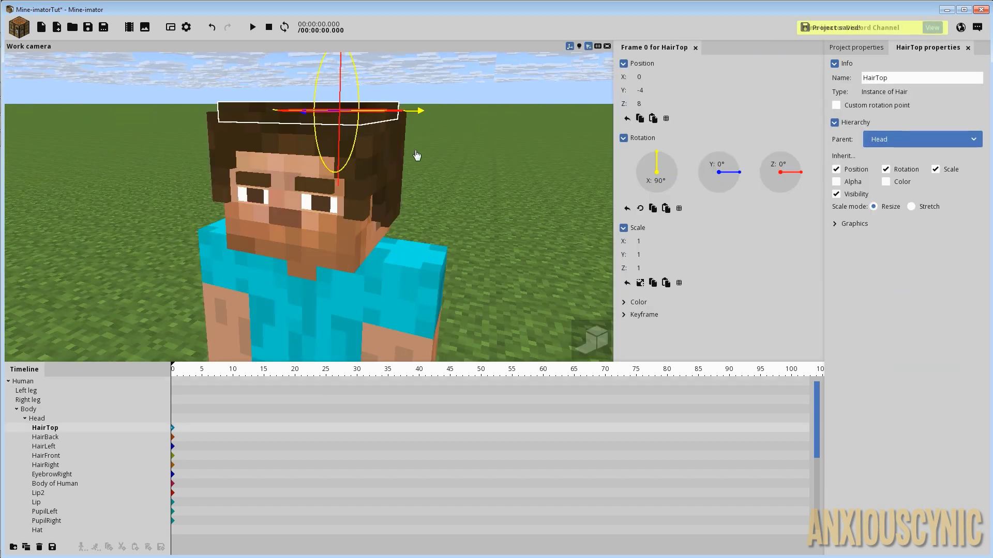
{"action": "scroll", "coordinate": [414, 157], "scroll_direction": "up", "scroll_amount": 5}
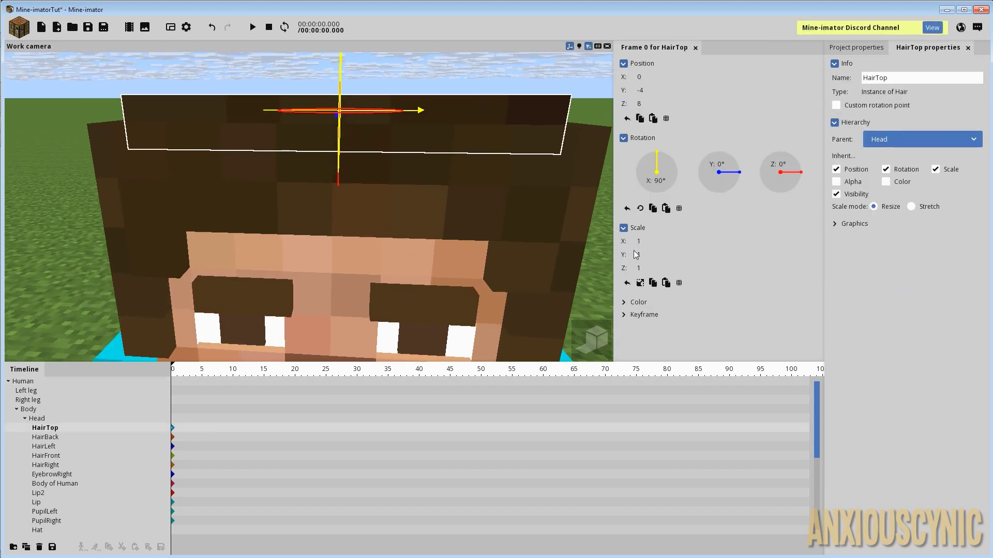
{"action": "left_click_drag", "start_coordinate": [642, 257], "coordinate": [625, 257]}
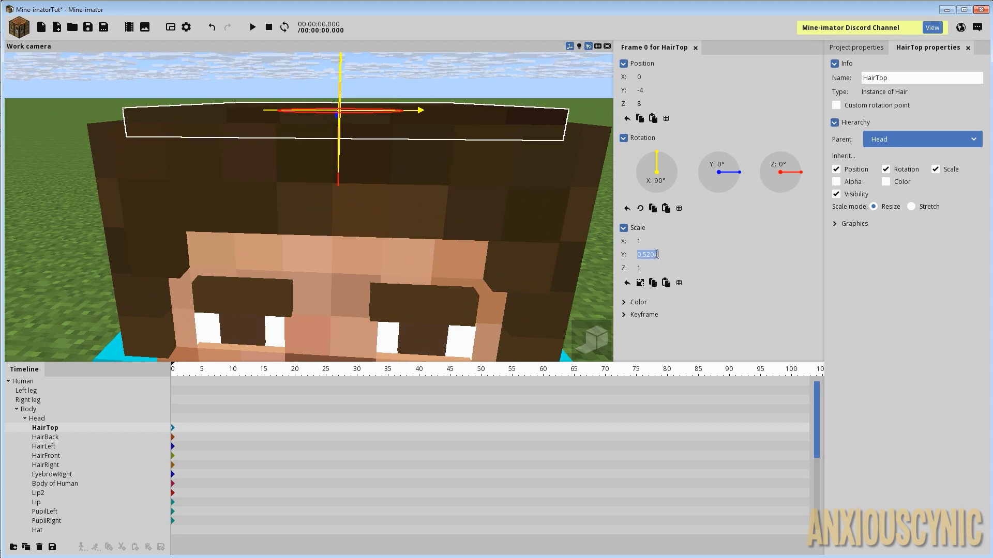
{"action": "type", "text": ".5"}
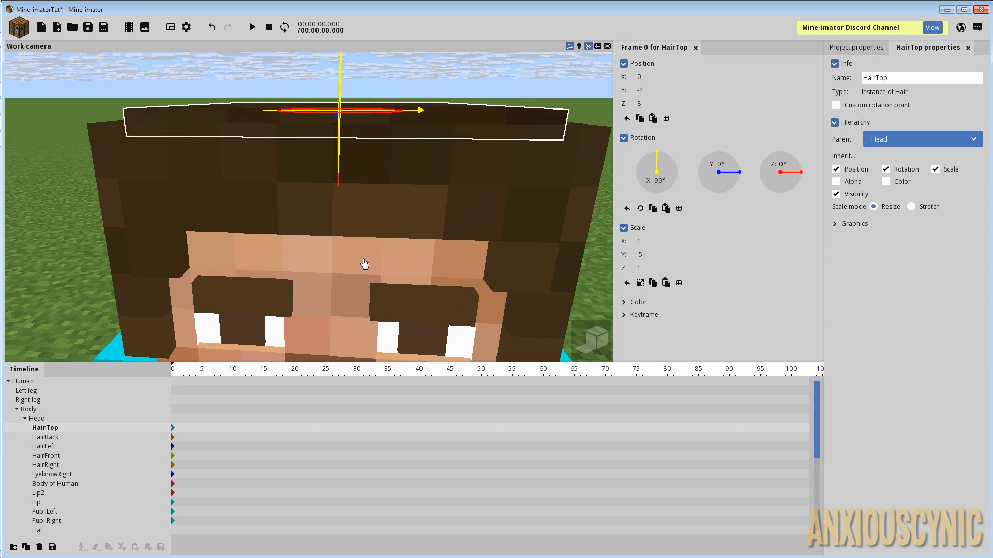
Step: Thin the HairFront piece by setting its Y scale to 0.5
{"action": "left_click", "coordinate": [480, 199]}
{"action": "left_click_drag", "start_coordinate": [510, 217], "coordinate": [638, 292]}
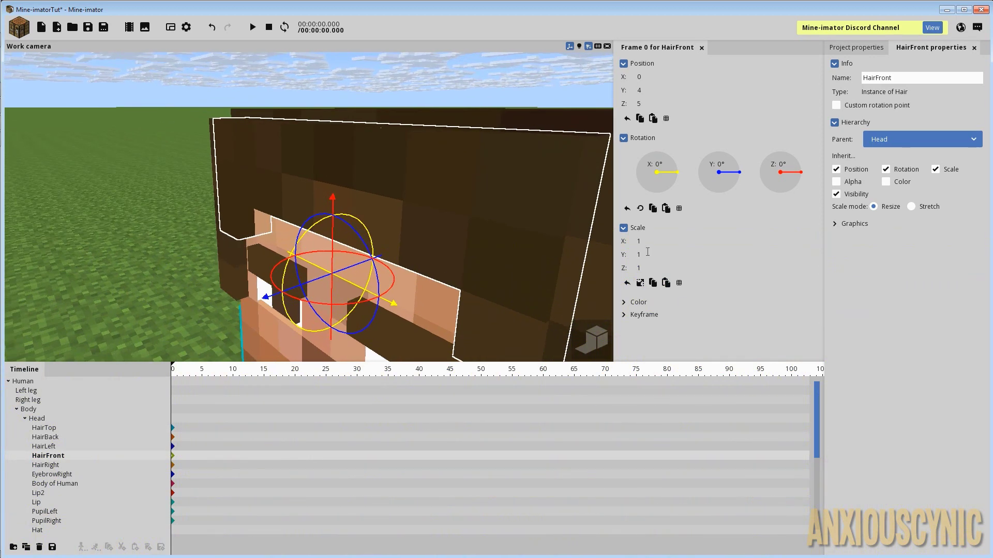
{"action": "type", "text": ".5"}
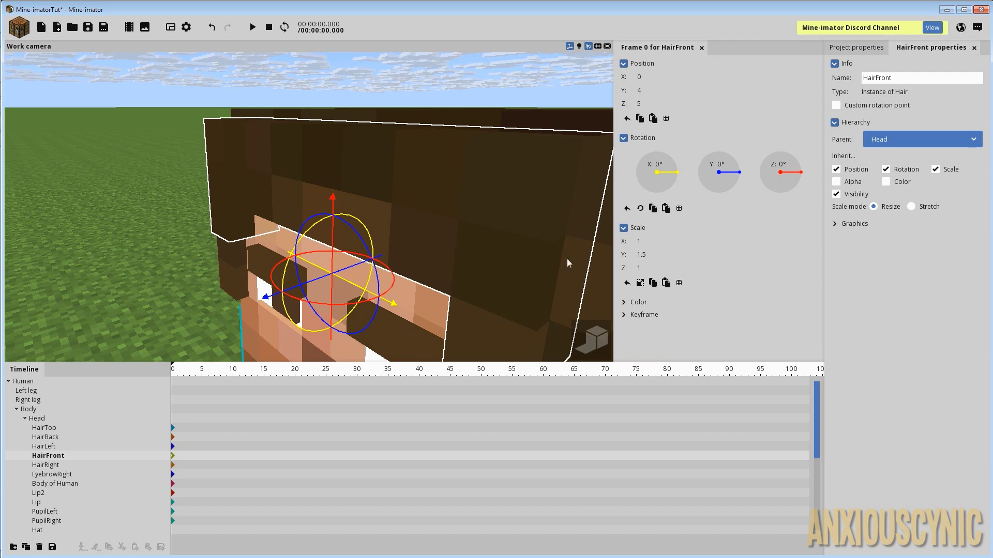
{"action": "key", "text": "BackSpace"}
{"action": "key", "text": "BackSpace"}
{"action": "key", "text": "BackSpace"}
{"action": "type", "text": ".5"}
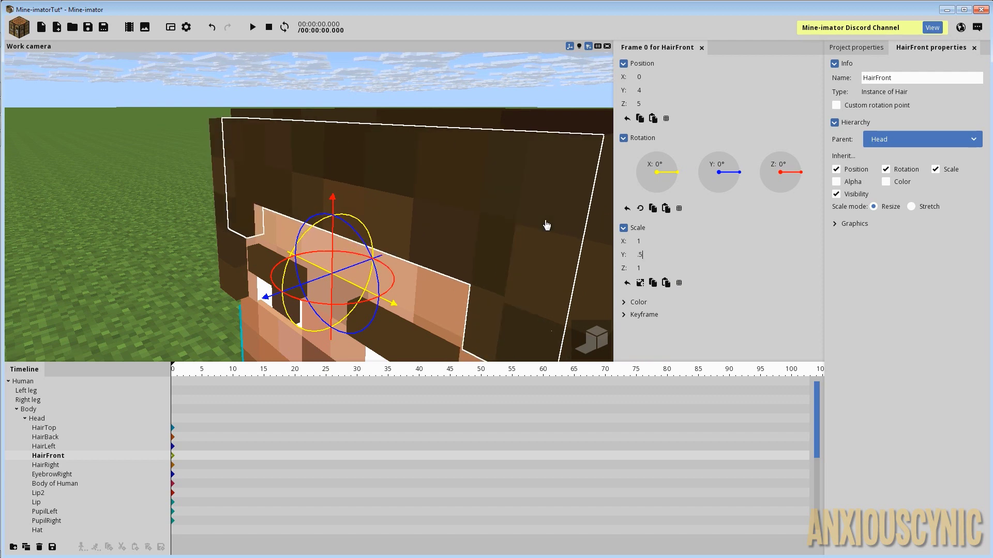
Step: Set HairLeft's Y scale to 0.5 so it is as thin as the front piece
{"action": "scroll", "coordinate": [458, 182], "scroll_direction": "down", "scroll_amount": 2}
{"action": "left_click_drag", "start_coordinate": [466, 194], "coordinate": [483, 222]}
{"action": "left_click", "coordinate": [536, 252]}
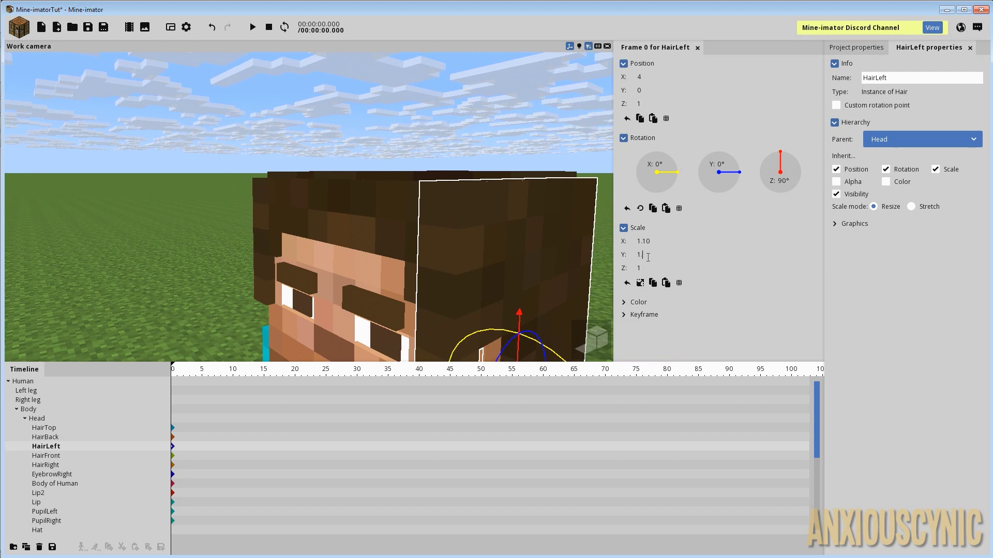
{"action": "type", "text": ".5"}
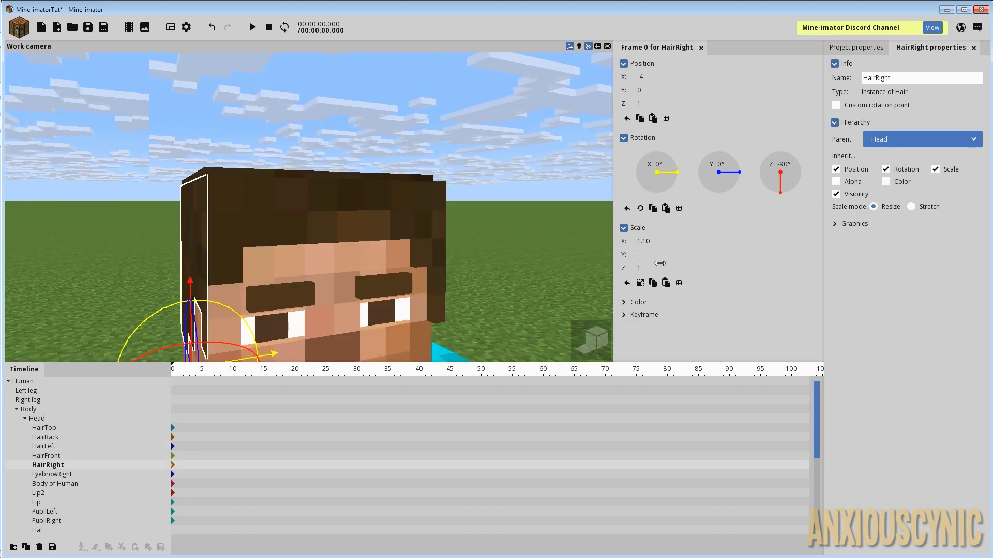
Step: Set HairRight's Y scale to 0.5 to match the opposite side piece
{"action": "type", "text": ".5"}
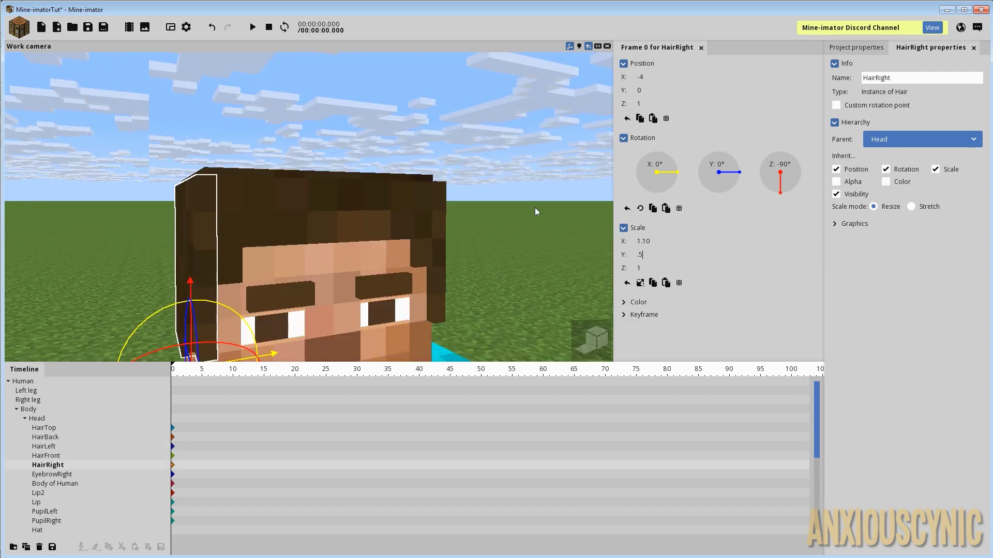
{"action": "left_click_drag", "start_coordinate": [245, 208], "coordinate": [122, 224]}
{"action": "scroll", "coordinate": [219, 222], "scroll_direction": "down", "scroll_amount": 3}
{"action": "scroll", "coordinate": [143, 187], "scroll_direction": "up", "scroll_amount": 3}
{"action": "scroll", "coordinate": [122, 224], "scroll_direction": "down", "scroll_amount": 3}
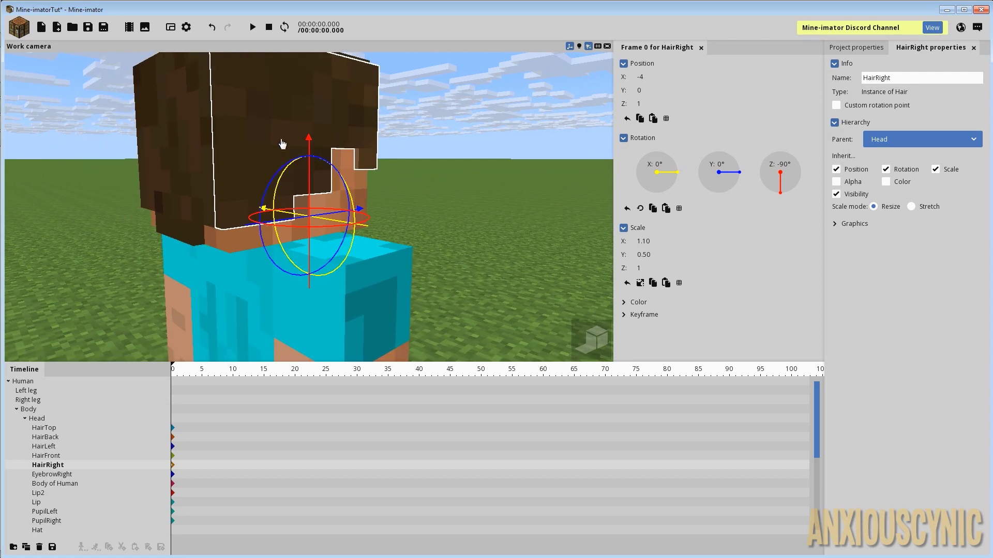
Step: Stretch the HairBack piece at the back of the head to a Z scale of 1.05
{"action": "mouse_move", "coordinate": [273, 134]}
{"action": "right_mouse_down"}
{"action": "mouse_move", "coordinate": [255, 134]}
{"action": "mouse_move", "coordinate": [265, 127]}
{"action": "right_mouse_up"}
{"action": "left_click_drag", "start_coordinate": [275, 127], "coordinate": [401, 132]}
{"action": "left_click_drag", "start_coordinate": [222, 194], "coordinate": [197, 141]}
{"action": "left_click", "coordinate": [270, 164]}
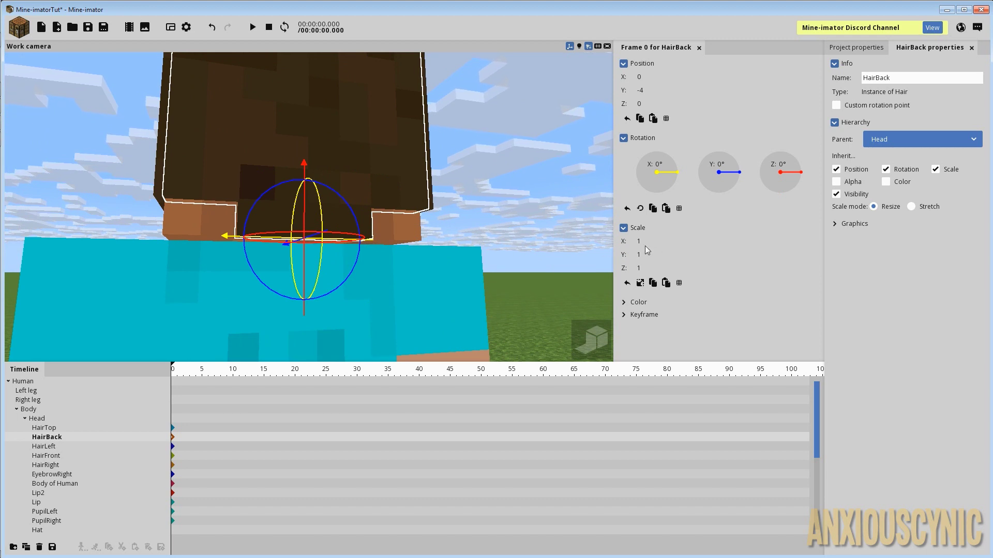
{"action": "left_click", "coordinate": [666, 283]}
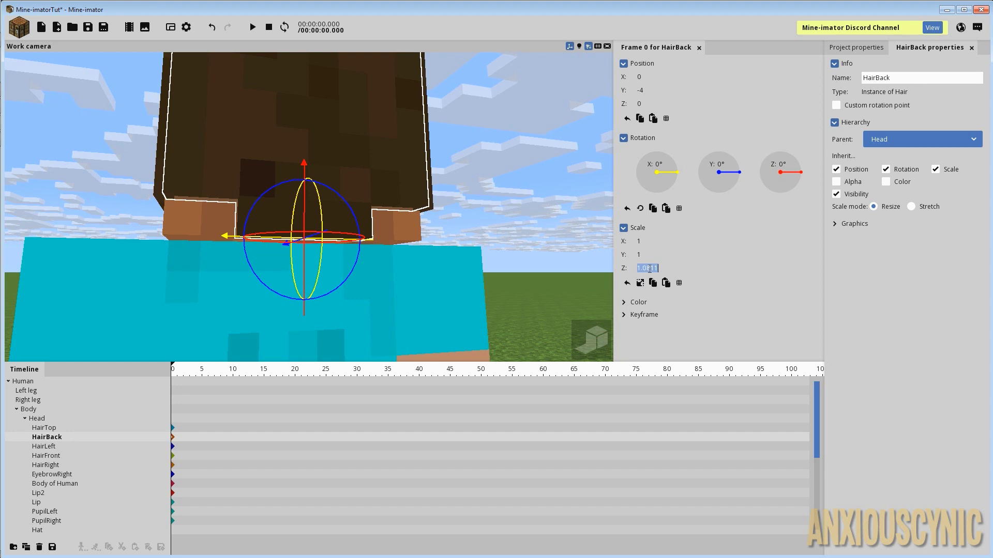
{"action": "type", "text": "."}
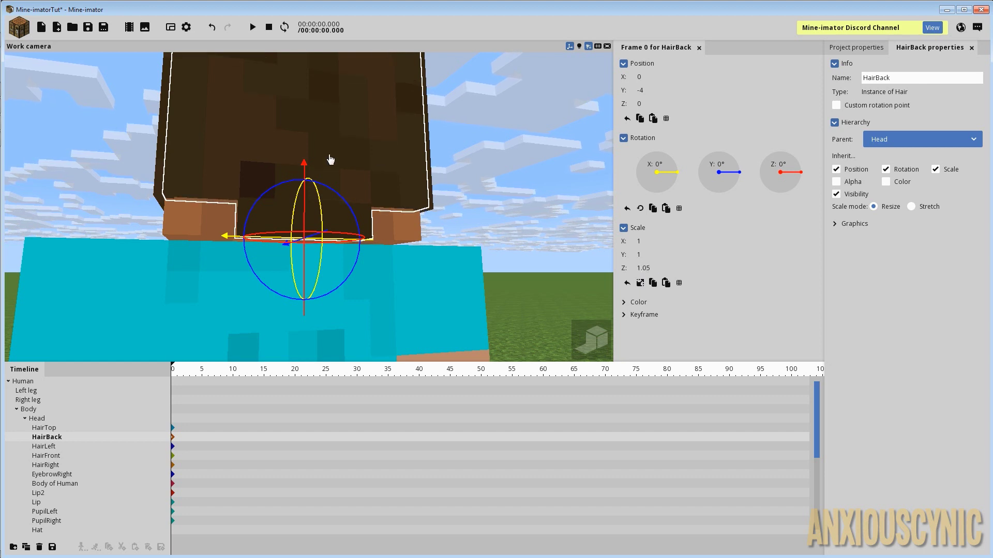
Step: Lower HairBack slightly by setting its Z position to -0.05, and deselect it
{"action": "left_click_drag", "start_coordinate": [305, 167], "coordinate": [306, 167]}
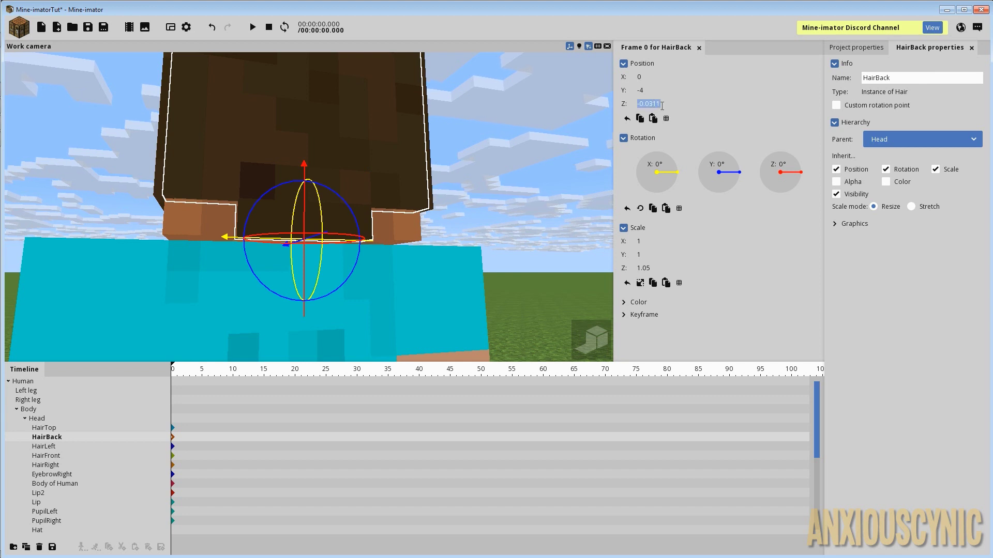
{"action": "type", "text": "-"}
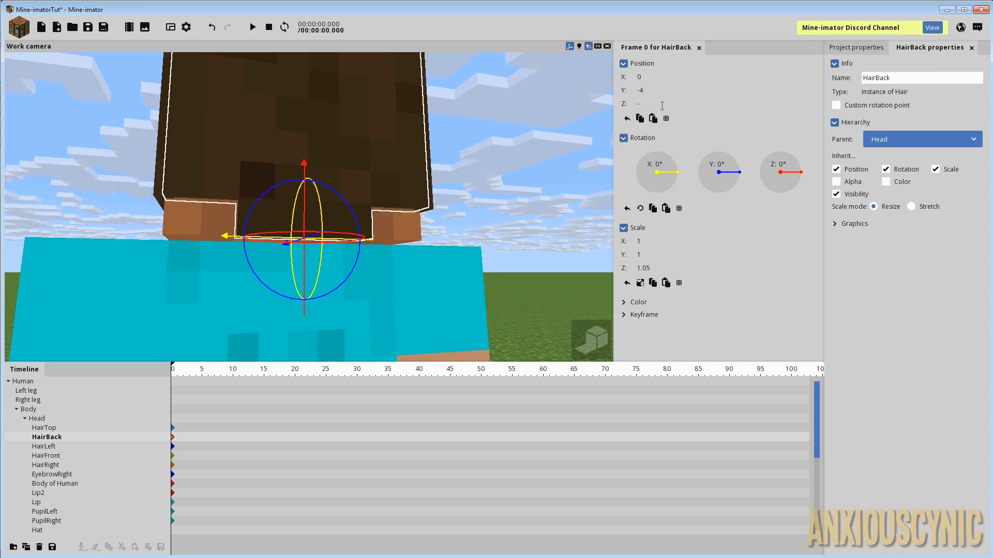
{"action": "type", "text": "5"}
{"action": "key", "text": "BackSpace"}
{"action": "type", "text": "05"}
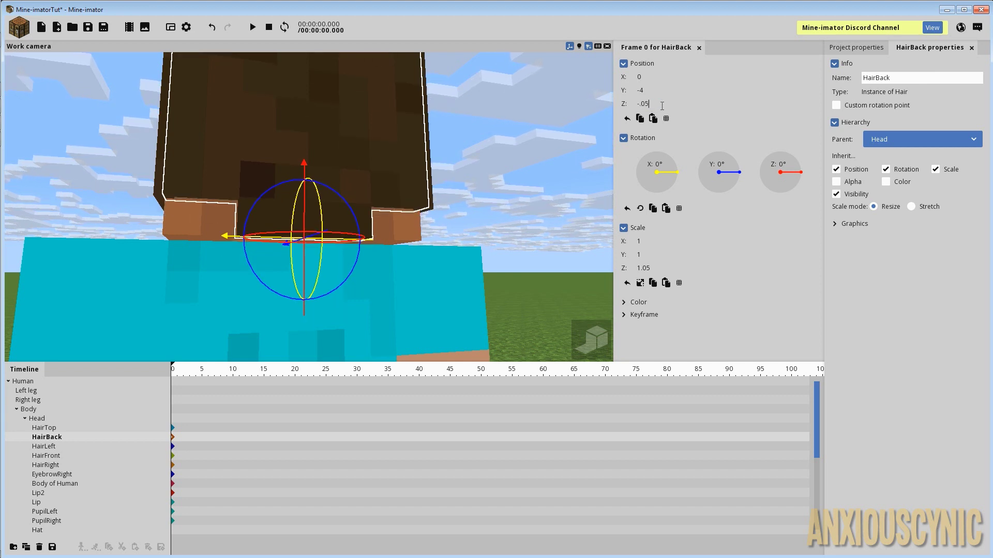
{"action": "left_click", "coordinate": [433, 156]}
Step: Inspect the hair edges from the back and side of the head, and save the project
{"action": "left_click_drag", "start_coordinate": [378, 230], "coordinate": [376, 231]}
{"action": "left_click_drag", "start_coordinate": [425, 179], "coordinate": [410, 200]}
{"action": "scroll", "coordinate": [407, 184], "scroll_direction": "down", "scroll_amount": 5}
{"action": "scroll", "coordinate": [429, 176], "scroll_direction": "up", "scroll_amount": 3}
{"action": "scroll", "coordinate": [398, 181], "scroll_direction": "up", "scroll_amount": 3}
{"action": "left_click", "coordinate": [358, 106]}
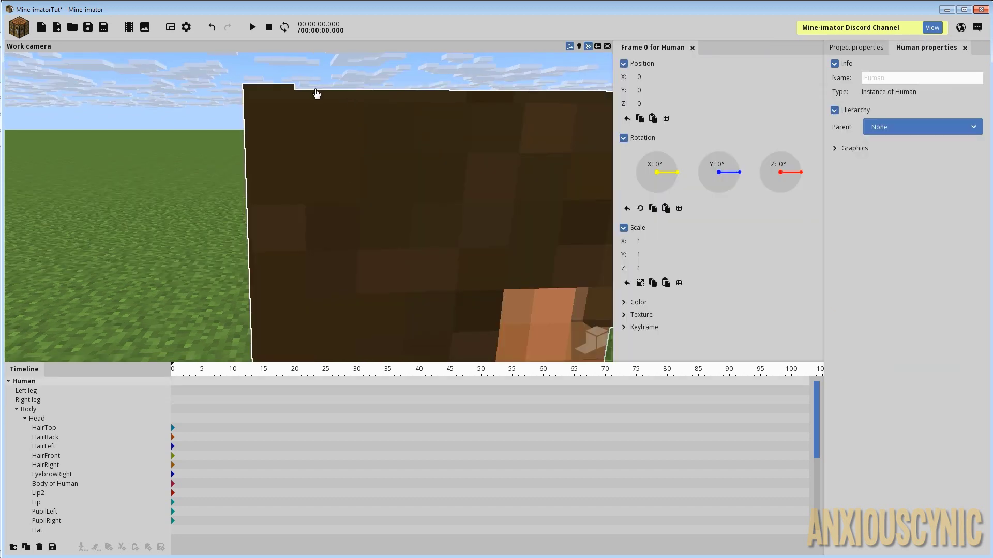
{"action": "left_click_drag", "start_coordinate": [271, 87], "coordinate": [280, 127]}
{"action": "left_click", "coordinate": [267, 117]}
{"action": "left_click_drag", "start_coordinate": [386, 145], "coordinate": [384, 126]}
{"action": "left_click", "coordinate": [443, 72]}
{"action": "right_click_drag", "start_coordinate": [506, 145], "coordinate": [501, 135]}
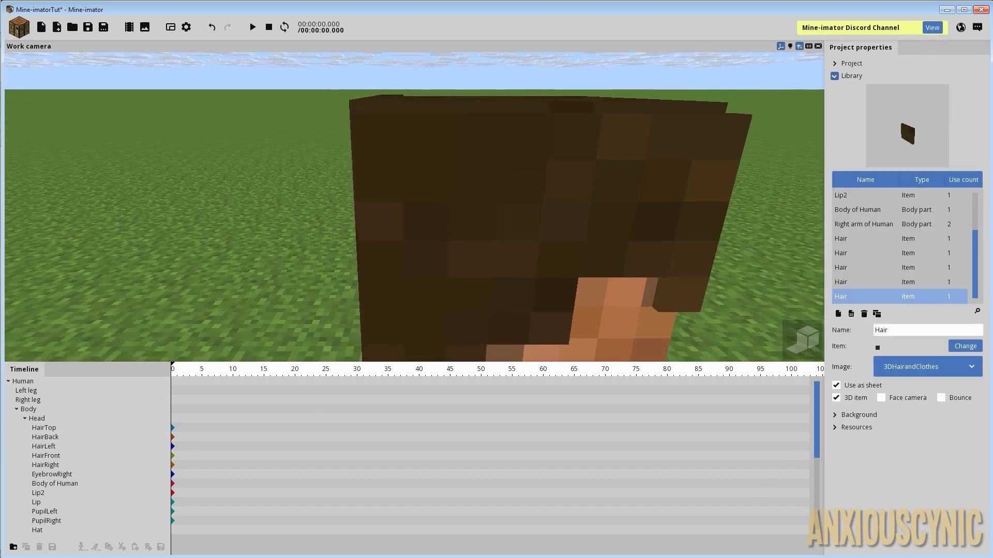
{"action": "key", "text": "ctrl+s"}
Step: Move HairBack down along the Z axis to about -0.13, and deselect it
{"action": "left_click_drag", "start_coordinate": [423, 291], "coordinate": [423, 265]}
{"action": "left_click_drag", "start_coordinate": [567, 213], "coordinate": [478, 324]}
{"action": "left_click", "coordinate": [408, 296]}
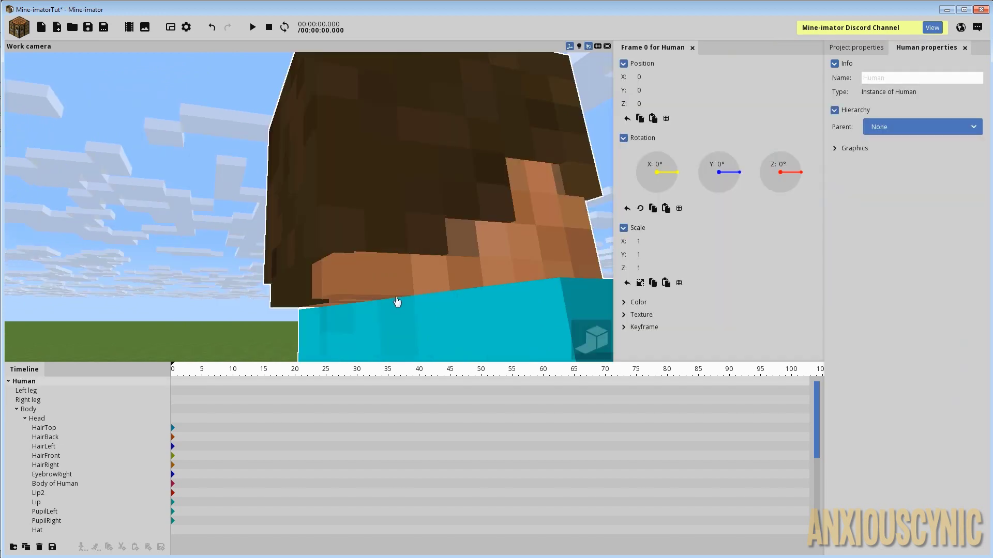
{"action": "left_click", "coordinate": [300, 270]}
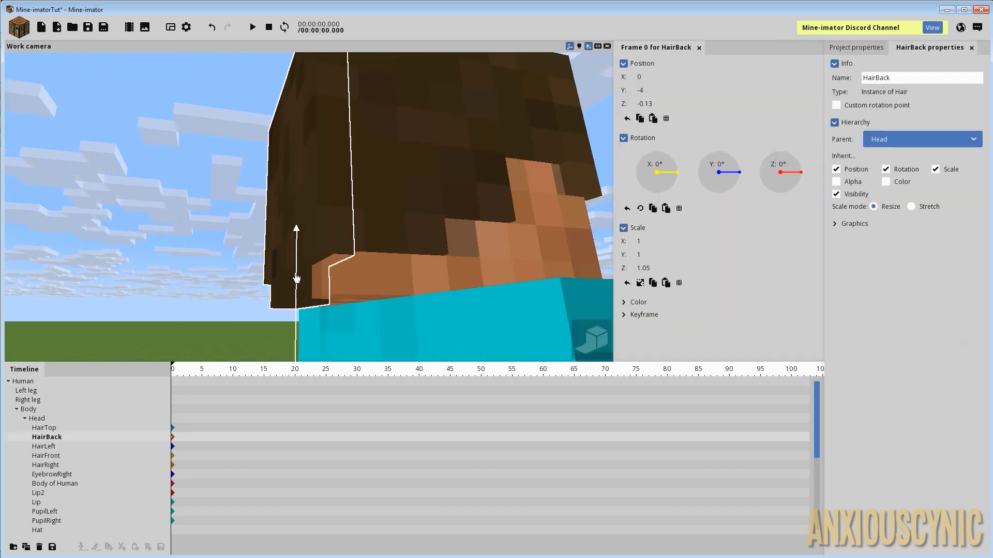
{"action": "left_click_drag", "start_coordinate": [309, 269], "coordinate": [335, 279]}
{"action": "left_click", "coordinate": [412, 135]}
Step: Check the hair from the front and sides of the head and save the project again
{"action": "left_click_drag", "start_coordinate": [428, 184], "coordinate": [207, 162]}
{"action": "scroll", "coordinate": [440, 186], "scroll_direction": "down", "scroll_amount": 6}
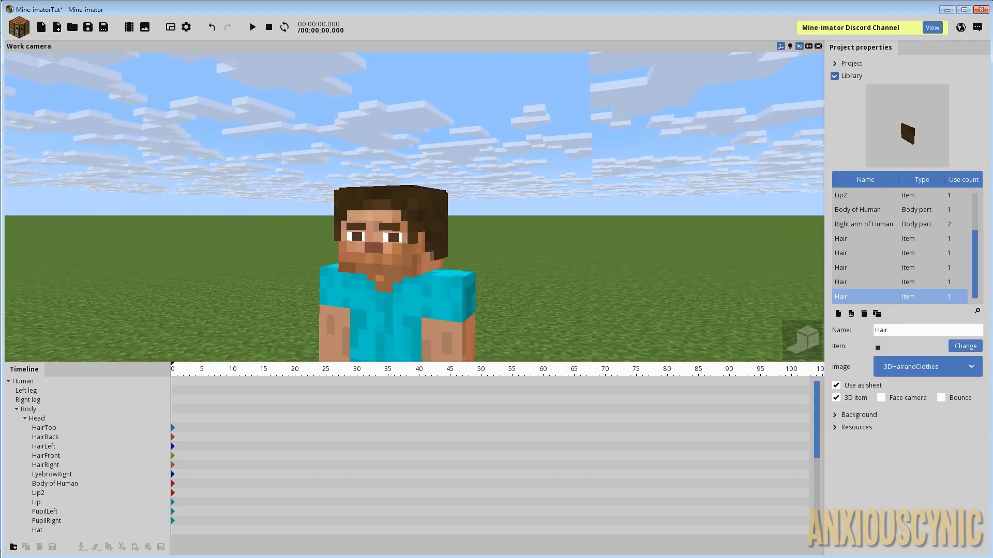
{"action": "left_click_drag", "start_coordinate": [455, 220], "coordinate": [505, 203]}
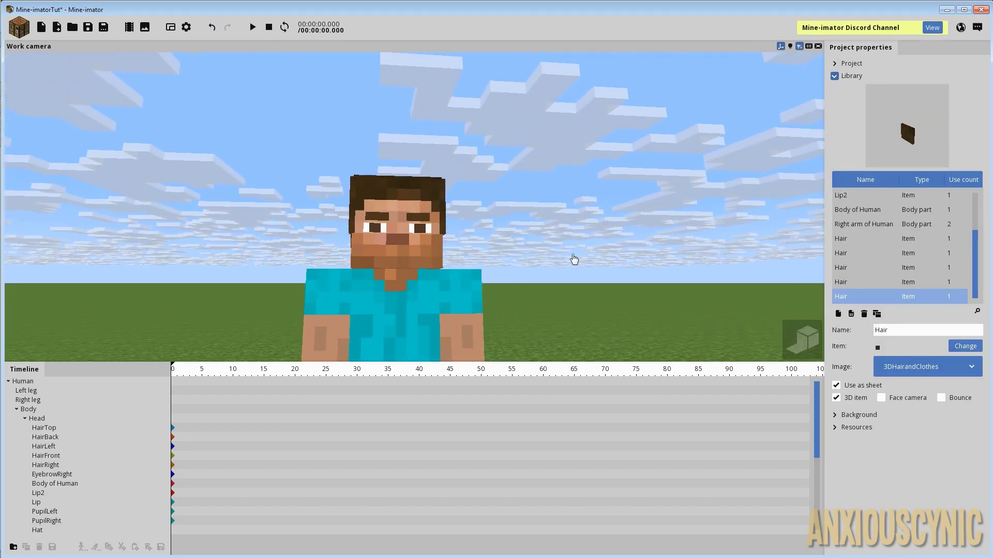
{"action": "key", "text": "ctrl+s"}
{"action": "left_click_drag", "start_coordinate": [548, 254], "coordinate": [496, 262]}
{"action": "scroll", "coordinate": [492, 265], "scroll_direction": "up", "scroll_amount": 6}
{"action": "left_click_drag", "start_coordinate": [538, 225], "coordinate": [436, 216]}
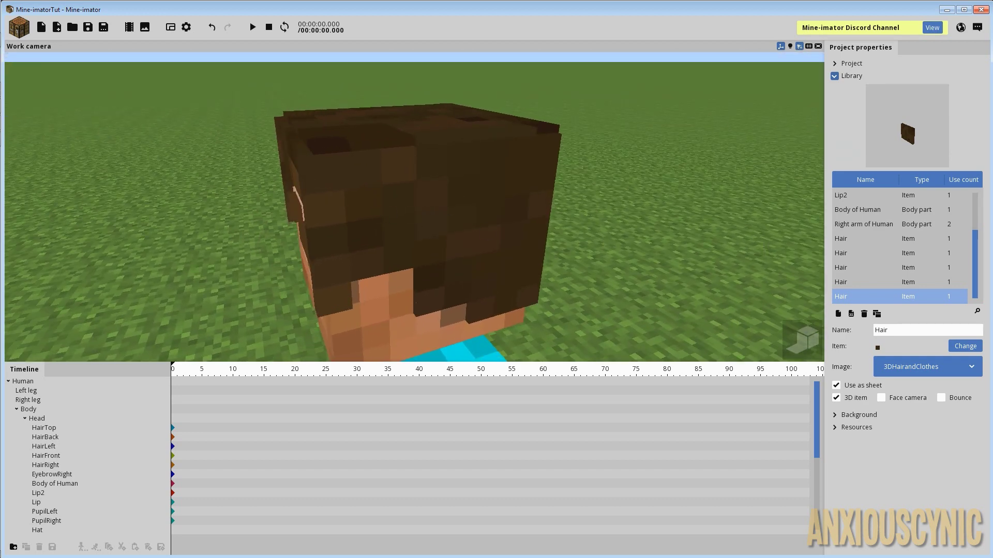
Step: Reduce the X scale of HairLeft and HairRight to 1.05, save the project and deselect the pieces
{"action": "left_click", "coordinate": [408, 213]}
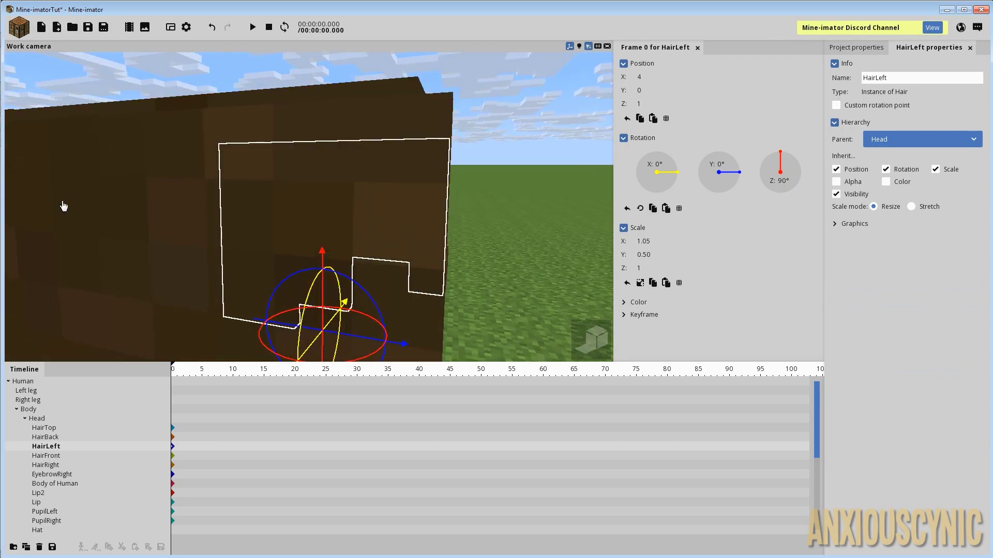
{"action": "left_click", "coordinate": [63, 206]}
{"action": "left_click", "coordinate": [654, 240]}
{"action": "left_click_drag", "start_coordinate": [532, 214], "coordinate": [305, 227]}
{"action": "key", "text": "ctrl+s"}
{"action": "left_click", "coordinate": [348, 192]}
{"action": "scroll", "coordinate": [348, 195], "scroll_direction": "down", "scroll_amount": 4}
{"action": "left_click_drag", "start_coordinate": [413, 205], "coordinate": [419, 214]}
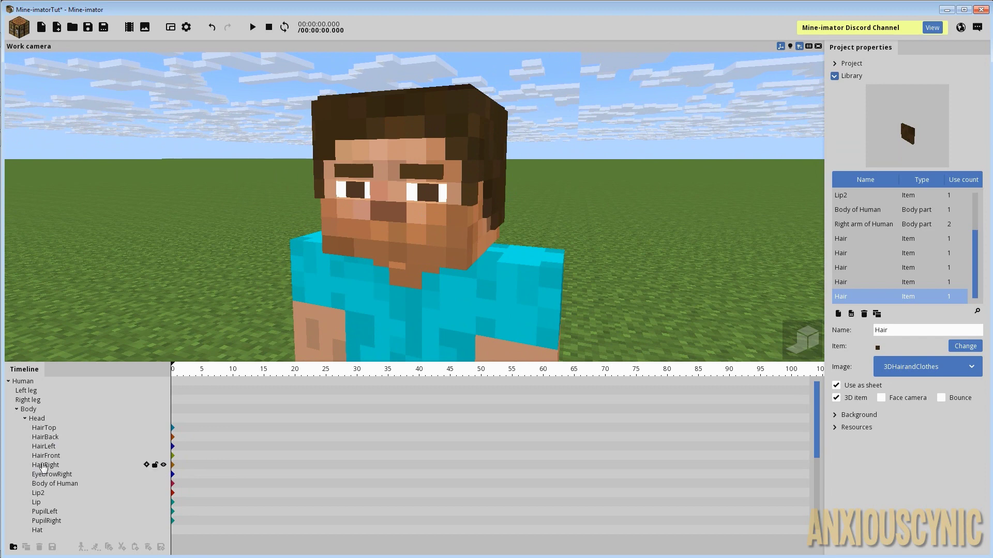
Step: Group HairTop, HairBack, HairLeft, HairFront and HairRight in a new folder under Head
{"action": "left_click", "coordinate": [43, 465]}
{"action": "left_click_drag", "start_coordinate": [17, 426], "coordinate": [66, 470]}
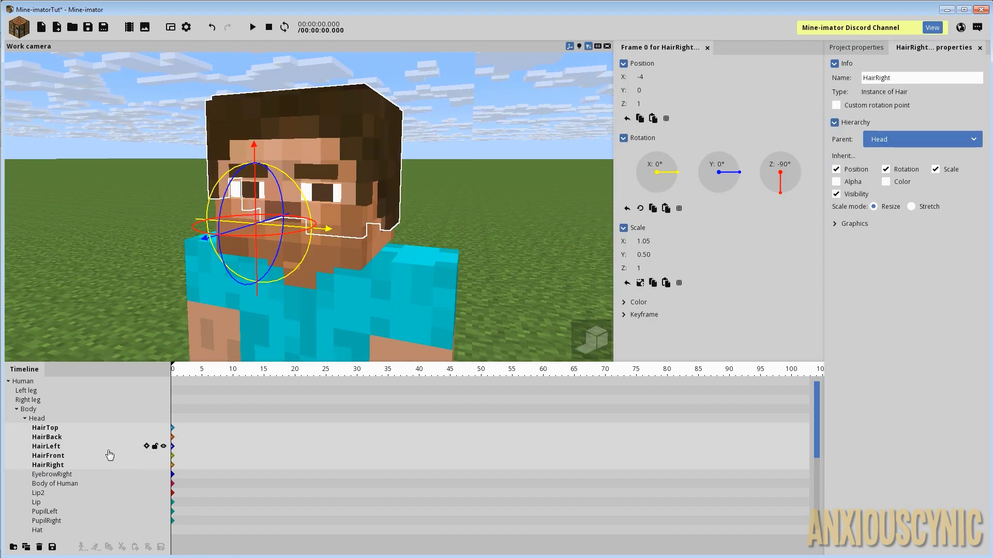
{"action": "left_click", "coordinate": [24, 548]}
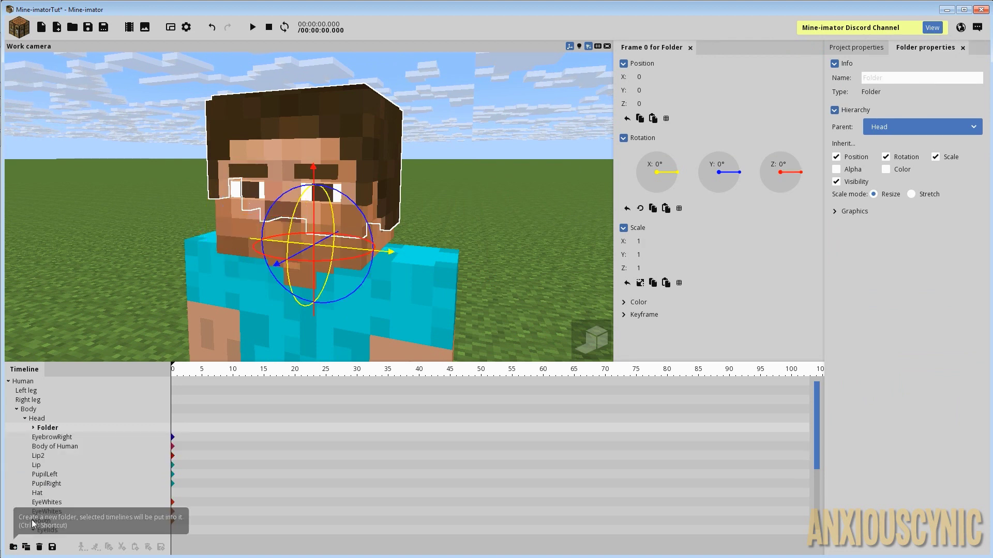
Step: Name the new hair folder 3DHair and deselect it
{"action": "left_click", "coordinate": [883, 78]}
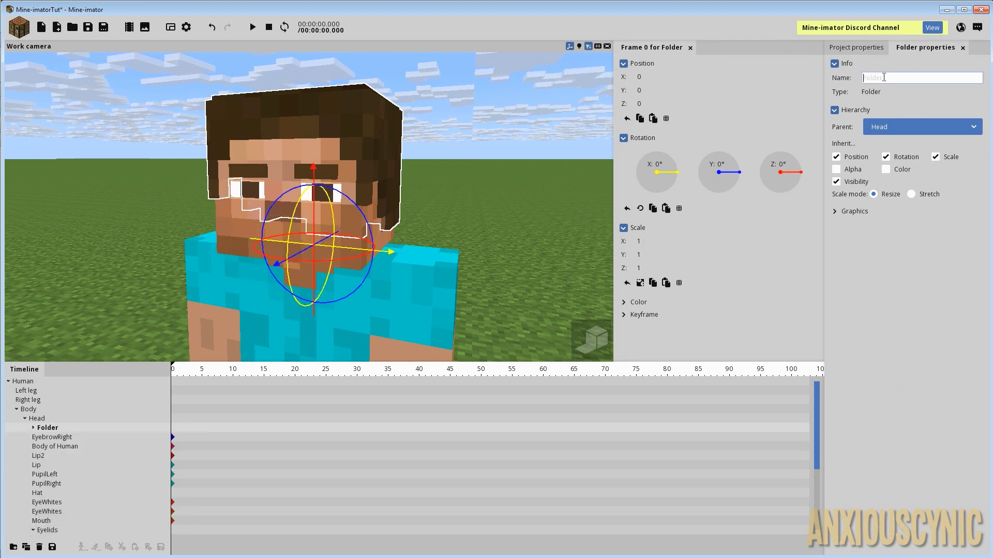
{"action": "type", "text": "3DH"}
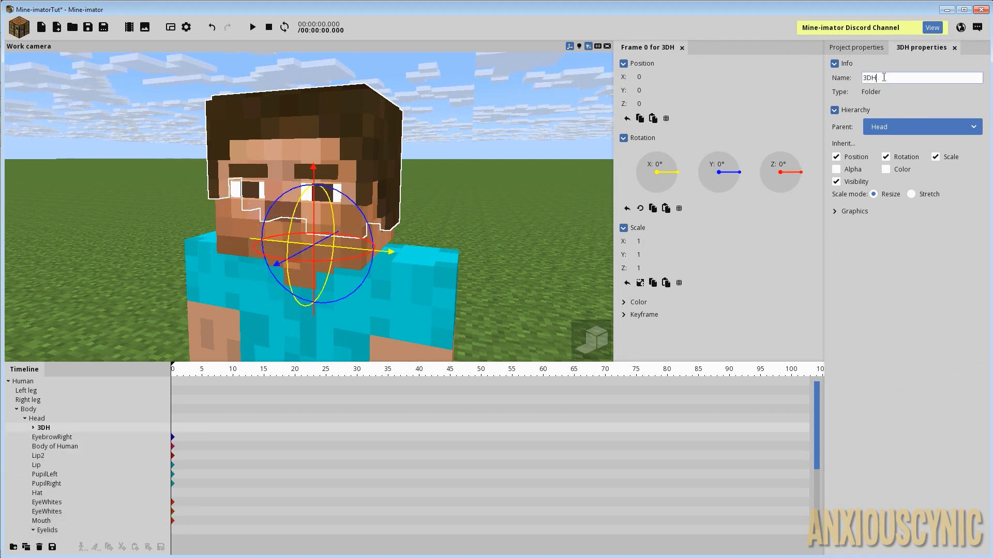
{"action": "type", "text": "Air"}
{"action": "key", "text": "BackSpace"}
{"action": "key", "text": "BackSpace"}
{"action": "key", "text": "BackSpace"}
{"action": "type", "text": "air"}
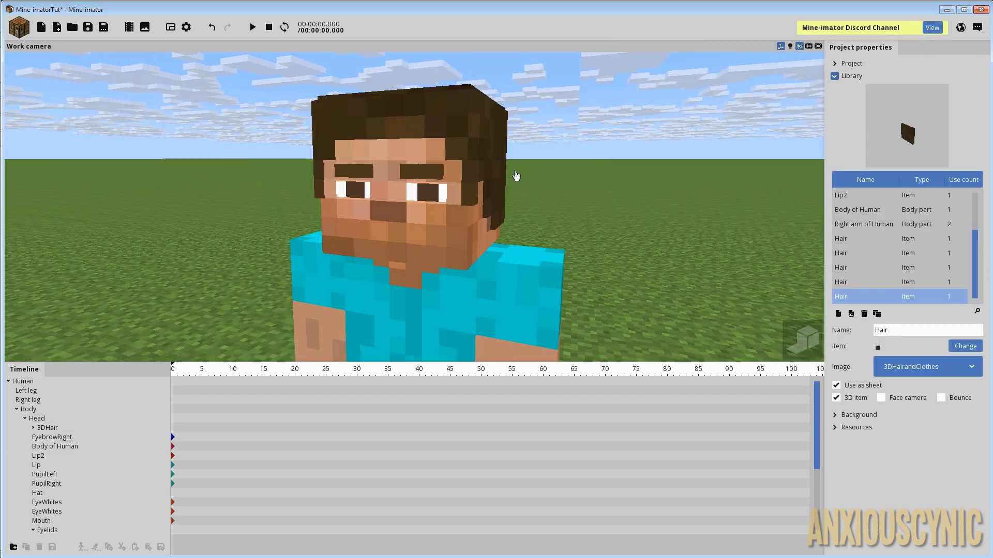
Step: Expand the 3DHair folder, try moving the whole folder upward, undo the move and deselect it
{"action": "left_click", "coordinate": [33, 428]}
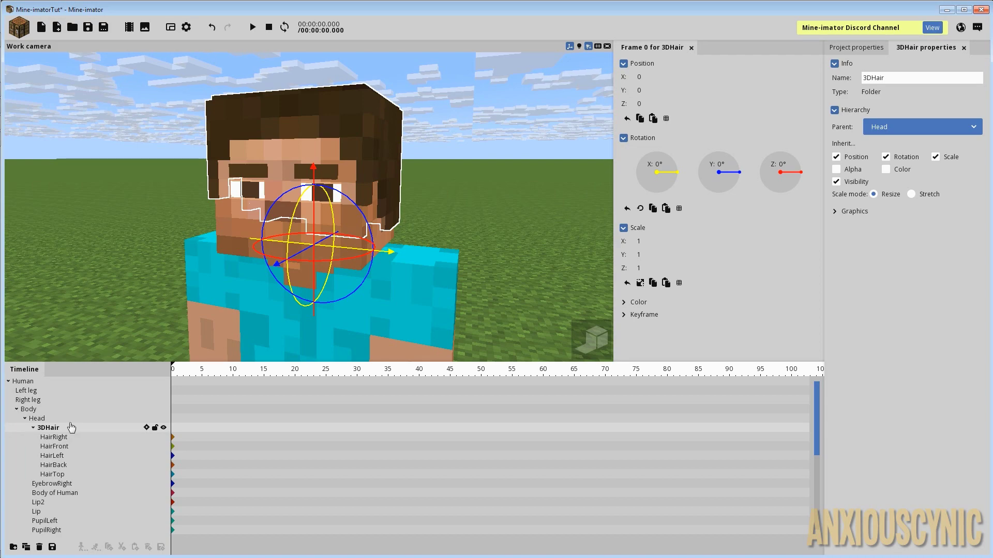
{"action": "mouse_move", "coordinate": [443, 173]}
{"action": "left_mouse_down"}
{"action": "mouse_move", "coordinate": [336, 172]}
{"action": "mouse_move", "coordinate": [331, 223]}
{"action": "mouse_move", "coordinate": [434, 173]}
{"action": "left_mouse_up"}
{"action": "left_click_drag", "start_coordinate": [314, 170], "coordinate": [333, 61]}
{"action": "key", "text": "ctrl+z"}
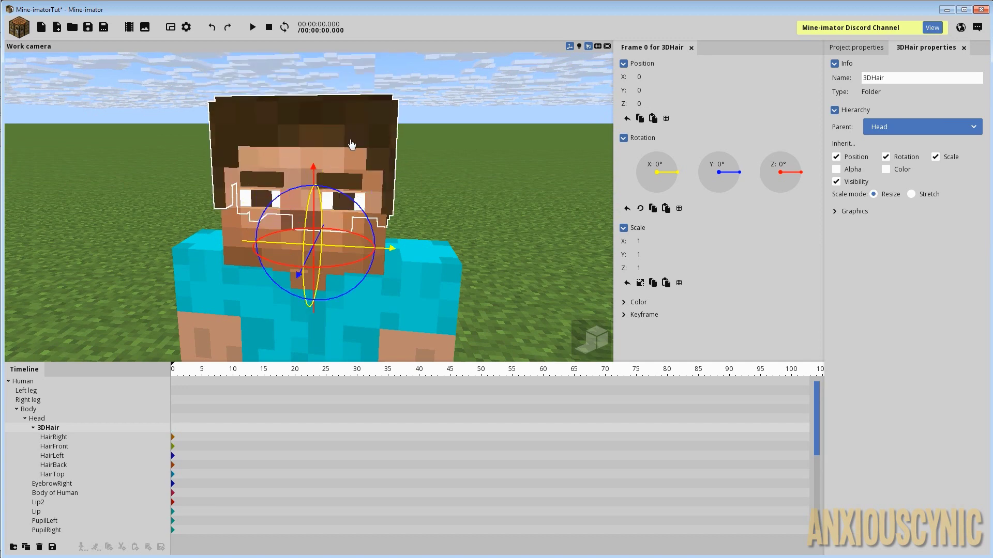
{"action": "left_click", "coordinate": [516, 206]}
Step: Examine the character's torso and arms from the front in preparation for the clothes
{"action": "middle_click_drag", "start_coordinate": [517, 208], "coordinate": [518, 210]}
{"action": "left_click_drag", "start_coordinate": [518, 210], "coordinate": [518, 210]}
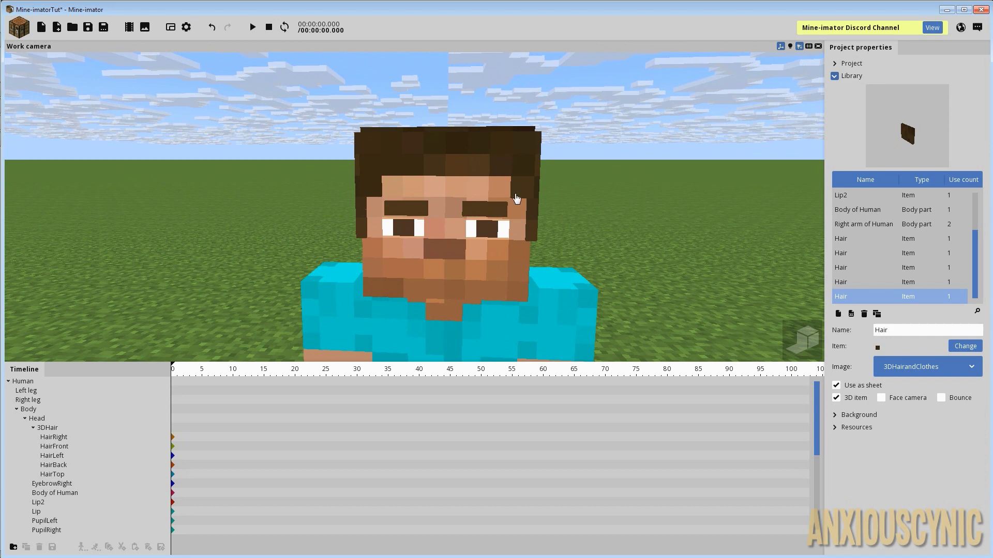
{"action": "right_click_drag", "start_coordinate": [513, 193], "coordinate": [513, 193]}
{"action": "left_click_drag", "start_coordinate": [511, 218], "coordinate": [511, 218]}
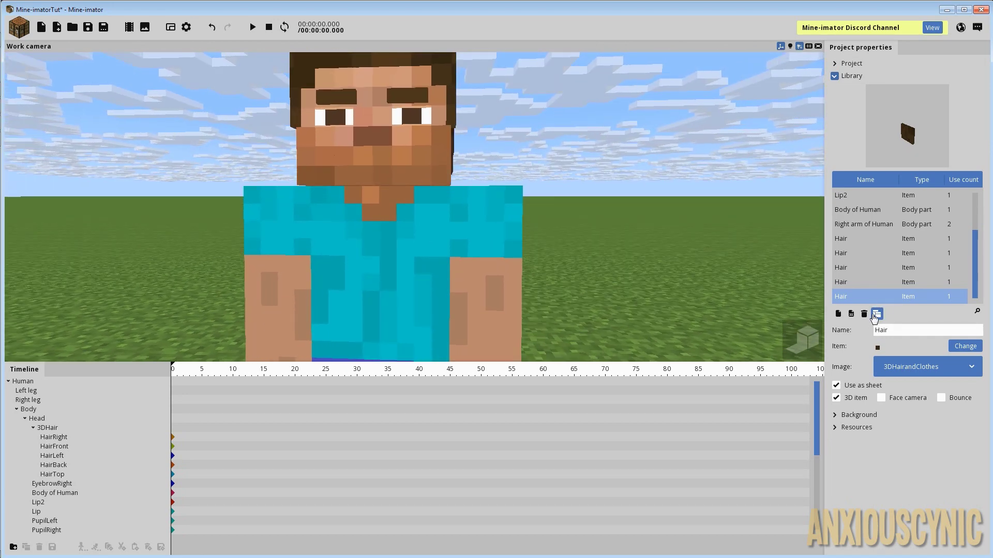
Step: Duplicate the last Hair library item, name the copy 3DClothes and set its item to the first blue shirt piece, with the neckline cutout
{"action": "left_click", "coordinate": [877, 314]}
{"action": "scroll", "coordinate": [976, 250], "scroll_direction": "down", "scroll_amount": 1}
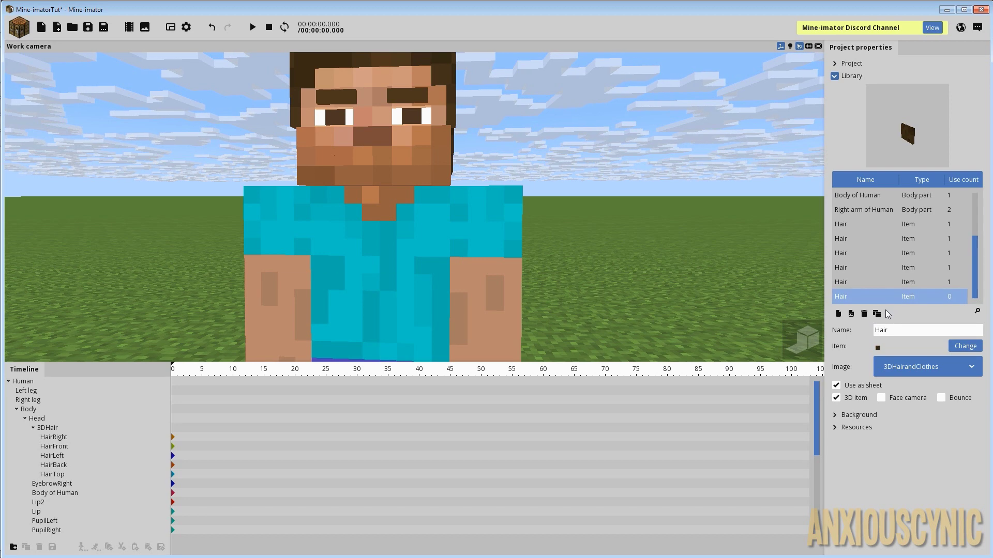
{"action": "left_click", "coordinate": [910, 330]}
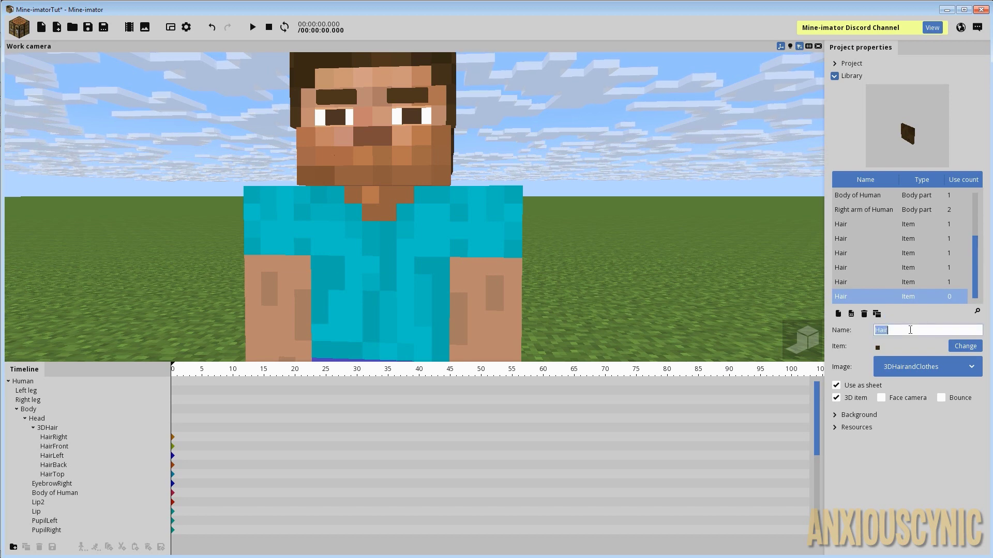
{"action": "type", "text": "3DClothes"}
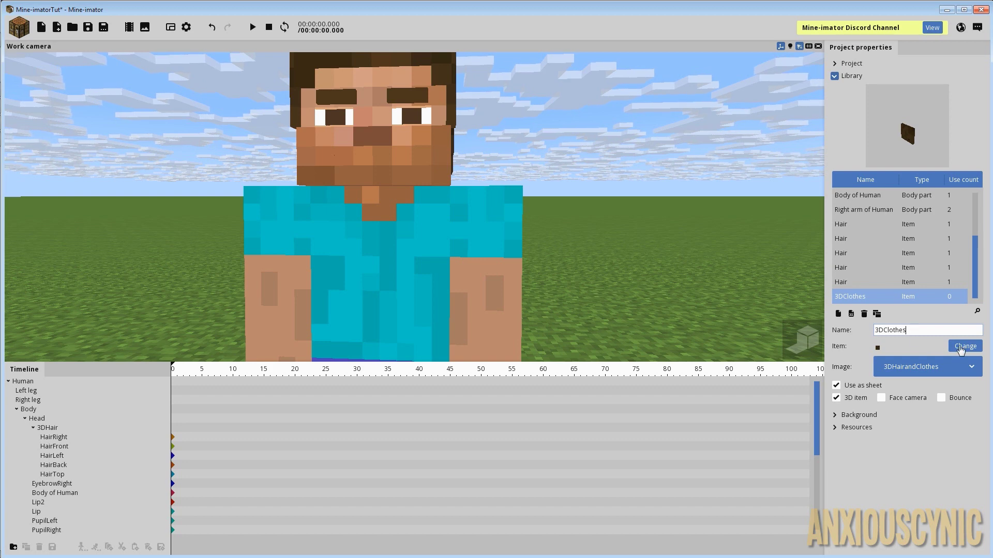
{"action": "left_click", "coordinate": [964, 346]}
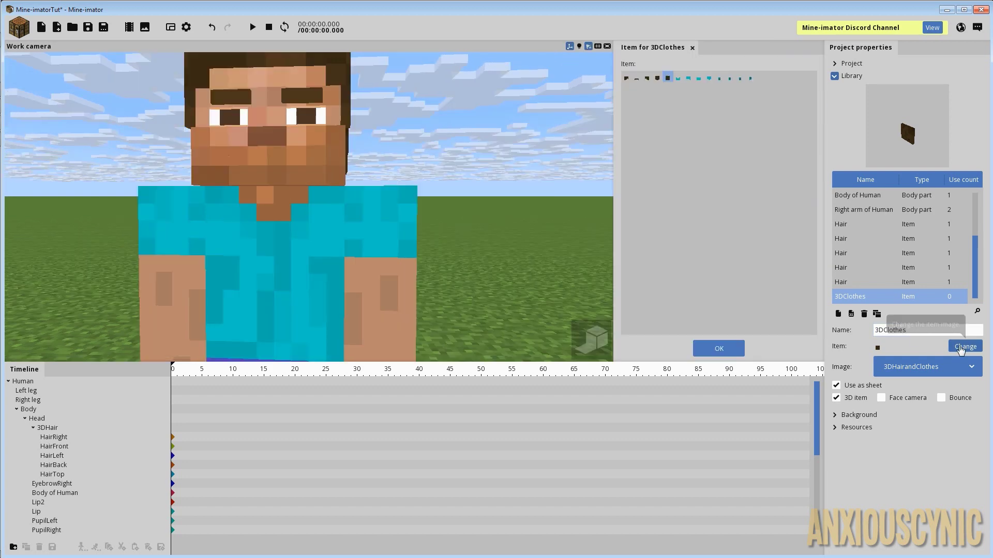
{"action": "left_click", "coordinate": [678, 79]}
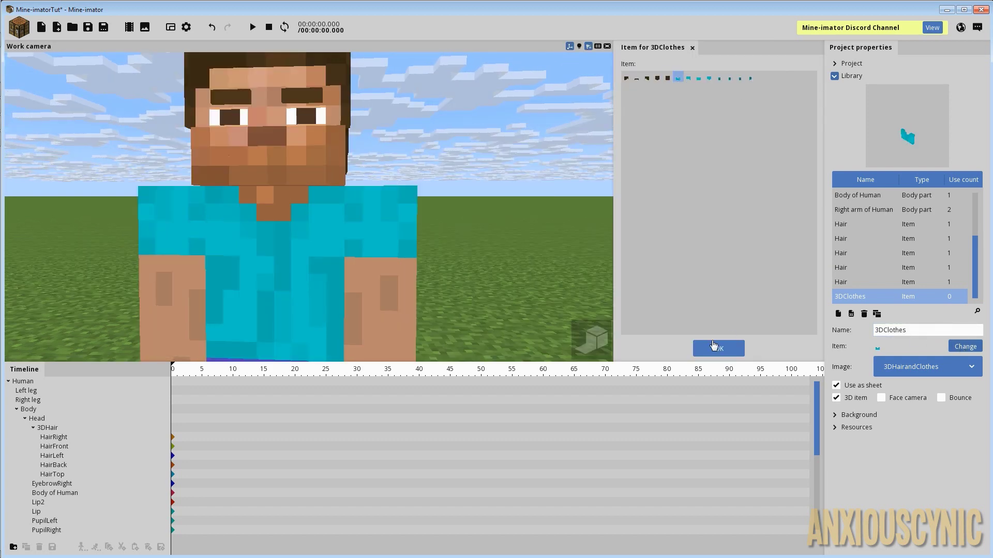
{"action": "left_click", "coordinate": [713, 347]}
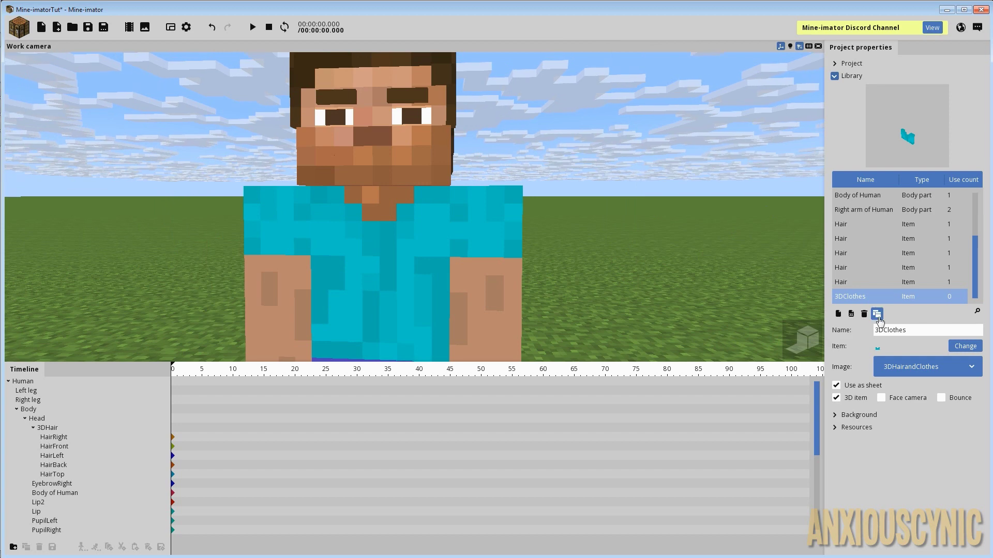
Step: Duplicate the 3DClothes library item and set the copy's item to the second blue shirt piece
{"action": "left_click", "coordinate": [878, 315]}
{"action": "scroll", "coordinate": [978, 259], "scroll_direction": "down", "scroll_amount": 1}
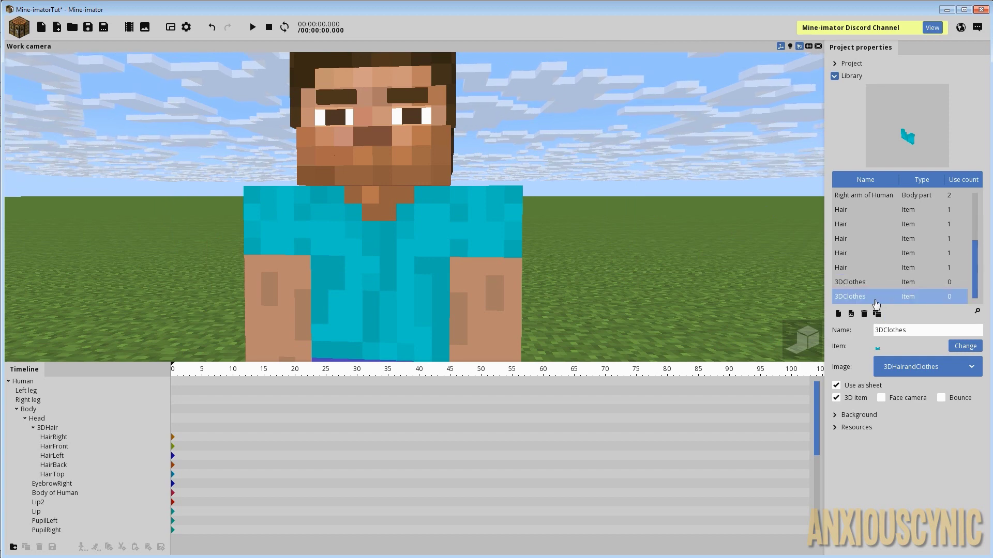
{"action": "left_click", "coordinate": [954, 348]}
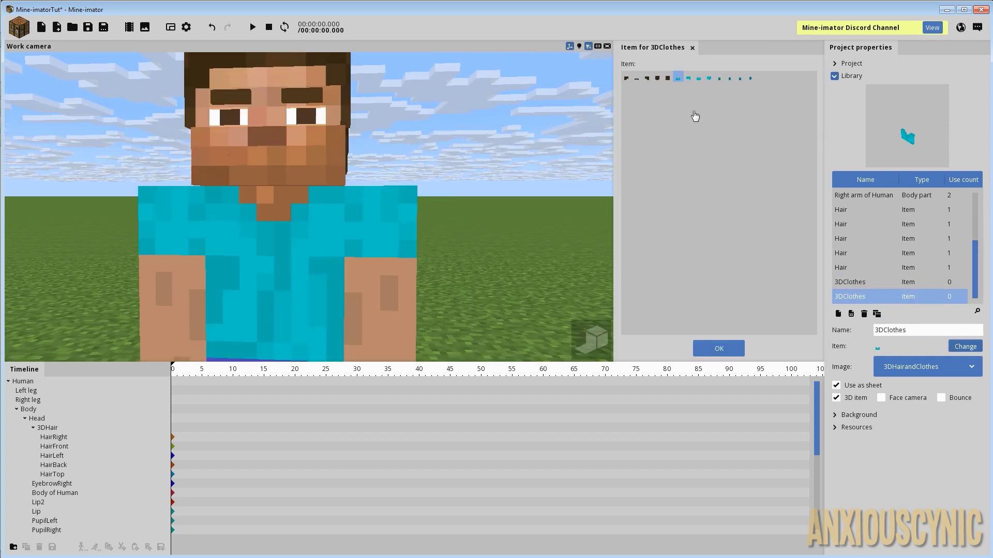
{"action": "left_click", "coordinate": [689, 78]}
{"action": "left_click", "coordinate": [718, 348]}
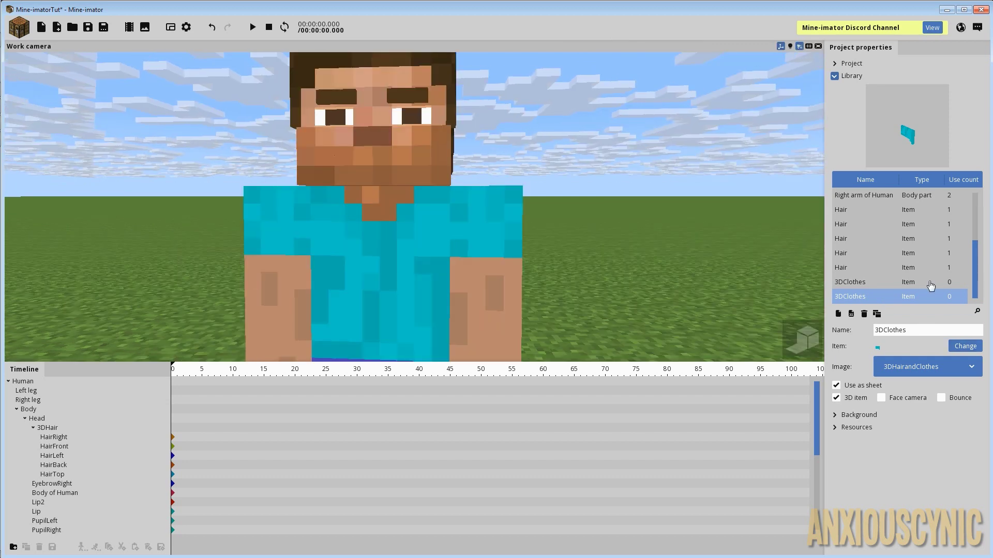
Step: Create an instance of each of the two 3DClothes library items in the scene
{"action": "left_click", "coordinate": [906, 282]}
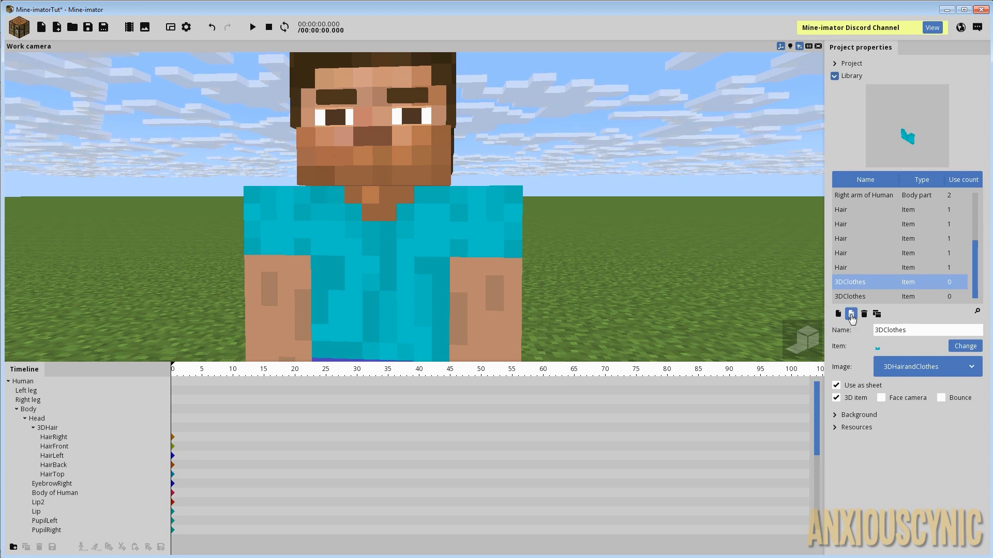
{"action": "left_click", "coordinate": [851, 316]}
{"action": "left_click", "coordinate": [873, 298]}
{"action": "left_click", "coordinate": [852, 315]}
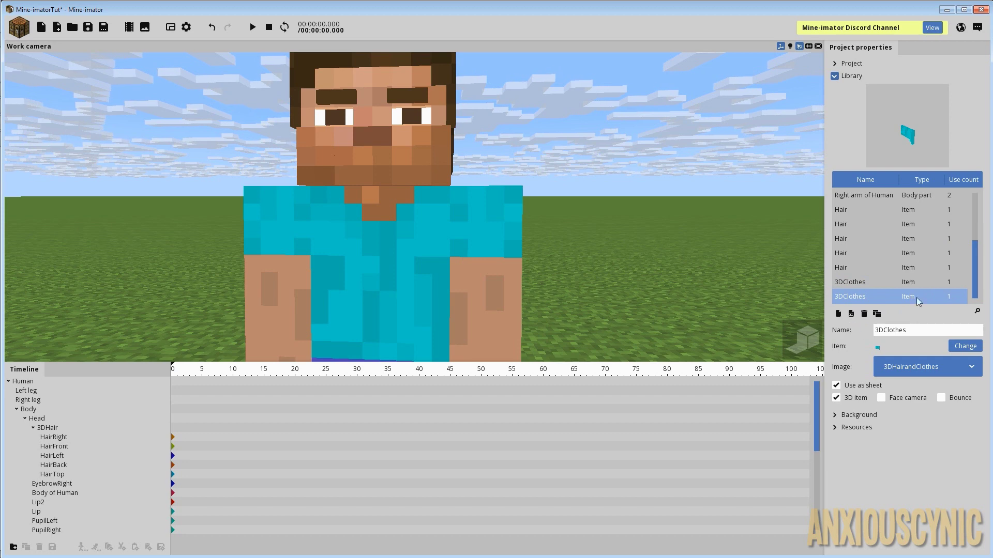
Step: Parent both 3DClothes instances to the character's Body
{"action": "right_click_drag", "start_coordinate": [623, 230], "coordinate": [614, 235]}
{"action": "left_click_drag", "start_coordinate": [614, 235], "coordinate": [582, 234]}
{"action": "scroll", "coordinate": [574, 232], "scroll_direction": "down", "scroll_amount": 3}
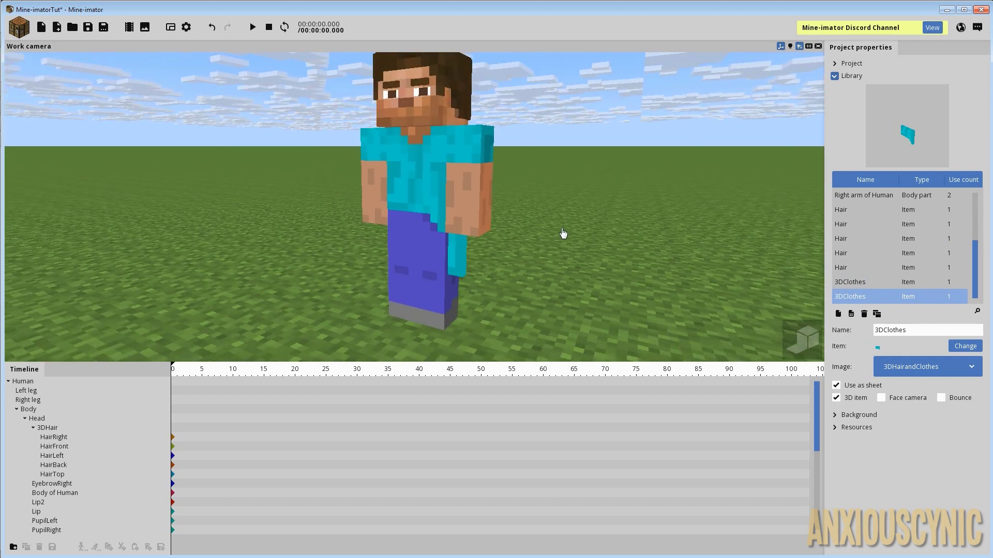
{"action": "left_click", "coordinate": [16, 409]}
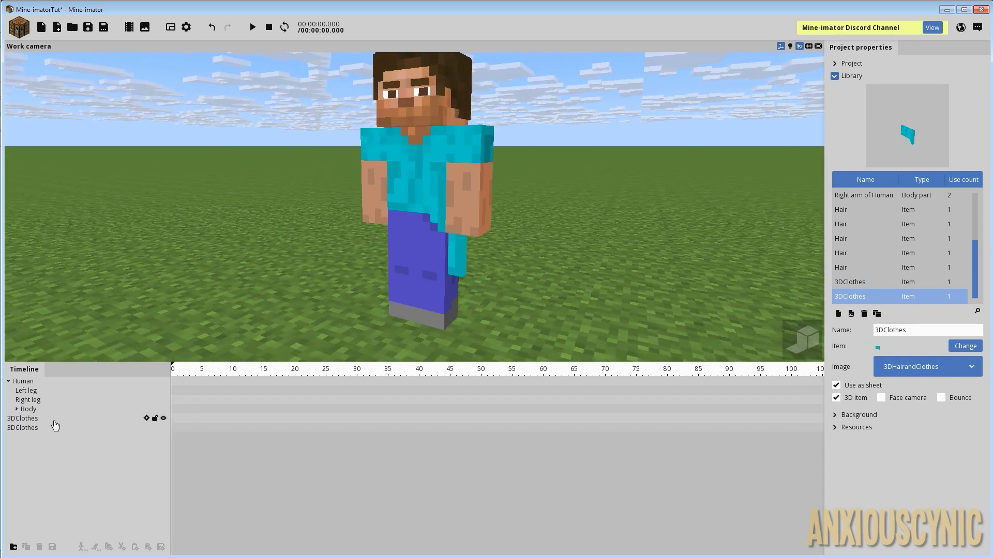
{"action": "left_click", "coordinate": [26, 419]}
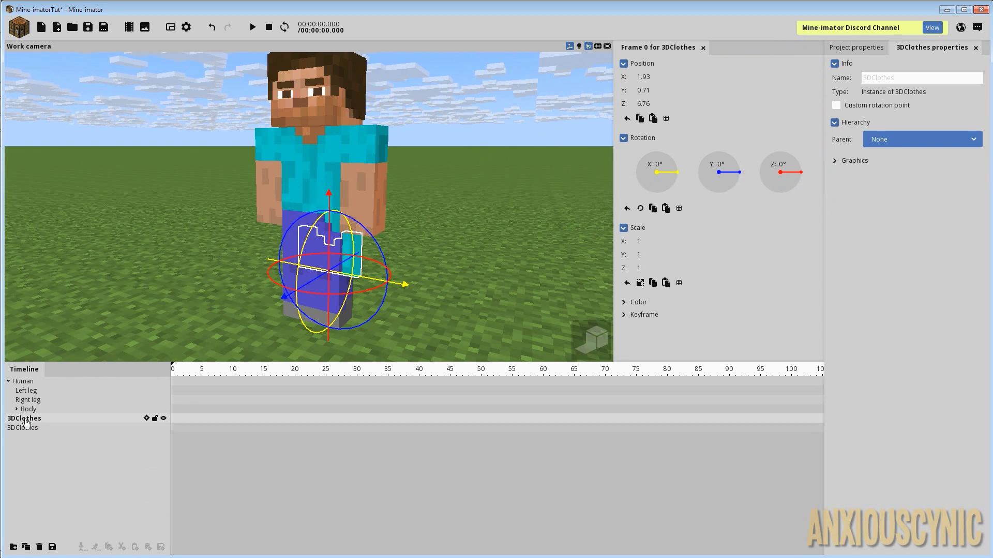
{"action": "left_click_drag", "start_coordinate": [27, 422], "coordinate": [23, 410]}
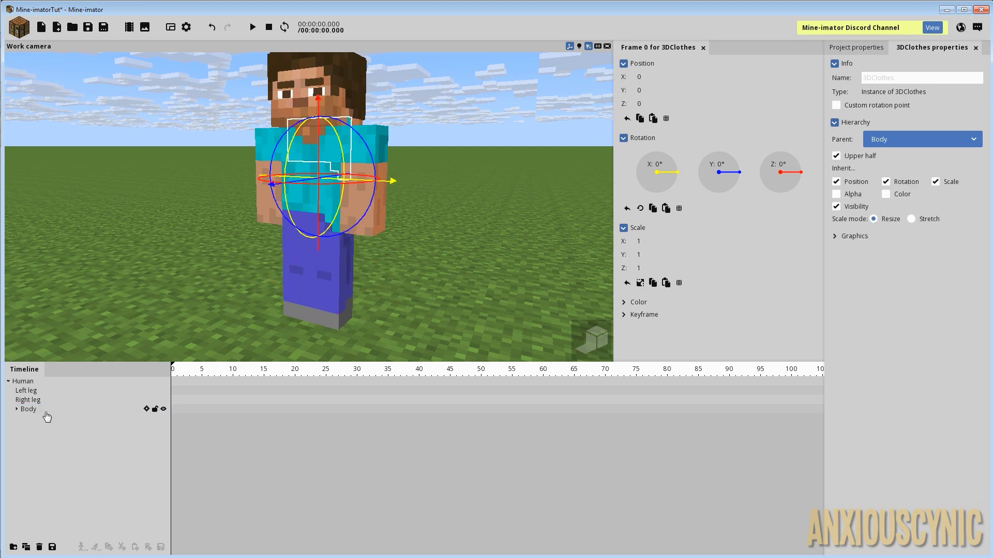
Step: Rename the 3DClothes instance with the neckline cutout under Body as FrontTop
{"action": "left_click", "coordinate": [16, 409]}
{"action": "left_click", "coordinate": [33, 428]}
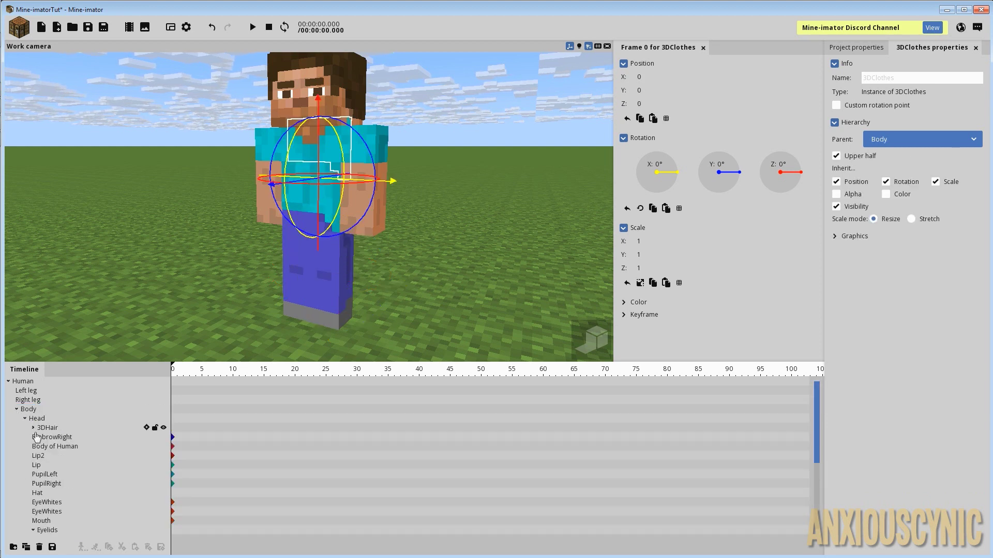
{"action": "scroll", "coordinate": [52, 454], "scroll_direction": "down", "scroll_amount": 3}
{"action": "left_click", "coordinate": [886, 76]}
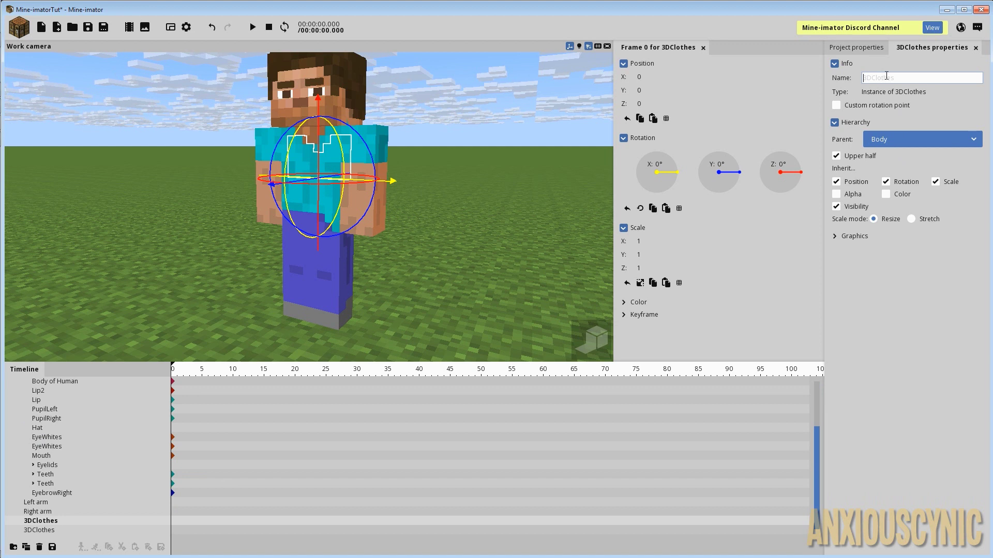
{"action": "type", "text": "FrontTop"}
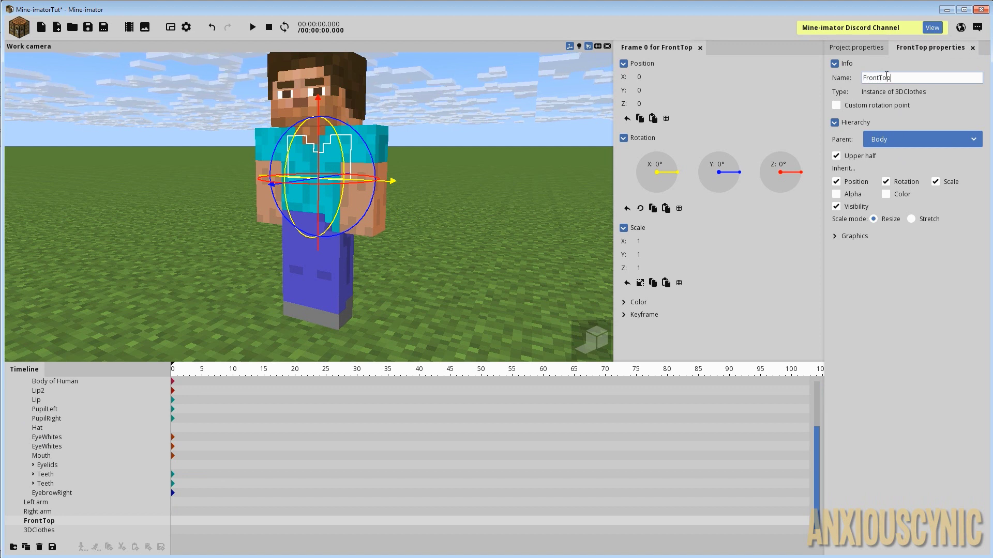
Step: Rename the remaining 3DClothes instance under Body as FrontBottom
{"action": "left_click", "coordinate": [39, 530]}
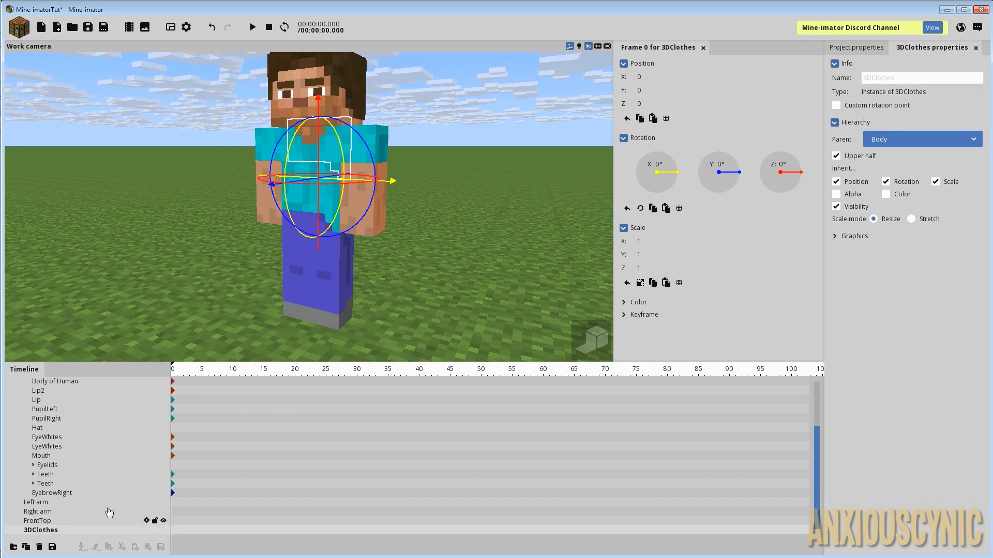
{"action": "left_click", "coordinate": [889, 76]}
{"action": "type", "text": "FrontBotyto"}
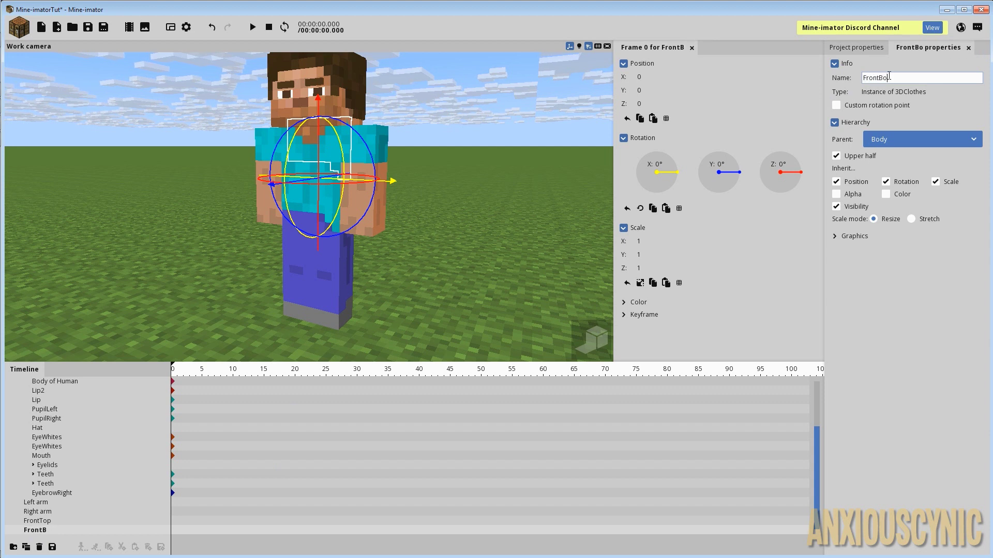
{"action": "key", "text": "BackSpace"}
{"action": "key", "text": "BackSpace"}
{"action": "key", "text": "BackSpace"}
{"action": "type", "text": "tom"}
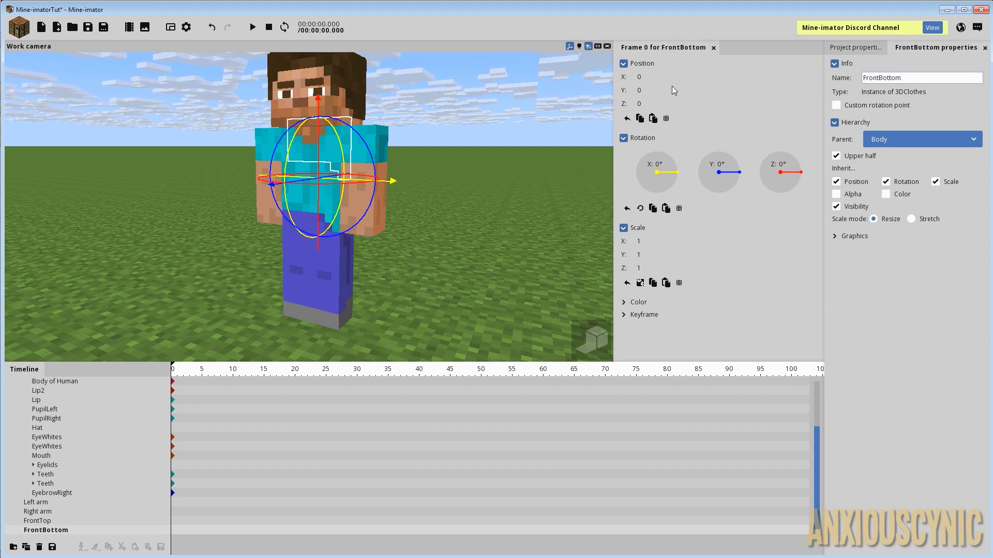
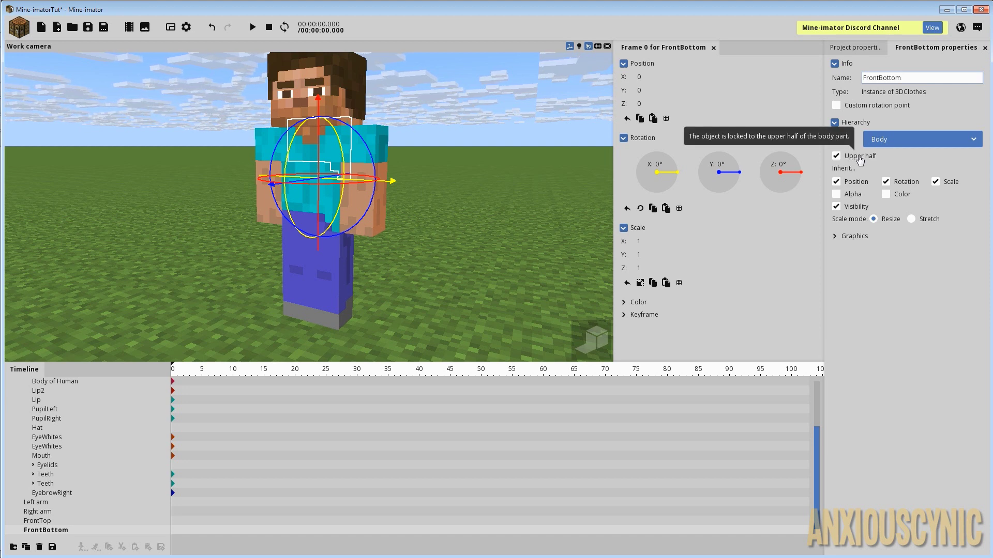
Step: Unlock FrontBottom from the upper half of the body and set its Y position to 2
{"action": "left_click", "coordinate": [859, 159]}
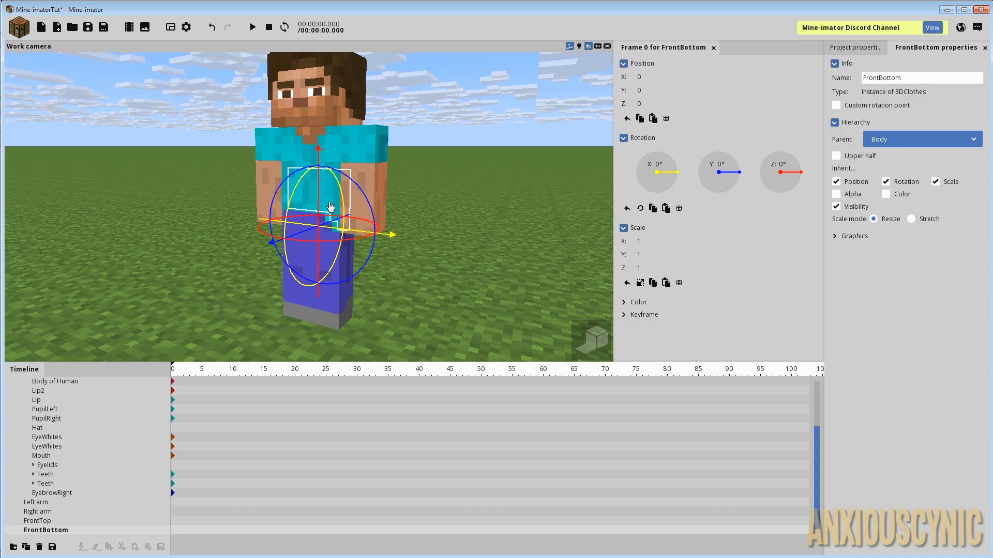
{"action": "left_click_drag", "start_coordinate": [422, 216], "coordinate": [355, 209]}
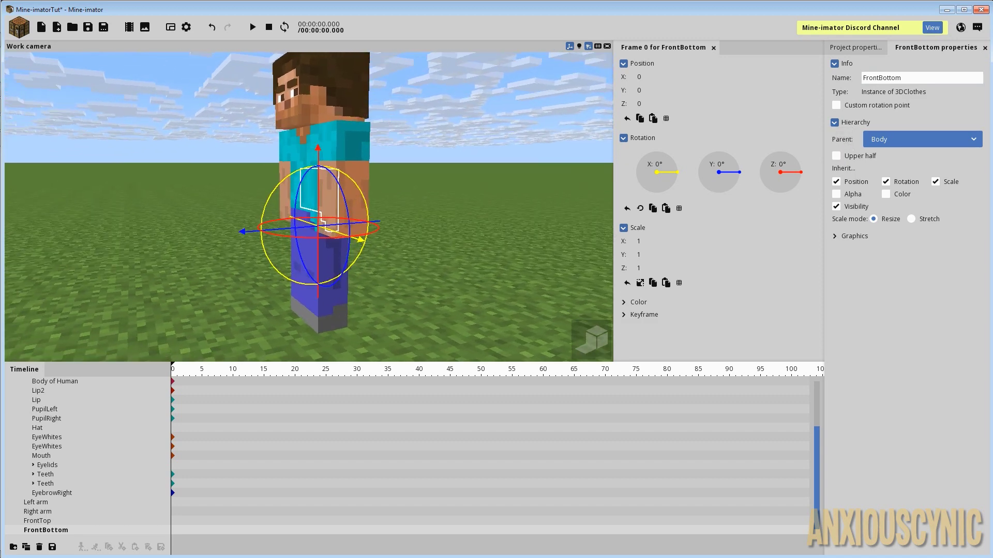
{"action": "scroll", "coordinate": [434, 280], "scroll_direction": "up", "scroll_amount": 5}
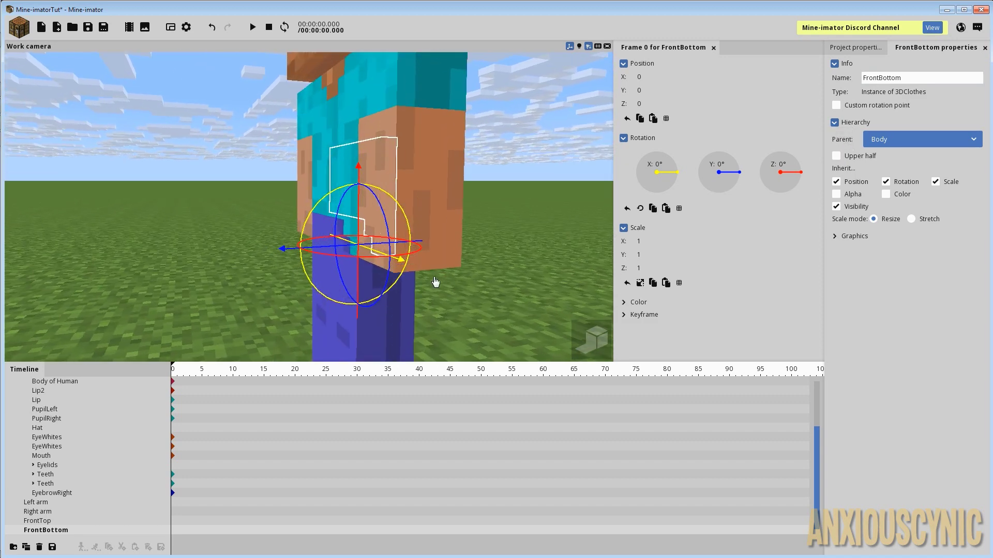
{"action": "left_click_drag", "start_coordinate": [467, 273], "coordinate": [393, 252]}
{"action": "left_click", "coordinate": [642, 90]}
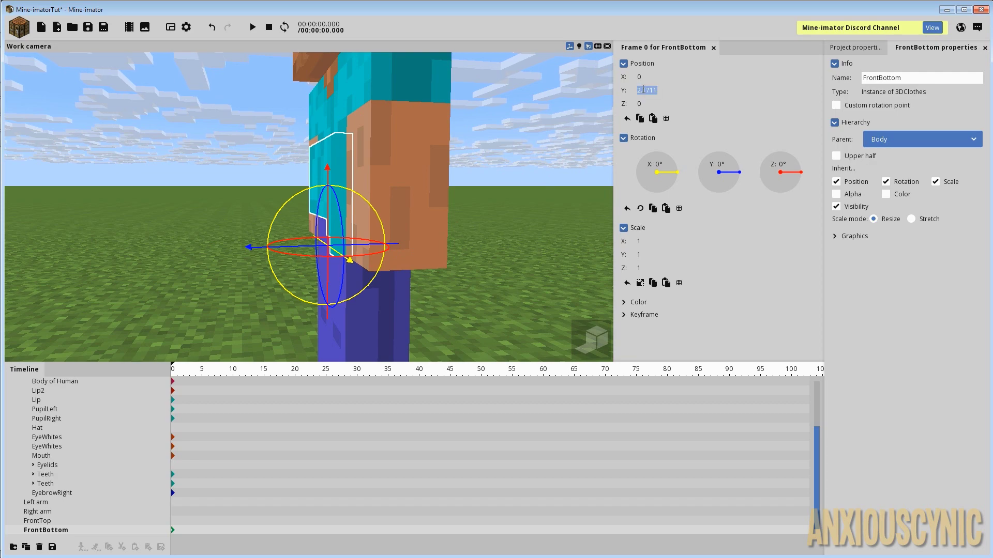
{"action": "type", "text": "2"}
{"action": "mouse_move", "coordinate": [394, 128]}
{"action": "left_mouse_down"}
{"action": "mouse_move", "coordinate": [434, 173]}
{"action": "mouse_move", "coordinate": [522, 197]}
{"action": "mouse_move", "coordinate": [563, 144]}
{"action": "mouse_move", "coordinate": [394, 130]}
{"action": "left_mouse_up"}
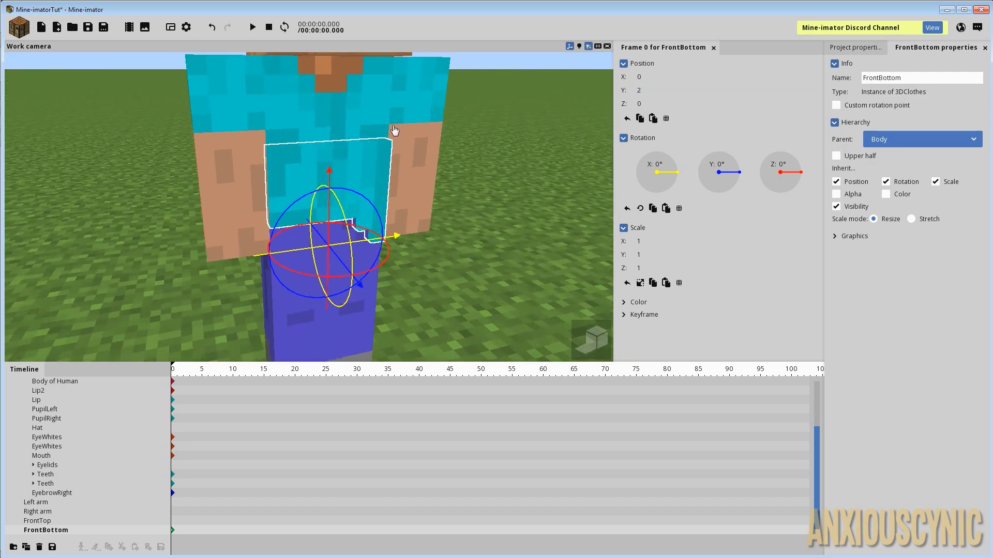
Step: Set FrontTop's Y position to 2 and save the project
{"action": "left_click", "coordinate": [41, 522]}
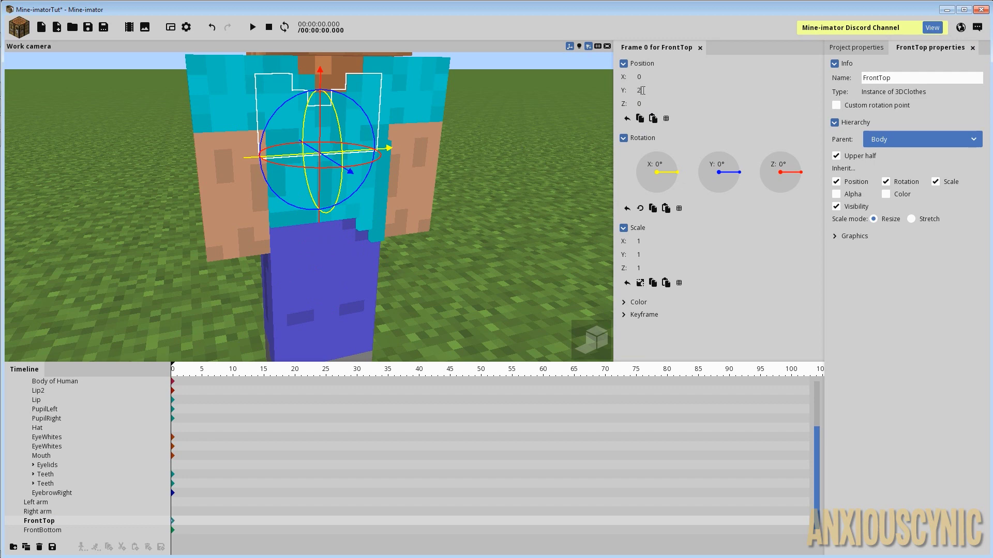
{"action": "left_click_drag", "start_coordinate": [491, 115], "coordinate": [485, 229]}
{"action": "key", "text": "ctrl+s"}
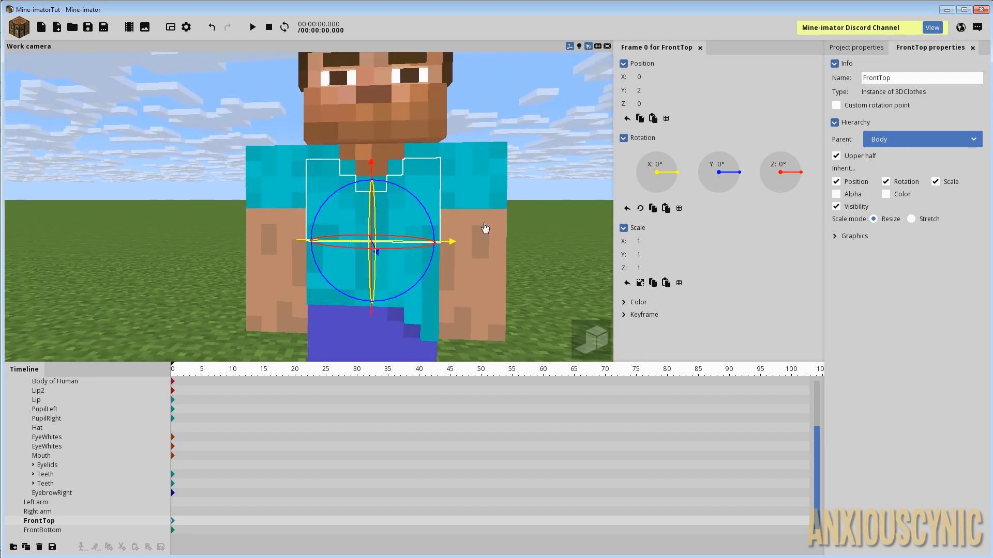
Step: Raise FrontTop to match the shirt's neckline, setting its Z position to 1
{"action": "scroll", "coordinate": [485, 228], "scroll_direction": "up", "scroll_amount": 2}
{"action": "left_click_drag", "start_coordinate": [372, 268], "coordinate": [373, 301]}
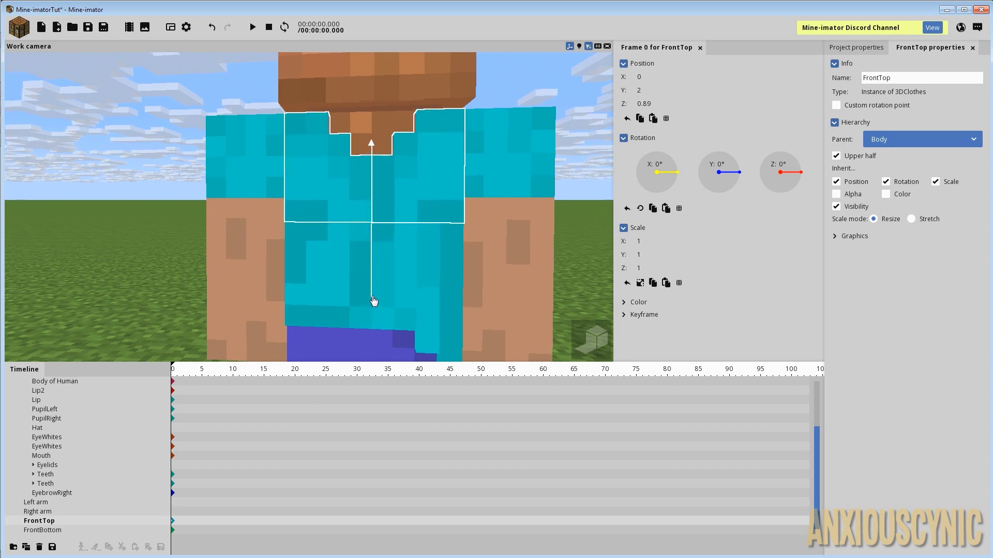
{"action": "left_click", "coordinate": [642, 104]}
{"action": "type", "text": "1"}
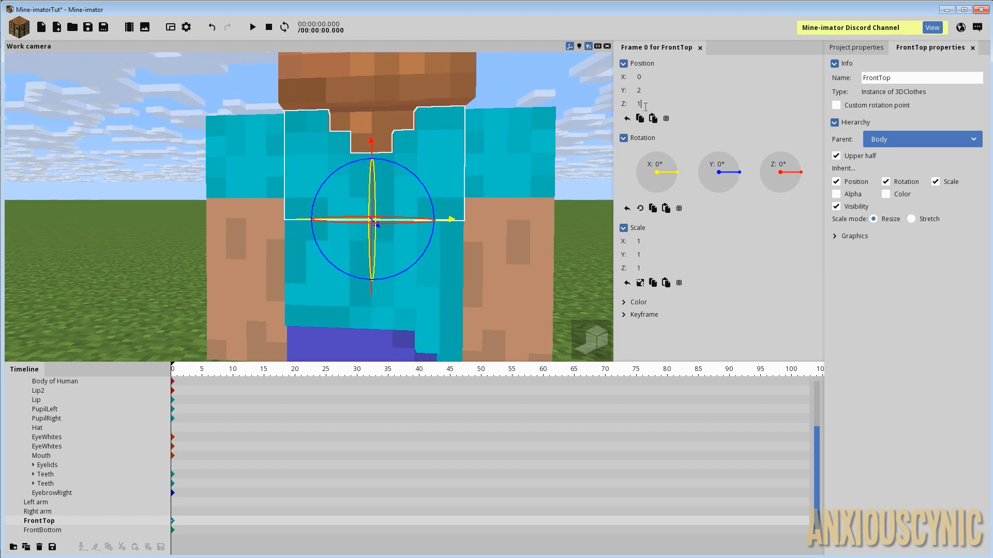
Step: Examine the FrontTop and FrontBottom pieces and how they meet across the front of the torso
{"action": "left_click", "coordinate": [443, 282]}
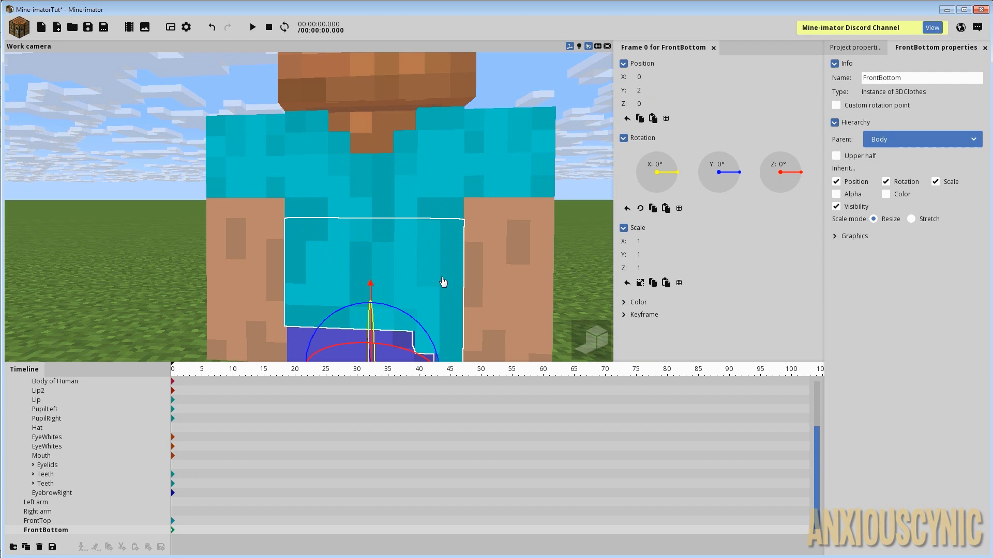
{"action": "left_click", "coordinate": [440, 202]}
{"action": "left_click_drag", "start_coordinate": [485, 227], "coordinate": [453, 228]}
{"action": "scroll", "coordinate": [485, 228], "scroll_direction": "up", "scroll_amount": 3}
{"action": "left_click", "coordinate": [465, 281]}
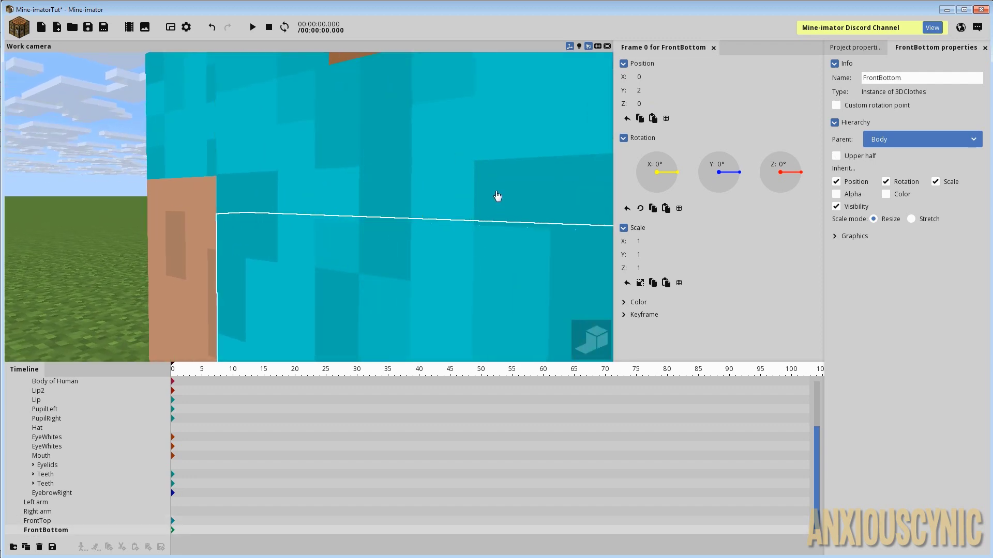
{"action": "left_click", "coordinate": [490, 250]}
{"action": "left_click", "coordinate": [514, 252]}
{"action": "scroll", "coordinate": [501, 243], "scroll_direction": "down", "scroll_amount": 5}
{"action": "left_click", "coordinate": [384, 244]}
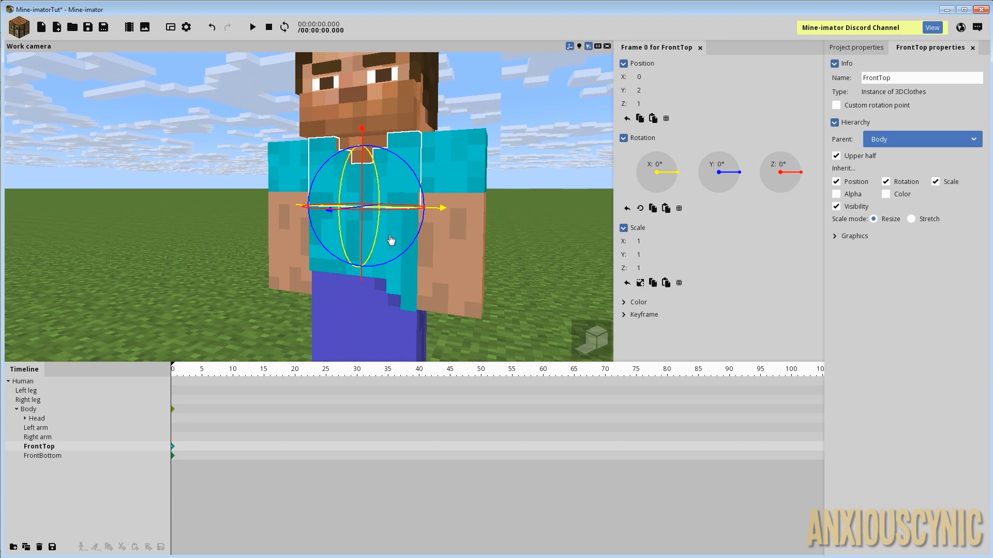
{"action": "left_click", "coordinate": [390, 239]}
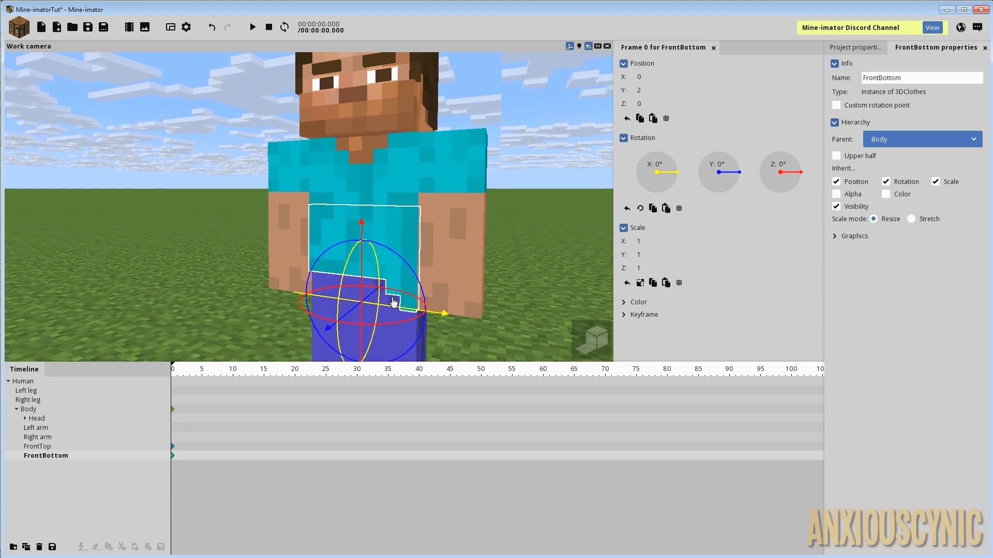
Step: Give FrontTop a custom rotation point with Z 5 and set its Z position to 6
{"action": "left_click", "coordinate": [391, 181]}
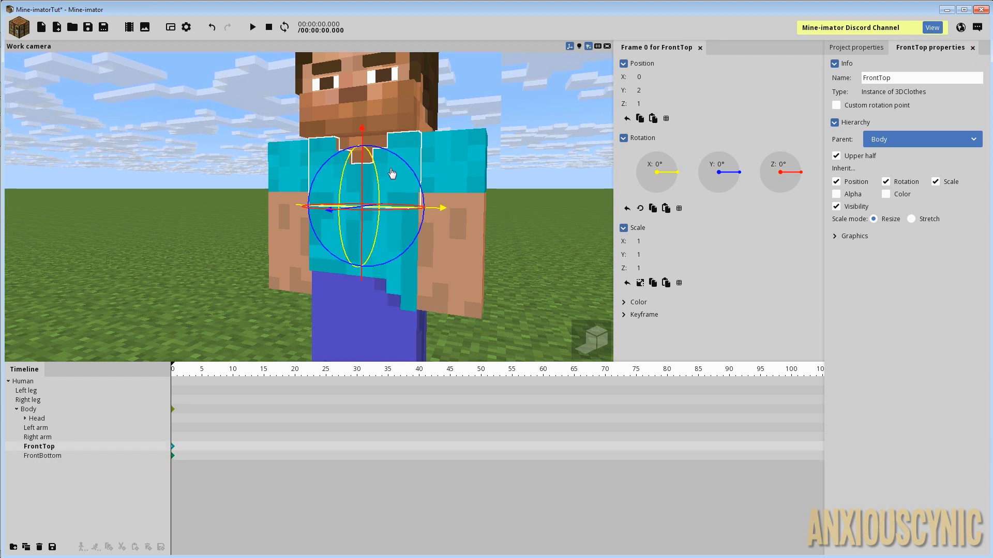
{"action": "left_click", "coordinate": [836, 105]}
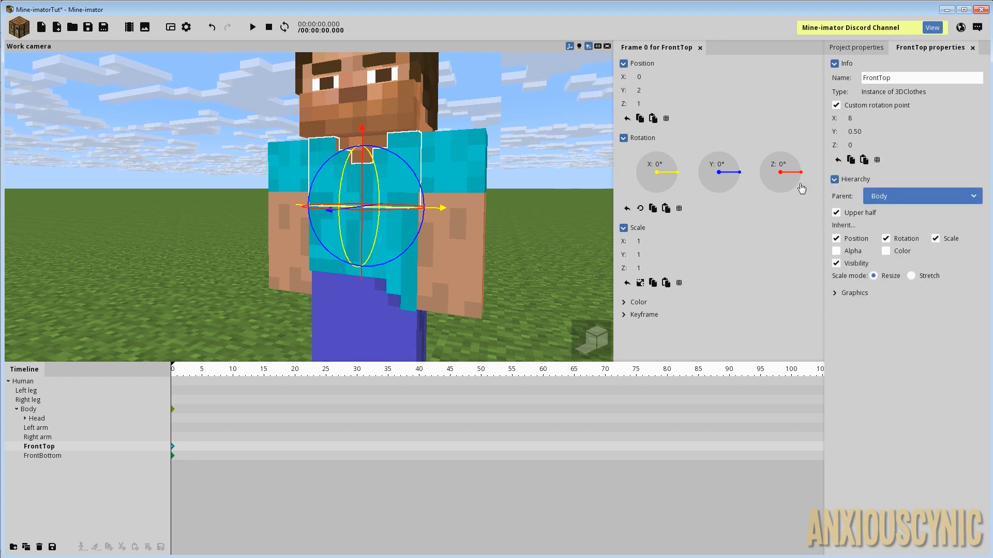
{"action": "left_click_drag", "start_coordinate": [853, 145], "coordinate": [899, 152]}
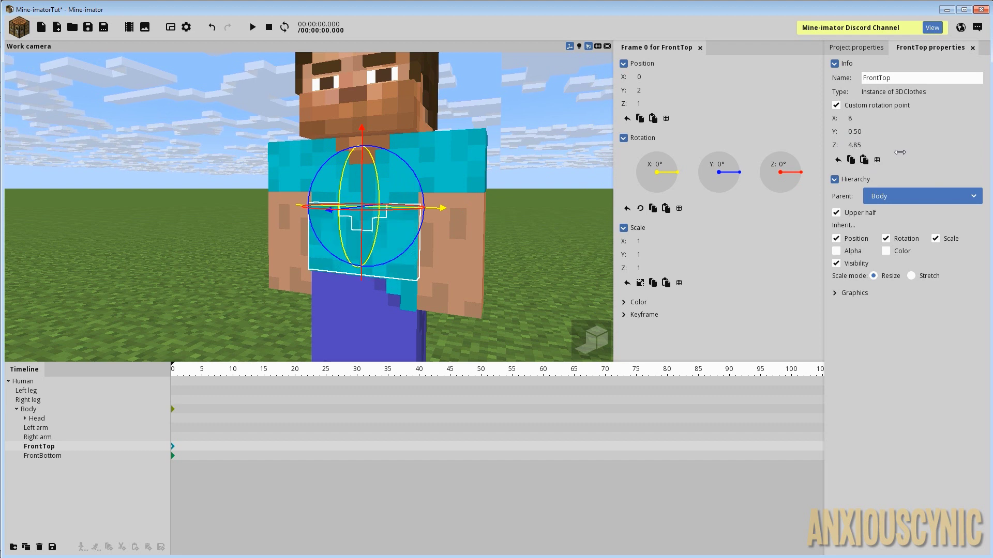
{"action": "left_click", "coordinate": [871, 145]}
{"action": "type", "text": "5"}
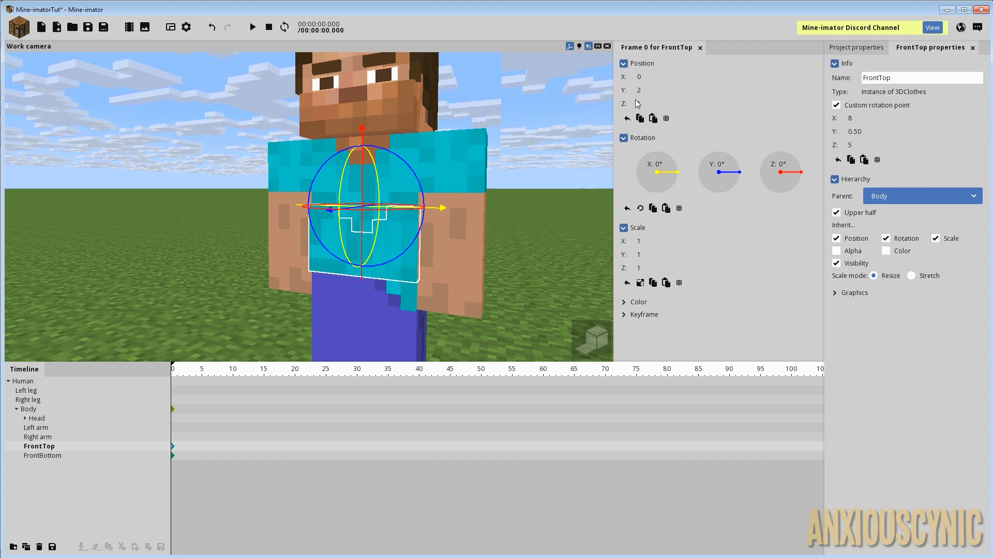
{"action": "type", "text": "8"}
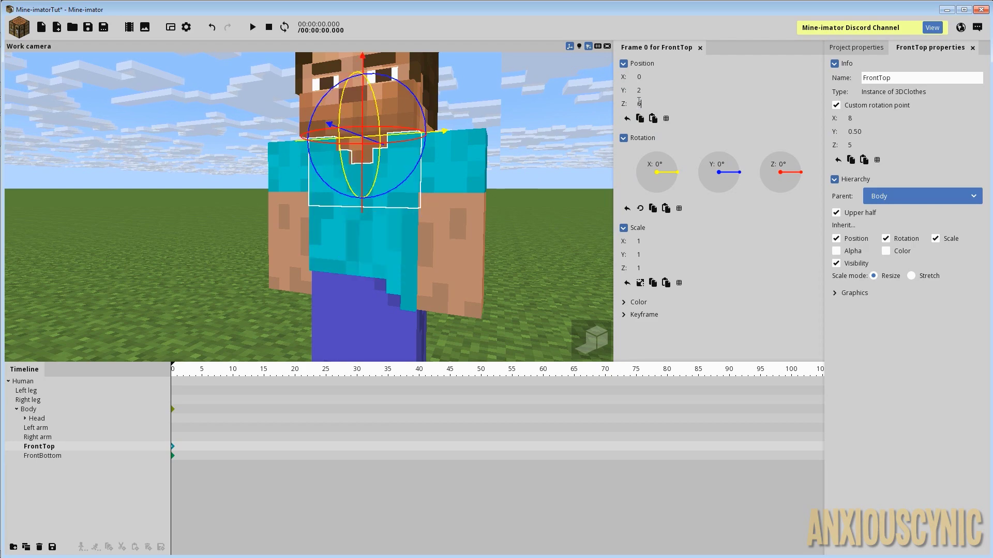
Step: Examine from the front and side how FrontTop and FrontBottom line up on the torso
{"action": "left_click_drag", "start_coordinate": [475, 145], "coordinate": [434, 174]}
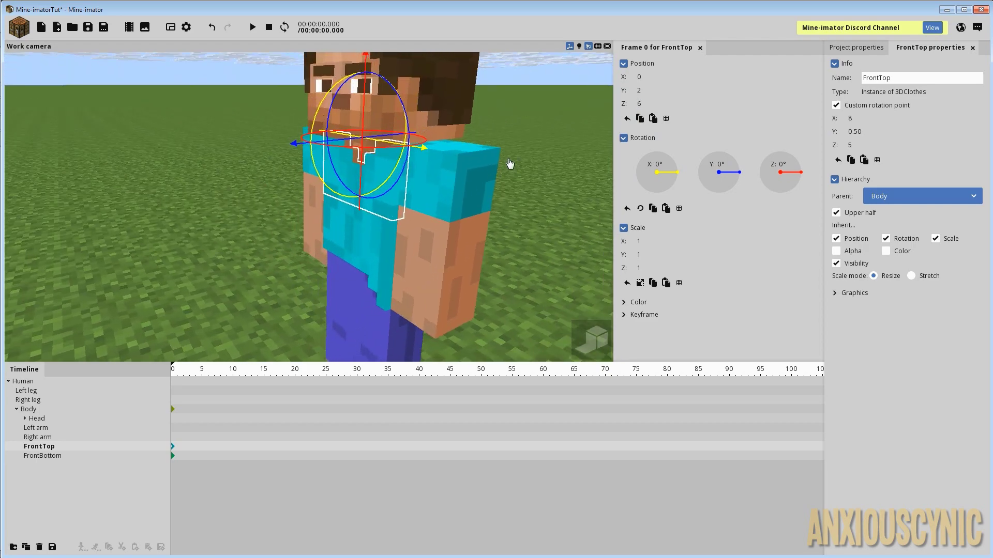
{"action": "left_click", "coordinate": [509, 162]}
{"action": "left_click_drag", "start_coordinate": [498, 196], "coordinate": [467, 210]}
{"action": "left_click", "coordinate": [455, 202]}
{"action": "left_click", "coordinate": [347, 194]}
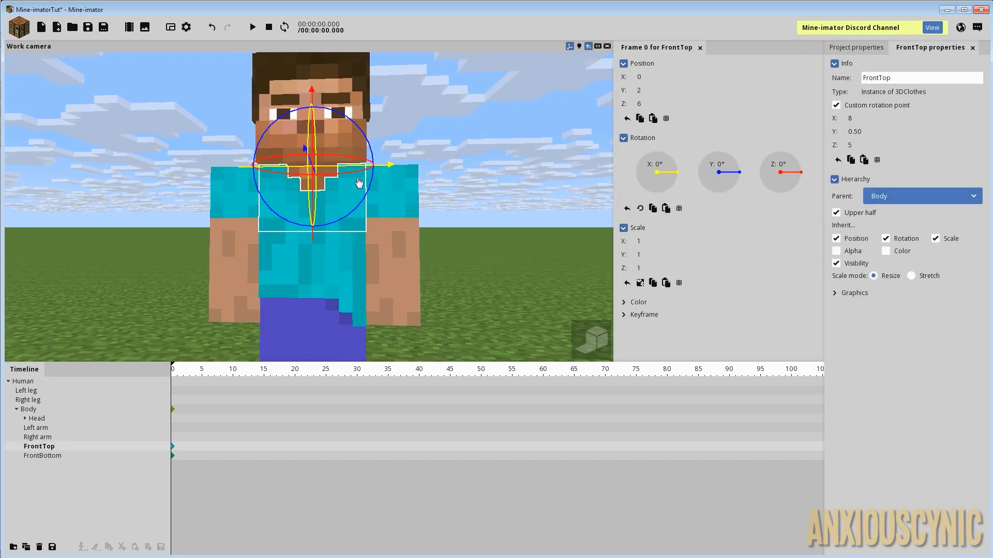
{"action": "left_click", "coordinate": [330, 275]}
{"action": "left_click_drag", "start_coordinate": [396, 223], "coordinate": [399, 237]}
{"action": "scroll", "coordinate": [399, 237], "scroll_direction": "up", "scroll_amount": 3}
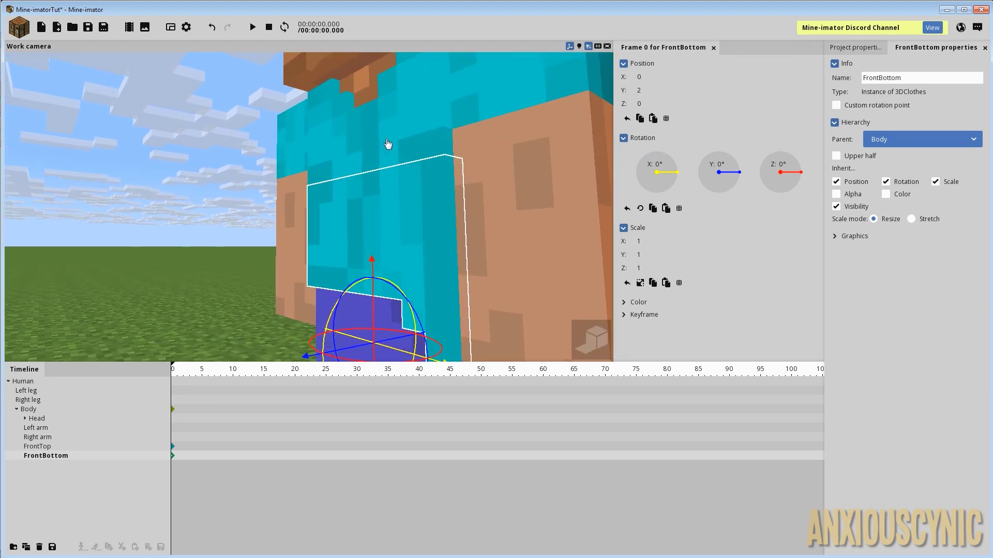
{"action": "left_click_drag", "start_coordinate": [407, 142], "coordinate": [400, 153]}
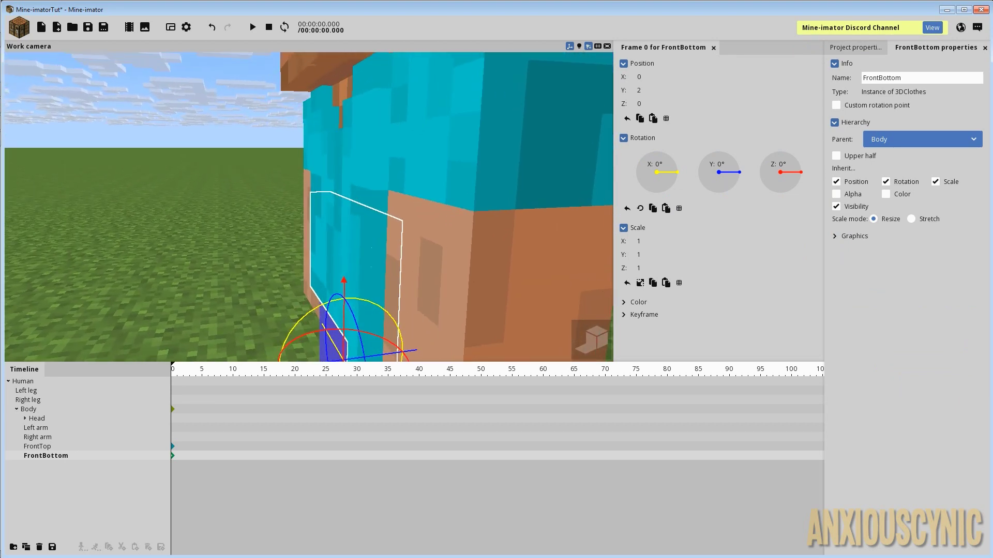
Step: Bend the body to about -54.84° to test how the shirt pieces follow
{"action": "left_click_drag", "start_coordinate": [368, 200], "coordinate": [372, 199]}
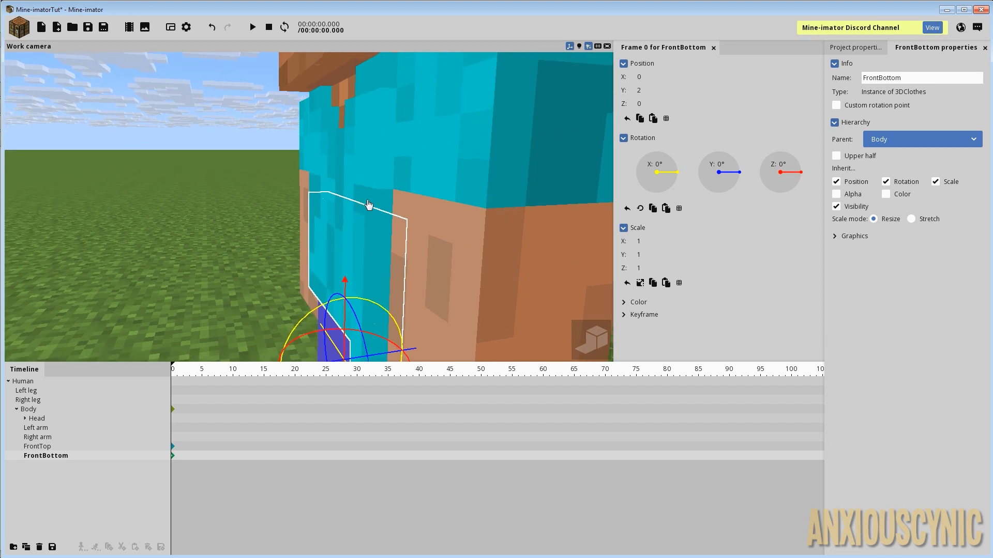
{"action": "left_click", "coordinate": [45, 411]}
{"action": "left_click_drag", "start_coordinate": [410, 315], "coordinate": [447, 349]}
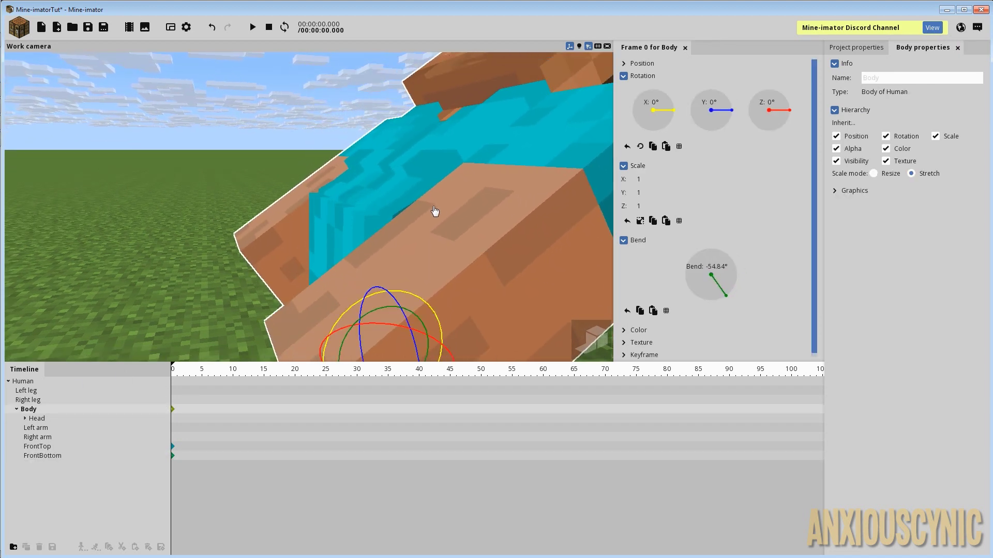
Step: Stretch FrontTop toward the waist seam by setting its Z scale to 1.4
{"action": "left_click", "coordinate": [418, 171]}
{"action": "mouse_move", "coordinate": [425, 220]}
{"action": "left_mouse_down"}
{"action": "mouse_move", "coordinate": [357, 202]}
{"action": "mouse_move", "coordinate": [421, 208]}
{"action": "left_mouse_up"}
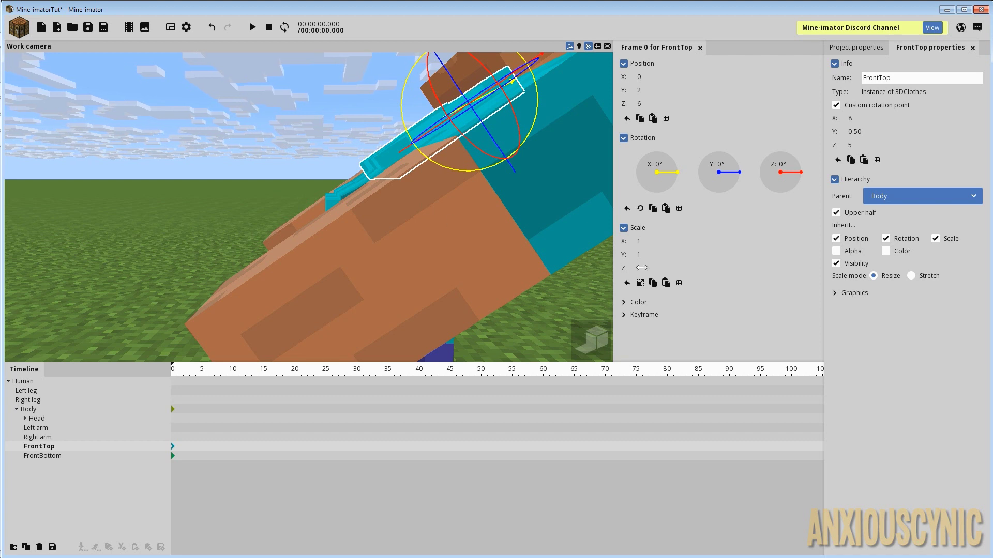
{"action": "left_click_drag", "start_coordinate": [641, 267], "coordinate": [650, 269]}
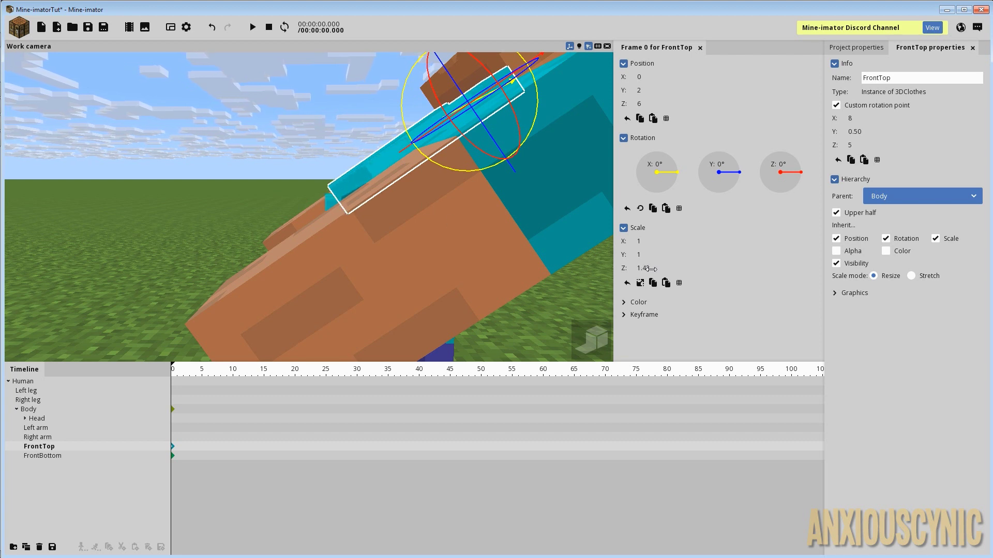
{"action": "left_click", "coordinate": [652, 269]}
{"action": "left_click", "coordinate": [653, 269]}
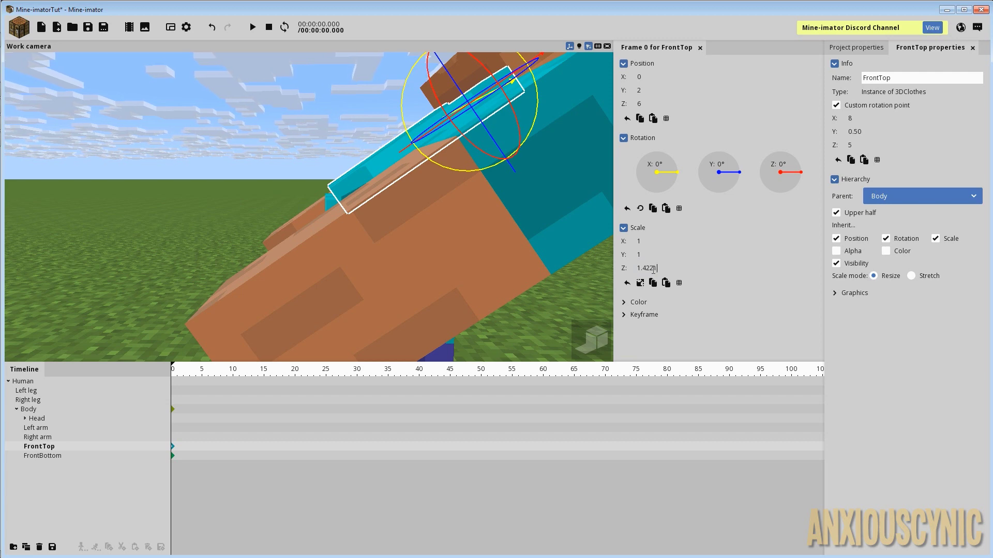
{"action": "key", "text": "BackSpace"}
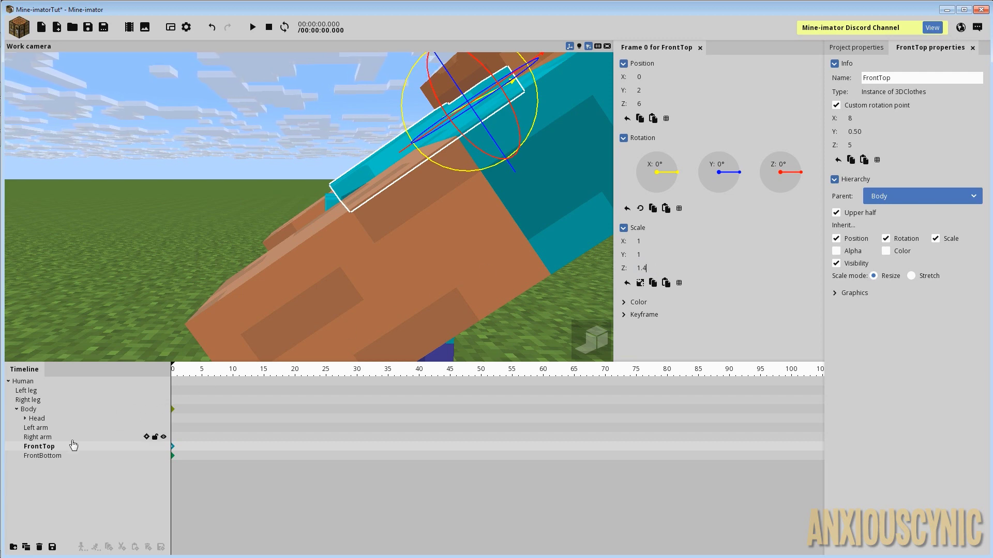
Step: Set FrontBottom's Z scale to 1.025
{"action": "left_click", "coordinate": [61, 457]}
{"action": "left_click_drag", "start_coordinate": [646, 269], "coordinate": [646, 269]}
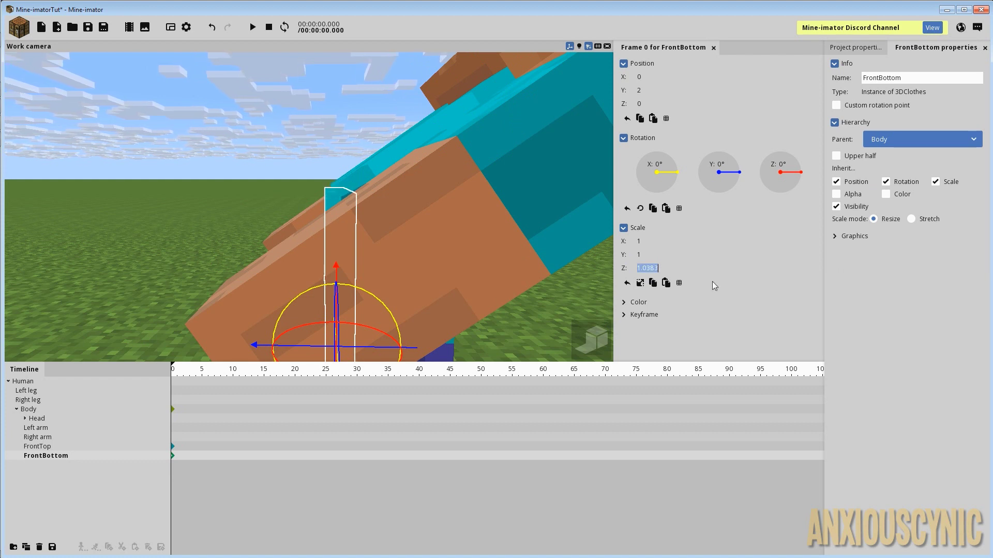
{"action": "type", "text": "1.025"}
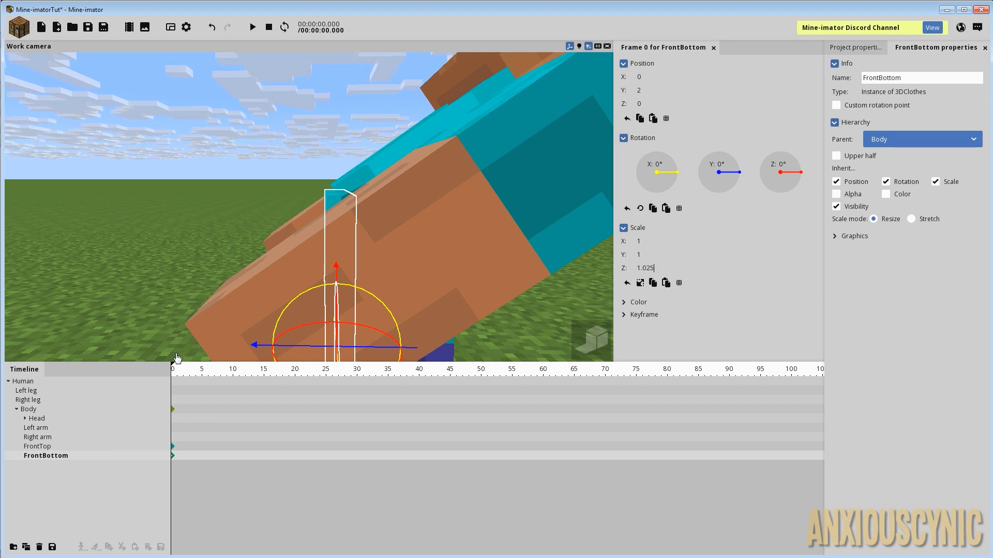
Step: Set FrontTop's Z scale to 1.49 and check the bent shirt's seam from several angles
{"action": "left_click", "coordinate": [61, 447]}
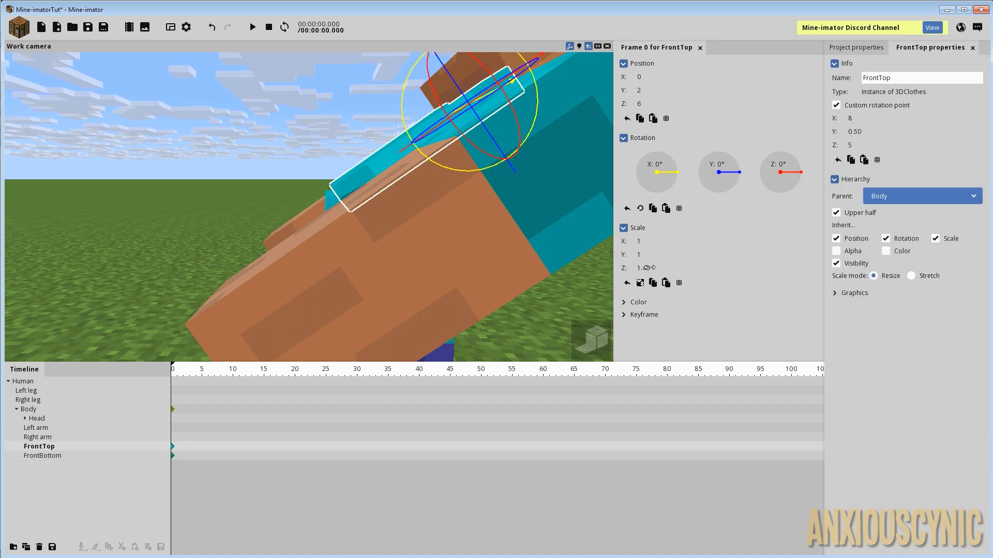
{"action": "left_click_drag", "start_coordinate": [646, 268], "coordinate": [647, 268]}
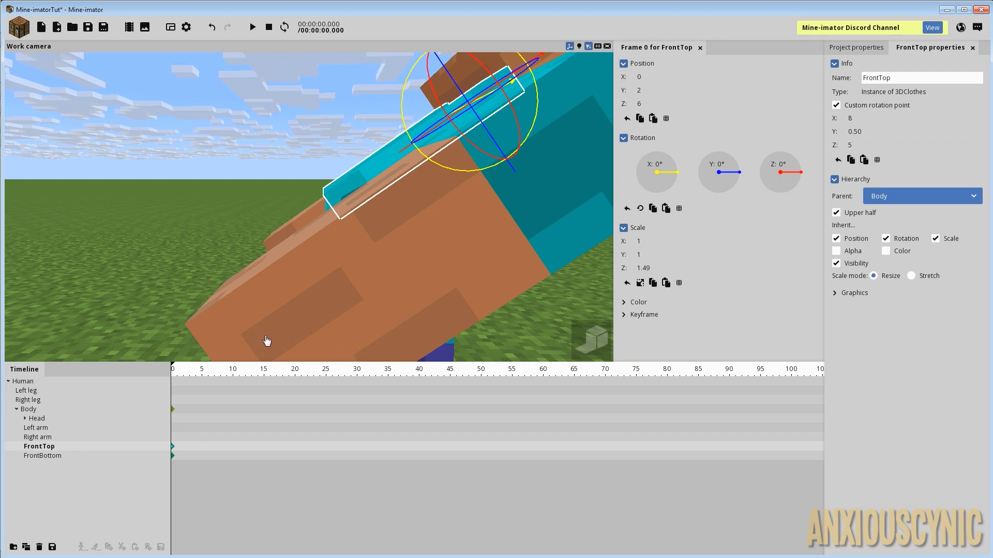
{"action": "left_click_drag", "start_coordinate": [170, 164], "coordinate": [169, 164]}
{"action": "left_click", "coordinate": [169, 164]}
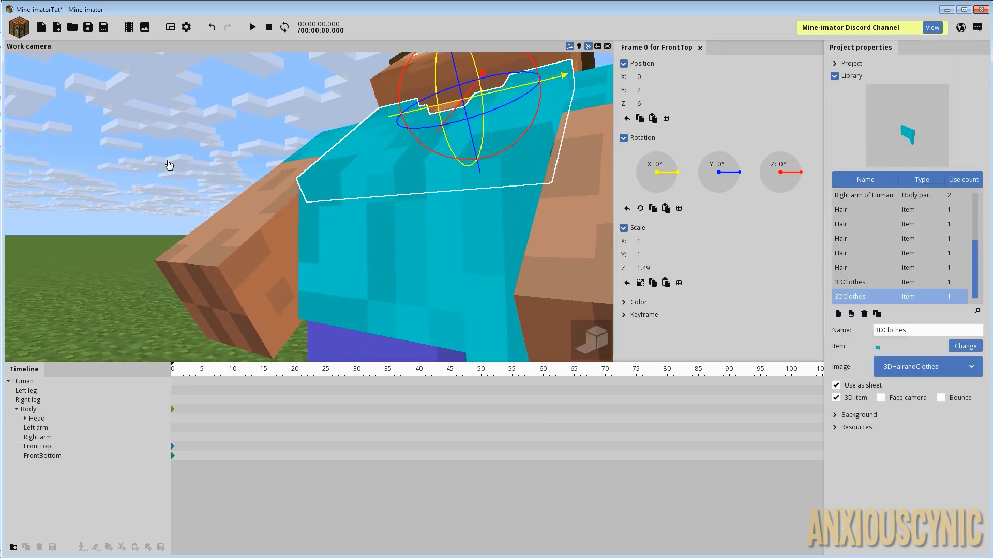
{"action": "left_click_drag", "start_coordinate": [424, 195], "coordinate": [429, 204]}
{"action": "right_click_drag", "start_coordinate": [427, 260], "coordinate": [427, 260]}
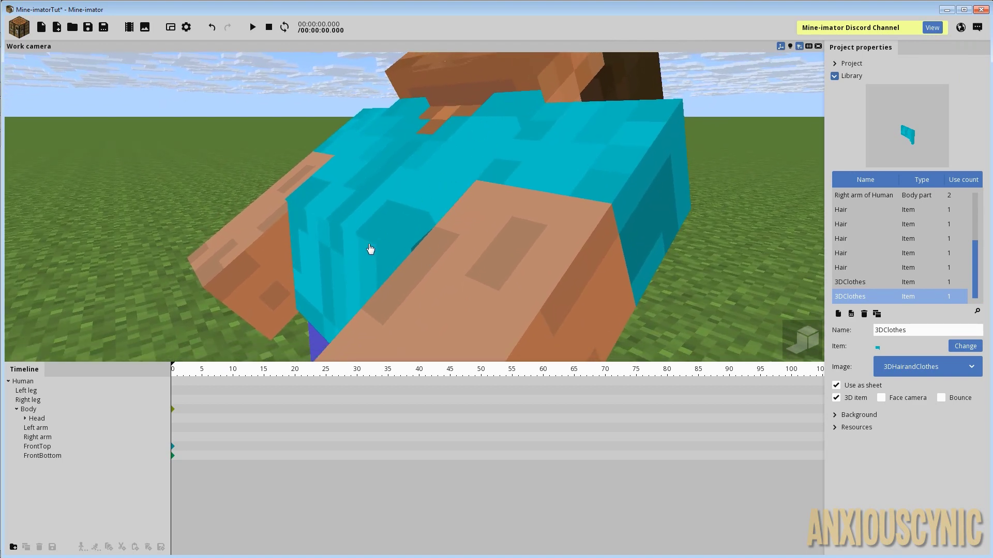
{"action": "left_click_drag", "start_coordinate": [409, 296], "coordinate": [420, 274]}
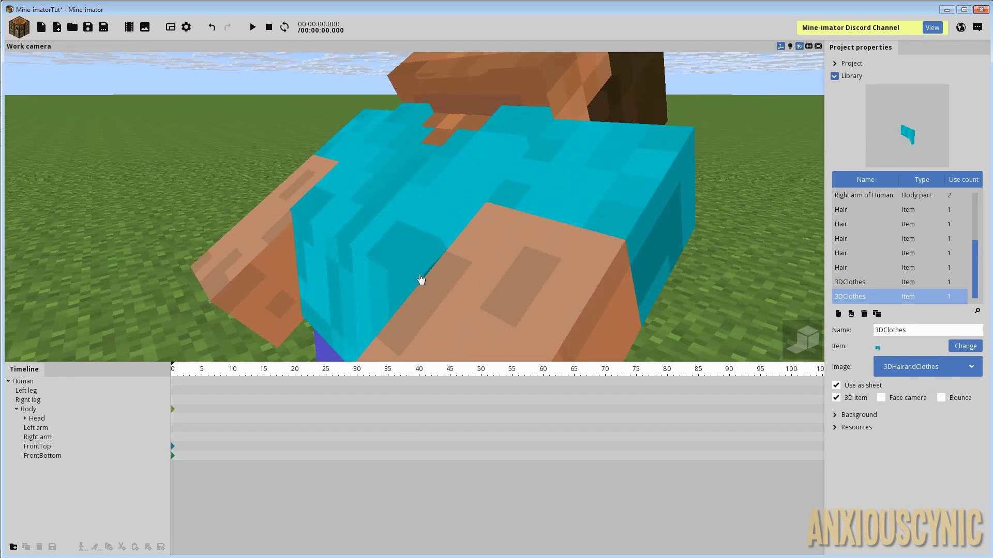
{"action": "right_click_drag", "start_coordinate": [430, 270], "coordinate": [430, 270]}
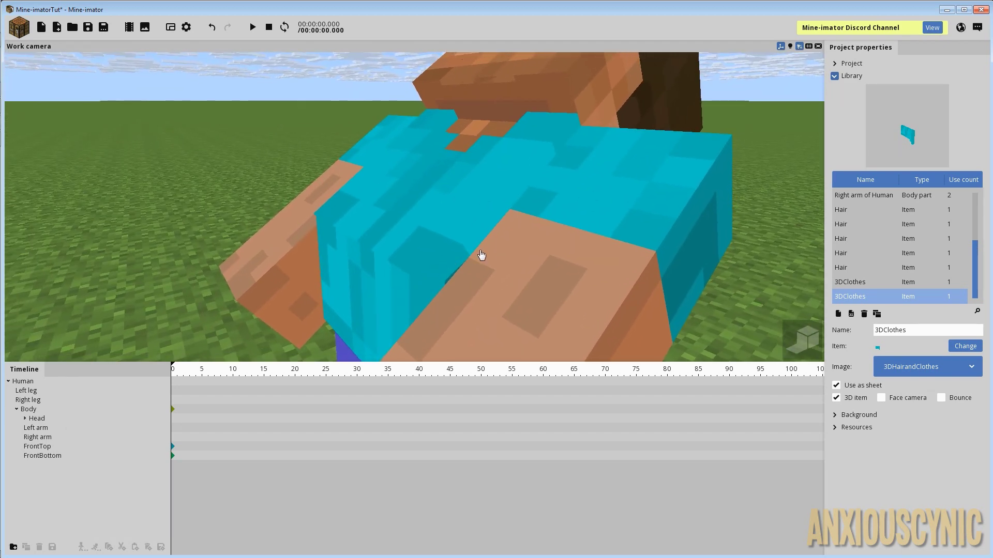
{"action": "right_click_drag", "start_coordinate": [510, 236], "coordinate": [511, 237]}
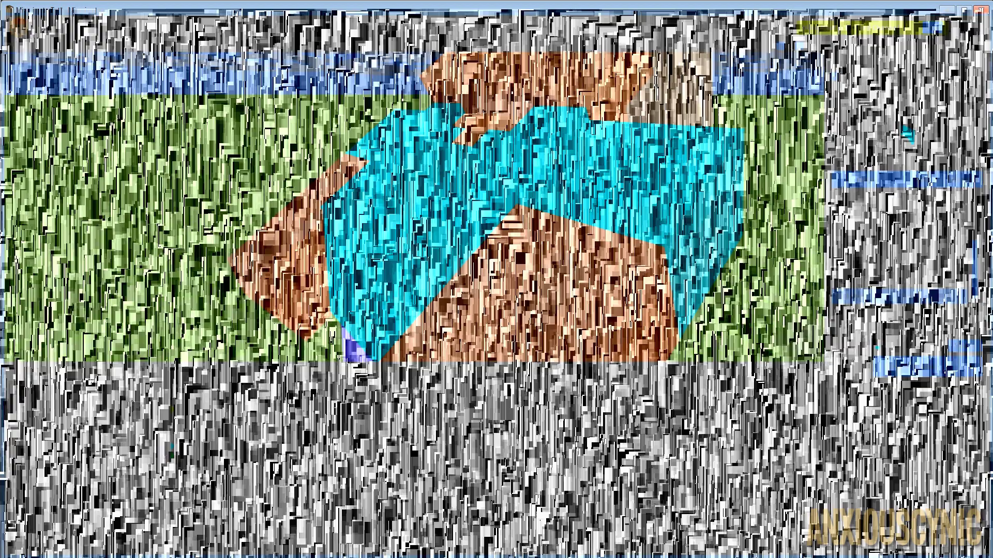
Step: Hide FrontTop and FrontBottom to compare them with the bare body's bend
{"action": "left_click", "coordinate": [155, 446]}
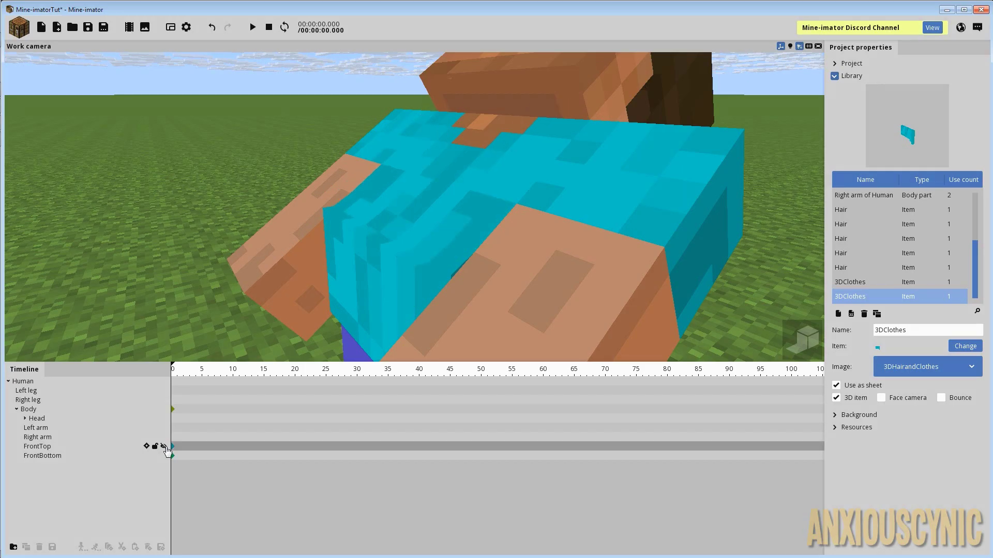
{"action": "left_click", "coordinate": [163, 456], "text": "shift"}
{"action": "left_click_drag", "start_coordinate": [357, 238], "coordinate": [348, 240]}
{"action": "left_click_drag", "start_coordinate": [403, 266], "coordinate": [412, 243]}
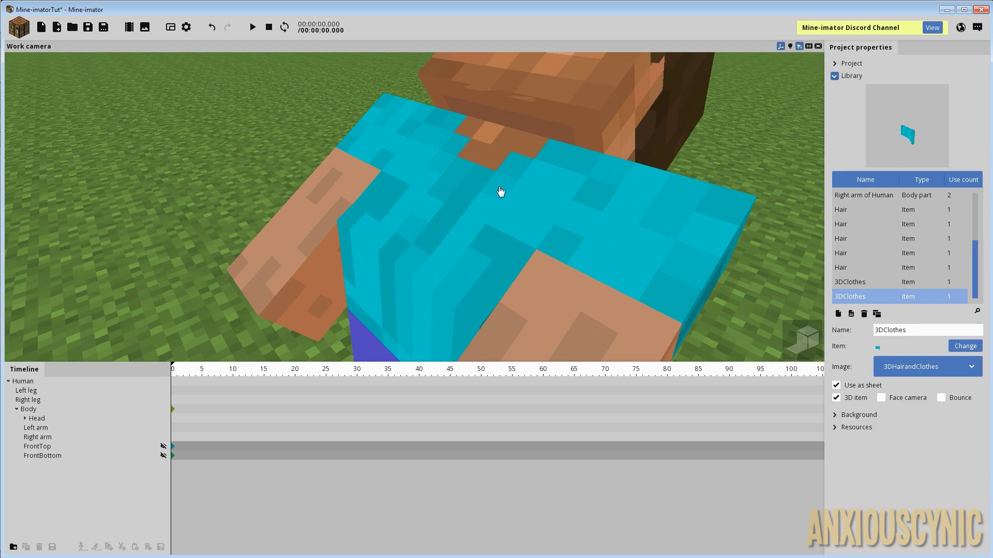
{"action": "left_click_drag", "start_coordinate": [507, 218], "coordinate": [485, 200]}
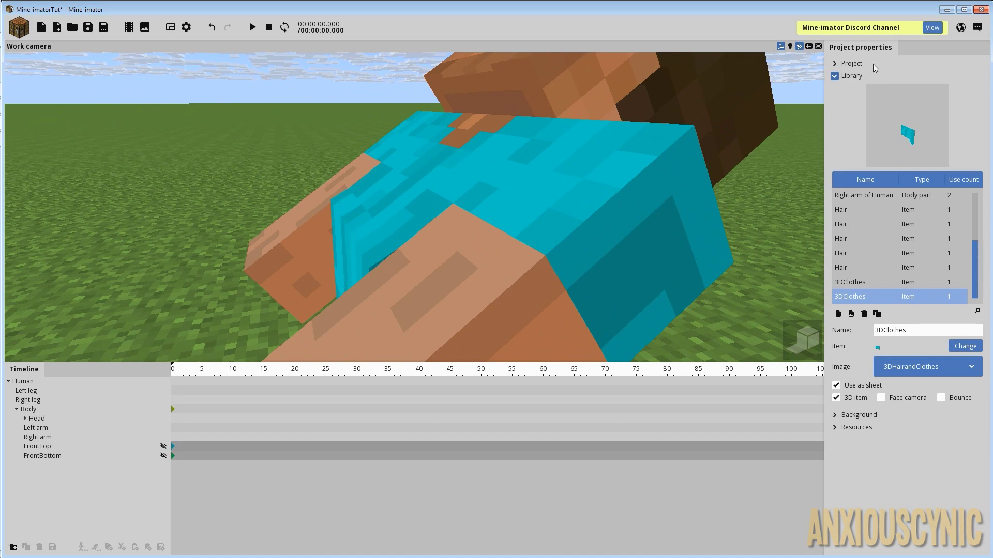
Step: Try round bending on the body, inspect the waist, and turn the option back off
{"action": "left_click", "coordinate": [395, 214]}
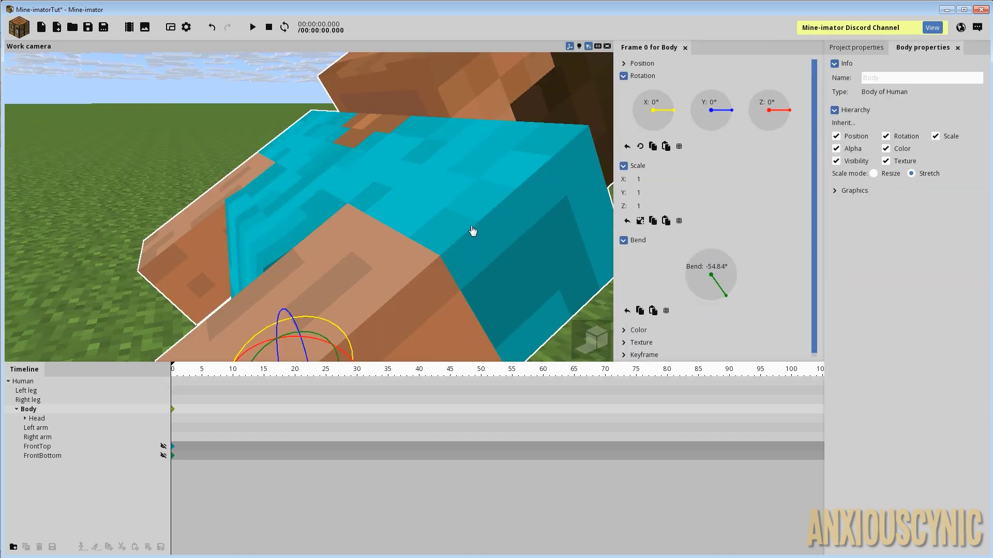
{"action": "left_click", "coordinate": [858, 192]}
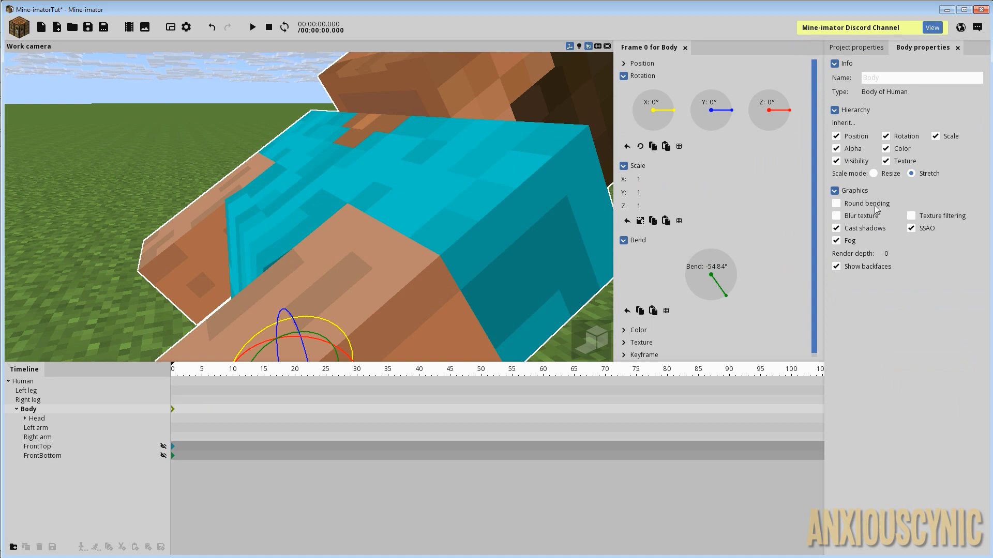
{"action": "left_click", "coordinate": [856, 205]}
{"action": "left_click_drag", "start_coordinate": [347, 222], "coordinate": [350, 219]}
{"action": "left_click_drag", "start_coordinate": [264, 285], "coordinate": [268, 284]}
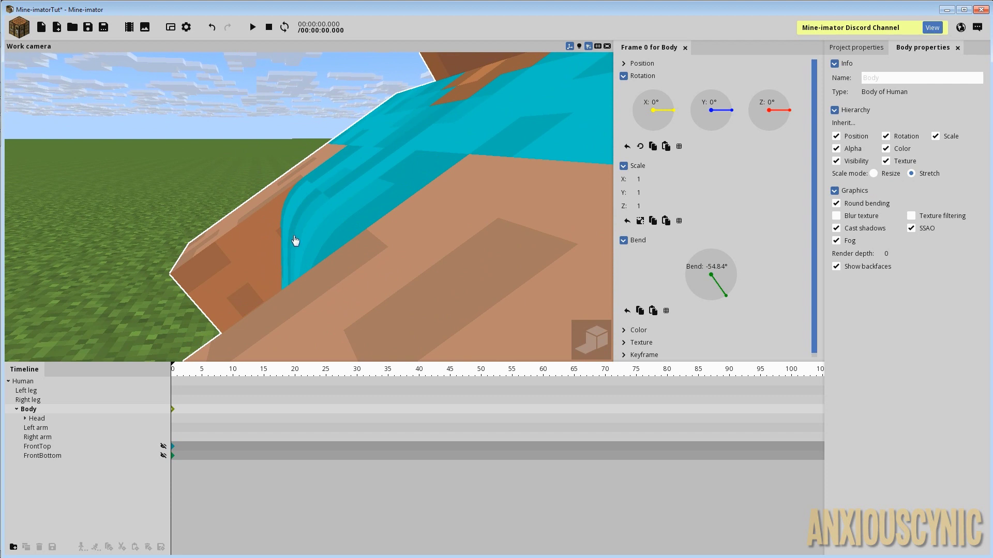
{"action": "left_click", "coordinate": [837, 203]}
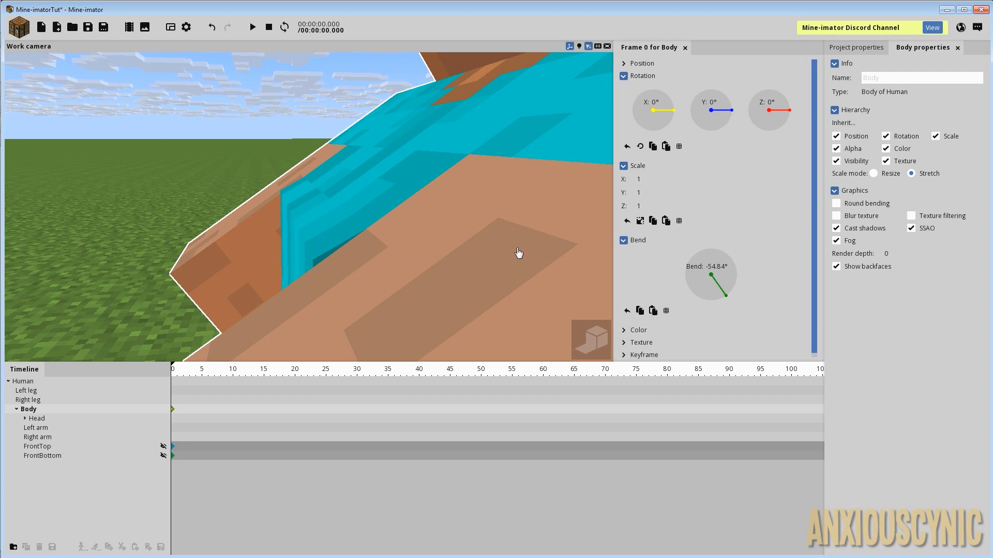
Step: Inspect the sharp body bend and make FrontTop and FrontBottom visible again
{"action": "left_click_drag", "start_coordinate": [337, 237], "coordinate": [368, 223]}
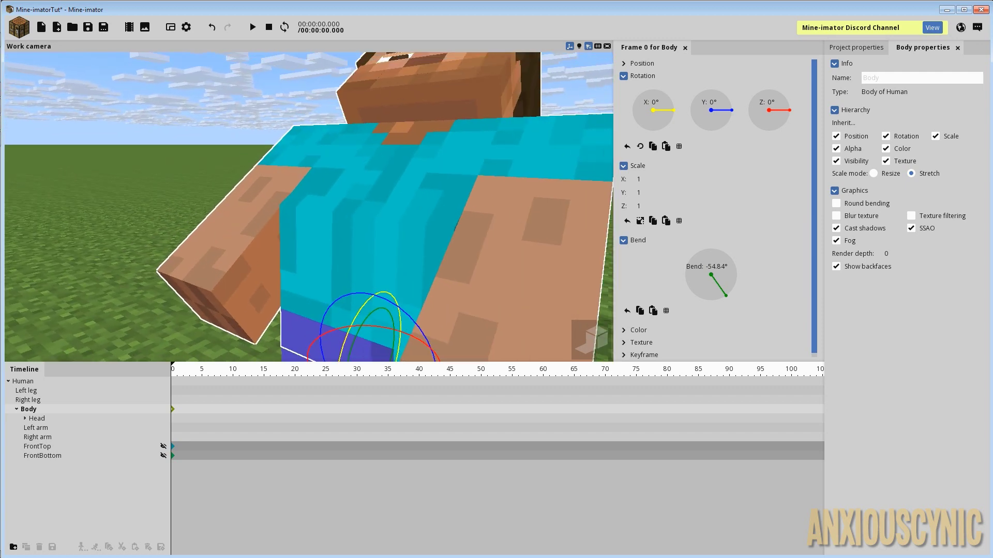
{"action": "left_click_drag", "start_coordinate": [435, 182], "coordinate": [440, 193]}
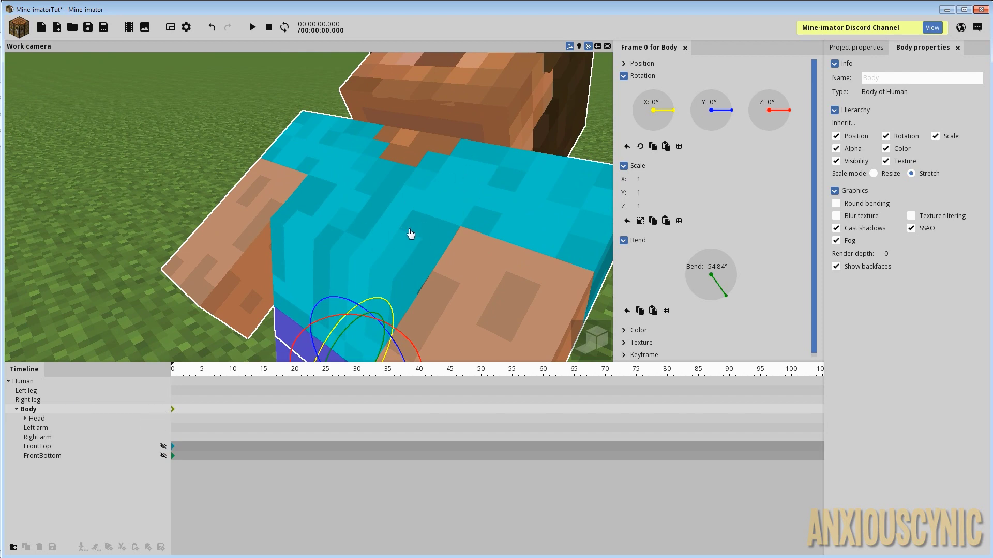
{"action": "left_click_drag", "start_coordinate": [419, 236], "coordinate": [387, 217]}
{"action": "left_click", "coordinate": [163, 447]}
{"action": "left_click", "coordinate": [163, 456]}
Step: Set FrontTop's Z scale to 1.40 and check its lower edge from the side
{"action": "scroll", "coordinate": [405, 242], "scroll_direction": "up", "scroll_amount": 3}
{"action": "left_click", "coordinate": [429, 213]}
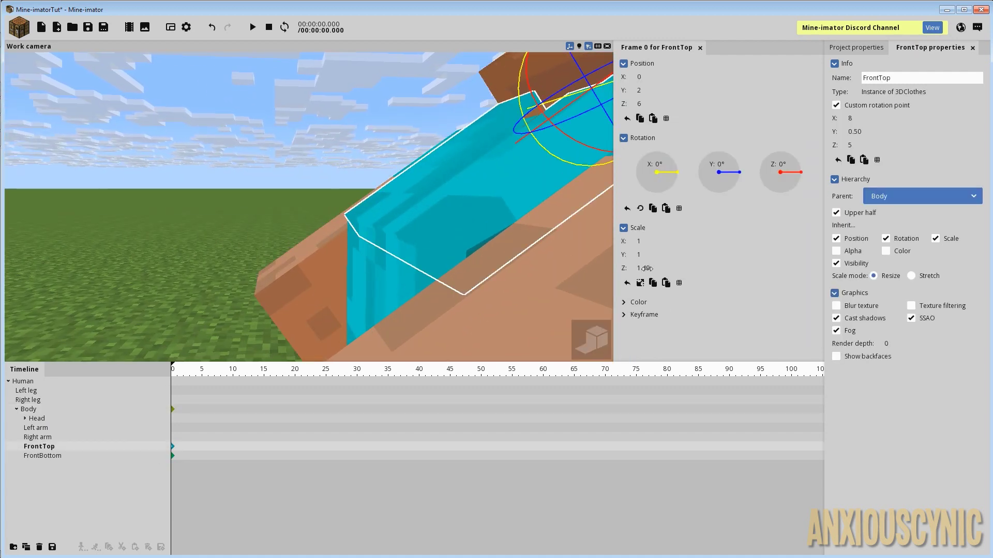
{"action": "left_click_drag", "start_coordinate": [645, 267], "coordinate": [646, 267]}
{"action": "left_click_drag", "start_coordinate": [514, 234], "coordinate": [421, 248]}
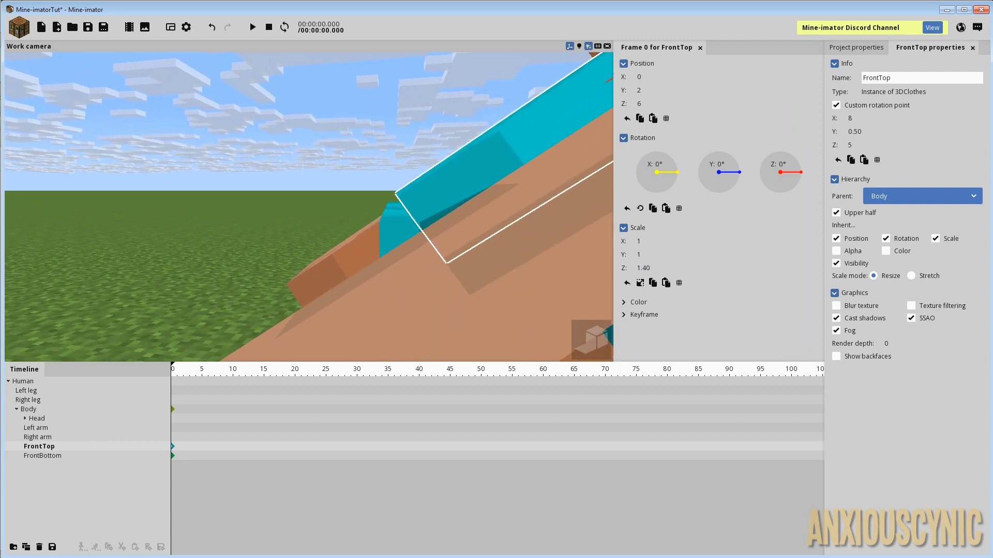
Step: Set FrontBottom's Z scale to 1.045
{"action": "left_click", "coordinate": [399, 236]}
{"action": "left_click_drag", "start_coordinate": [643, 268], "coordinate": [644, 268]}
{"action": "left_click", "coordinate": [644, 269]}
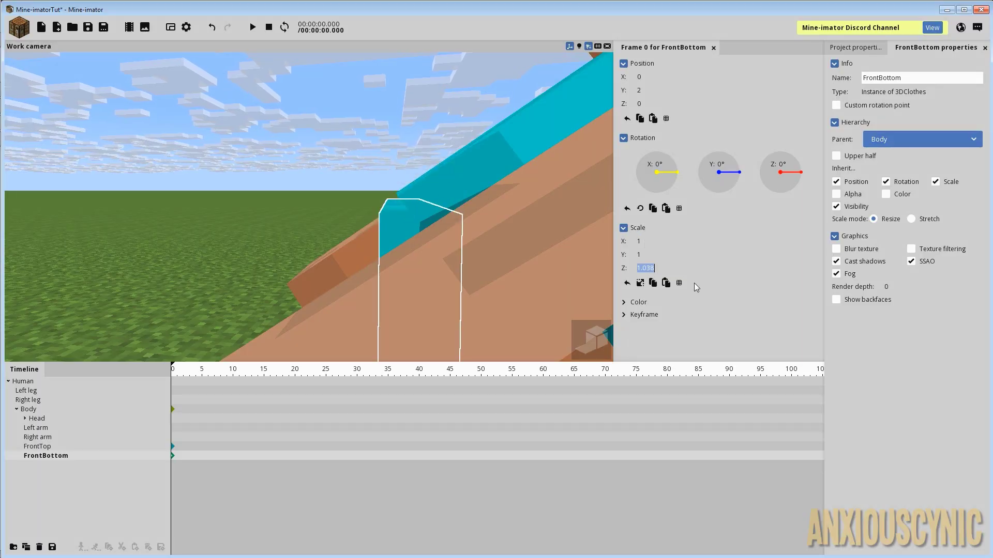
{"action": "type", "text": "1.05"}
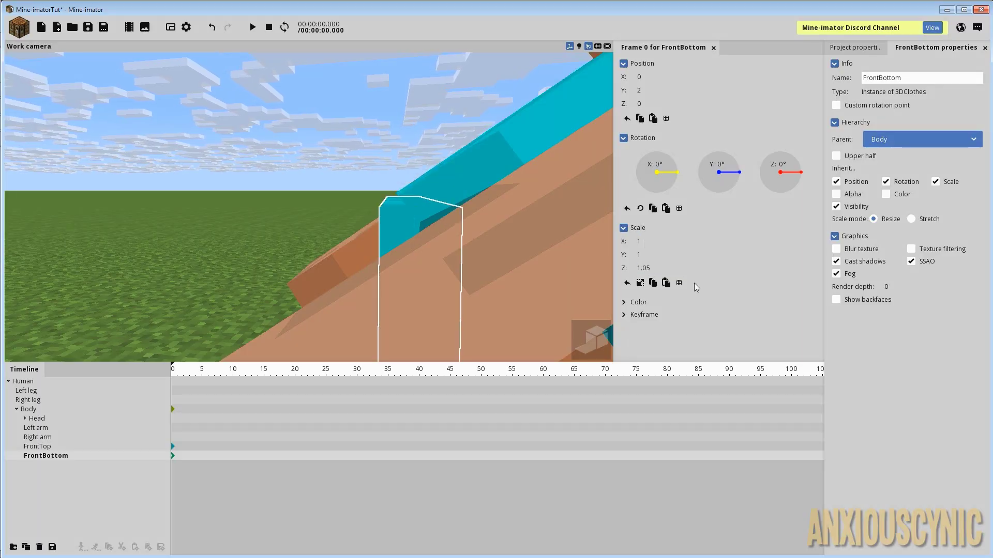
{"action": "key", "text": "BackSpace"}
{"action": "type", "text": "45"}
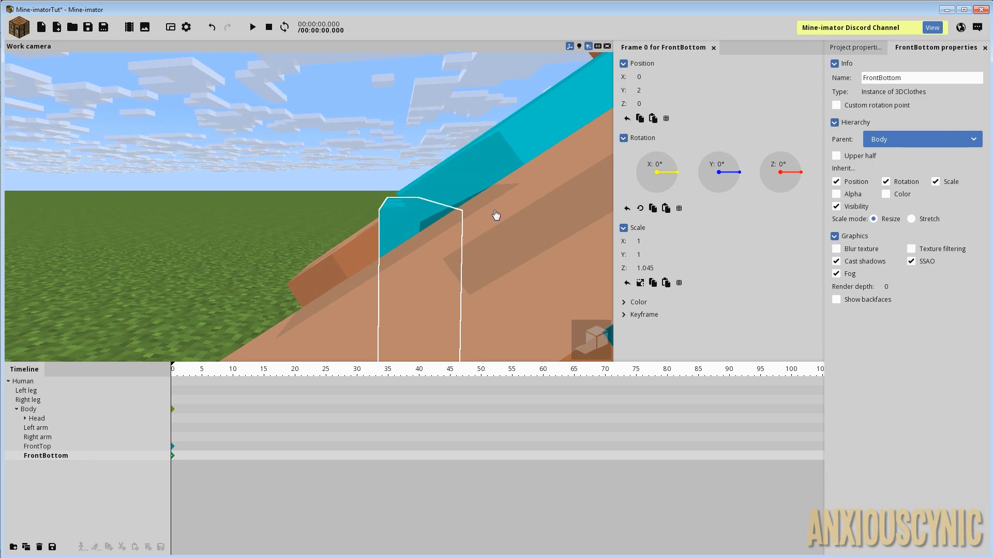
Step: Set FrontTop's Z scale to 1.46 and check how the front pieces meet at the bent waist
{"action": "left_click", "coordinate": [472, 185]}
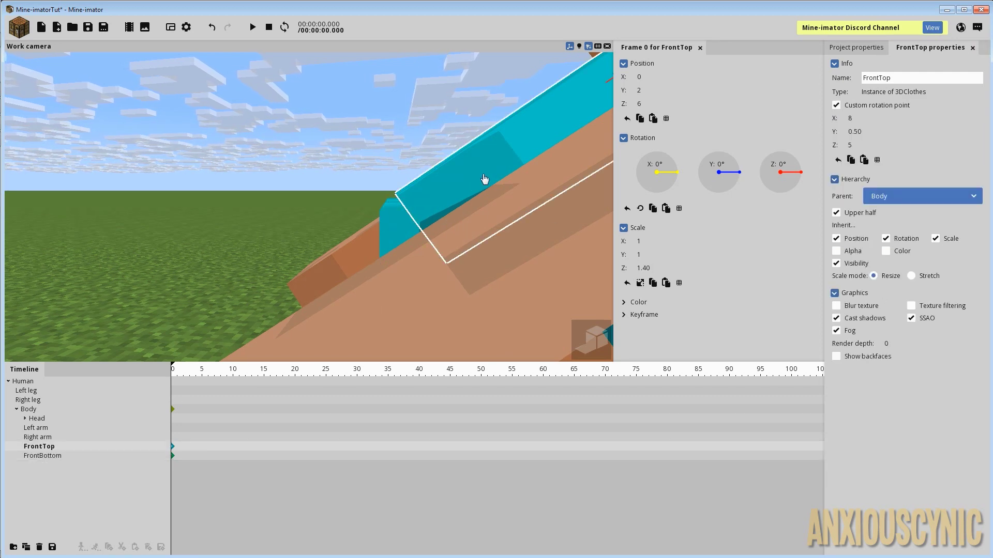
{"action": "left_click", "coordinate": [651, 268]}
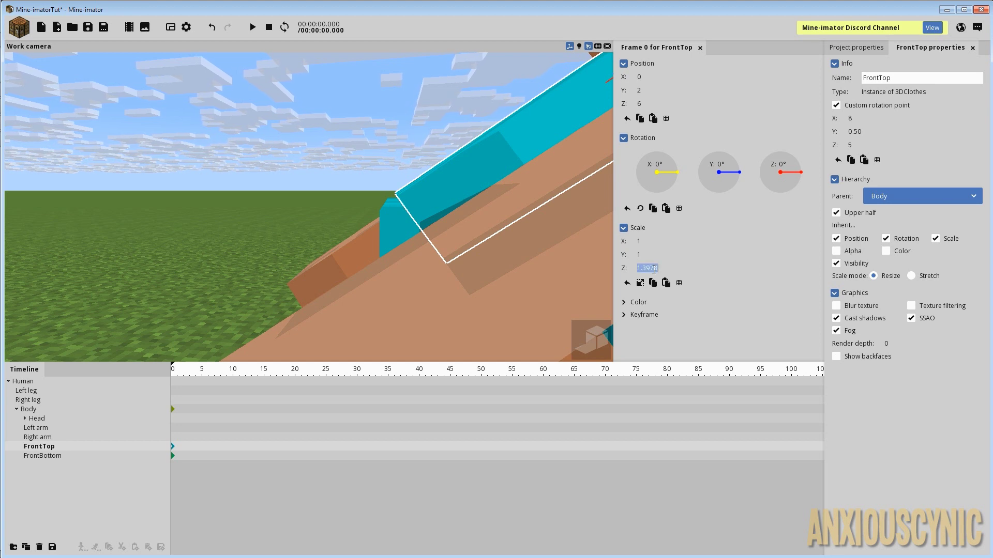
{"action": "type", "text": "1.4"}
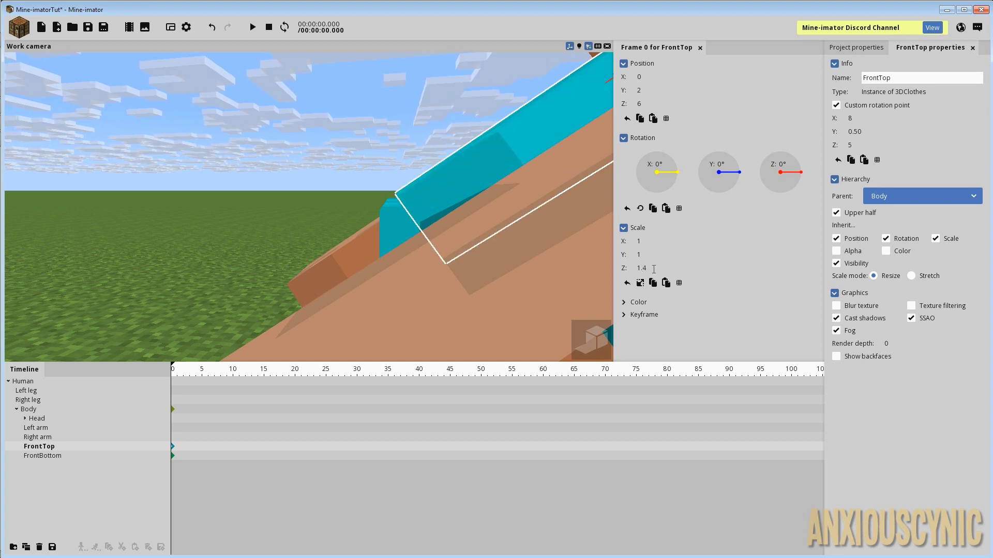
{"action": "type", "text": "5"}
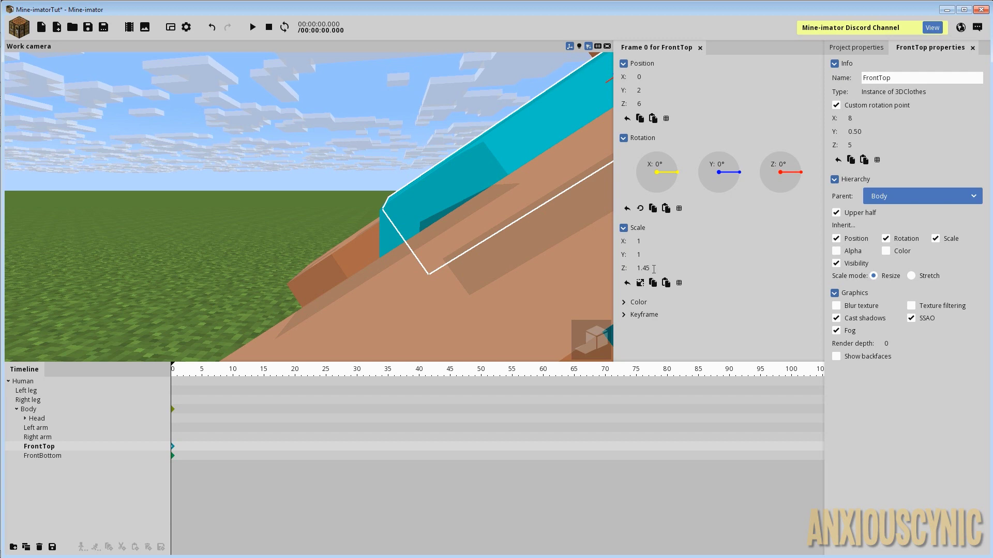
{"action": "key", "text": "BackSpace"}
{"action": "type", "text": "6"}
{"action": "left_click", "coordinate": [435, 168]}
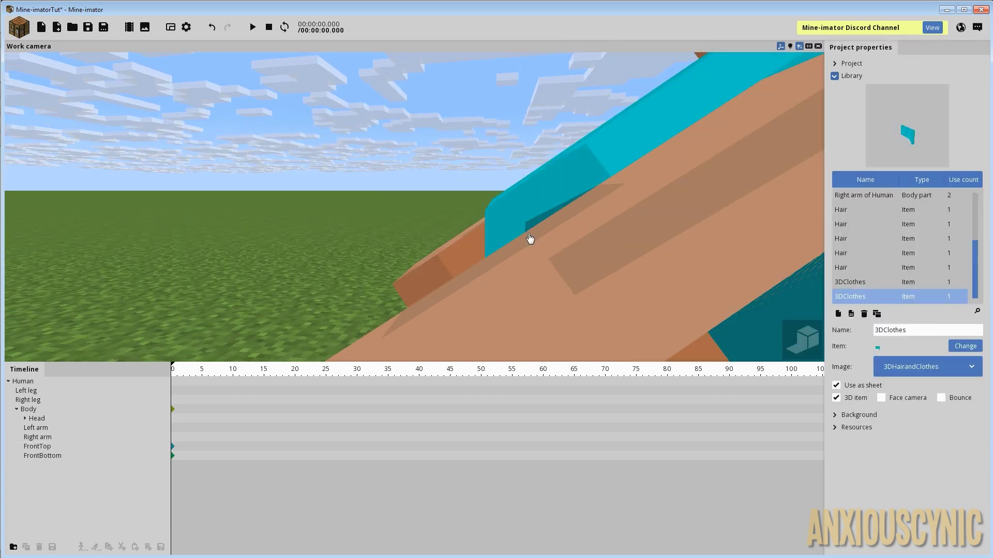
{"action": "key", "text": "w"}
{"action": "mouse_move", "coordinate": [530, 239]}
{"action": "right_mouse_down"}
{"action": "mouse_move", "coordinate": [546, 265]}
{"action": "mouse_move", "coordinate": [564, 244]}
{"action": "mouse_move", "coordinate": [545, 241]}
{"action": "right_mouse_up"}
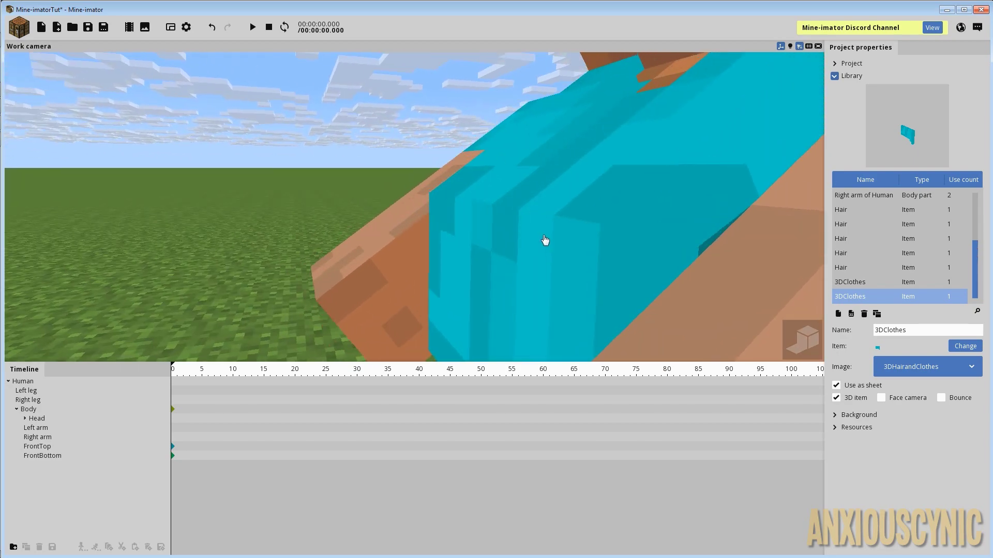
{"action": "scroll", "coordinate": [545, 243], "scroll_direction": "down", "scroll_amount": 5}
{"action": "left_click_drag", "start_coordinate": [543, 246], "coordinate": [560, 236]}
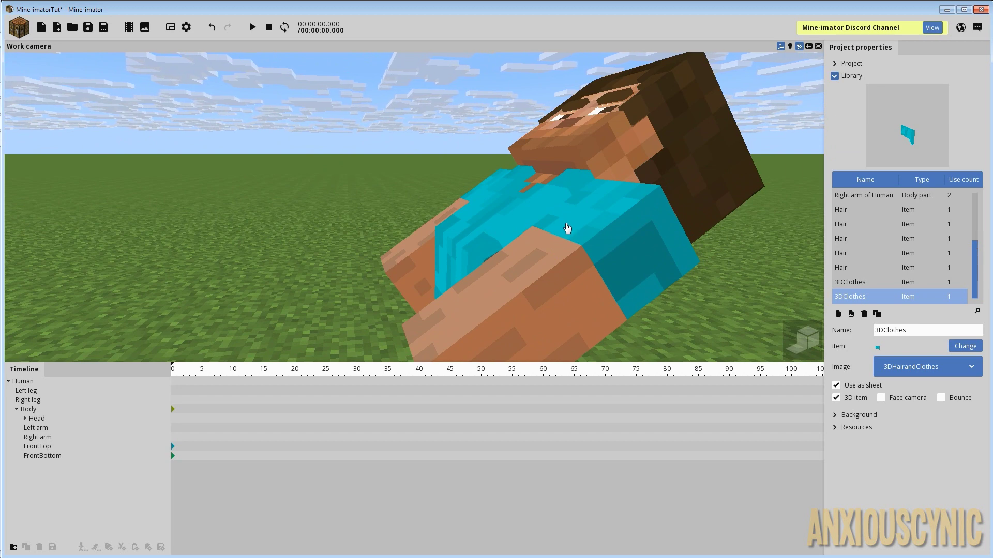
{"action": "left_click_drag", "start_coordinate": [523, 248], "coordinate": [514, 250]}
Step: Undo the FrontTop and FrontBottom scaling and the body bend
{"action": "left_click", "coordinate": [594, 224]}
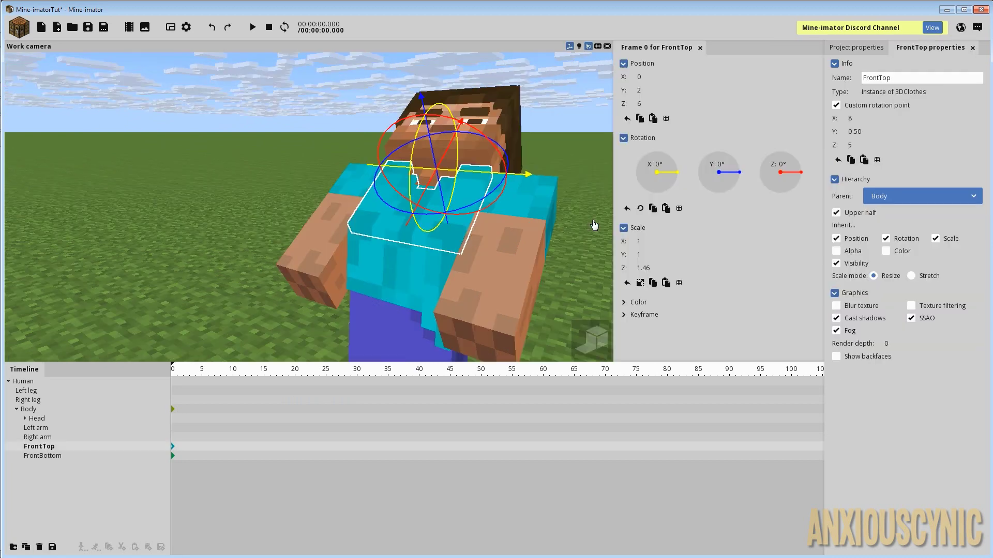
{"action": "key", "text": "ctrl+z"}
{"action": "key", "text": "ctrl+z"}
{"action": "key", "text": "ctrl+z"}
{"action": "key", "text": "ctrl+z"}
{"action": "left_click_drag", "start_coordinate": [569, 241], "coordinate": [481, 227]}
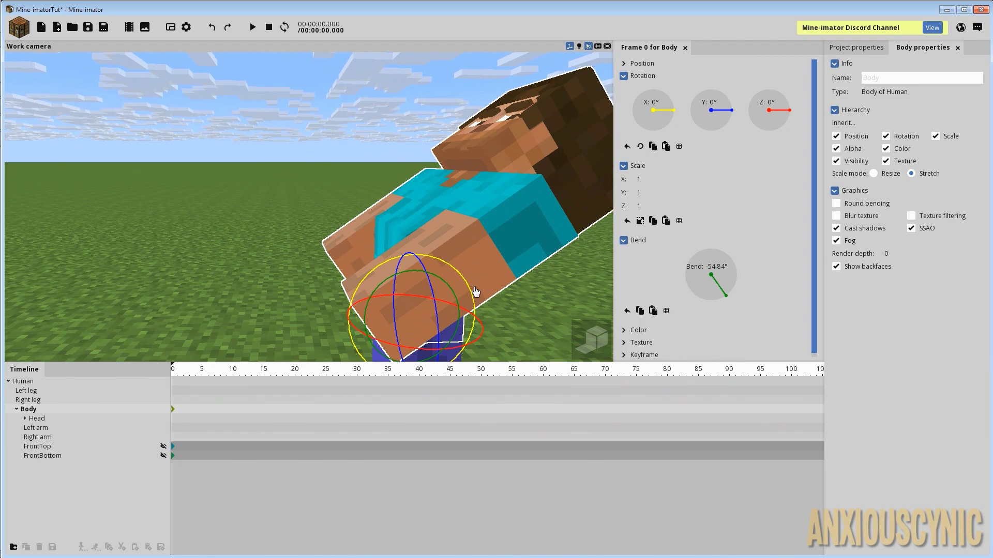
{"action": "key", "text": "ctrl+z"}
{"action": "key", "text": "ctrl+z"}
{"action": "key", "text": "ctrl+z"}
{"action": "key", "text": "ctrl+z"}
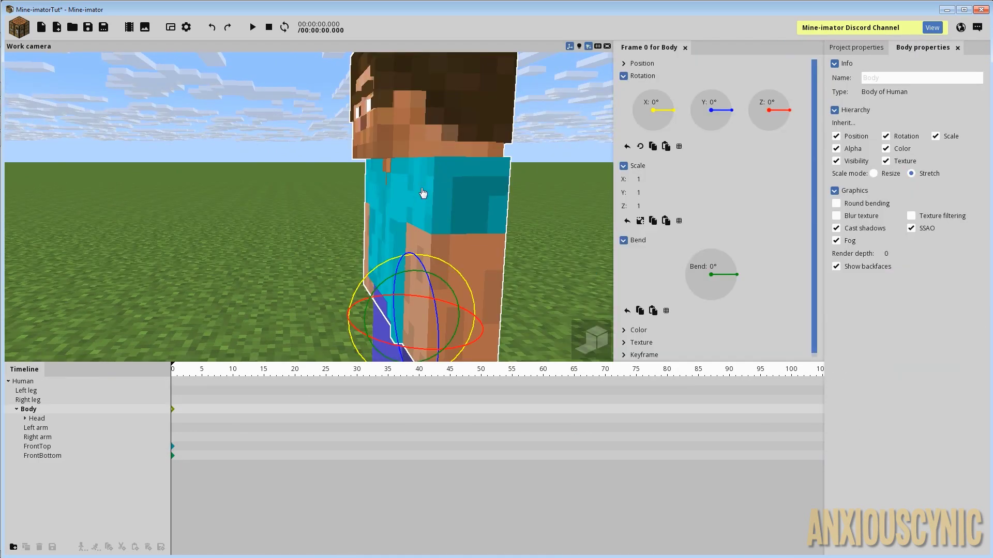
Step: Examine the straightened body's shirt from the side and the back, including the BackTop and BackBottom pieces
{"action": "left_click_drag", "start_coordinate": [395, 197], "coordinate": [491, 190]}
{"action": "left_click", "coordinate": [269, 166]}
{"action": "left_click_drag", "start_coordinate": [268, 166], "coordinate": [199, 185]}
{"action": "left_click_drag", "start_coordinate": [468, 192], "coordinate": [512, 180]}
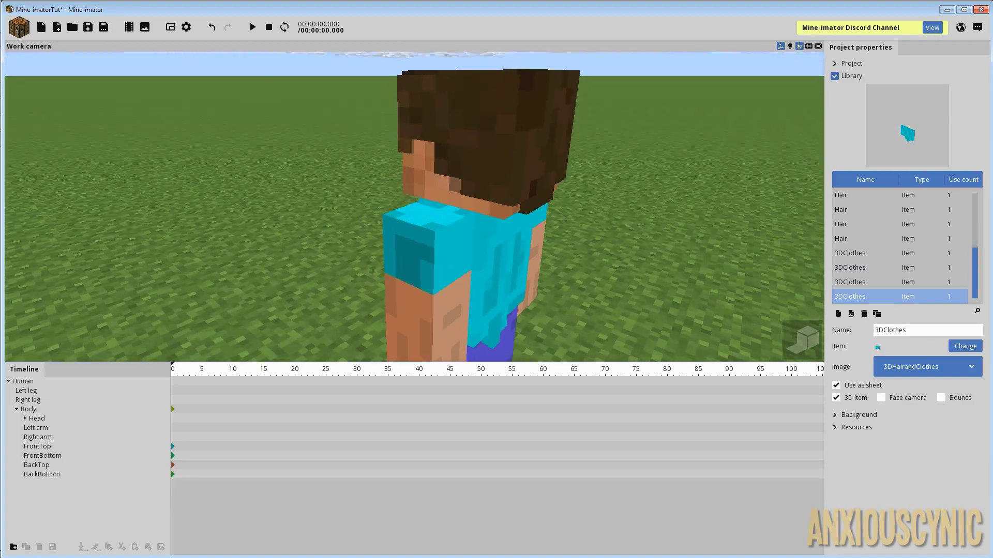
{"action": "left_click_drag", "start_coordinate": [414, 207], "coordinate": [414, 255]}
{"action": "right_click_drag", "start_coordinate": [474, 242], "coordinate": [484, 261]}
{"action": "left_click_drag", "start_coordinate": [474, 243], "coordinate": [462, 214]}
{"action": "left_click", "coordinate": [353, 168]}
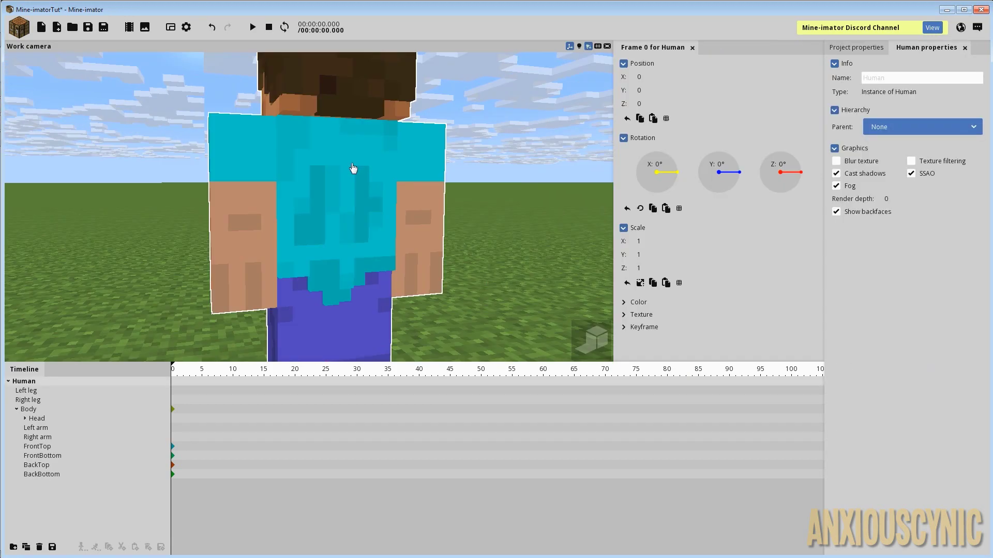
Step: Rotate the left arm outward to 68.25° on Y to expose the side of the torso
{"action": "left_click", "coordinate": [251, 178]}
{"action": "left_click_drag", "start_coordinate": [288, 122], "coordinate": [302, 203]}
{"action": "left_click_drag", "start_coordinate": [316, 212], "coordinate": [439, 194]}
{"action": "left_click_drag", "start_coordinate": [217, 309], "coordinate": [263, 296]}
{"action": "left_click_drag", "start_coordinate": [329, 257], "coordinate": [374, 204]}
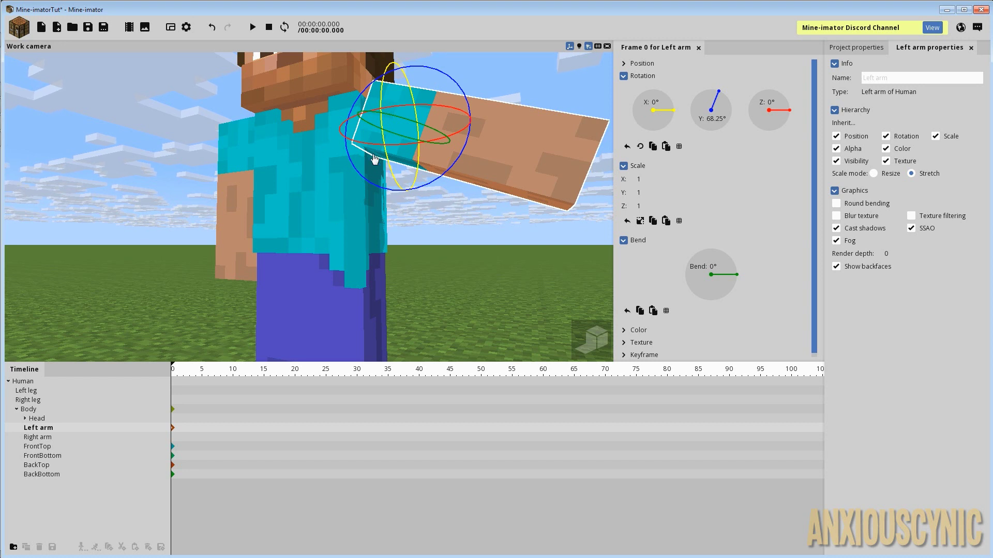
Step: Examine the front and back shirt pieces and the body's bare side beneath the raised left arm
{"action": "left_click", "coordinate": [335, 112]}
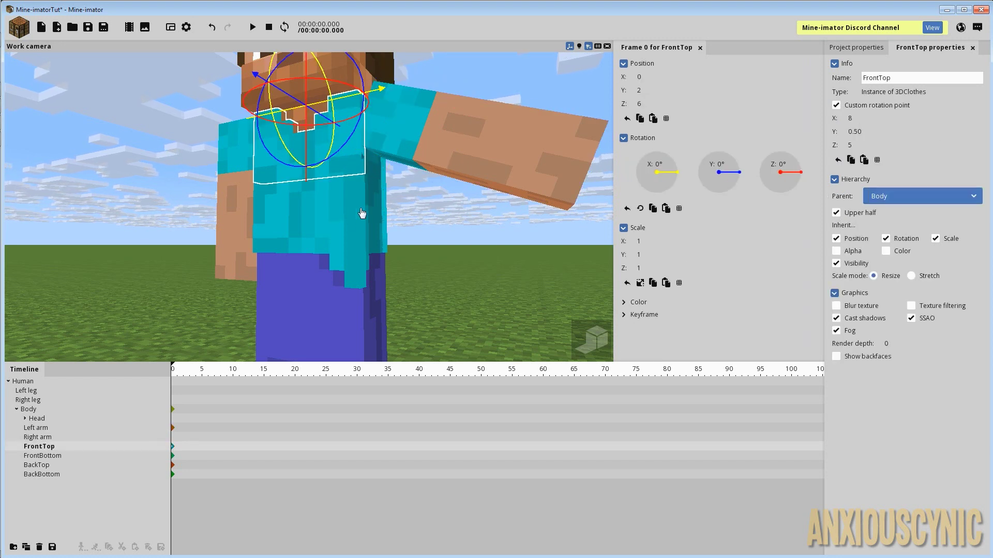
{"action": "left_click", "coordinate": [331, 223]}
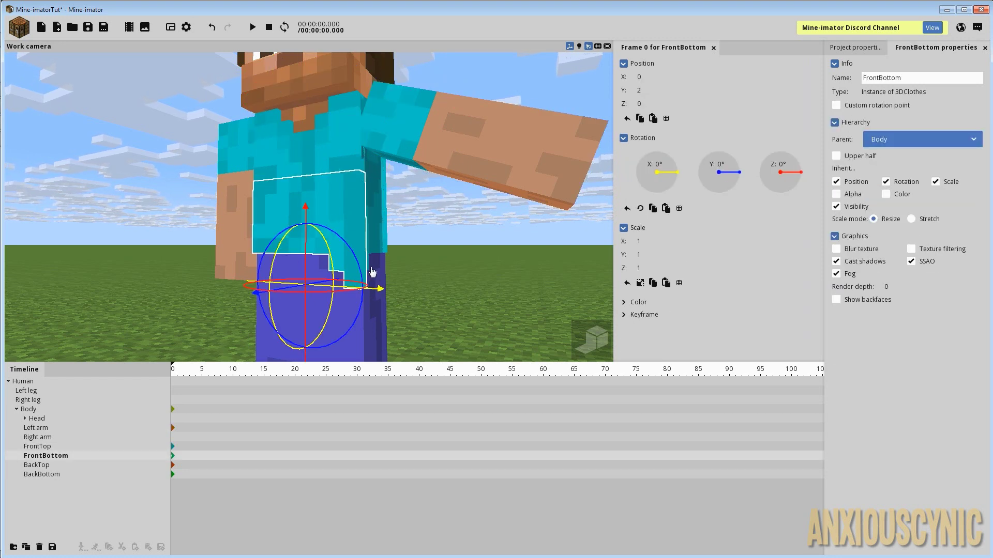
{"action": "middle_click_drag", "start_coordinate": [357, 207], "coordinate": [351, 130]}
{"action": "left_click", "coordinate": [352, 130]}
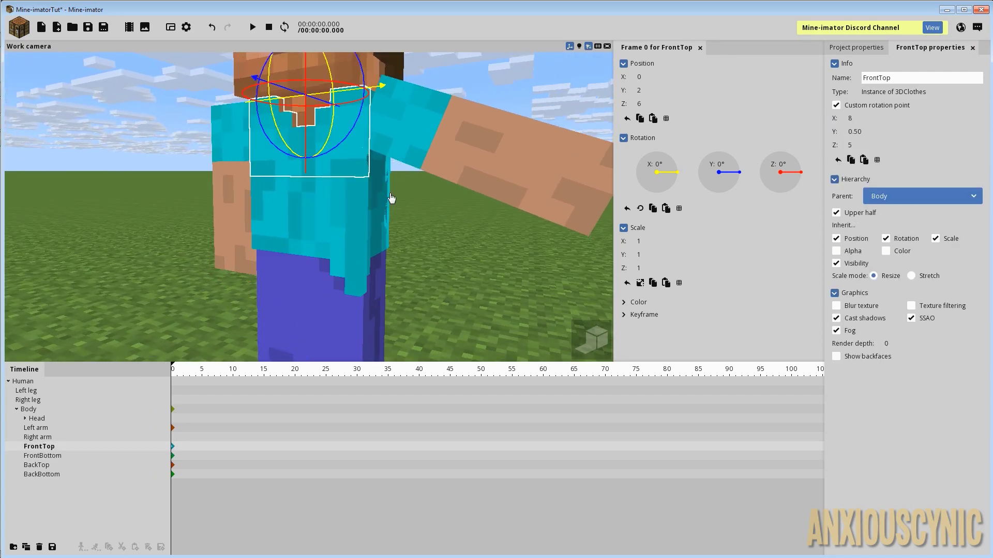
{"action": "middle_click_drag", "start_coordinate": [431, 205], "coordinate": [434, 202]}
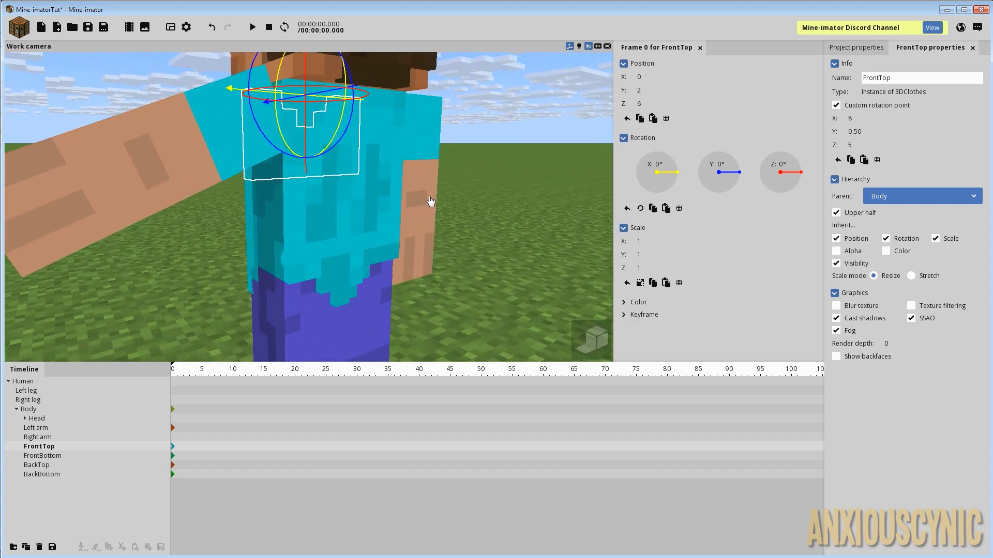
{"action": "left_click", "coordinate": [380, 220]}
{"action": "left_click", "coordinate": [353, 165]}
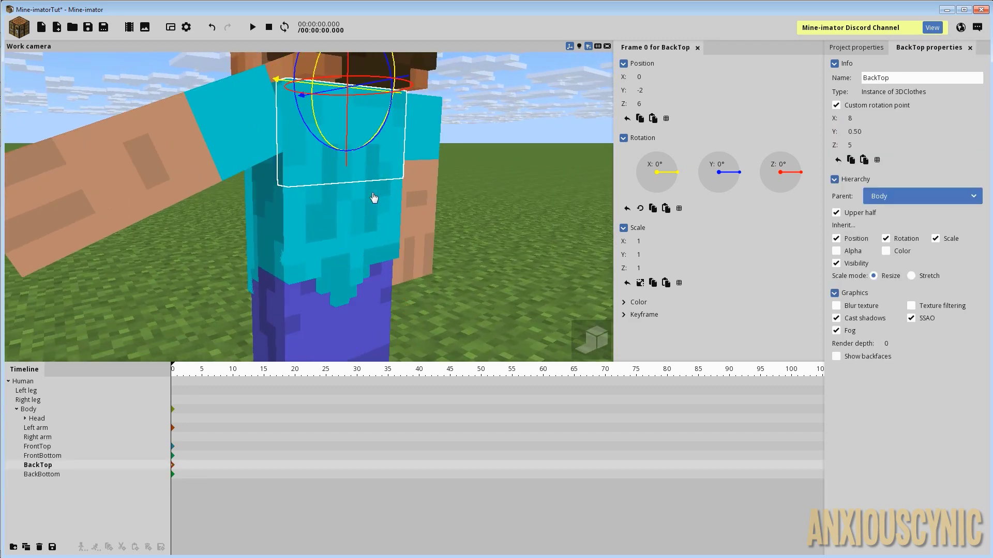
{"action": "left_click", "coordinate": [274, 223]}
{"action": "left_click_drag", "start_coordinate": [317, 250], "coordinate": [325, 215]}
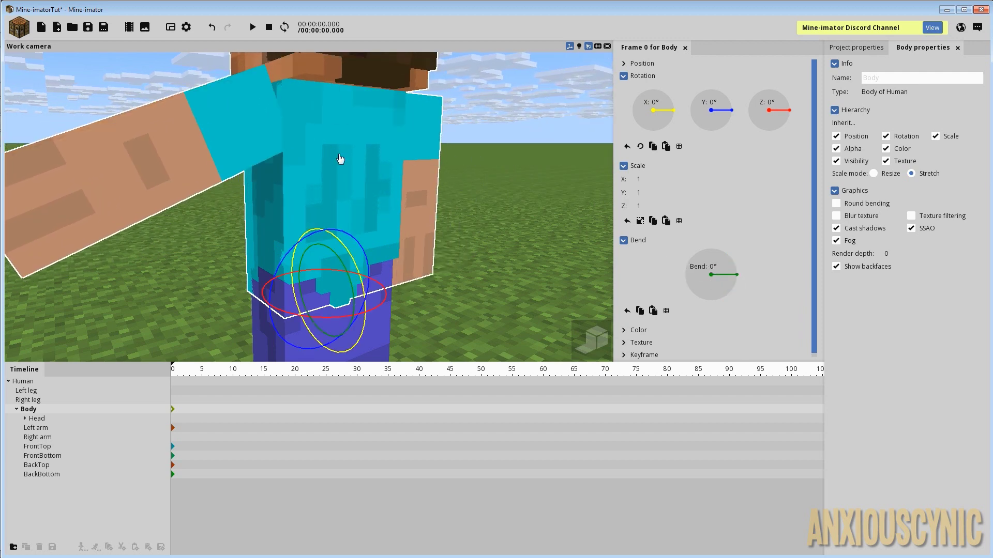
Step: Inspect the shoulders and the shirt's front on the character from several angles
{"action": "left_click_drag", "start_coordinate": [323, 149], "coordinate": [511, 142]}
{"action": "mouse_move", "coordinate": [323, 148]}
{"action": "right_mouse_down"}
{"action": "mouse_move", "coordinate": [326, 134]}
{"action": "mouse_move", "coordinate": [315, 159]}
{"action": "right_mouse_up"}
{"action": "mouse_move", "coordinate": [386, 150]}
{"action": "left_mouse_down"}
{"action": "mouse_move", "coordinate": [388, 171]}
{"action": "mouse_move", "coordinate": [389, 151]}
{"action": "left_mouse_up"}
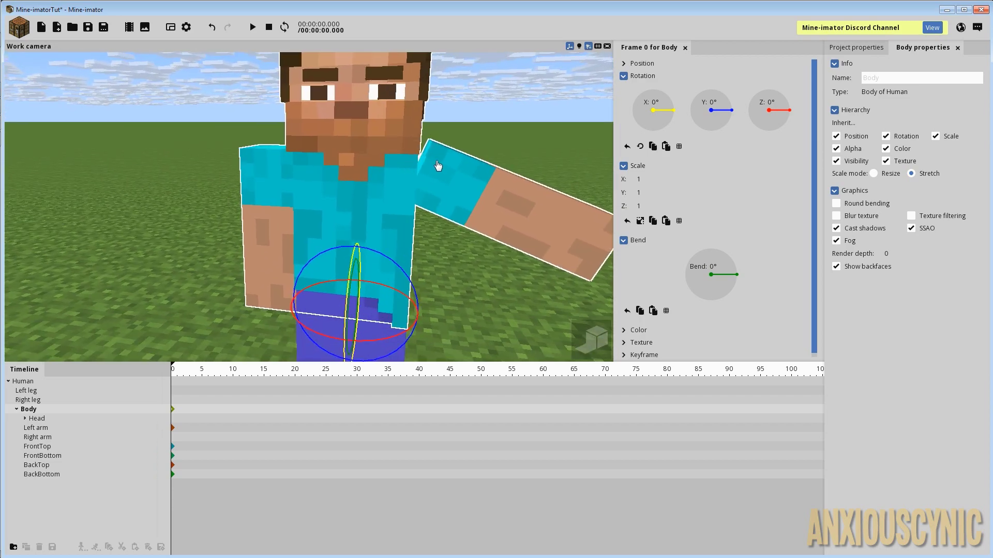
{"action": "right_click_drag", "start_coordinate": [438, 166], "coordinate": [419, 165]}
{"action": "scroll", "coordinate": [434, 169], "scroll_direction": "down", "scroll_amount": 4}
{"action": "scroll", "coordinate": [432, 173], "scroll_direction": "up", "scroll_amount": 4}
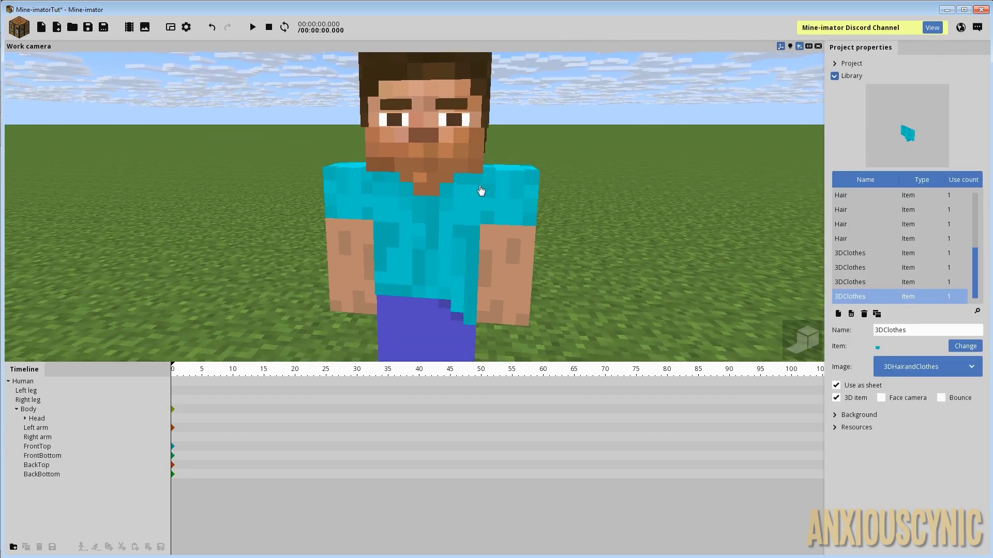
{"action": "left_click_drag", "start_coordinate": [478, 193], "coordinate": [450, 193]}
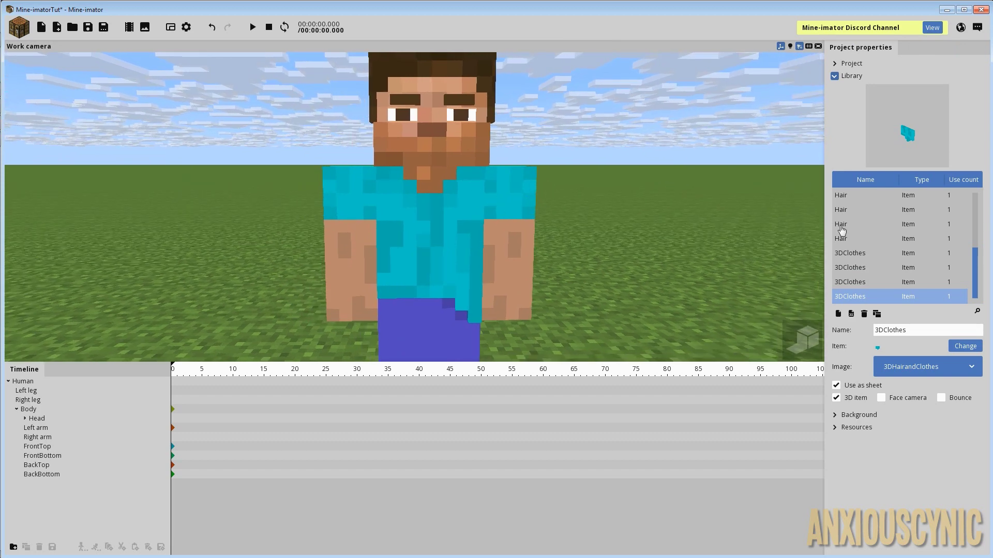
Step: Check BodyCube's mapped texture option in the library, and view the cube face layout and Shouldertexture images
{"action": "left_click_drag", "start_coordinate": [978, 270], "coordinate": [968, 202]}
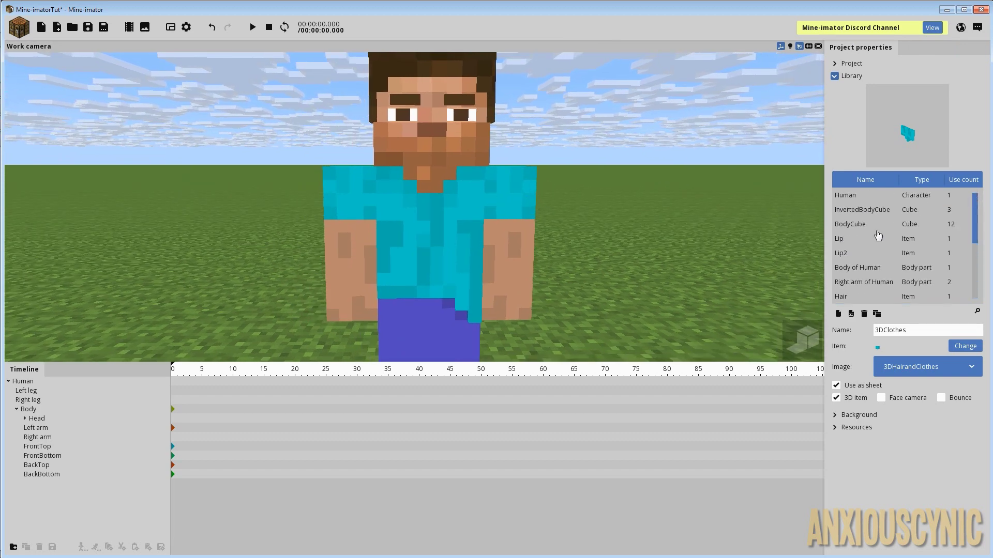
{"action": "left_click", "coordinate": [861, 225]}
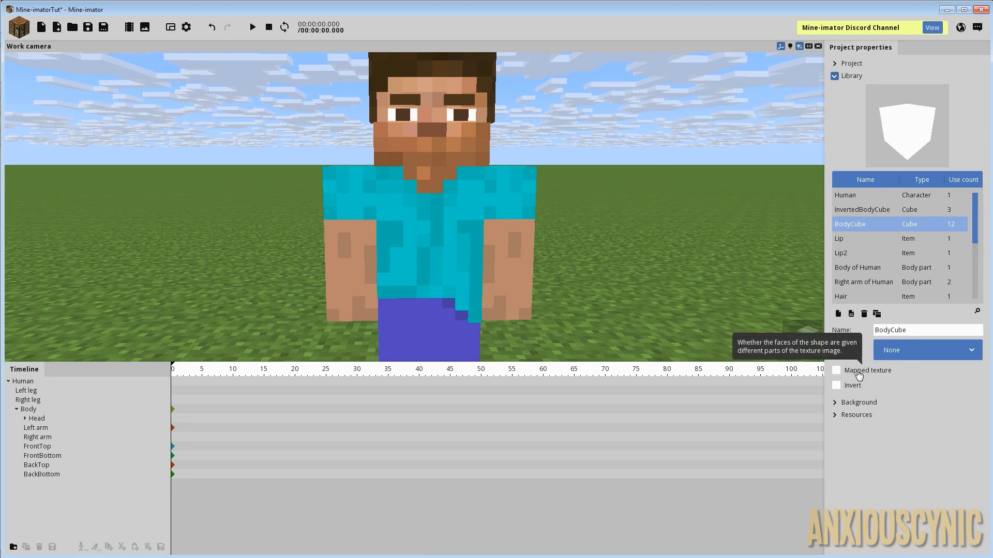
{"action": "left_click", "coordinate": [858, 374]}
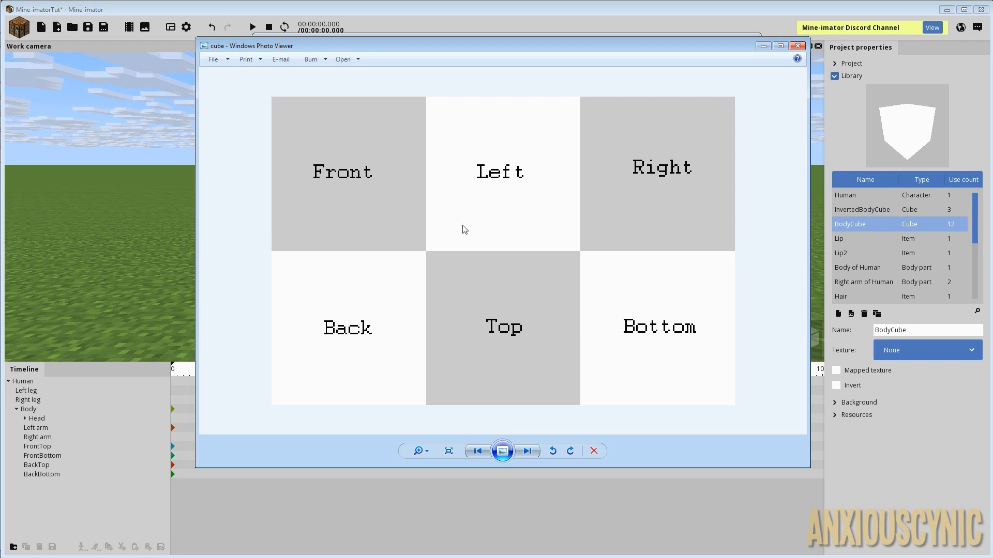
{"action": "key", "text": "Right"}
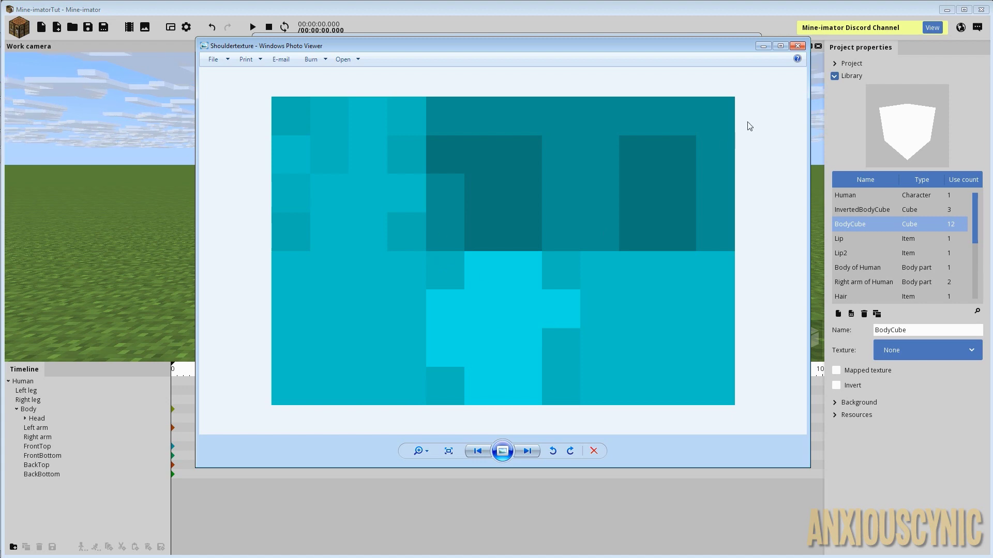
{"action": "left_click", "coordinate": [798, 45]}
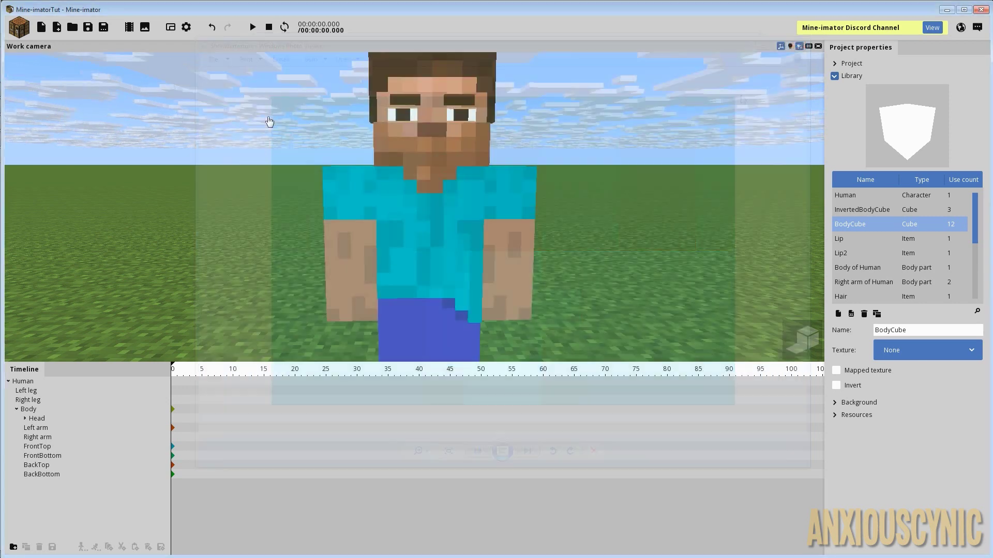
Step: Create a cube with mapped texture enabled, using the Shouldertexture image
{"action": "left_click", "coordinate": [23, 29]}
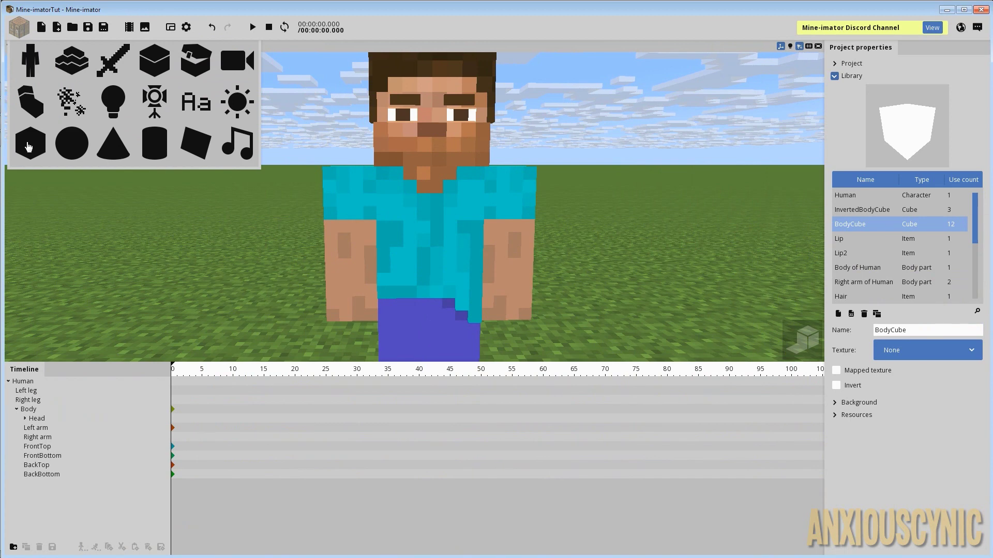
{"action": "left_click", "coordinate": [30, 143]}
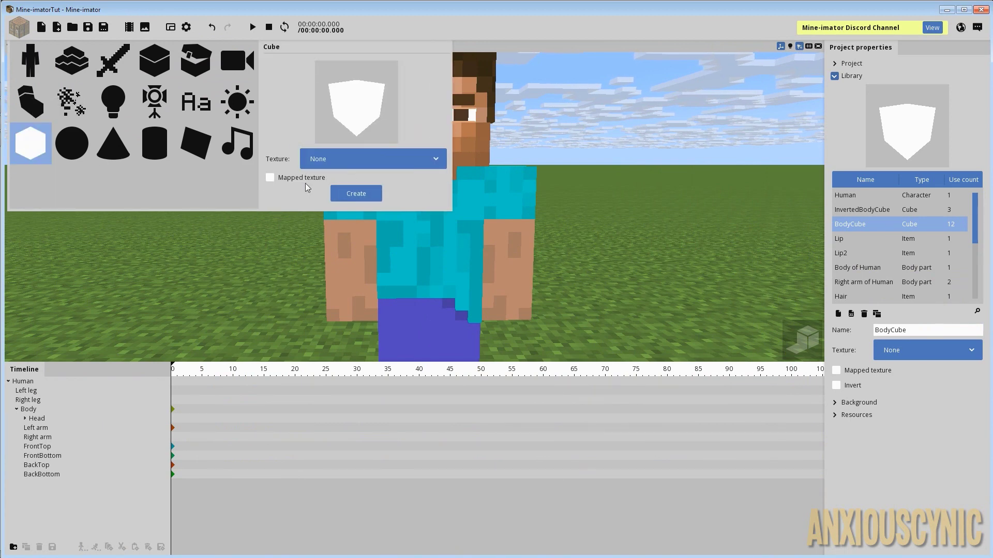
{"action": "left_click", "coordinate": [270, 178]}
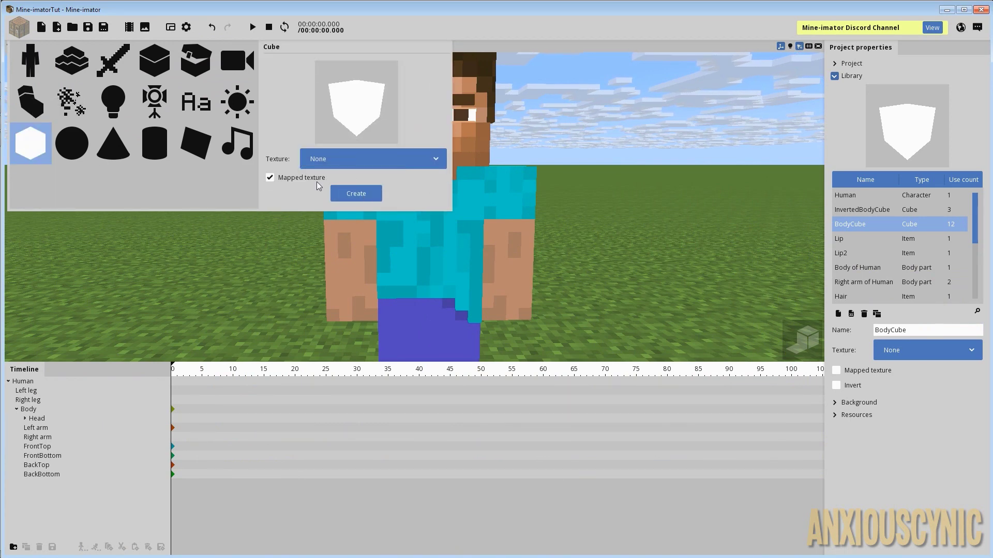
{"action": "left_click", "coordinate": [356, 162]}
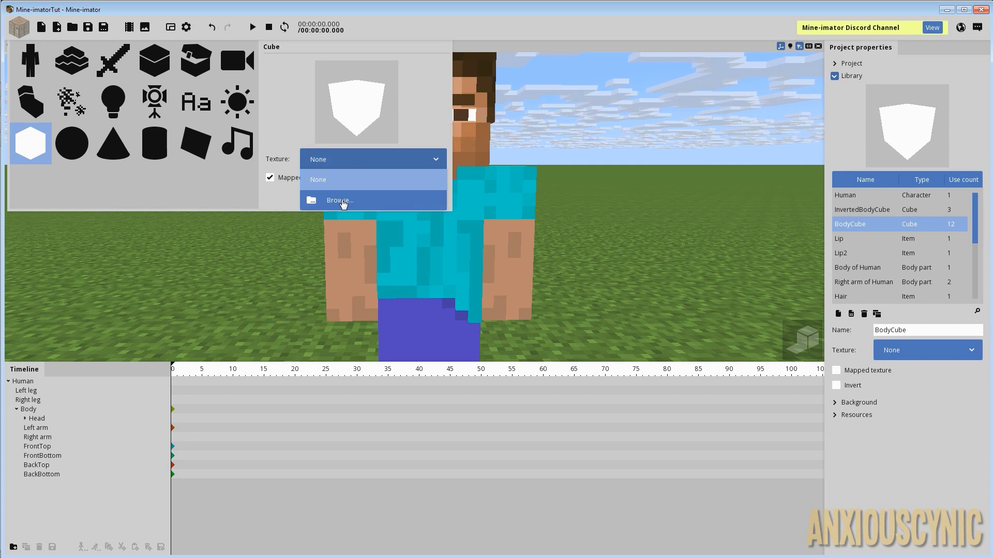
{"action": "left_click", "coordinate": [341, 201]}
{"action": "left_click", "coordinate": [406, 263]}
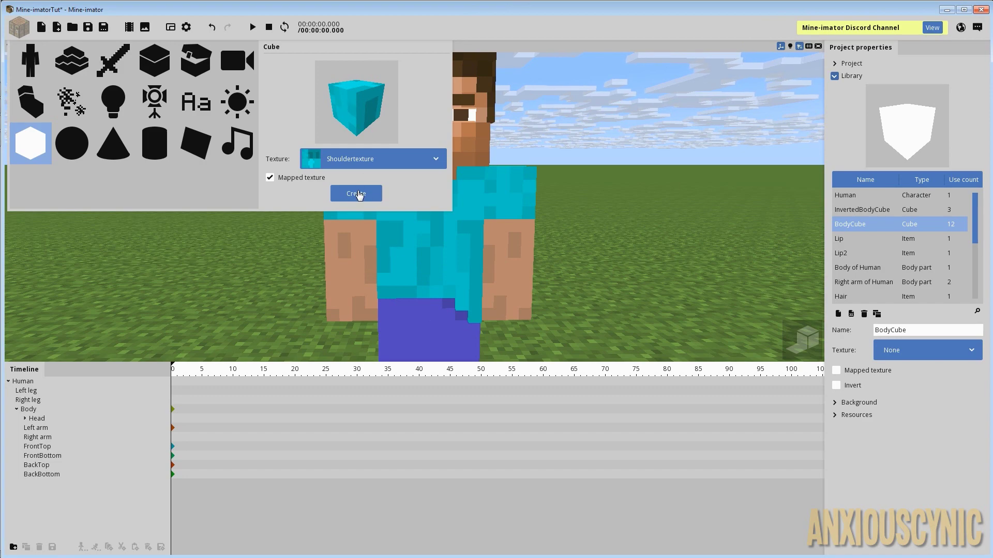
{"action": "left_click", "coordinate": [356, 193]}
{"action": "scroll", "coordinate": [509, 204], "scroll_direction": "up", "scroll_amount": 3}
{"action": "scroll", "coordinate": [512, 208], "scroll_direction": "down", "scroll_amount": 5}
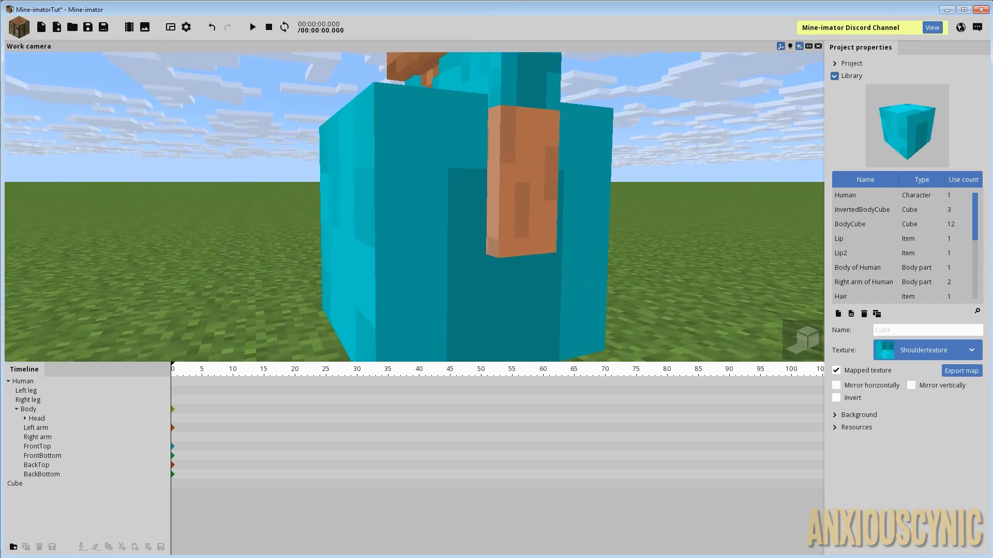
Step: Select the new textured cube in the scene and rename its library entry as Shoulders
{"action": "left_click", "coordinate": [394, 206]}
{"action": "left_click_drag", "start_coordinate": [402, 188], "coordinate": [491, 204]}
{"action": "scroll", "coordinate": [397, 188], "scroll_direction": "up", "scroll_amount": 2}
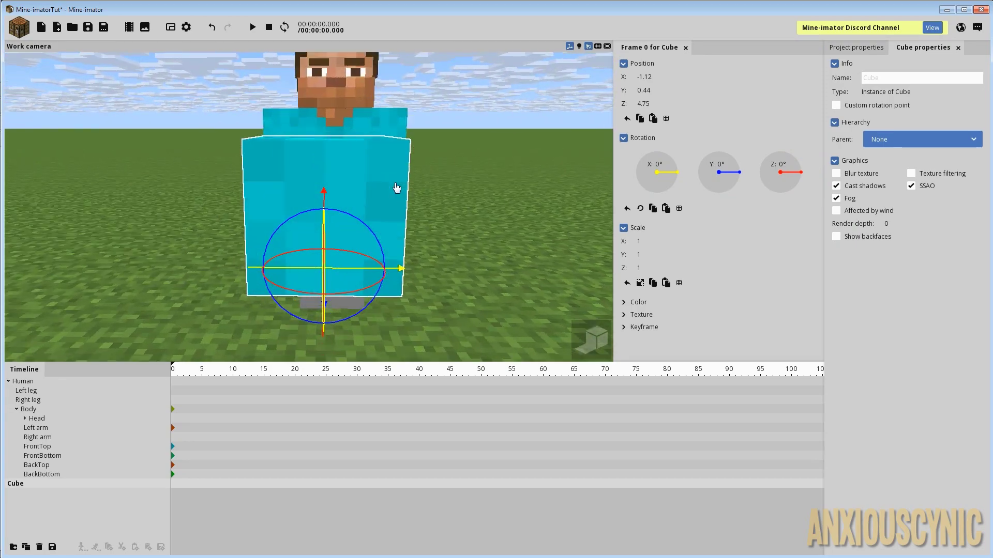
{"action": "left_click_drag", "start_coordinate": [396, 189], "coordinate": [382, 169]}
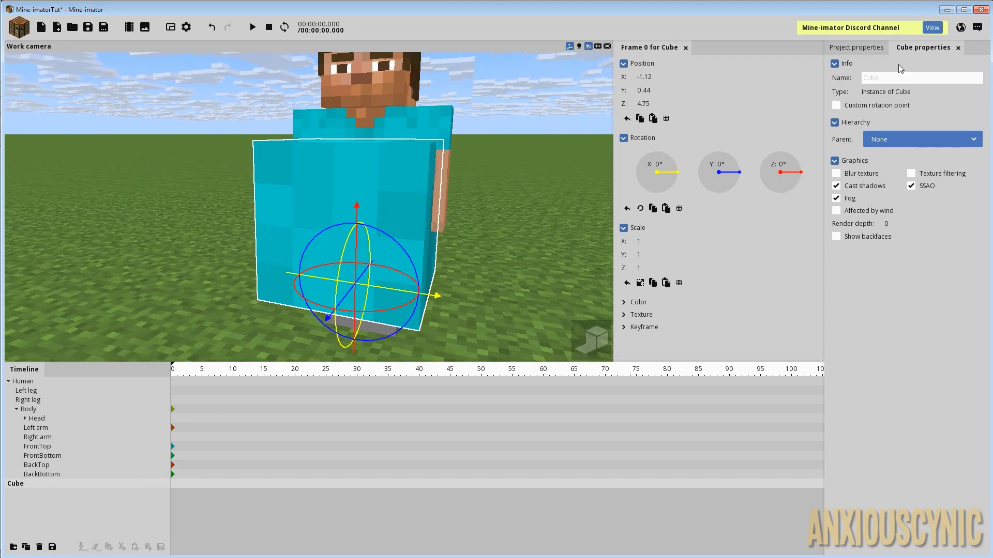
{"action": "left_click", "coordinate": [862, 47]}
{"action": "left_click", "coordinate": [868, 253]}
{"action": "scroll", "coordinate": [874, 269], "scroll_direction": "down", "scroll_amount": 5}
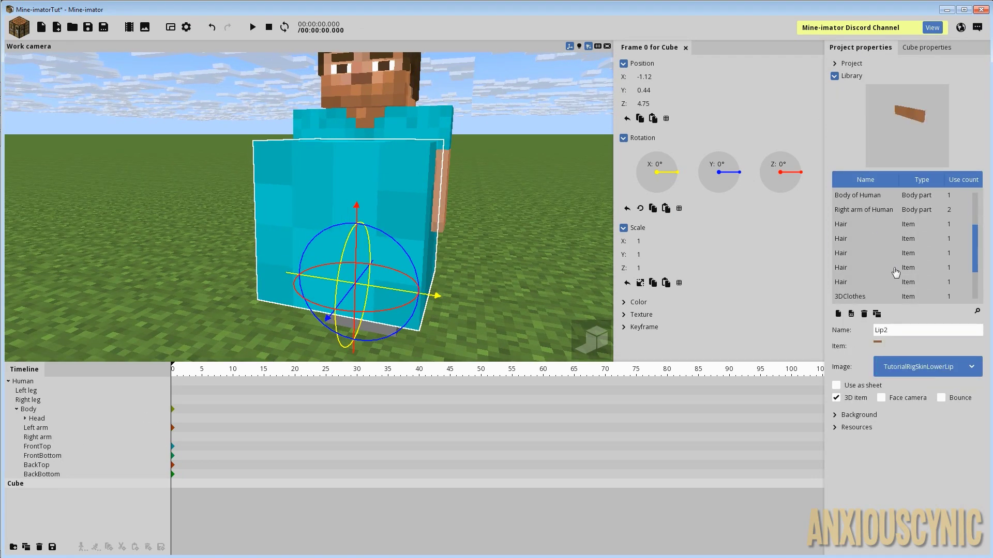
{"action": "left_click", "coordinate": [857, 299]}
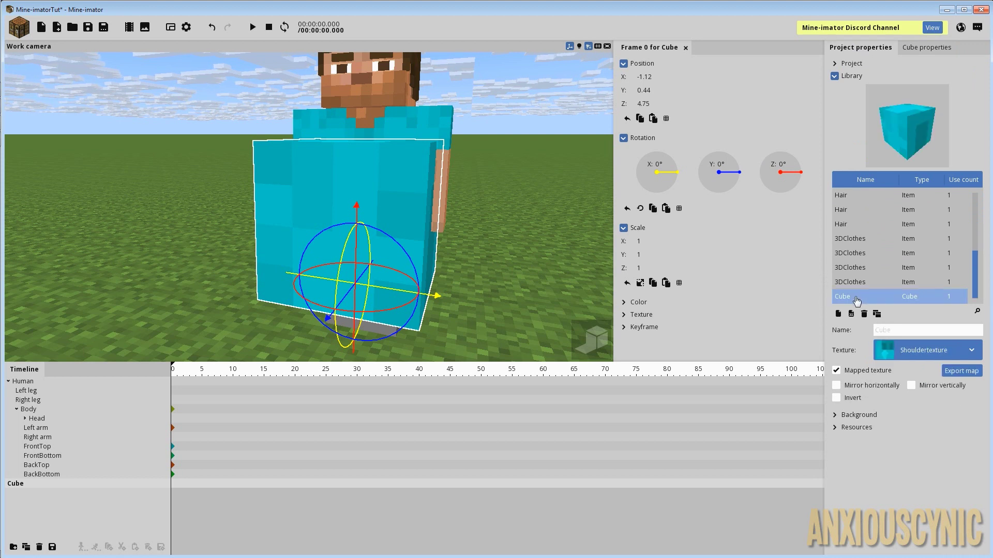
{"action": "left_click", "coordinate": [907, 329]}
{"action": "type", "text": "Shouldr"}
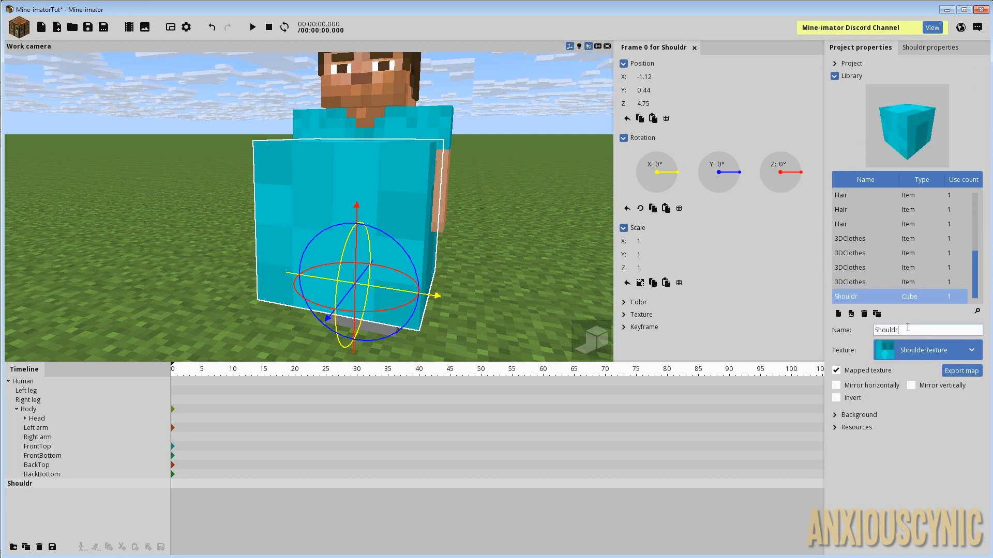
{"action": "key", "text": "BackSpace"}
{"action": "type", "text": "ers"}
Step: Parent the Shoulders cube to the character's Right arm
{"action": "left_click", "coordinate": [916, 48]}
{"action": "left_click", "coordinate": [886, 139]}
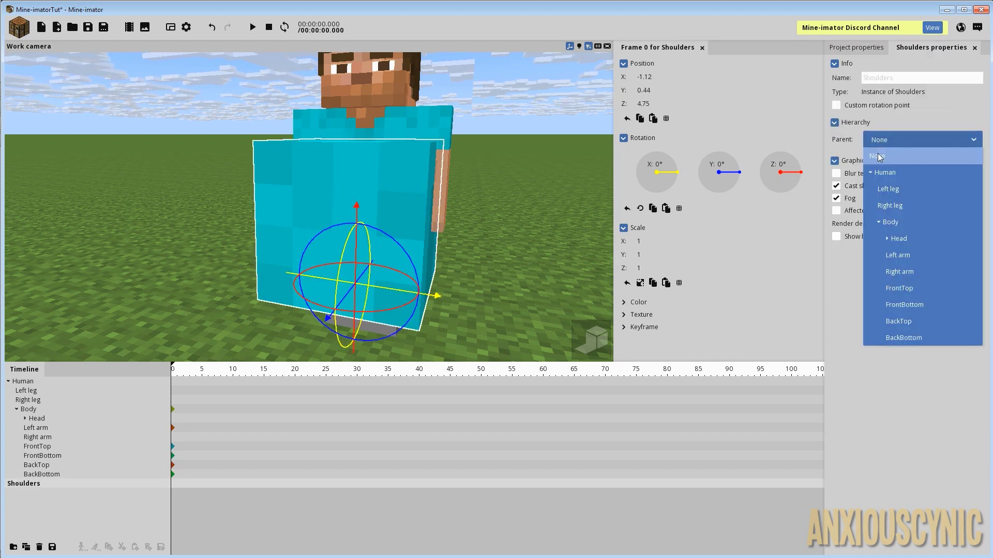
{"action": "left_click", "coordinate": [899, 273]}
{"action": "right_click_drag", "start_coordinate": [450, 151], "coordinate": [455, 178]}
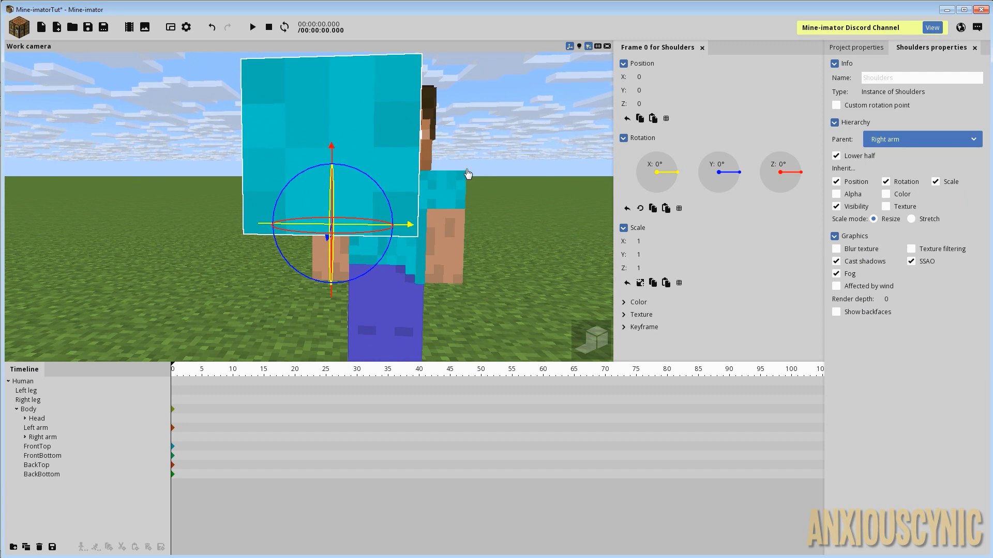
{"action": "right_click_drag", "start_coordinate": [414, 166], "coordinate": [423, 148]}
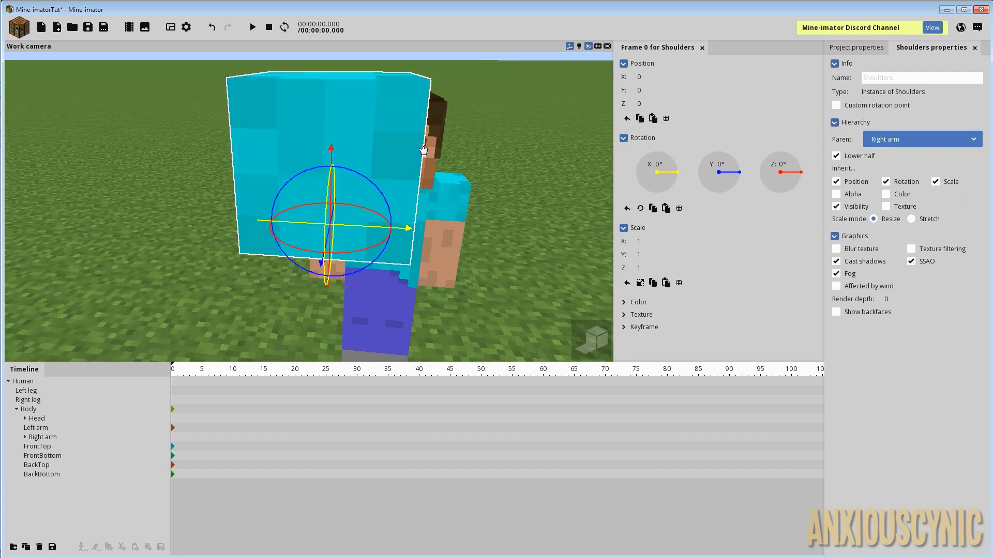
Step: Enable a custom rotation point on the Shoulders cube and set its X value to 8
{"action": "left_click", "coordinate": [836, 105]}
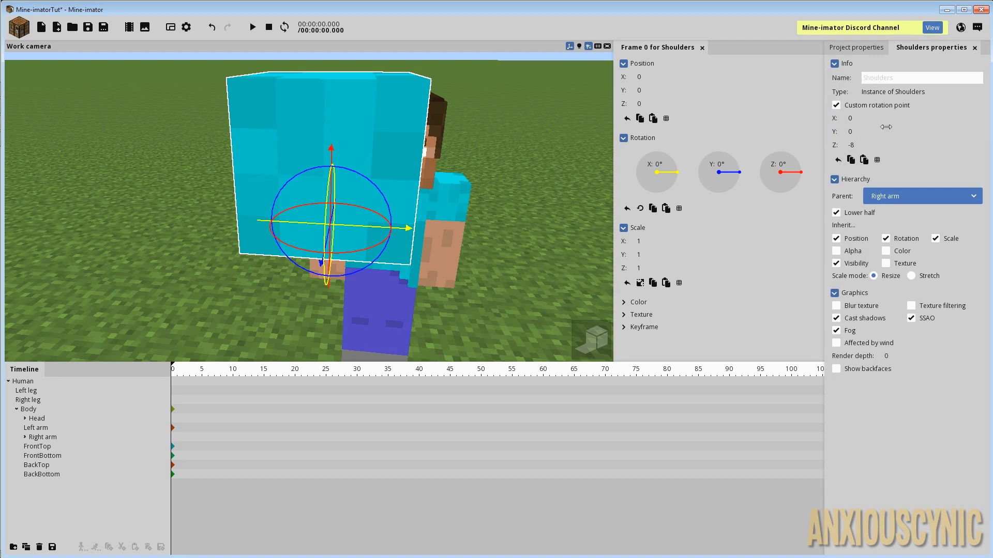
{"action": "left_click_drag", "start_coordinate": [855, 133], "coordinate": [903, 137]}
{"action": "key", "text": "ctrl+z"}
{"action": "left_click", "coordinate": [868, 120]}
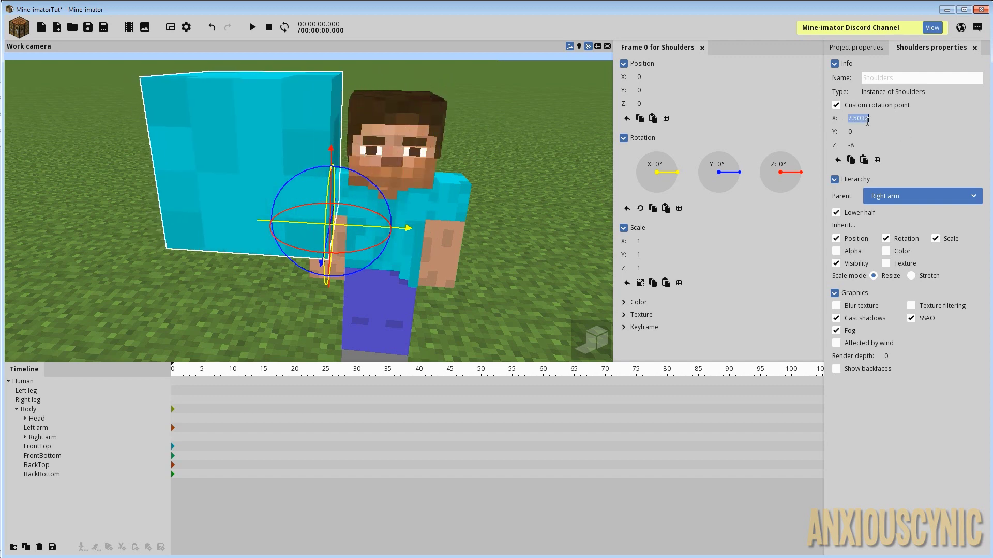
{"action": "type", "text": "8"}
{"action": "left_click_drag", "start_coordinate": [495, 170], "coordinate": [472, 178]}
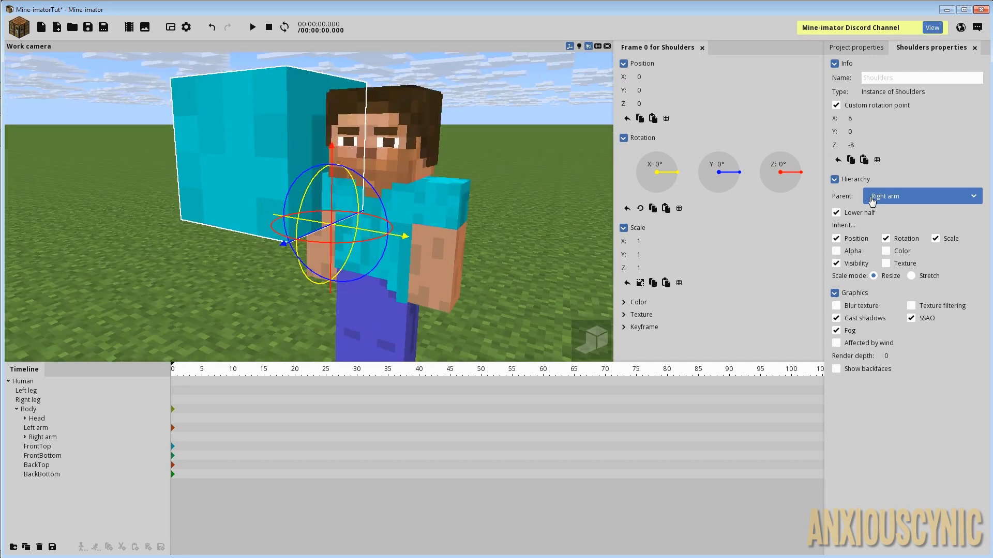
Step: Turn off the Shoulders cube's lower-half attachment, and scale it uniformly to 0.25
{"action": "left_click", "coordinate": [836, 213]}
{"action": "middle_click_drag", "start_coordinate": [436, 235], "coordinate": [340, 197]}
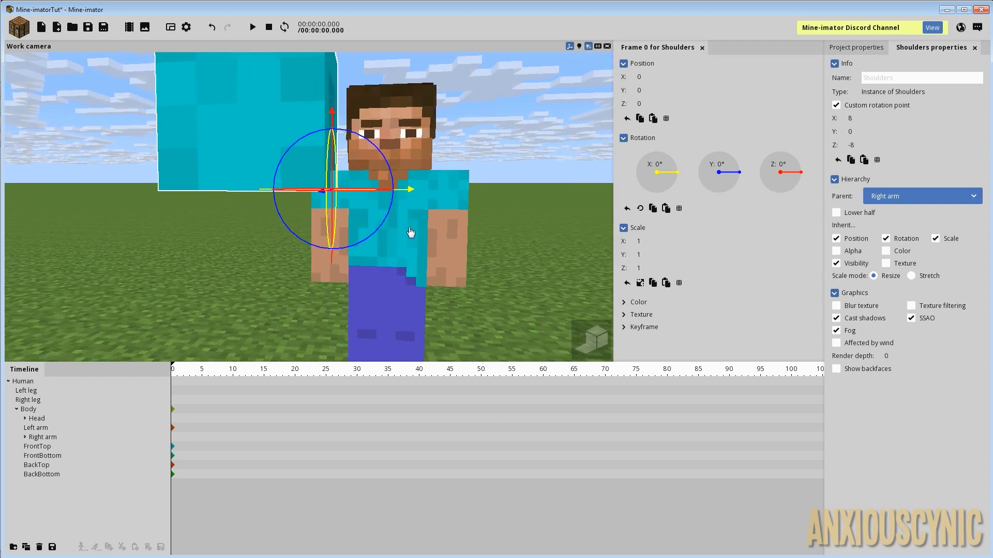
{"action": "left_click", "coordinate": [640, 283]}
{"action": "left_click_drag", "start_coordinate": [645, 241], "coordinate": [609, 239]}
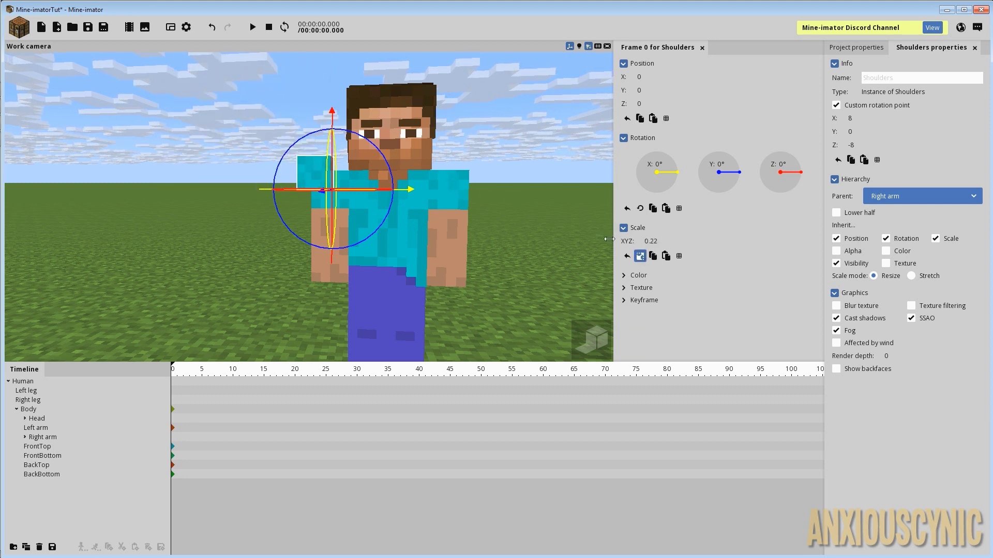
{"action": "left_click", "coordinate": [648, 241]}
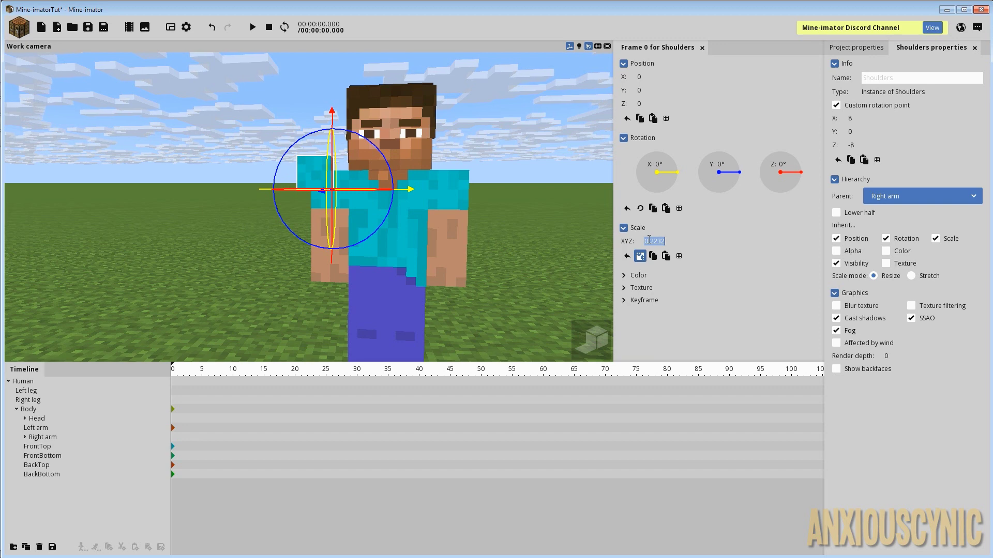
{"action": "type", "text": "0.25"}
{"action": "key", "text": "Return"}
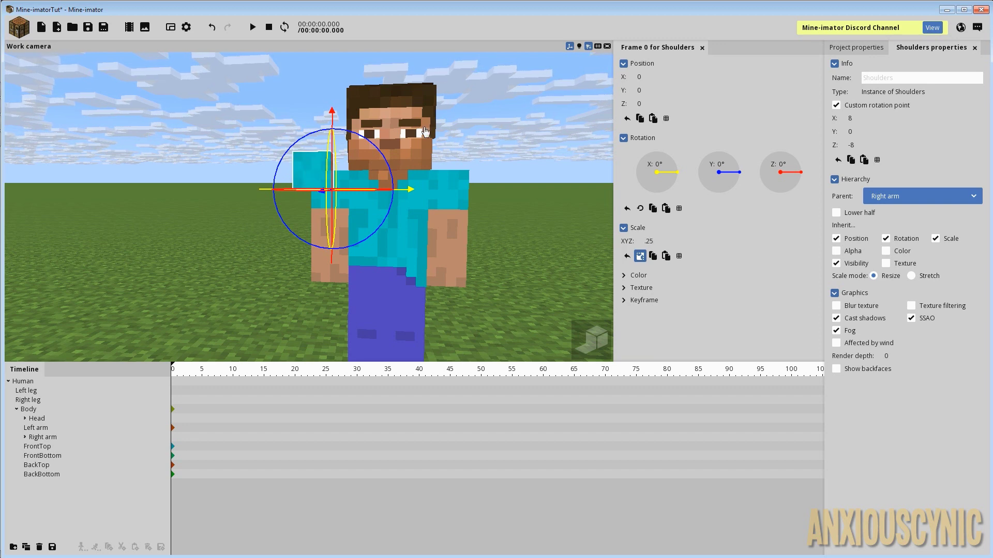
Step: Lower the Shoulders cube onto the top of the right arm, setting its Z position to -2
{"action": "scroll", "coordinate": [431, 151], "scroll_direction": "up", "scroll_amount": 2}
{"action": "scroll", "coordinate": [431, 151], "scroll_direction": "up", "scroll_amount": 3}
{"action": "mouse_move", "coordinate": [432, 151]}
{"action": "left_mouse_down"}
{"action": "mouse_move", "coordinate": [497, 202]}
{"action": "mouse_move", "coordinate": [437, 158]}
{"action": "left_mouse_up"}
{"action": "left_click_drag", "start_coordinate": [333, 93], "coordinate": [332, 124]}
{"action": "left_click", "coordinate": [654, 103]}
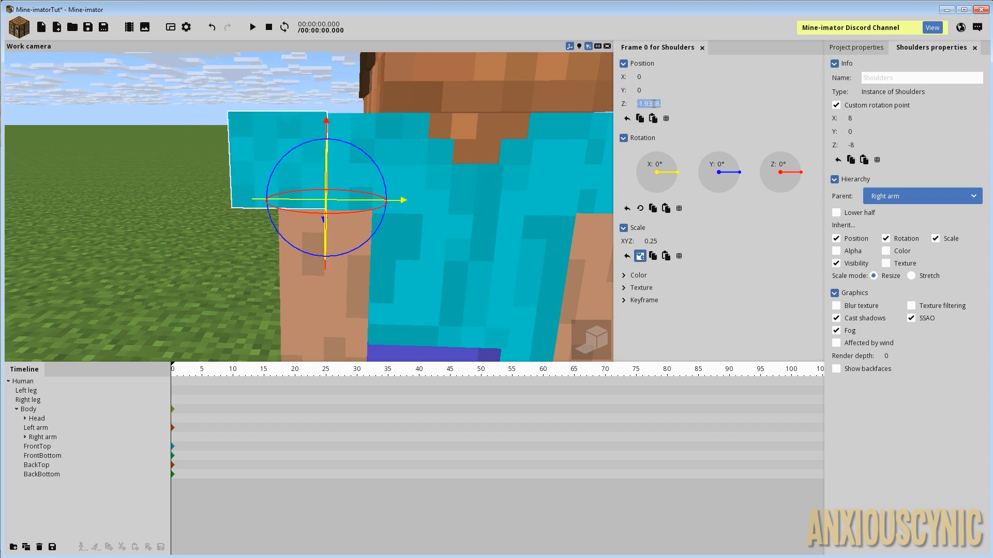
{"action": "type", "text": "-2"}
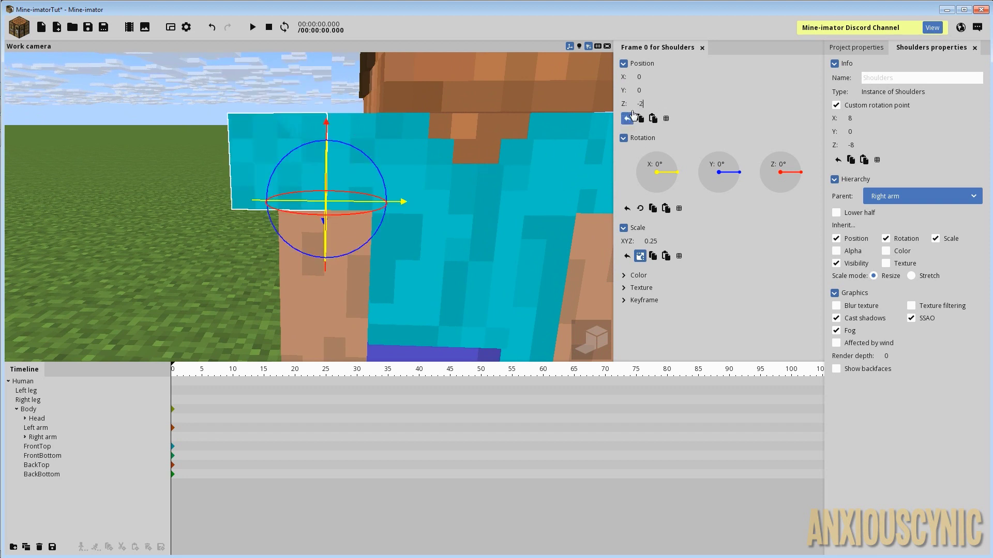
Step: Shift the Shoulders cube sideways over the right arm, setting its X position to 2
{"action": "left_click_drag", "start_coordinate": [404, 201], "coordinate": [440, 215]}
{"action": "left_click", "coordinate": [654, 77]}
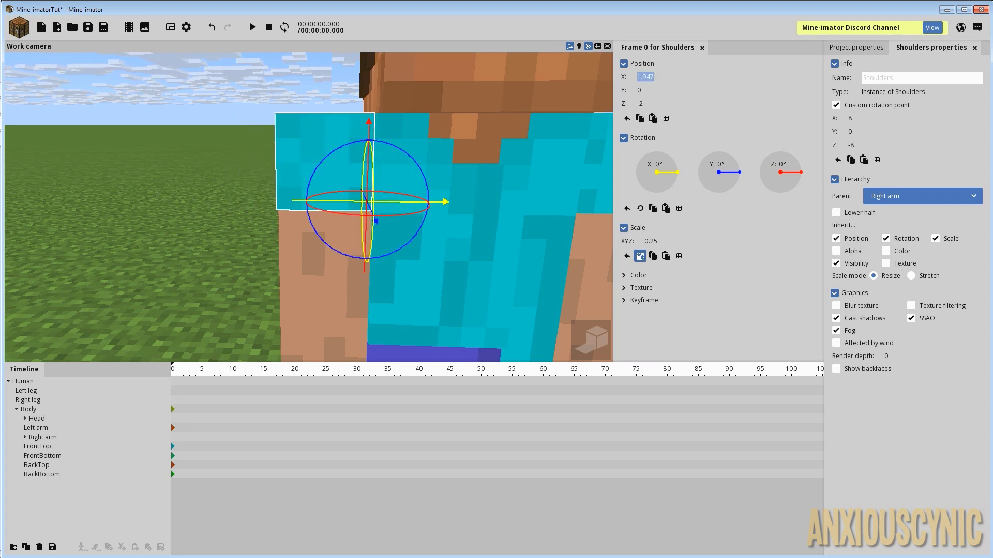
{"action": "type", "text": "2"}
{"action": "left_click_drag", "start_coordinate": [428, 109], "coordinate": [455, 112]}
{"action": "left_click_drag", "start_coordinate": [486, 239], "coordinate": [561, 243]}
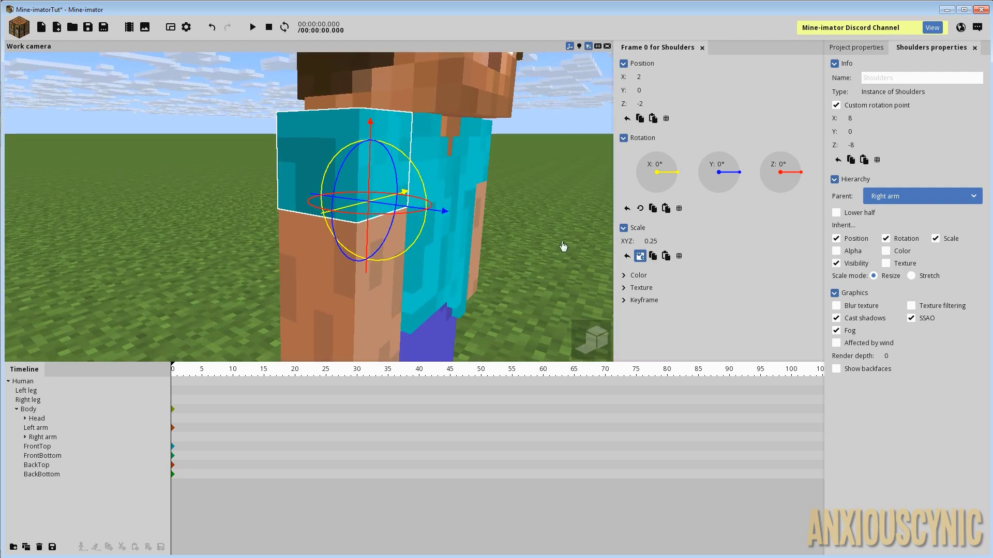
Step: Expand the Right arm's timeline and toggle the Shoulders cube's visibility to compare the shoulder with and without it
{"action": "left_click", "coordinate": [25, 438]}
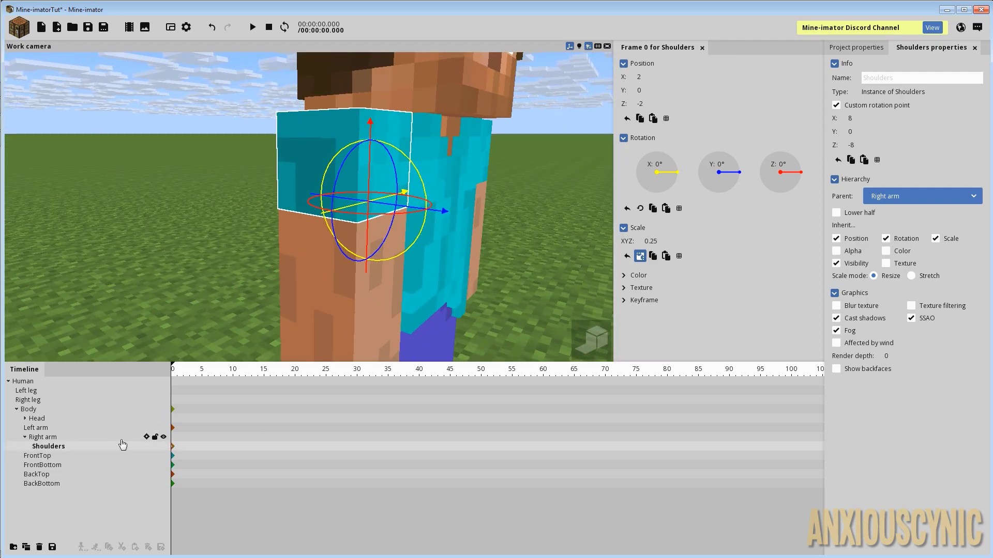
{"action": "left_click", "coordinate": [163, 446]}
{"action": "left_click", "coordinate": [164, 447]}
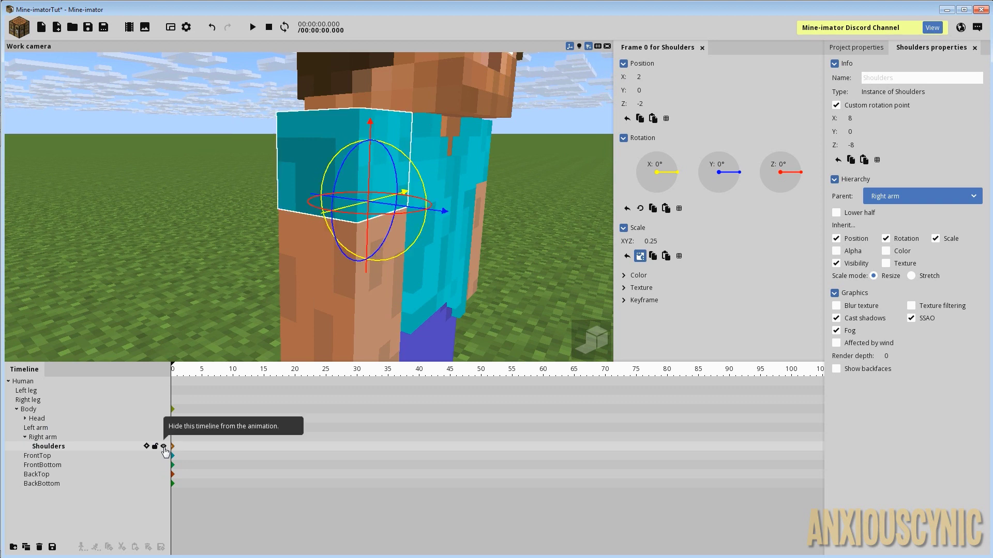
{"action": "left_click", "coordinate": [164, 447]}
{"action": "left_click", "coordinate": [163, 447]}
{"action": "left_click", "coordinate": [164, 447]}
{"action": "left_click", "coordinate": [163, 446]}
{"action": "left_click", "coordinate": [163, 447]}
{"action": "left_click", "coordinate": [163, 446]}
{"action": "left_click", "coordinate": [164, 447]}
{"action": "left_click", "coordinate": [163, 446]}
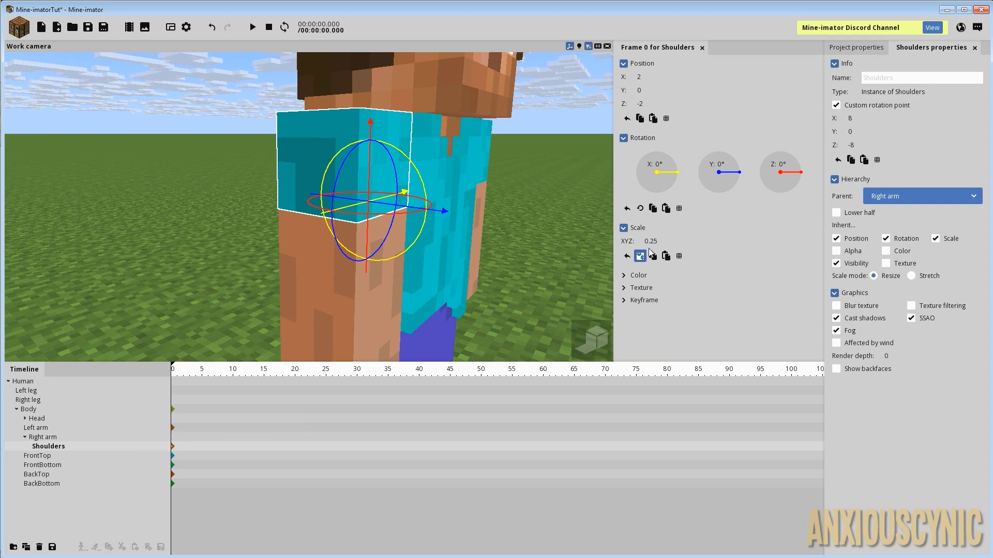
Step: Enlarge the Shoulders cube to a uniform scale of about 0.27 and check its fit around the right arm
{"action": "left_click_drag", "start_coordinate": [650, 242], "coordinate": [653, 242]}
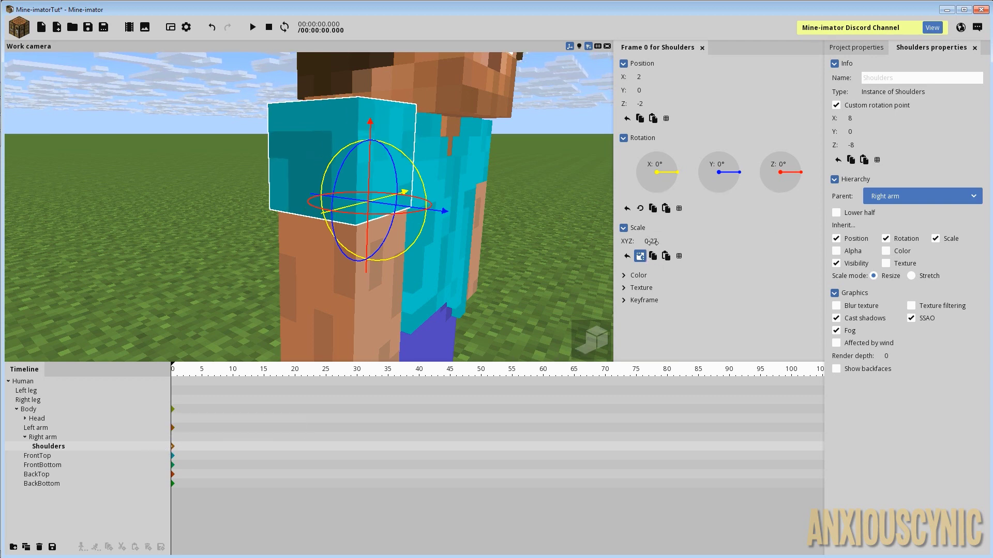
{"action": "left_click_drag", "start_coordinate": [517, 243], "coordinate": [421, 258]}
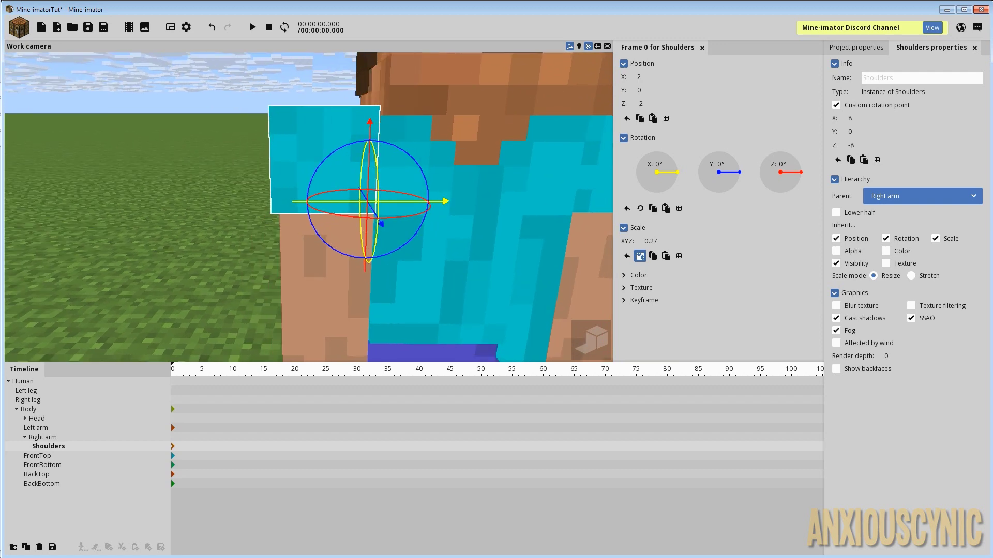
{"action": "mouse_move", "coordinate": [332, 145]}
{"action": "left_mouse_down"}
{"action": "mouse_move", "coordinate": [310, 129]}
{"action": "mouse_move", "coordinate": [332, 144]}
{"action": "left_mouse_up"}
{"action": "left_click_drag", "start_coordinate": [268, 195], "coordinate": [361, 196]}
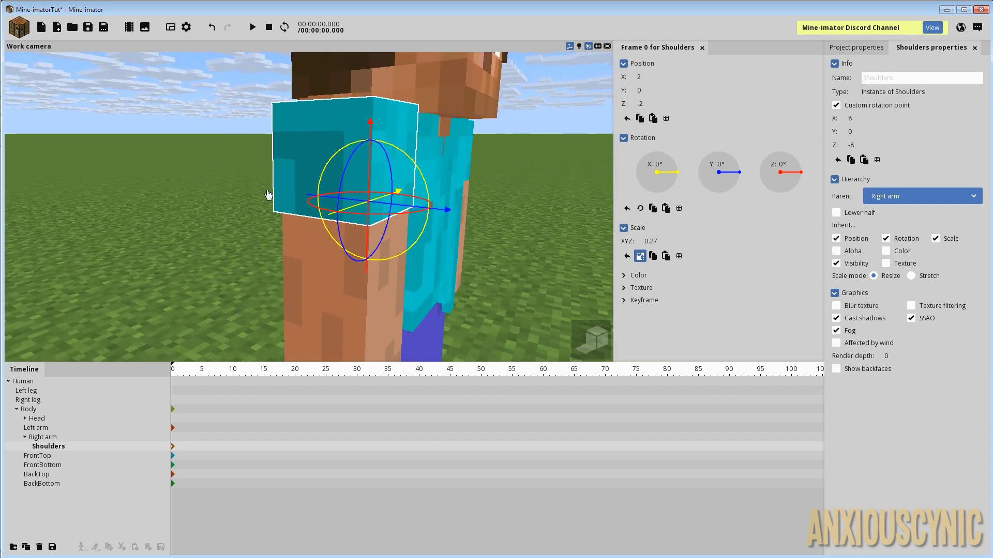
{"action": "left_click_drag", "start_coordinate": [448, 256], "coordinate": [378, 221]}
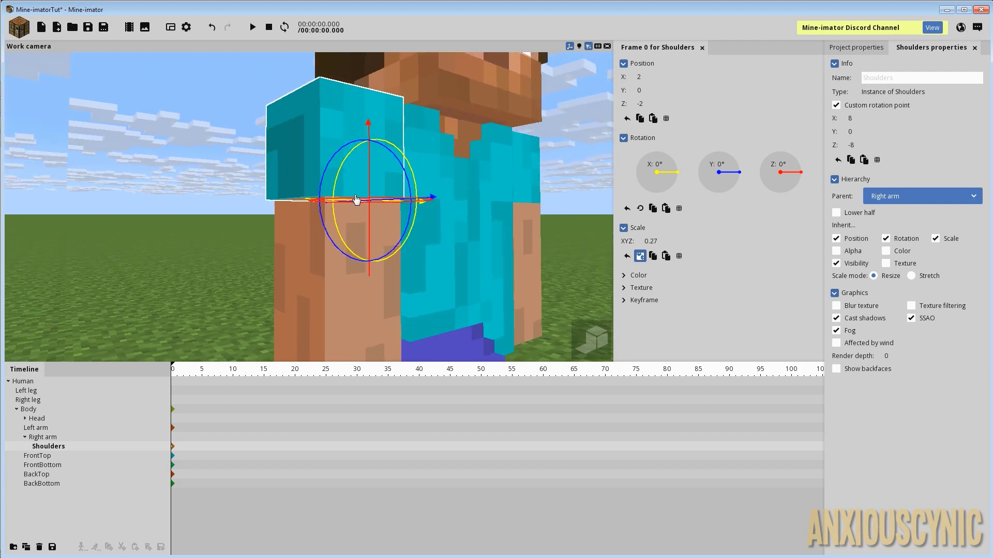
{"action": "middle_click_drag", "start_coordinate": [468, 206], "coordinate": [385, 232]}
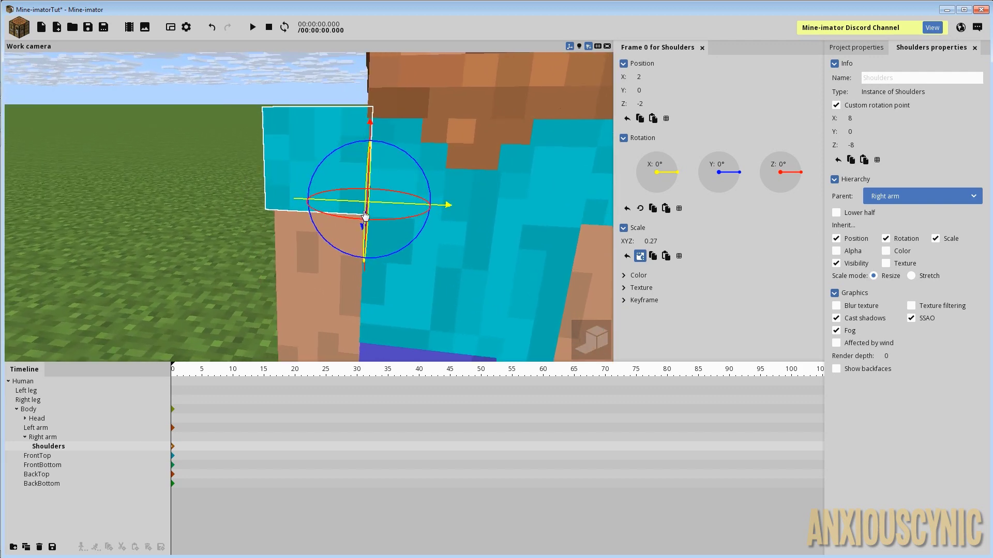
{"action": "middle_click_drag", "start_coordinate": [416, 126], "coordinate": [377, 140]}
{"action": "left_click_drag", "start_coordinate": [377, 140], "coordinate": [356, 134]}
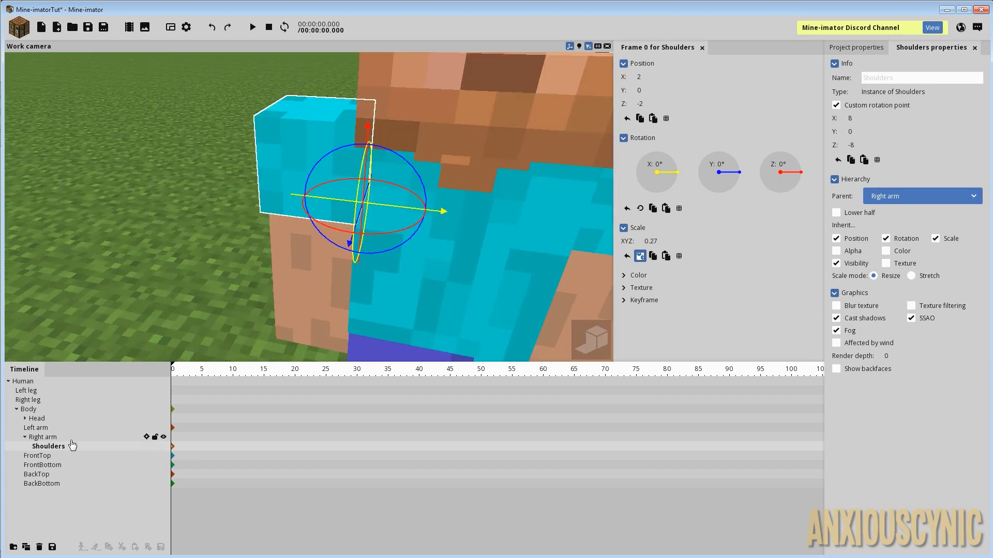
Step: Duplicate the right arm's Shoulders cube and set the copy's parent to Left arm
{"action": "left_click", "coordinate": [27, 547]}
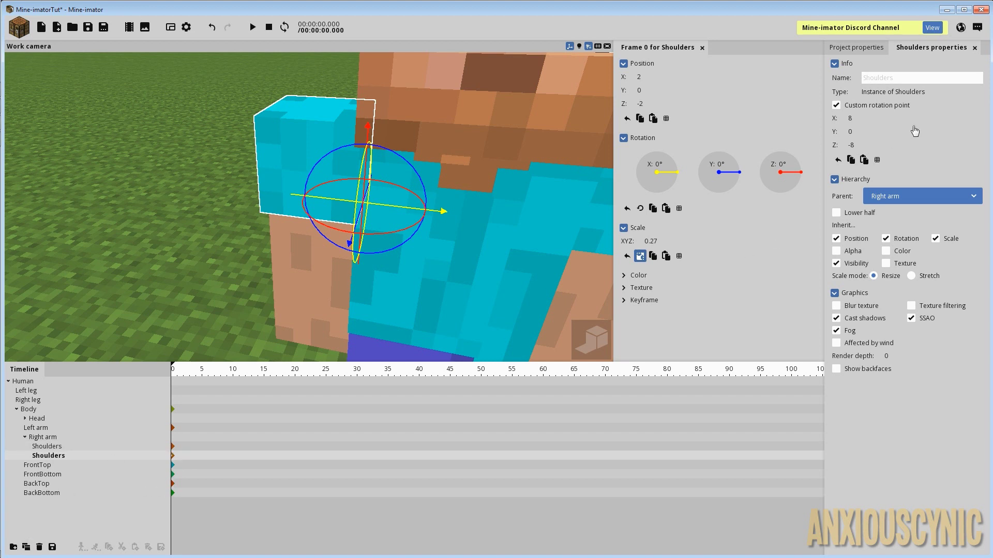
{"action": "left_click", "coordinate": [898, 199]}
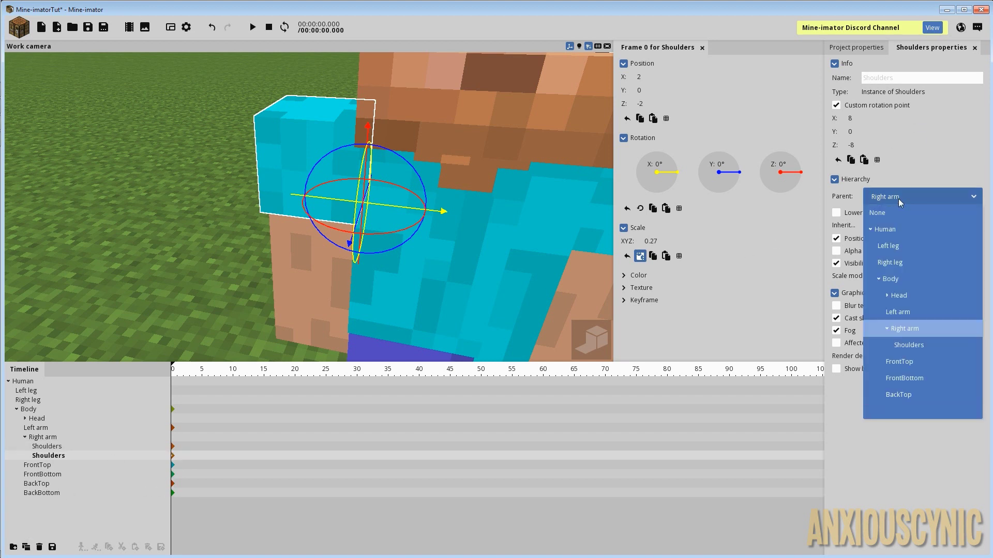
{"action": "left_click", "coordinate": [899, 312]}
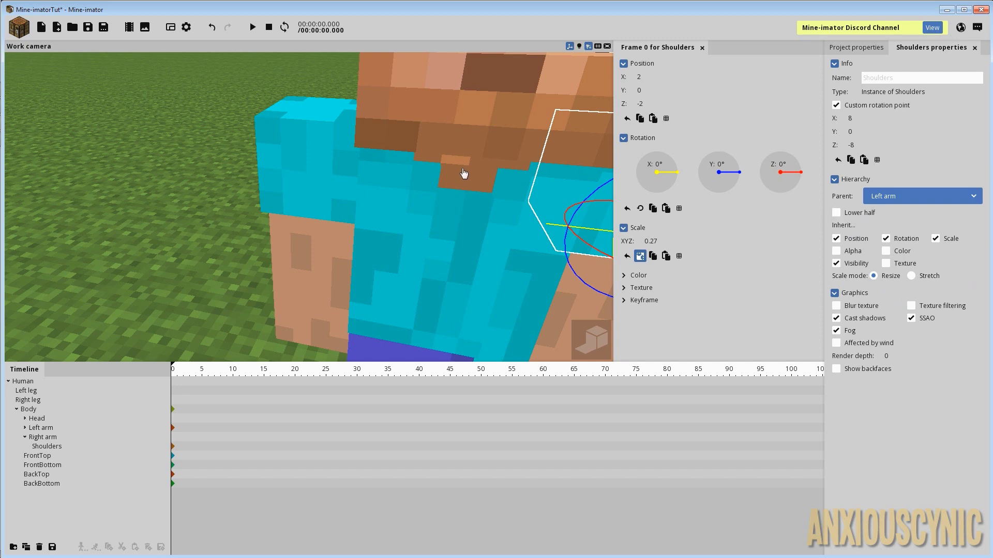
Step: Set the copied Shoulders cube's custom rotation point X to -8 to mirror it for the left arm
{"action": "right_click_drag", "start_coordinate": [463, 174], "coordinate": [537, 161]}
{"action": "left_click_drag", "start_coordinate": [466, 186], "coordinate": [422, 149]}
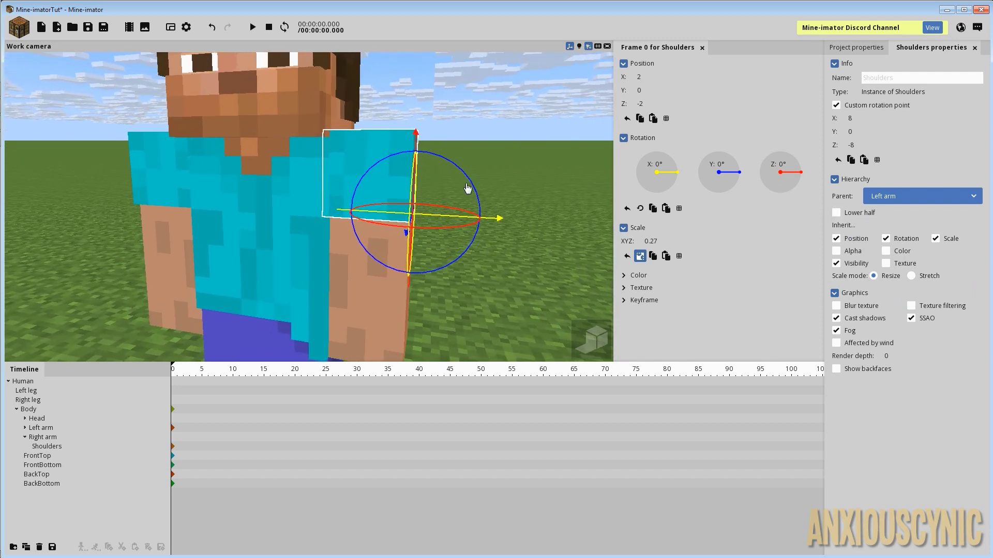
{"action": "left_click_drag", "start_coordinate": [847, 118], "coordinate": [896, 113]}
{"action": "left_click", "coordinate": [857, 117]}
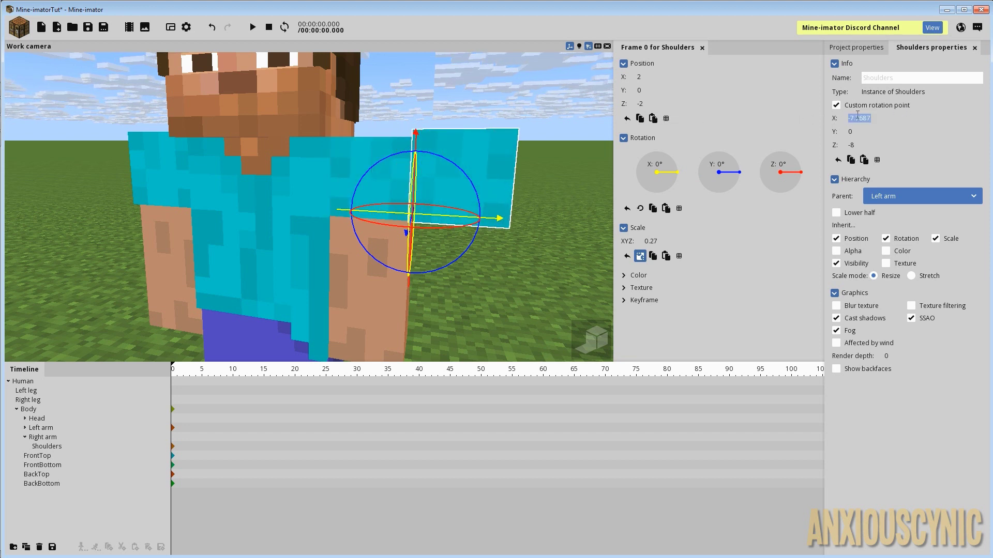
{"action": "type", "text": "-8"}
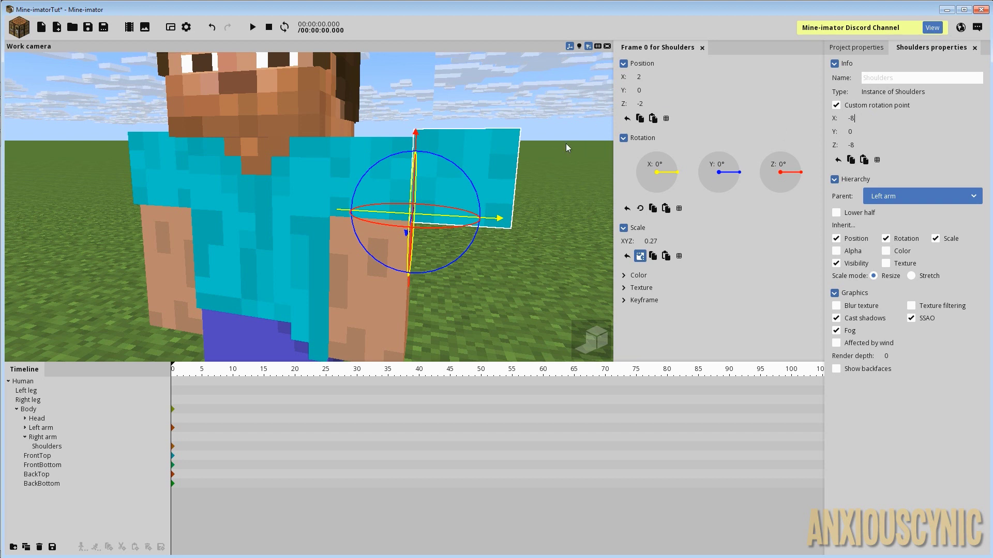
Step: Shift the copied Shoulders cube sideways onto the left arm, setting its X position to -2
{"action": "left_click_drag", "start_coordinate": [500, 219], "coordinate": [465, 224]}
{"action": "left_click_drag", "start_coordinate": [440, 221], "coordinate": [434, 215]}
{"action": "left_click", "coordinate": [651, 78]}
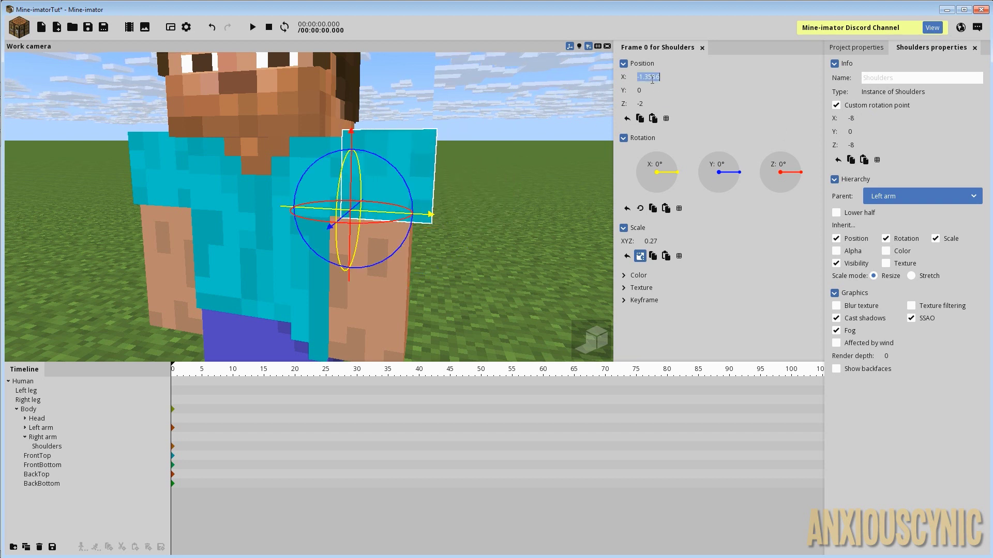
{"action": "type", "text": "-2"}
{"action": "left_click", "coordinate": [473, 146]}
Step: Select the left arm's Shoulders cube and toggle its visibility to compare the arm's side with and without it
{"action": "left_click_drag", "start_coordinate": [458, 167], "coordinate": [410, 151]}
{"action": "scroll", "coordinate": [438, 186], "scroll_direction": "down", "scroll_amount": 2}
{"action": "scroll", "coordinate": [459, 184], "scroll_direction": "down", "scroll_amount": 1}
{"action": "left_click", "coordinate": [449, 183]}
{"action": "scroll", "coordinate": [404, 184], "scroll_direction": "up", "scroll_amount": 3}
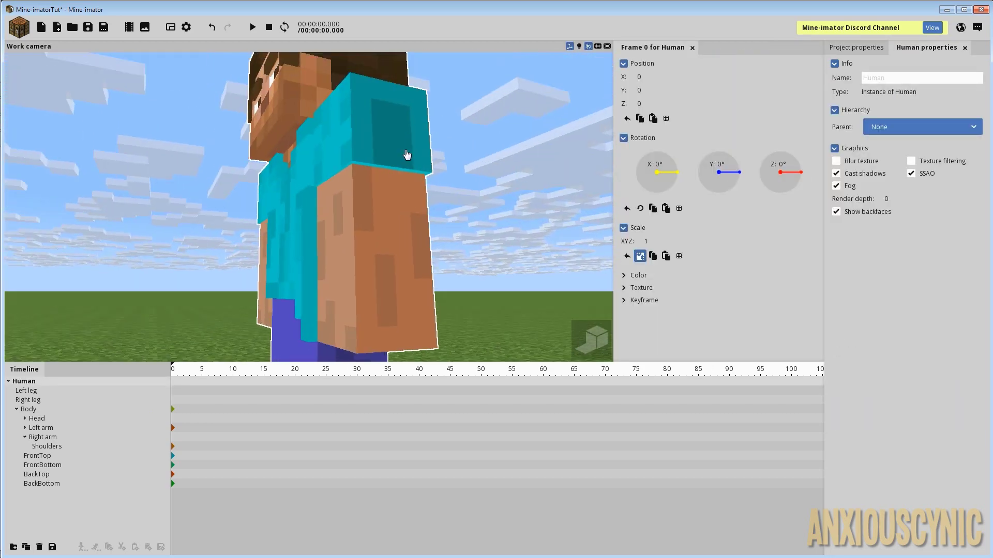
{"action": "left_click", "coordinate": [409, 153]}
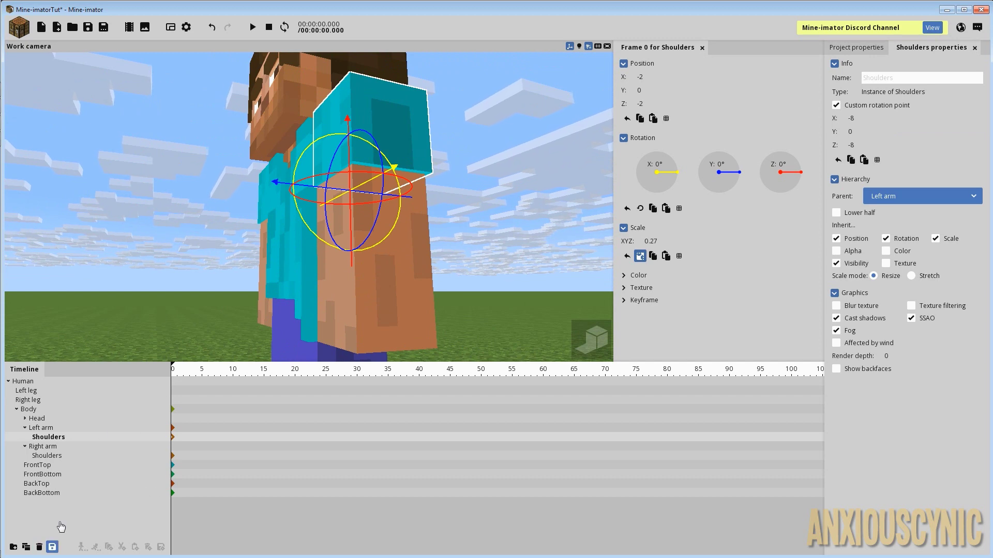
{"action": "left_click", "coordinate": [164, 438]}
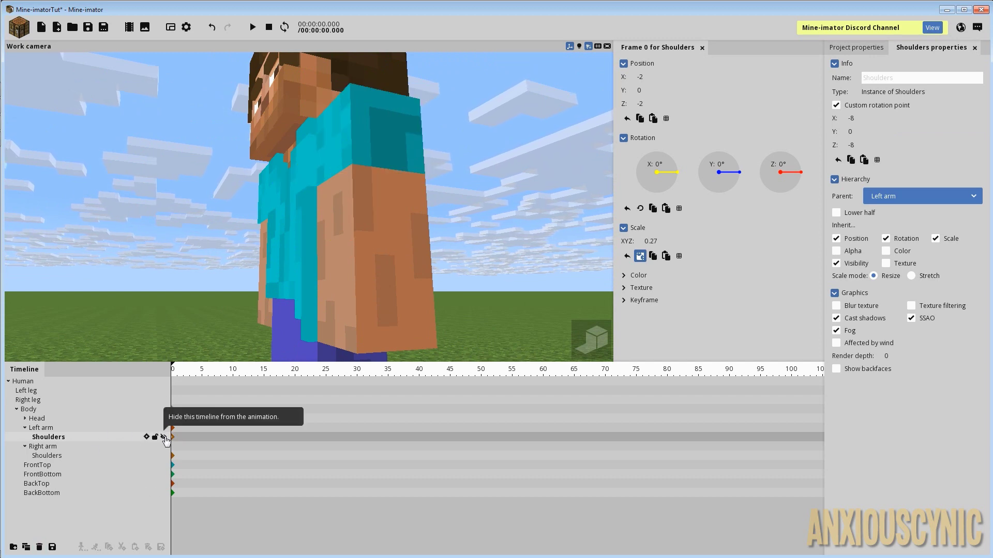
{"action": "left_click", "coordinate": [165, 439]}
Step: View the left shoulder from above and toggle its Shoulders cube's visibility to check the fit over the arm's top
{"action": "right_click_drag", "start_coordinate": [366, 222], "coordinate": [365, 230]}
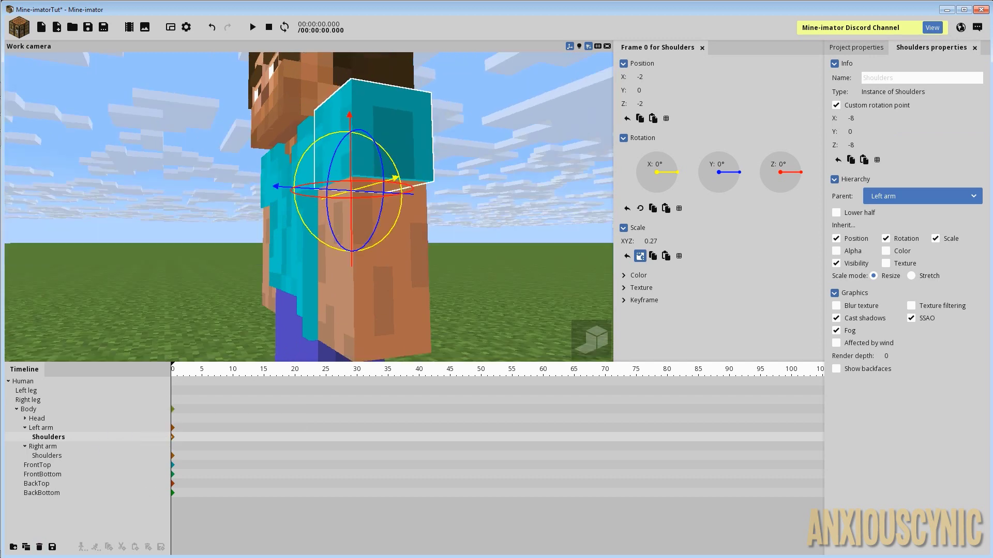
{"action": "left_click_drag", "start_coordinate": [365, 230], "coordinate": [370, 310]}
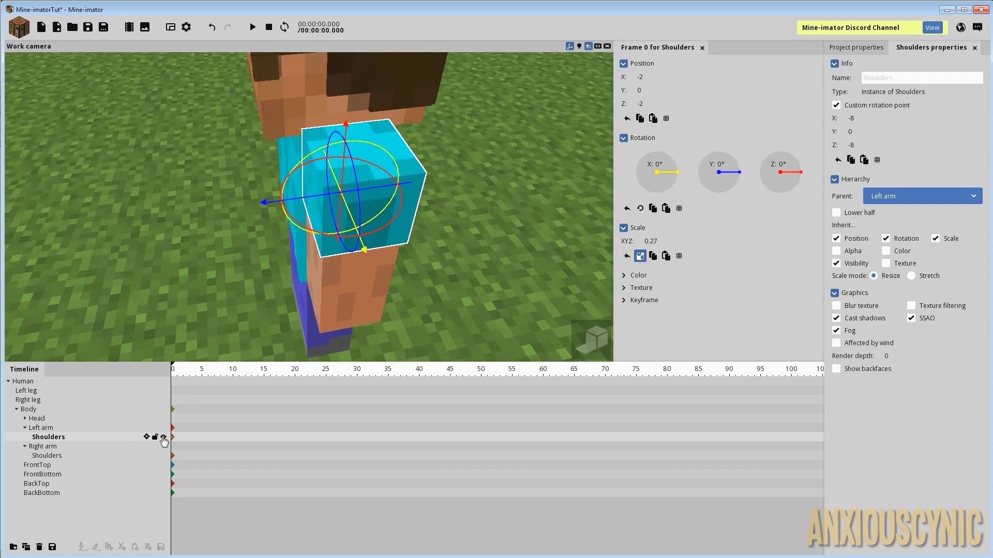
{"action": "left_click", "coordinate": [164, 438]}
{"action": "left_click", "coordinate": [163, 438]}
{"action": "left_click", "coordinate": [163, 439]}
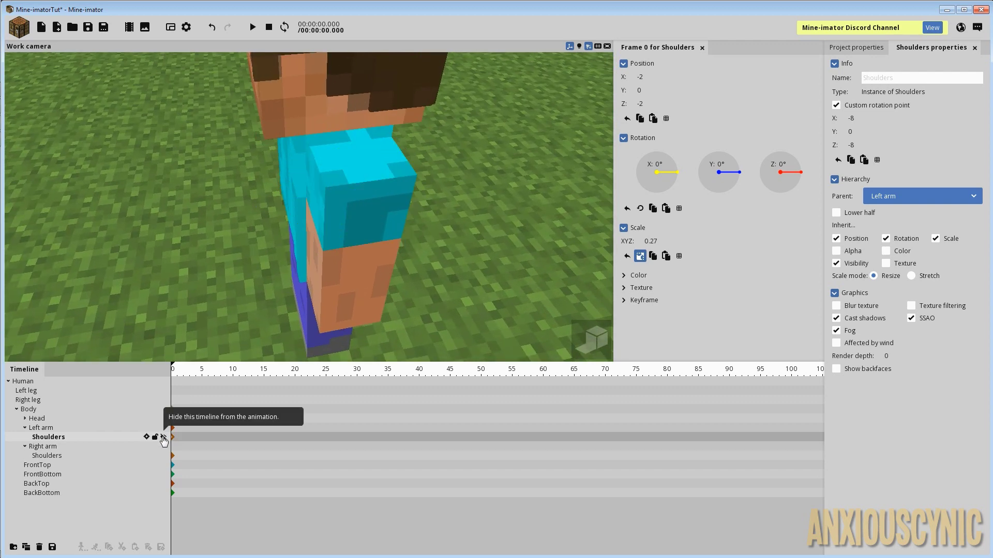
{"action": "left_click", "coordinate": [163, 438]}
Step: Deselect the Shoulders cube and examine both shoulders and the shirt on the whole character from the front
{"action": "left_click_drag", "start_coordinate": [421, 226], "coordinate": [517, 164]}
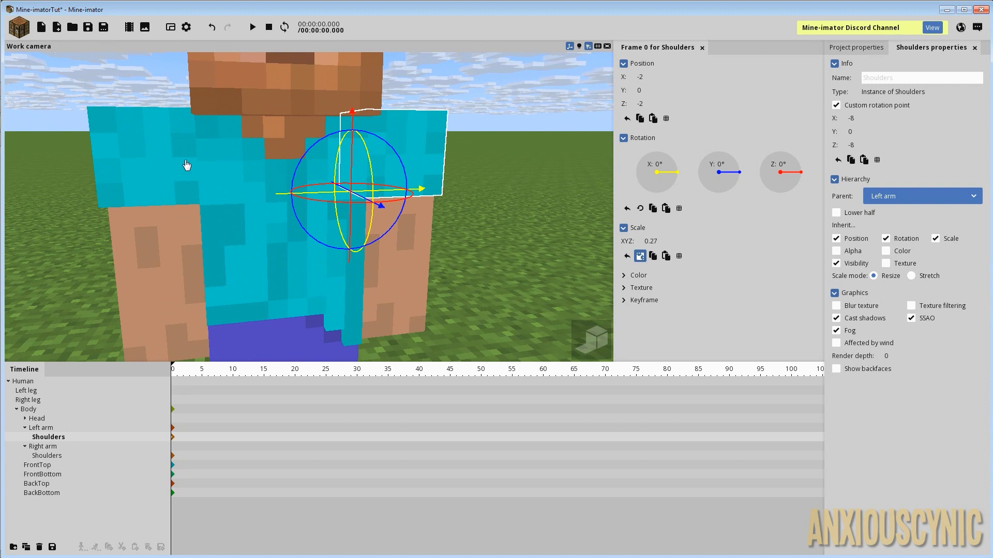
{"action": "right_click_drag", "start_coordinate": [476, 230], "coordinate": [456, 212]}
{"action": "scroll", "coordinate": [476, 230], "scroll_direction": "down", "scroll_amount": 5}
{"action": "right_click_drag", "start_coordinate": [477, 164], "coordinate": [488, 179]}
{"action": "left_click_drag", "start_coordinate": [484, 179], "coordinate": [455, 172]}
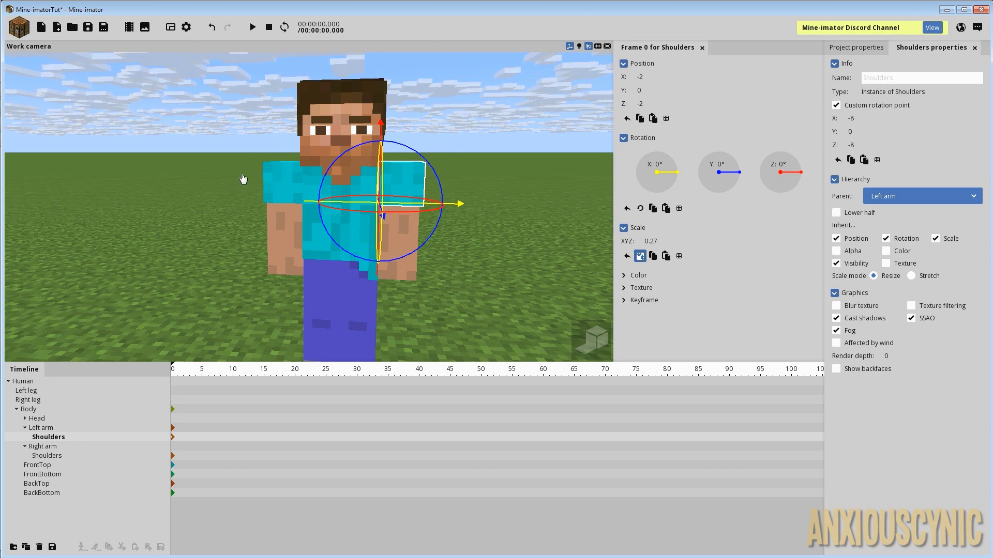
{"action": "right_click_drag", "start_coordinate": [255, 160], "coordinate": [239, 163]}
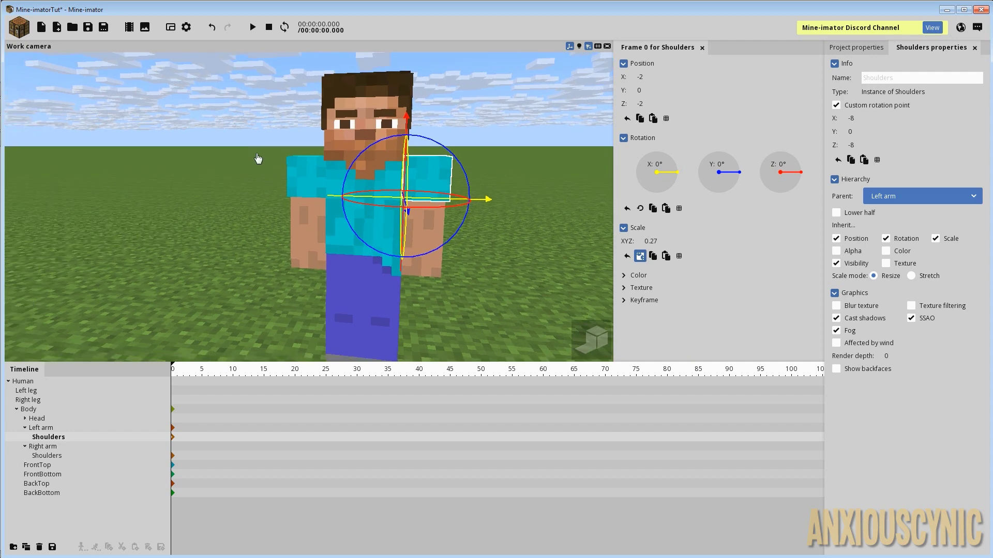
{"action": "left_click", "coordinate": [258, 159]}
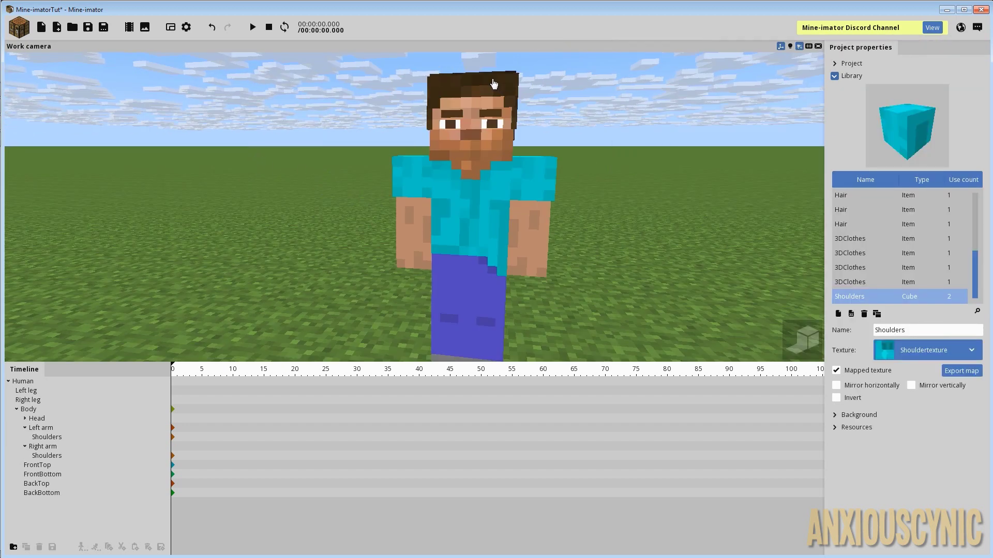
{"action": "mouse_move", "coordinate": [631, 184]}
{"action": "left_mouse_down"}
{"action": "mouse_move", "coordinate": [496, 202]}
{"action": "mouse_move", "coordinate": [585, 208]}
{"action": "mouse_move", "coordinate": [595, 155]}
{"action": "mouse_move", "coordinate": [585, 148]}
{"action": "mouse_move", "coordinate": [623, 187]}
{"action": "left_mouse_up"}
{"action": "right_click_drag", "start_coordinate": [518, 177], "coordinate": [546, 169]}
{"action": "mouse_move", "coordinate": [518, 177]}
{"action": "left_mouse_down"}
{"action": "mouse_move", "coordinate": [518, 227]}
{"action": "mouse_move", "coordinate": [521, 161]}
{"action": "left_mouse_up"}
{"action": "right_click_drag", "start_coordinate": [521, 161], "coordinate": [506, 176]}
{"action": "scroll", "coordinate": [499, 187], "scroll_direction": "up", "scroll_amount": 1}
{"action": "mouse_move", "coordinate": [506, 186]}
{"action": "left_mouse_down"}
{"action": "mouse_move", "coordinate": [453, 201]}
{"action": "mouse_move", "coordinate": [496, 186]}
{"action": "left_mouse_up"}
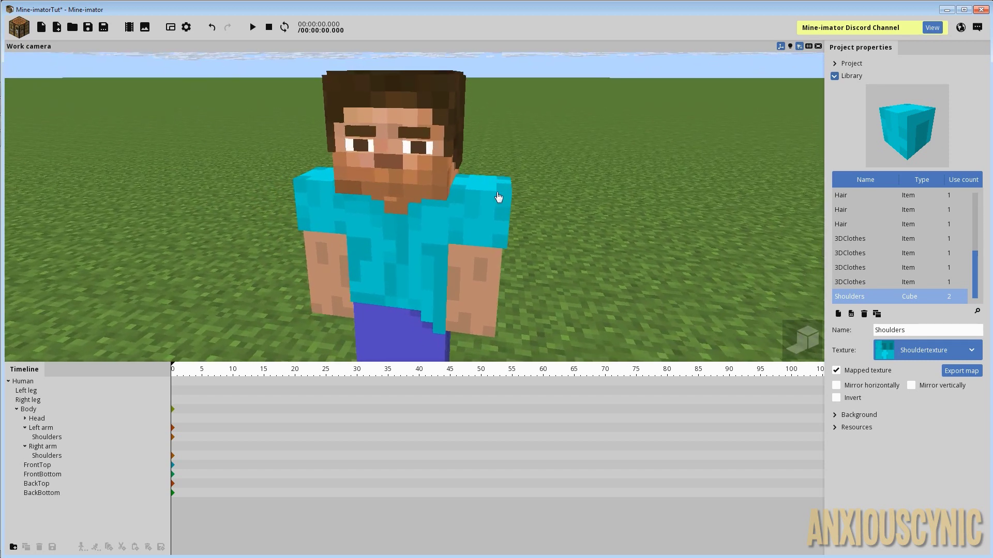
{"action": "right_click_drag", "start_coordinate": [501, 189], "coordinate": [500, 181]}
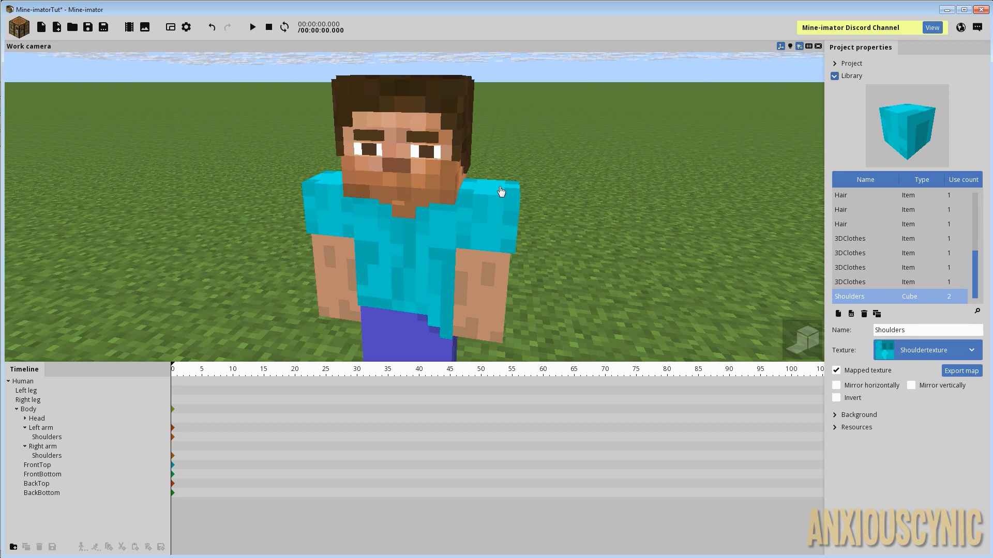